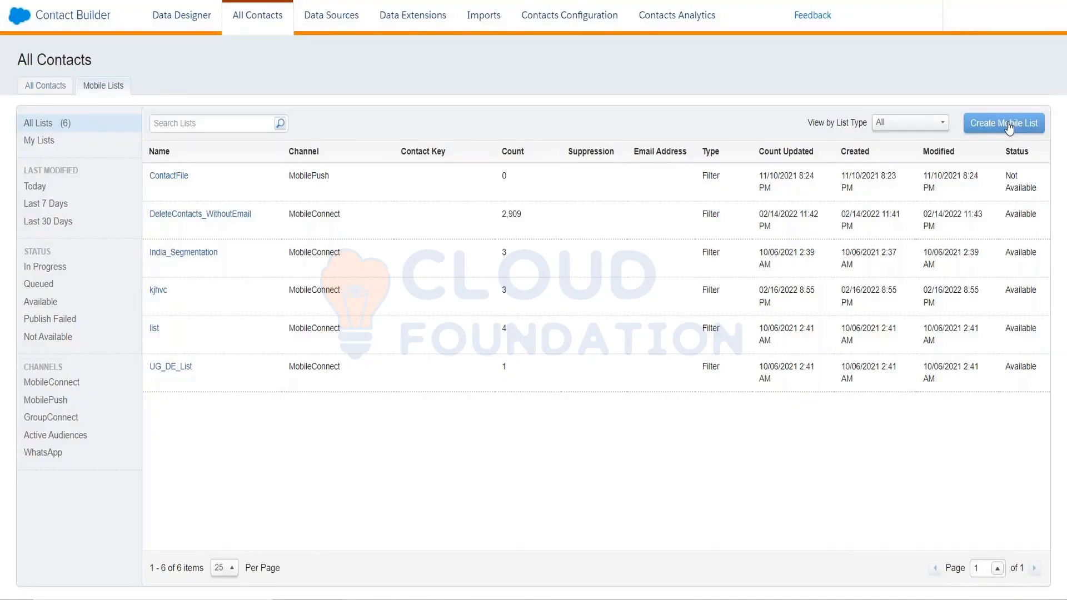
Start a filtered mobile list for the MobilePush channel with All Contacts as its population.
left_click(1009, 124)
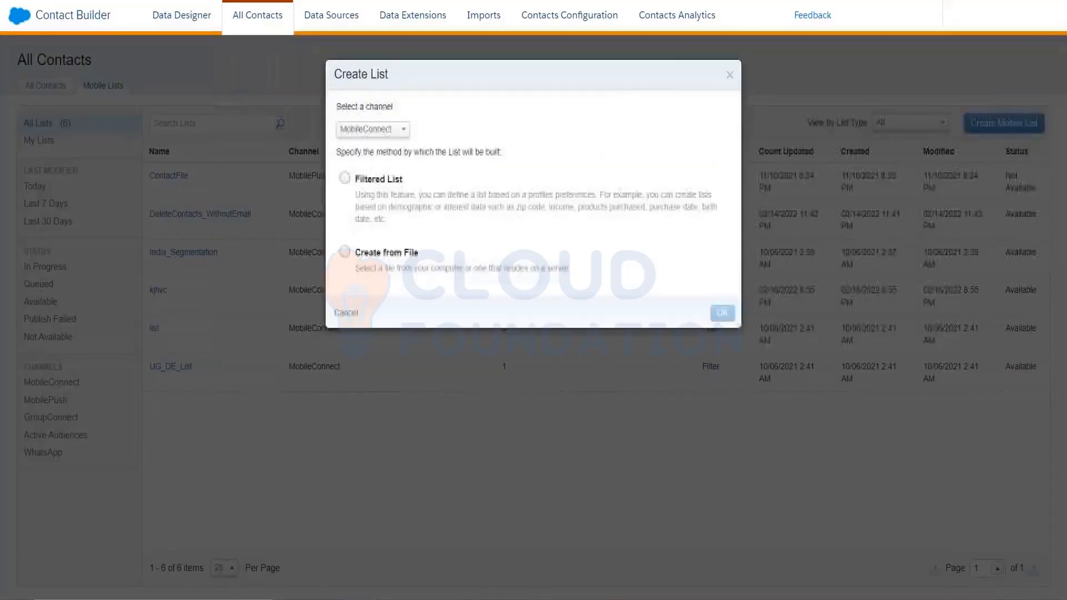
left_click(393, 130)
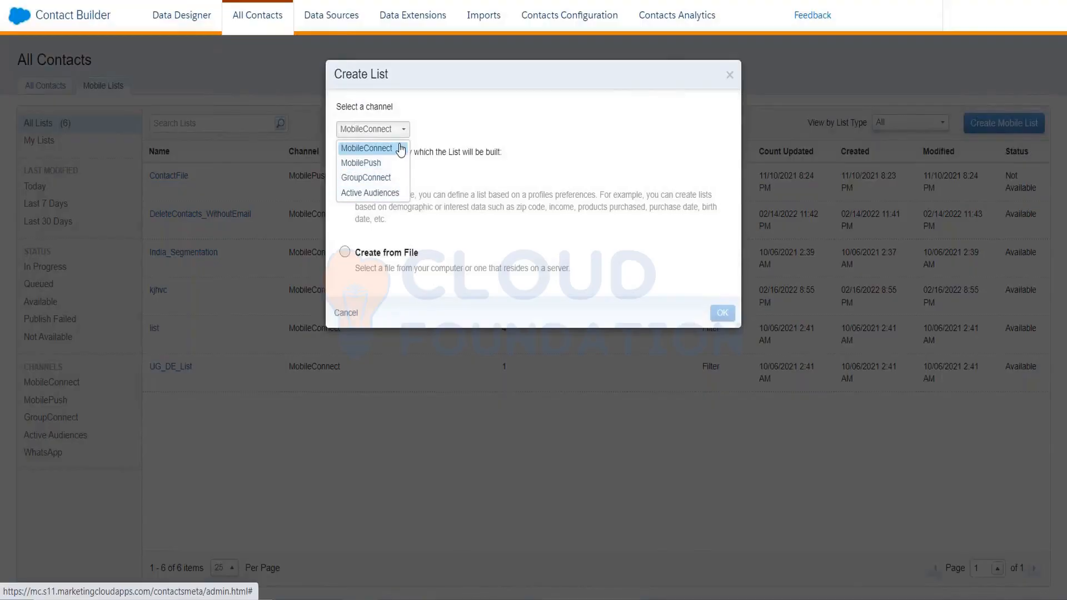
left_click(378, 163)
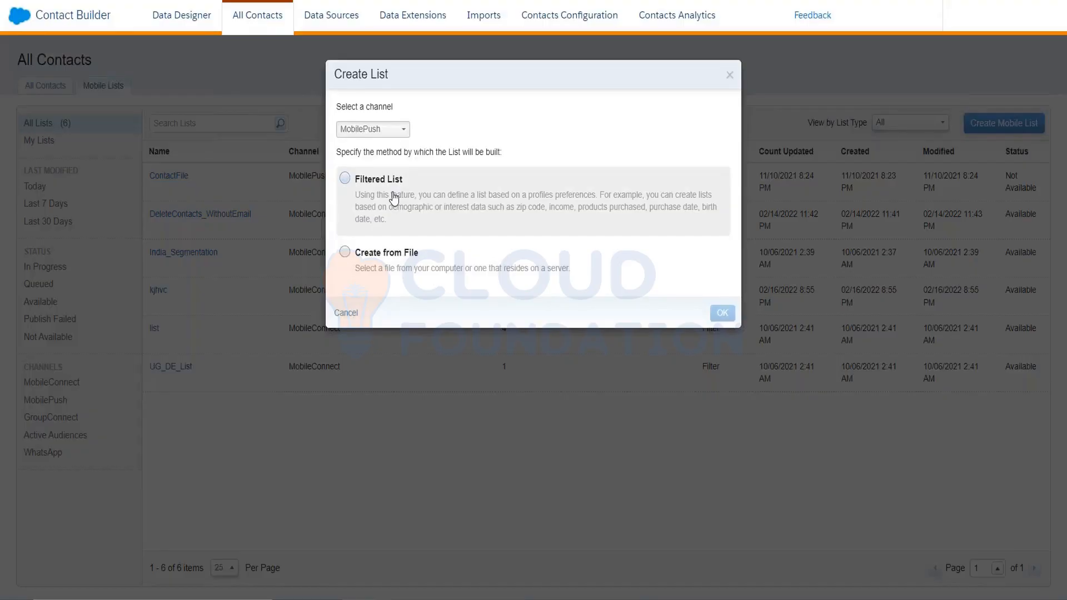
left_click(347, 179)
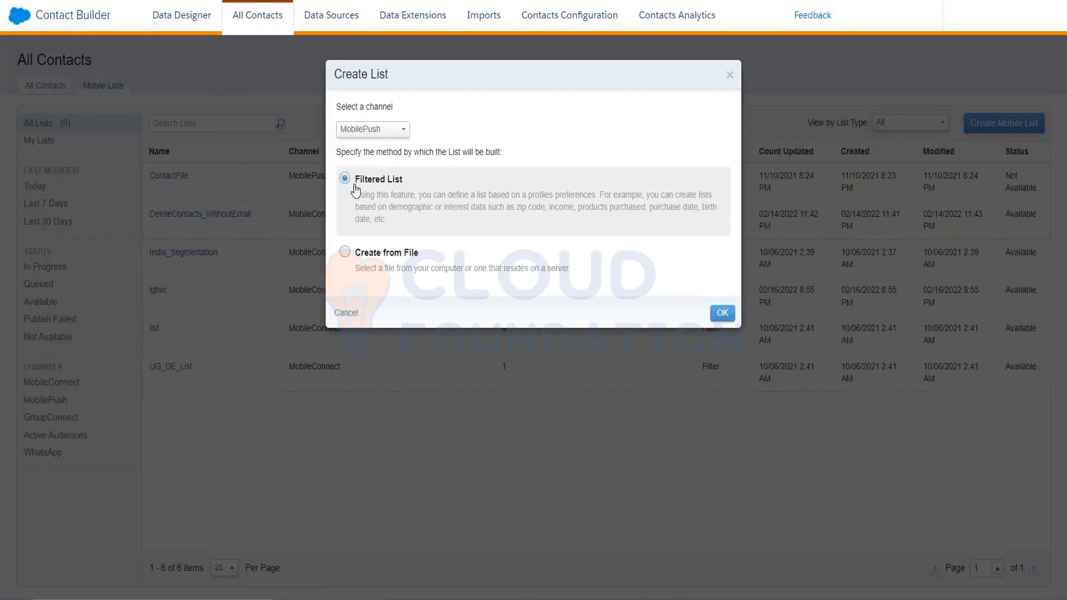
left_click(721, 313)
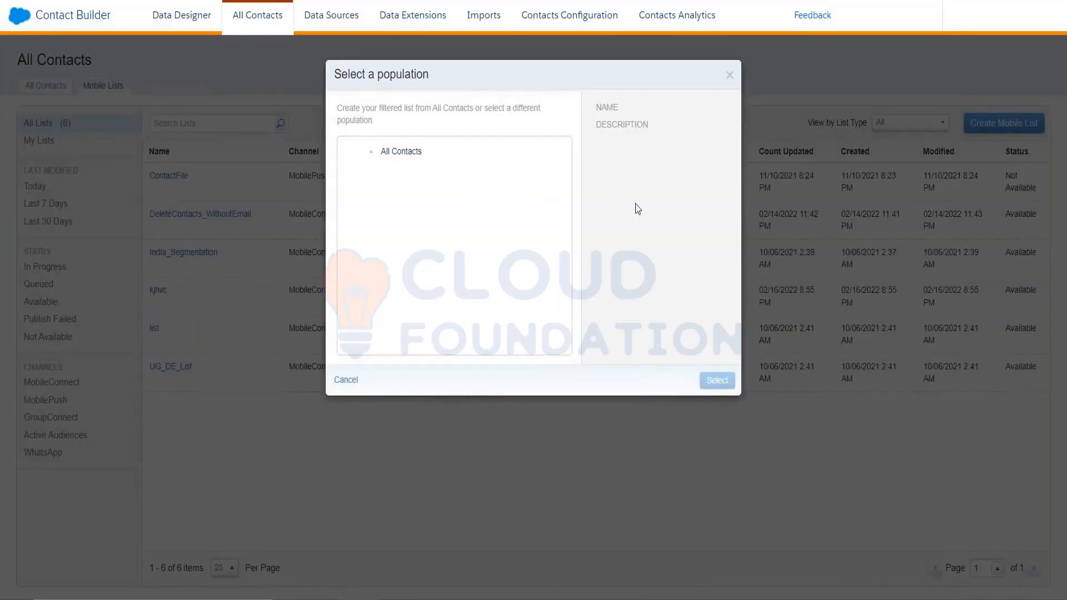
left_click(417, 166)
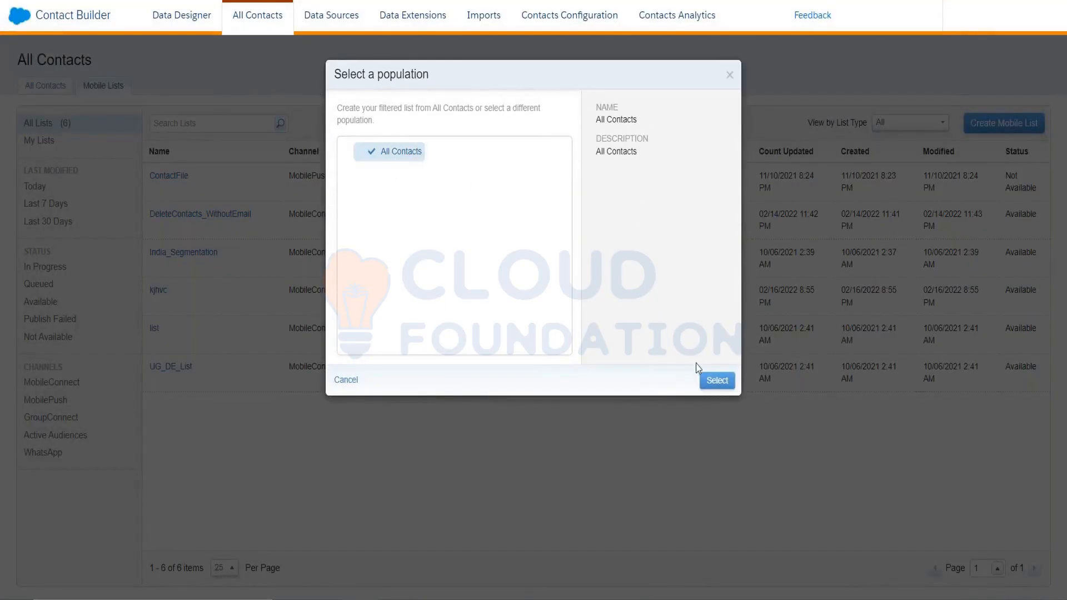
left_click(717, 381)
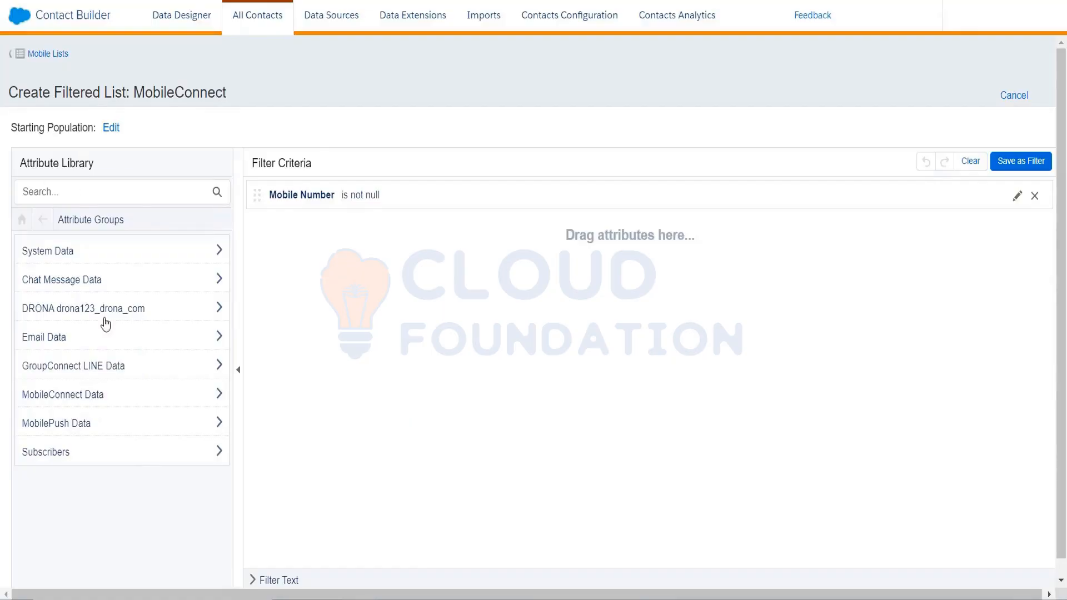
Replace the Mobile Number filter criterion with the MobileConnect Demographics attribute Locale equal to IN.
left_click(86, 404)
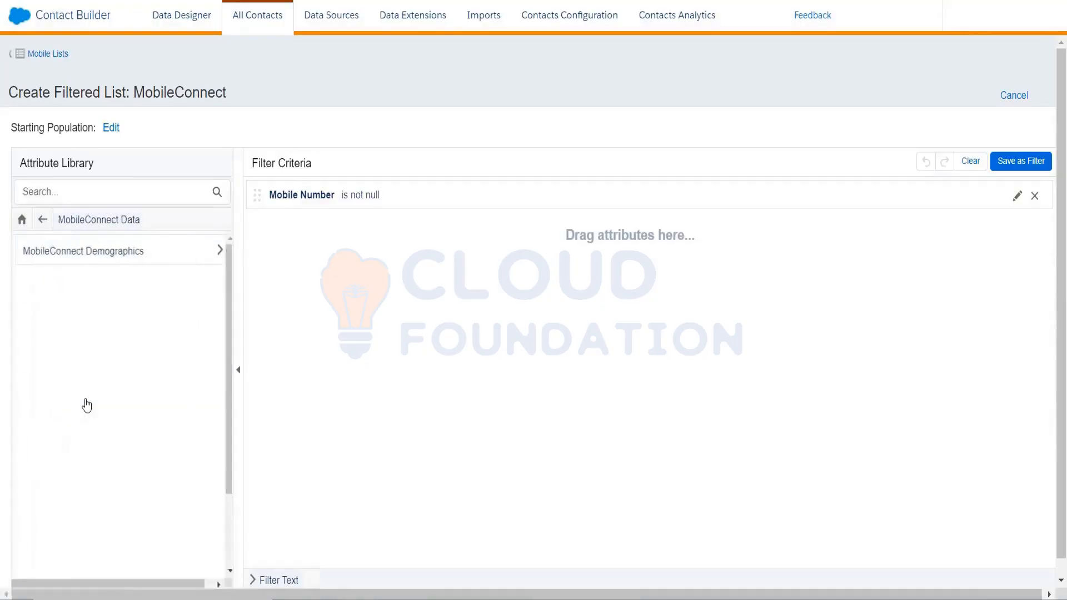
left_click(136, 262)
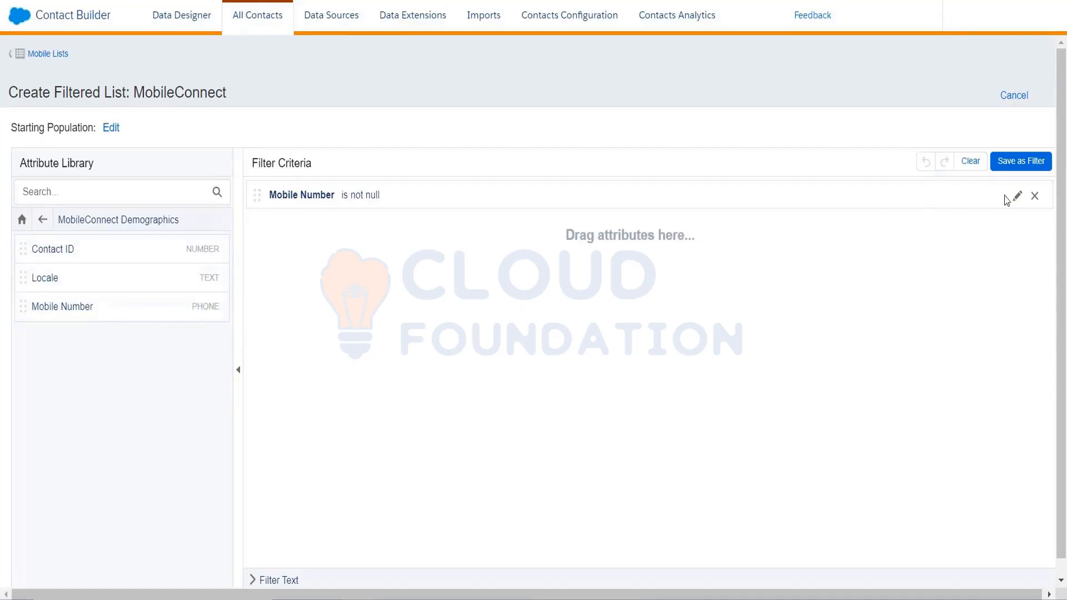
left_click(1035, 196)
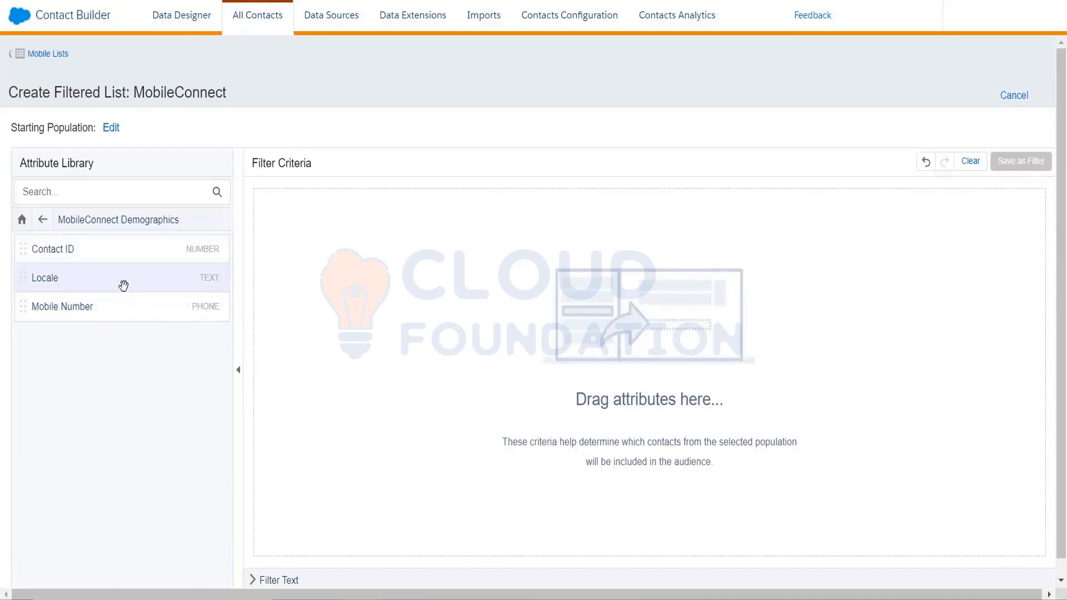
left_click_drag(123, 285, 276, 244)
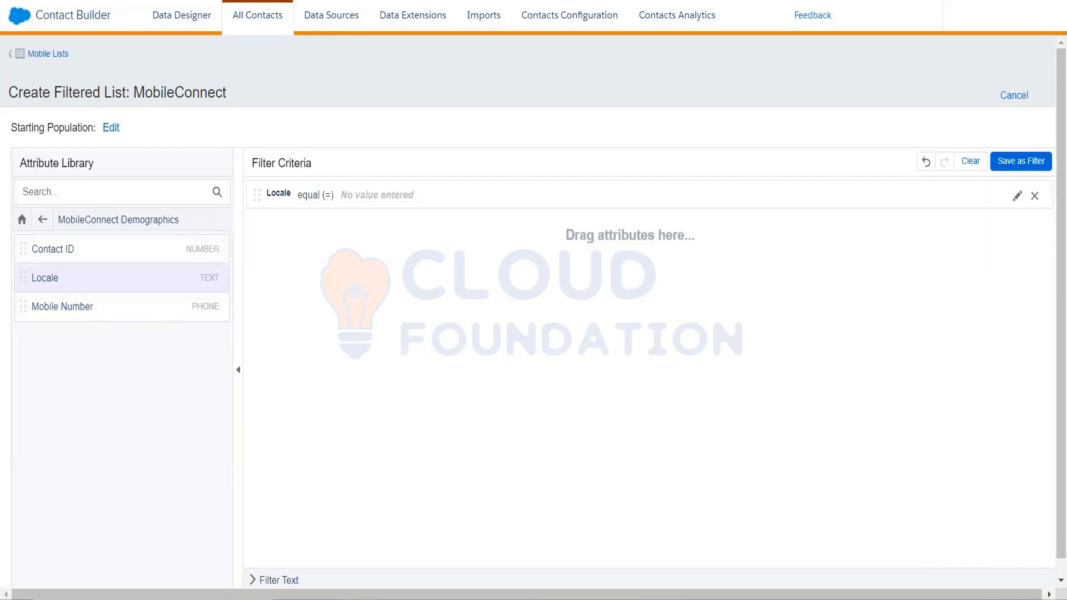
left_click(420, 201)
left_click(470, 232)
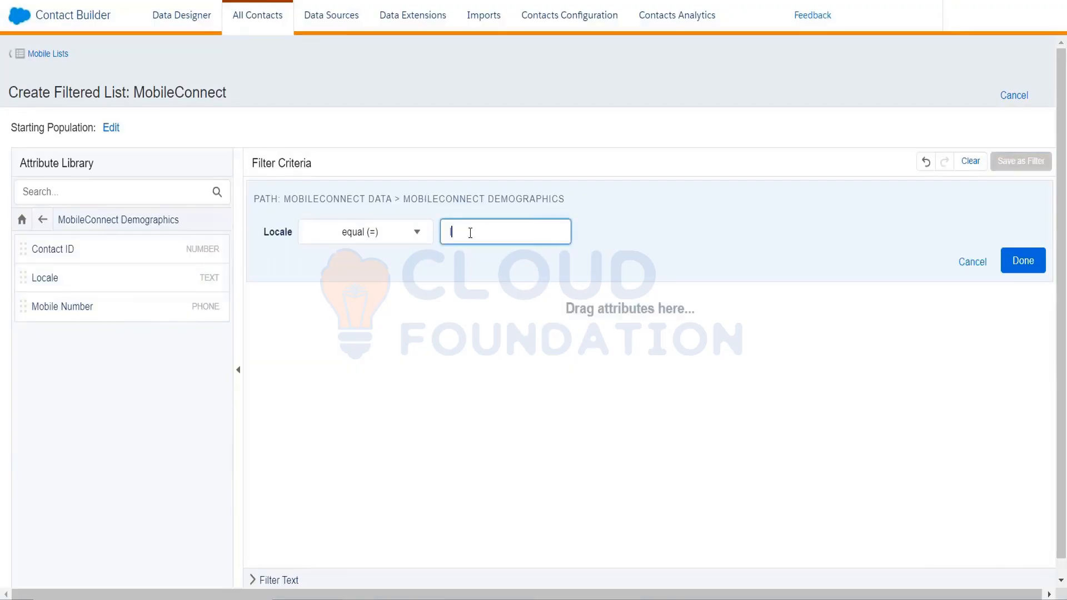
type("IN")
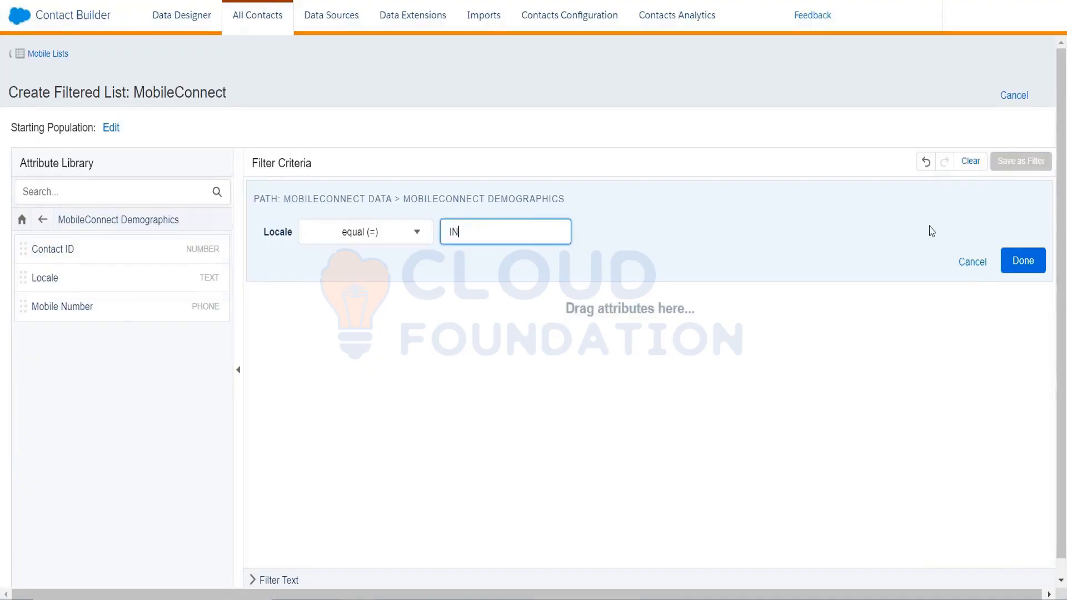
left_click(1023, 261)
Save the filtered list as India_Customers_MC in Standard format and view the contacts it contains.
left_click(1005, 157)
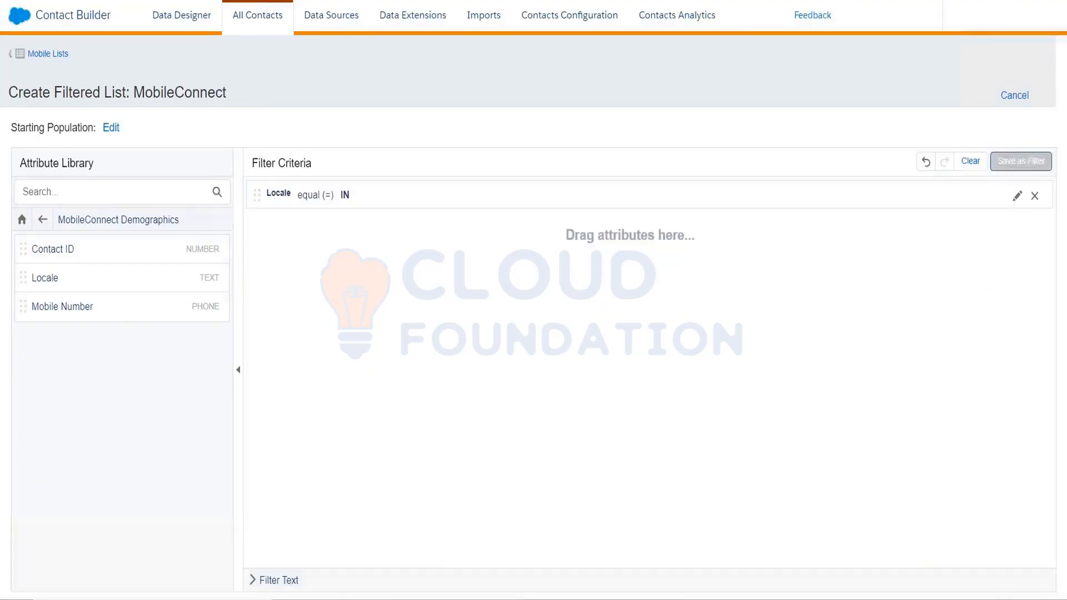
left_click(578, 128)
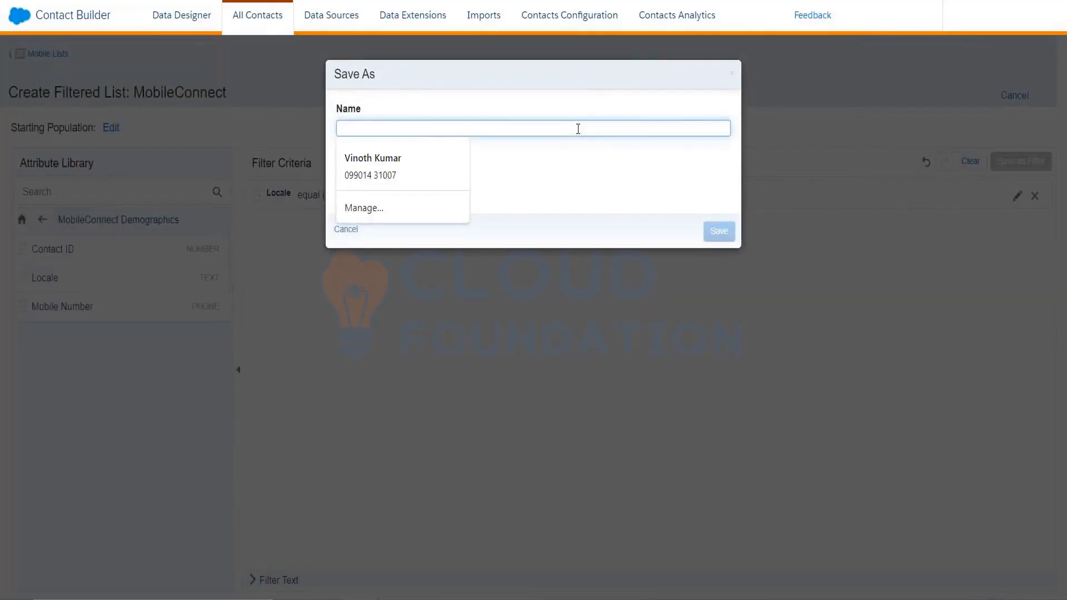
type("In")
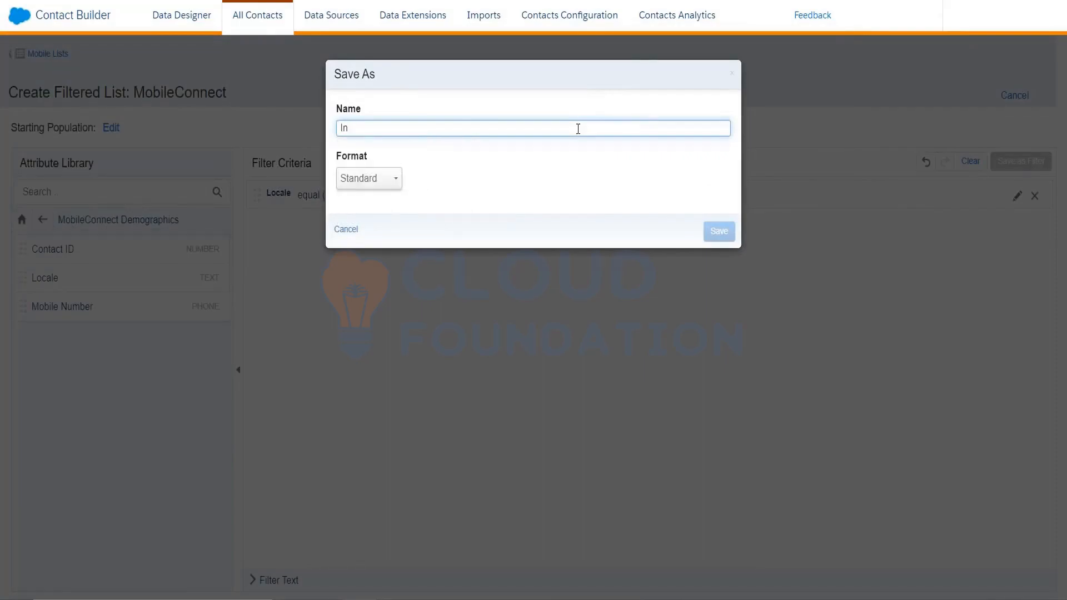
type("dia_Customers_MC")
left_click(710, 236)
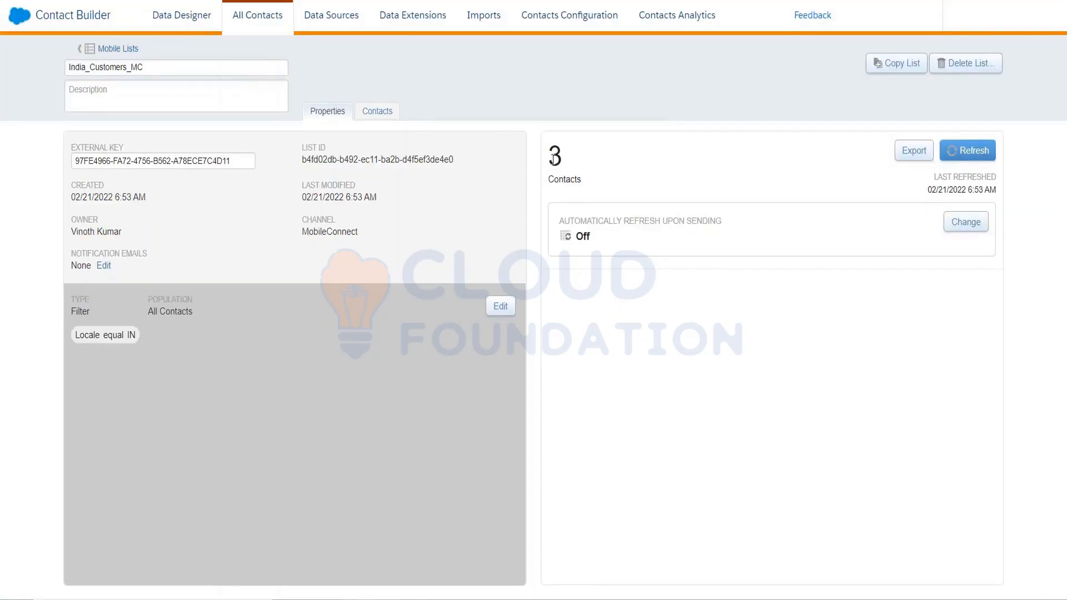
left_click(377, 111)
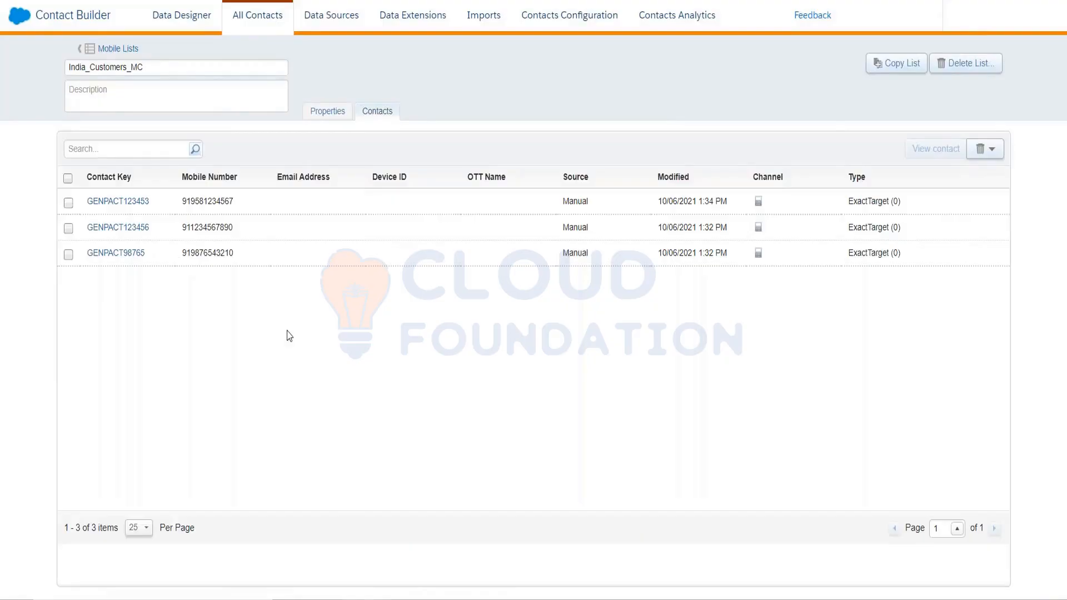
left_click(327, 111)
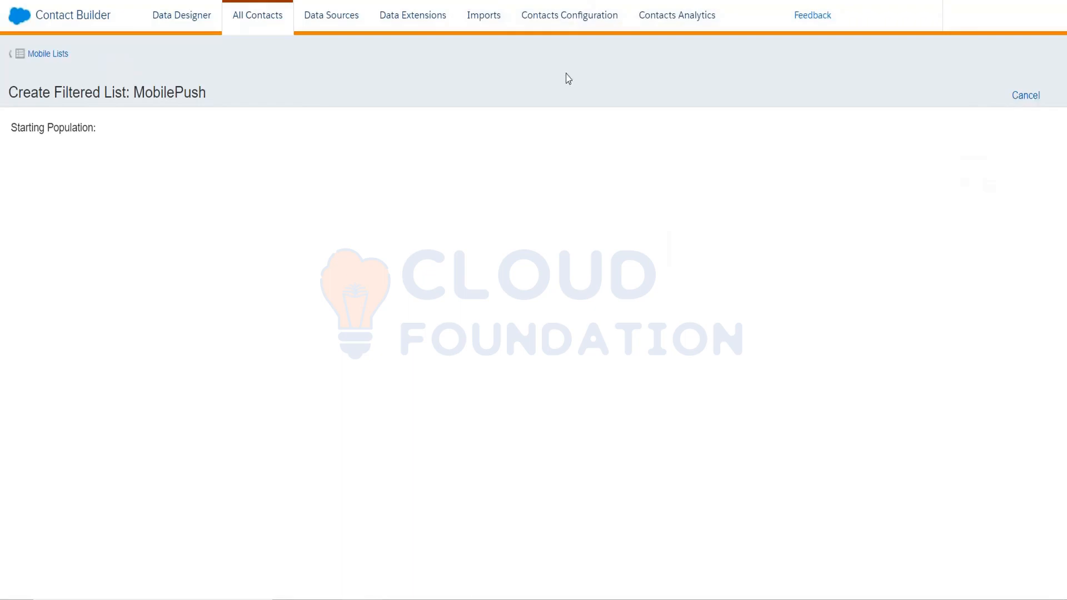
Leave the empty MobilePush filter page and try again to start a filtered list for the MobilePush channel.
left_click(31, 53)
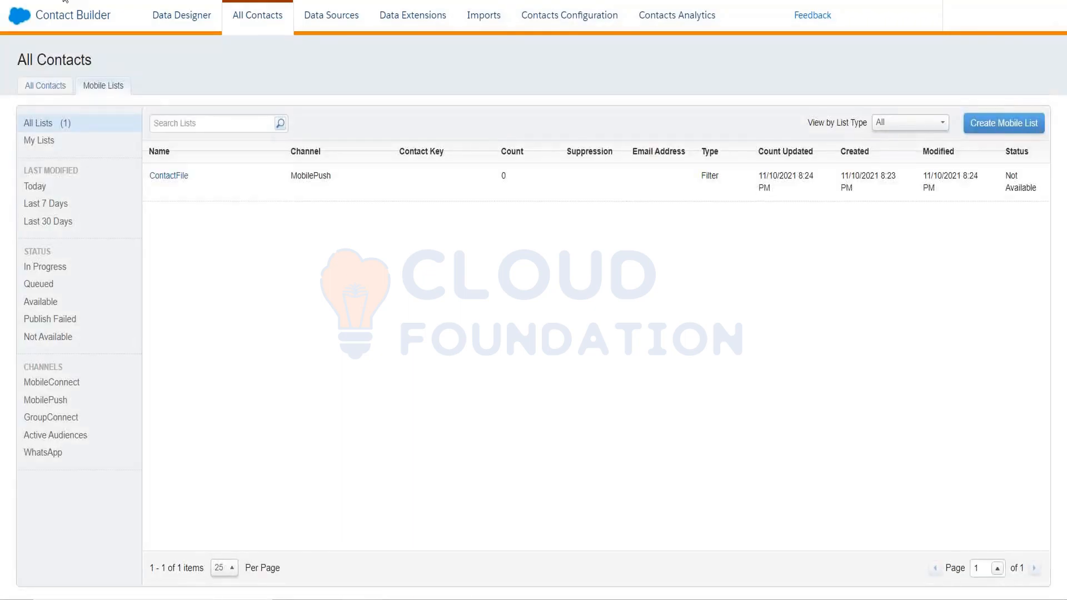
left_click(976, 127)
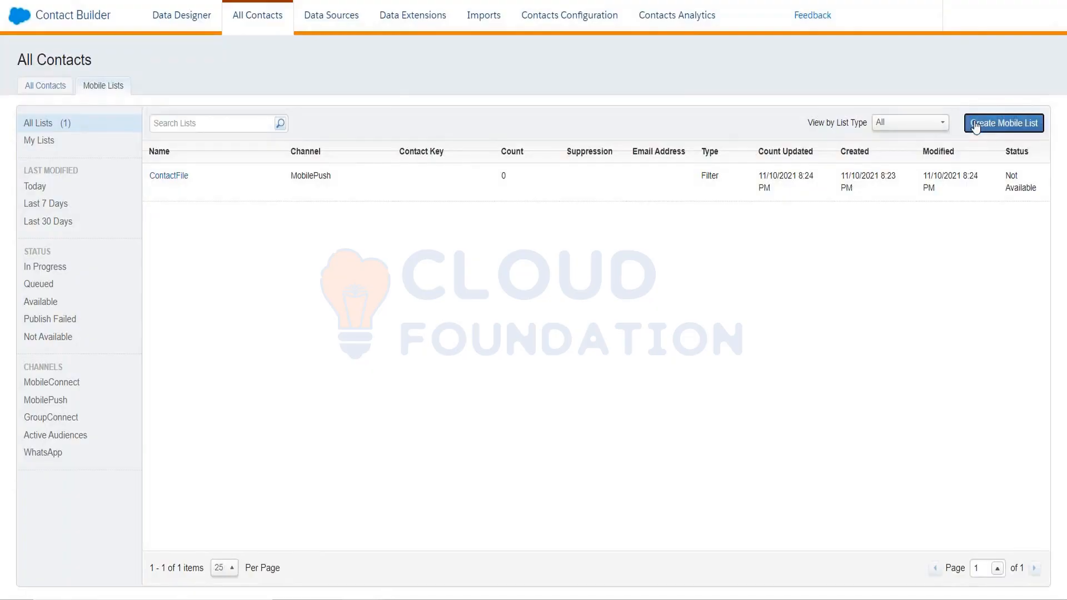
left_click(392, 188)
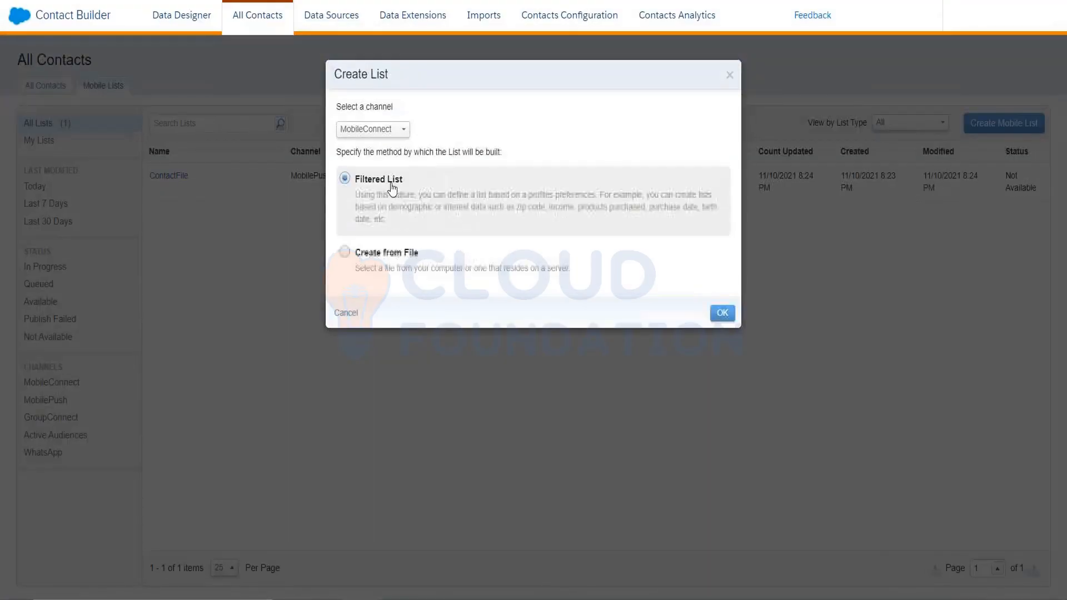
left_click(396, 131)
left_click(386, 161)
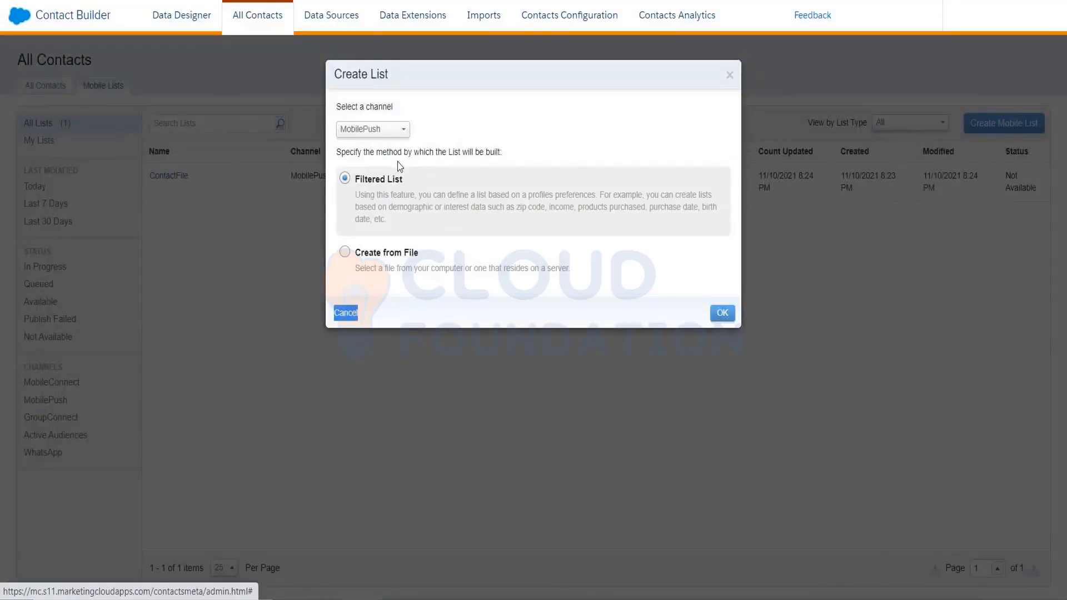
left_click(722, 314)
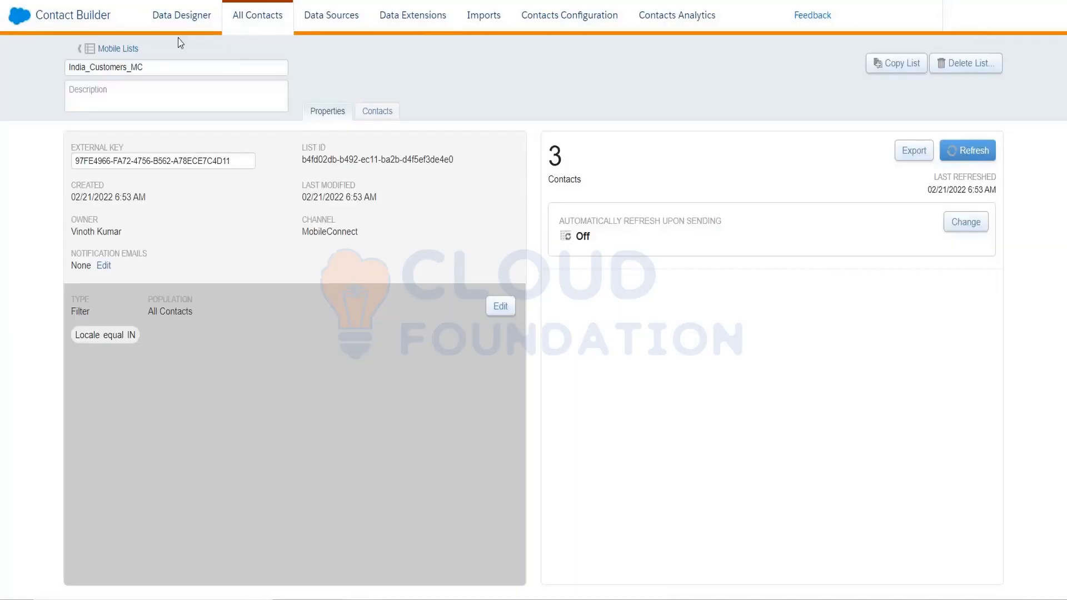
Reload Contact Builder, return to the mobile lists and start a filtered list for the MobilePush channel.
left_click(243, 28)
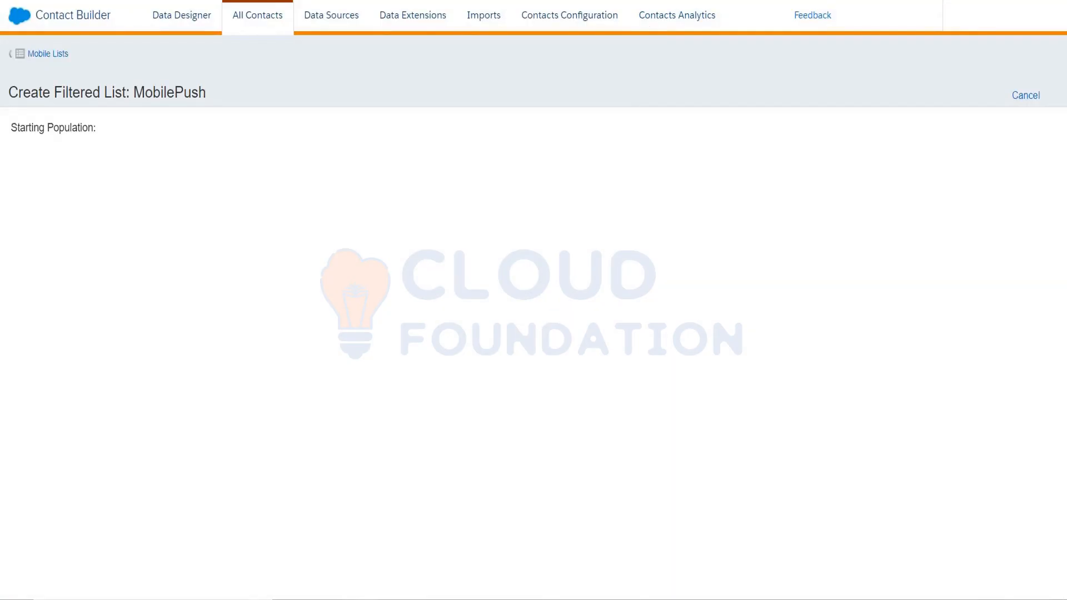
key("F5")
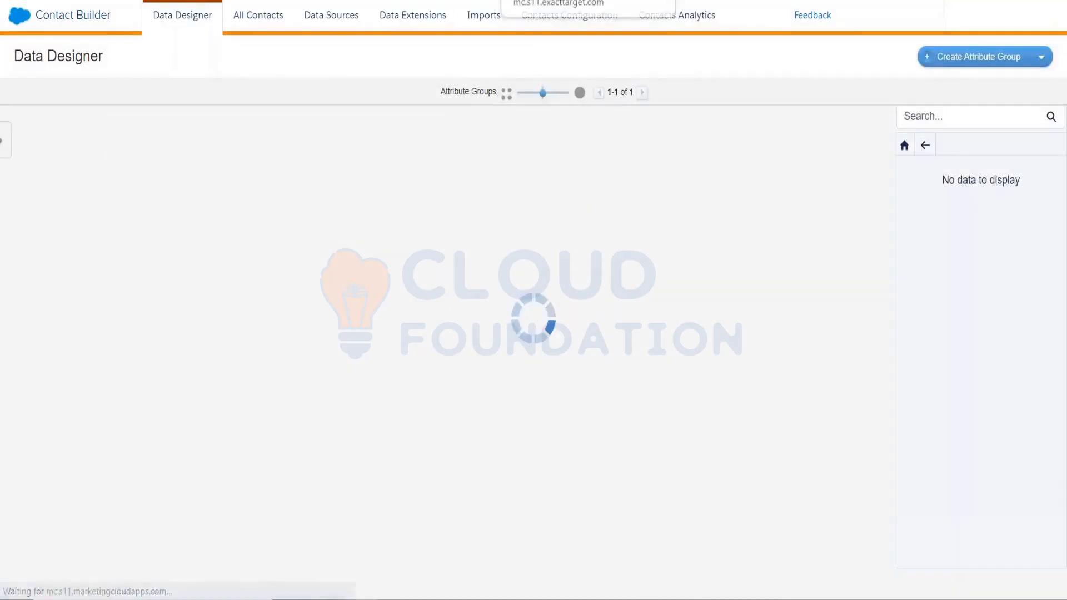
left_click(269, 23)
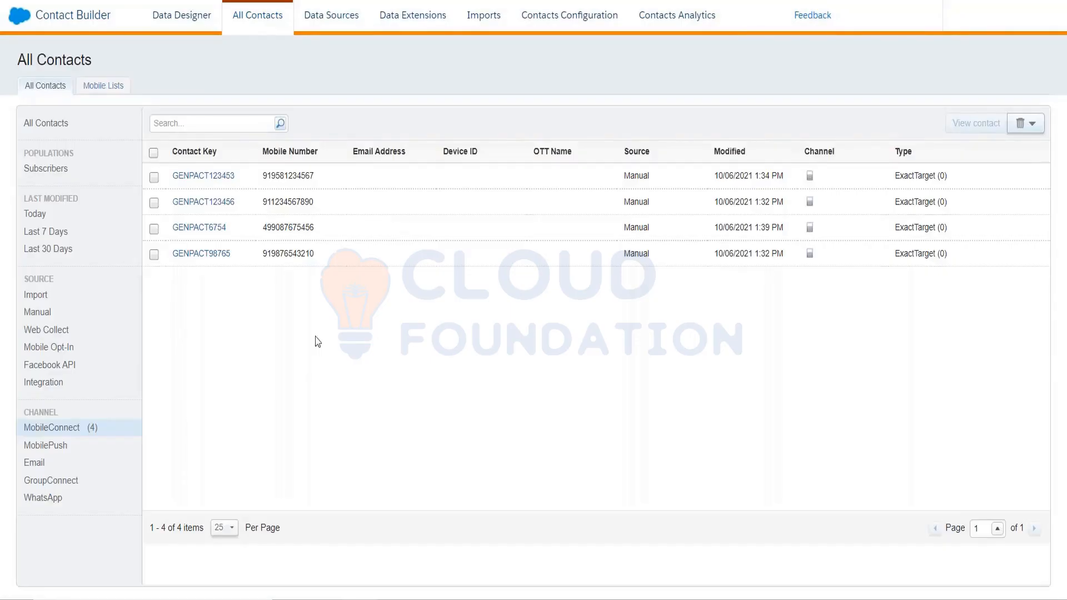
left_click(104, 85)
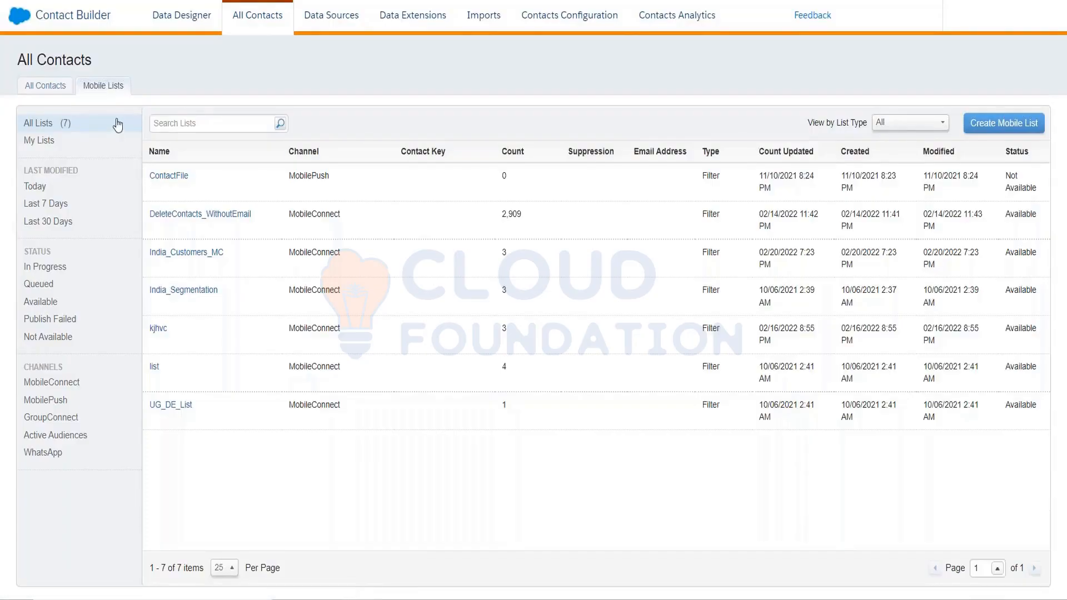
left_click(997, 123)
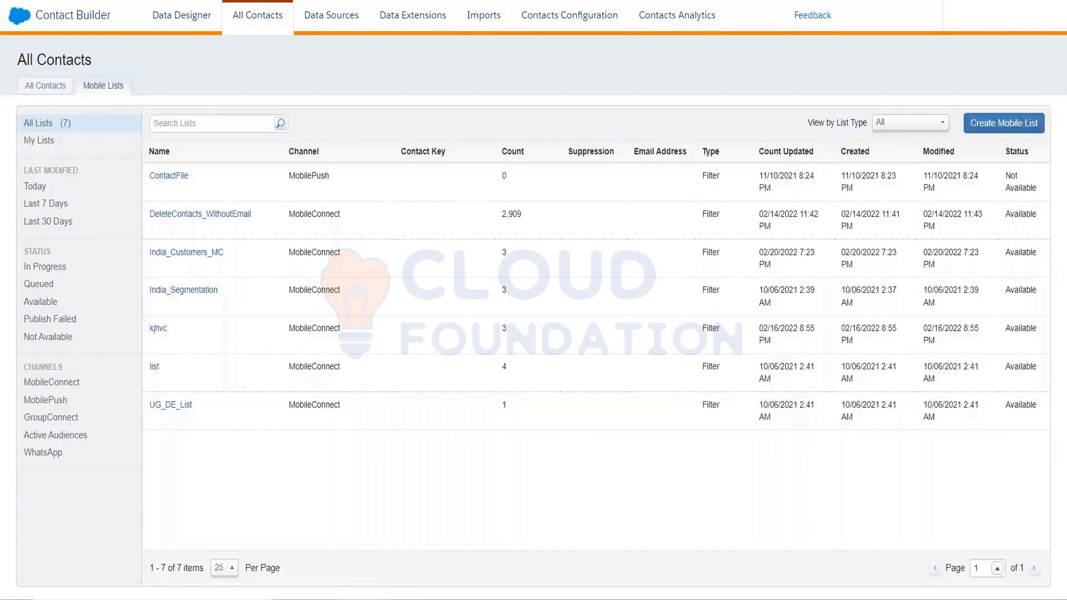
left_click(440, 181)
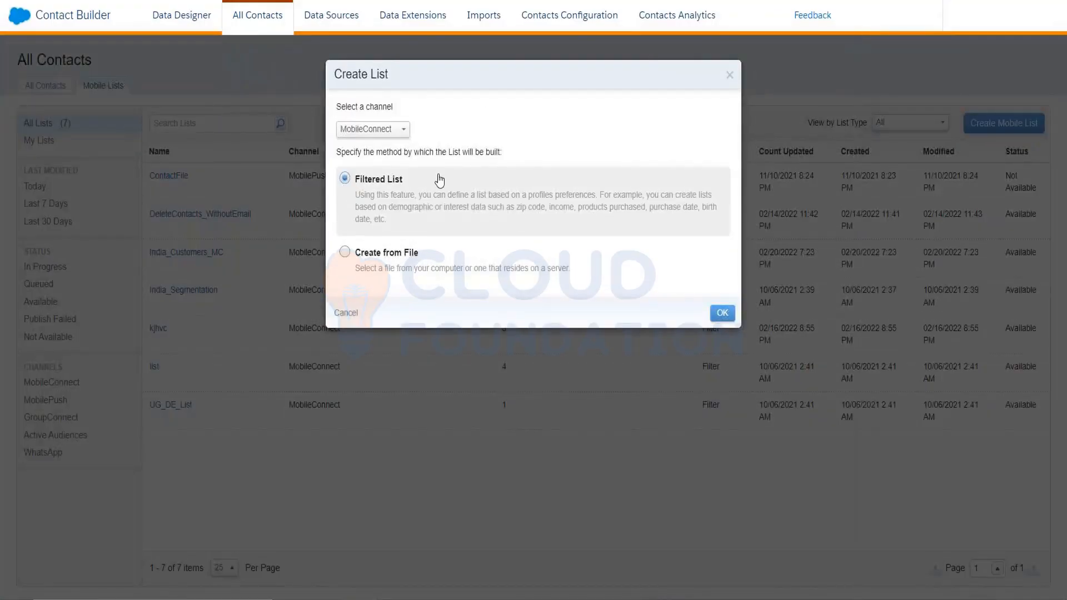
left_click(392, 131)
left_click(377, 168)
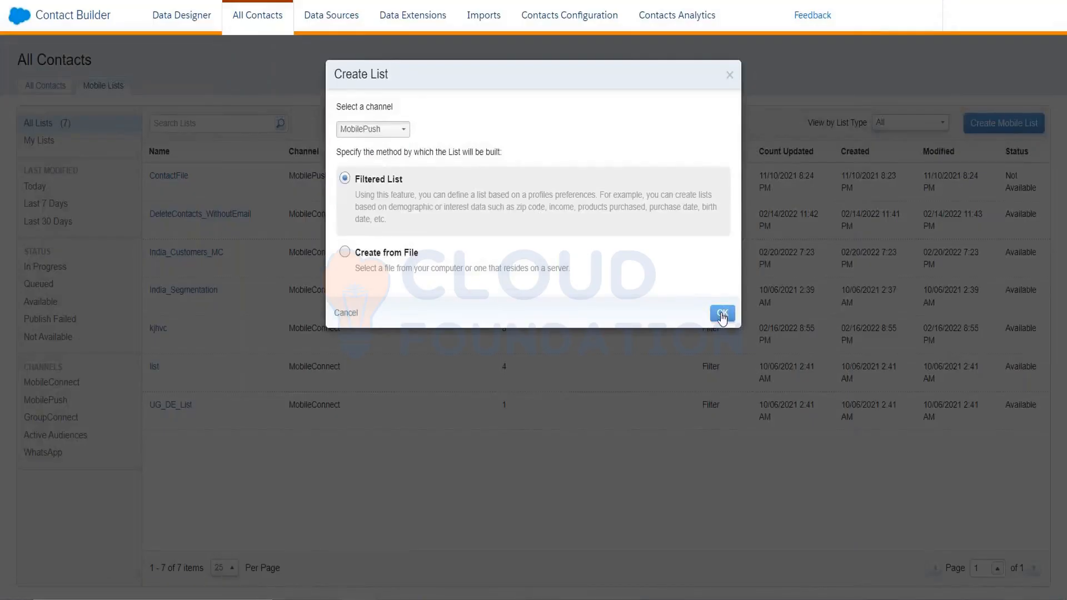
left_click(722, 313)
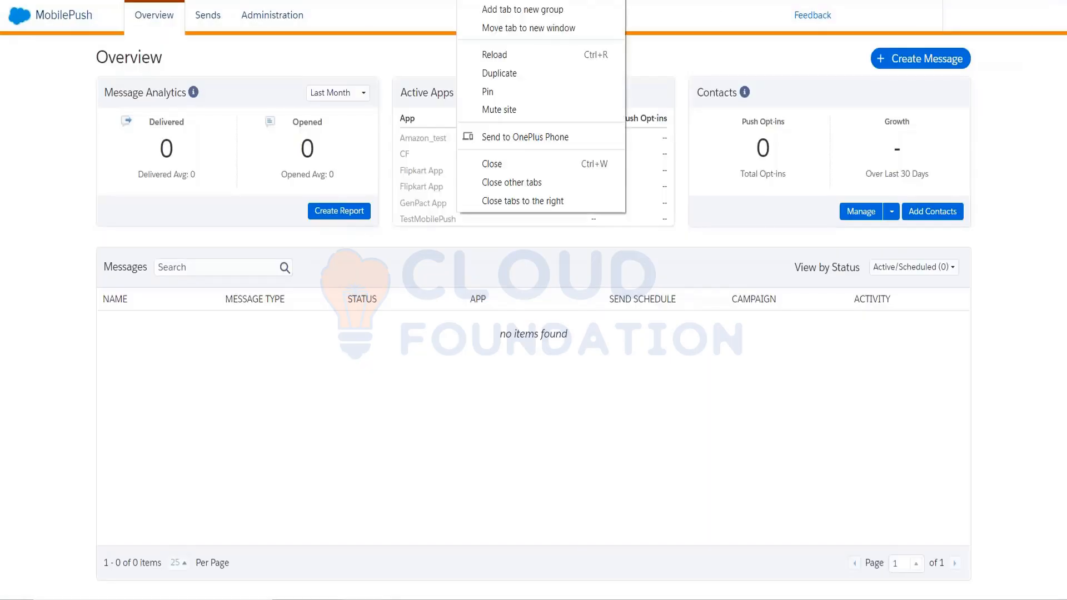
Duplicate the MobilePush browser tab and switch to the Journey Builder dashboard.
left_click(491, 77)
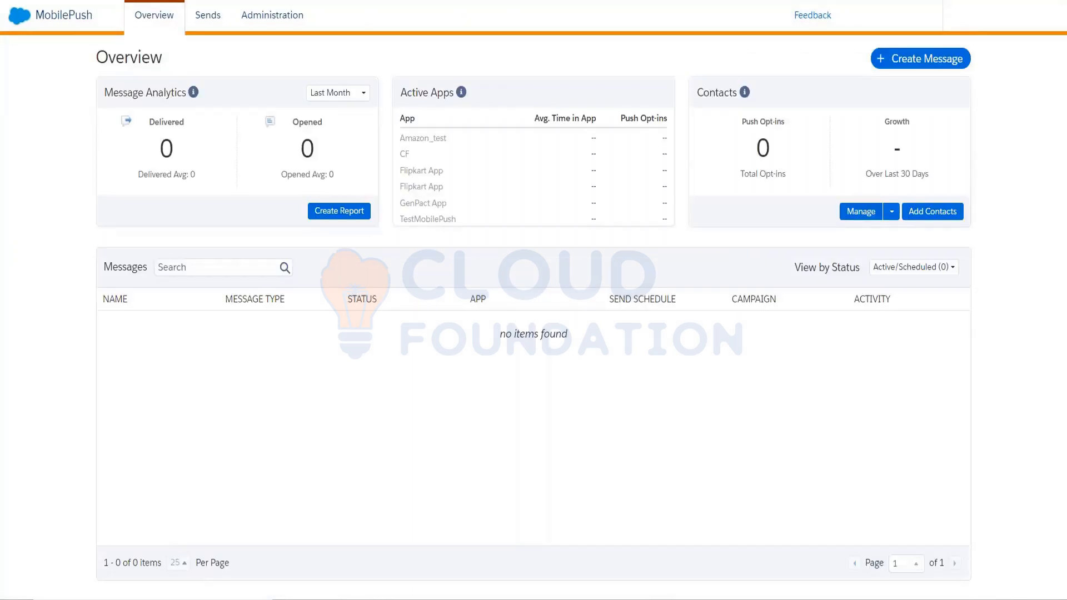
left_click(874, 60)
left_click(24, 23)
mouse_move(400, 115)
left_click(389, 177)
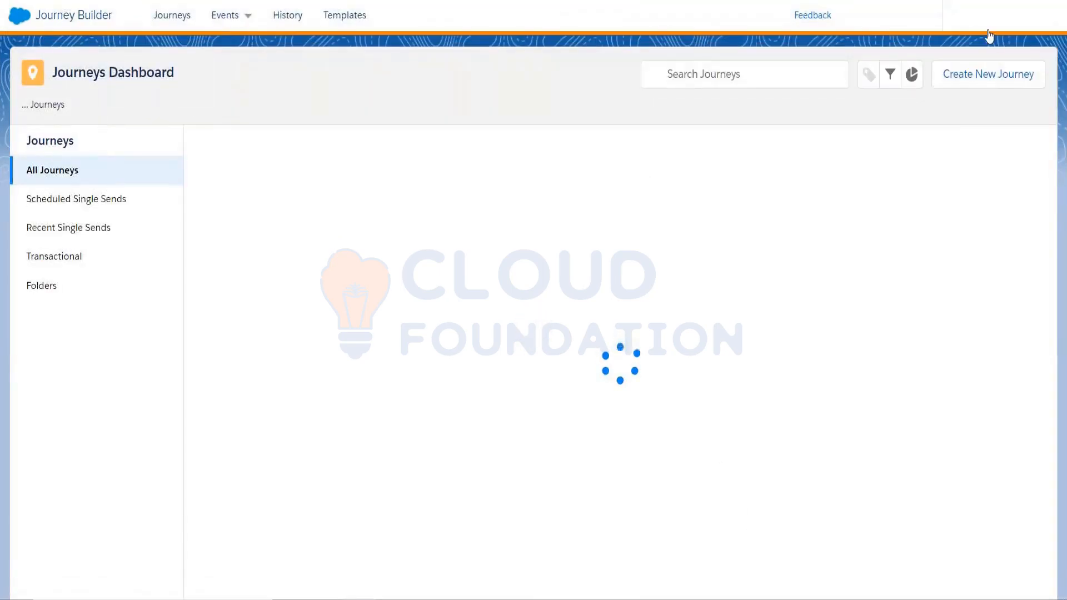
Create a new multi-step journey and place an Inbox message activity on its canvas.
left_click(991, 78)
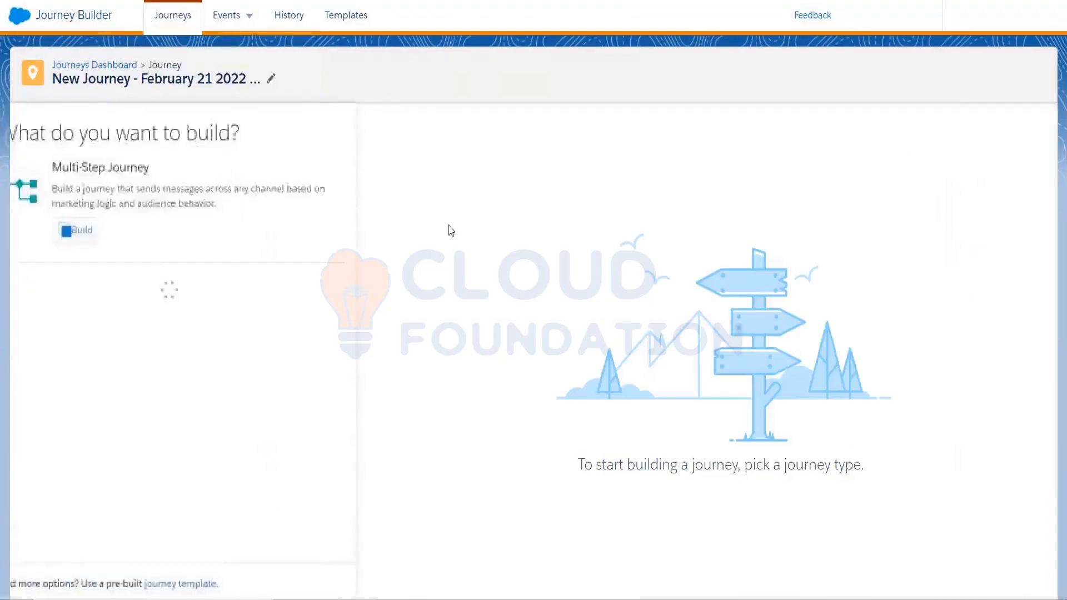
left_click(90, 231)
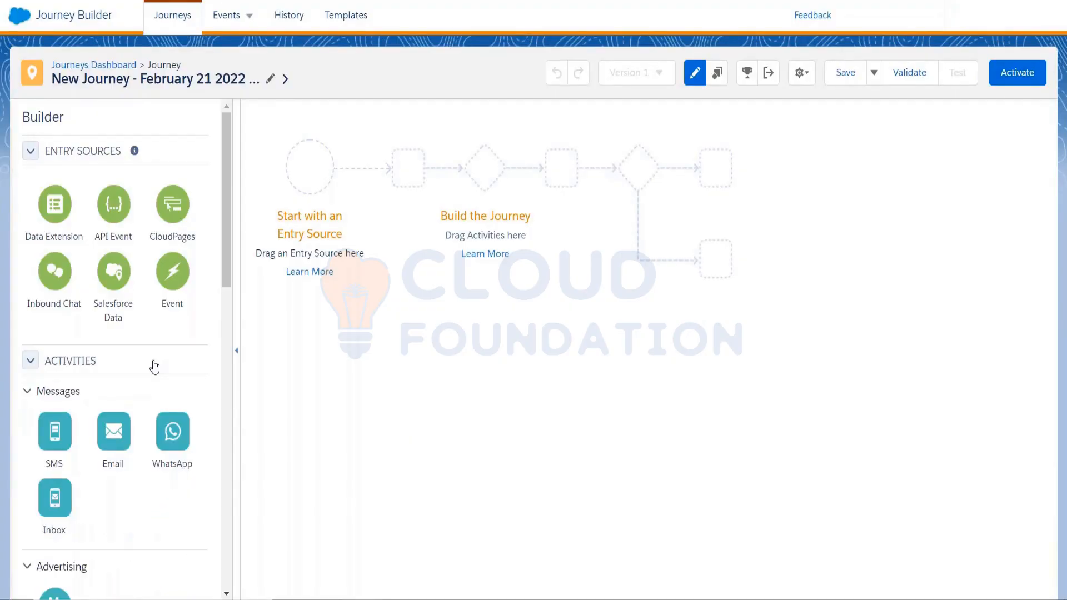
left_click_drag(43, 515, 237, 318)
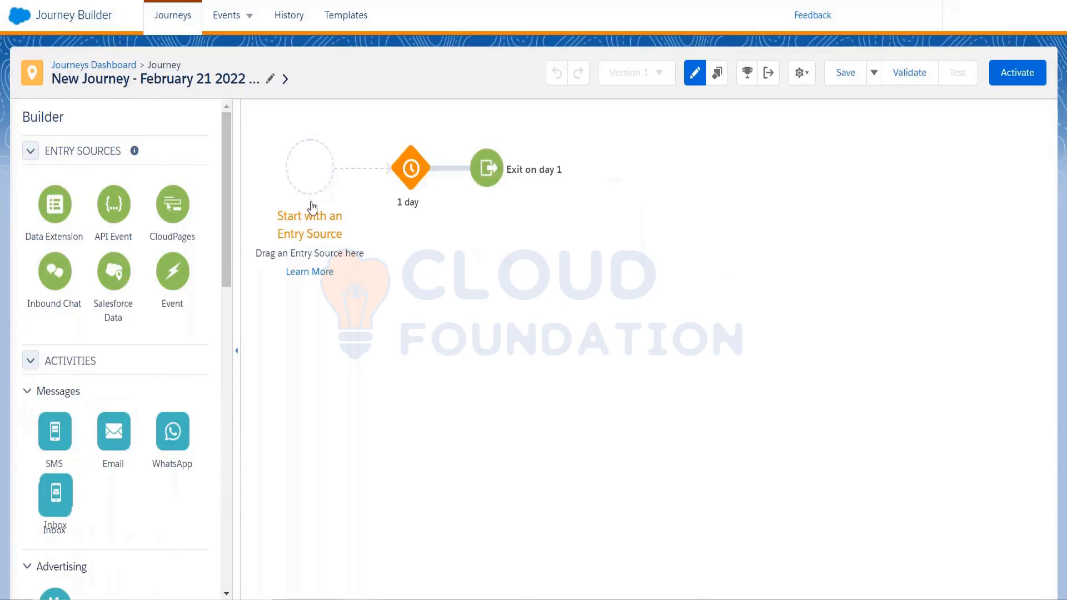
left_click_drag(111, 432, 373, 167)
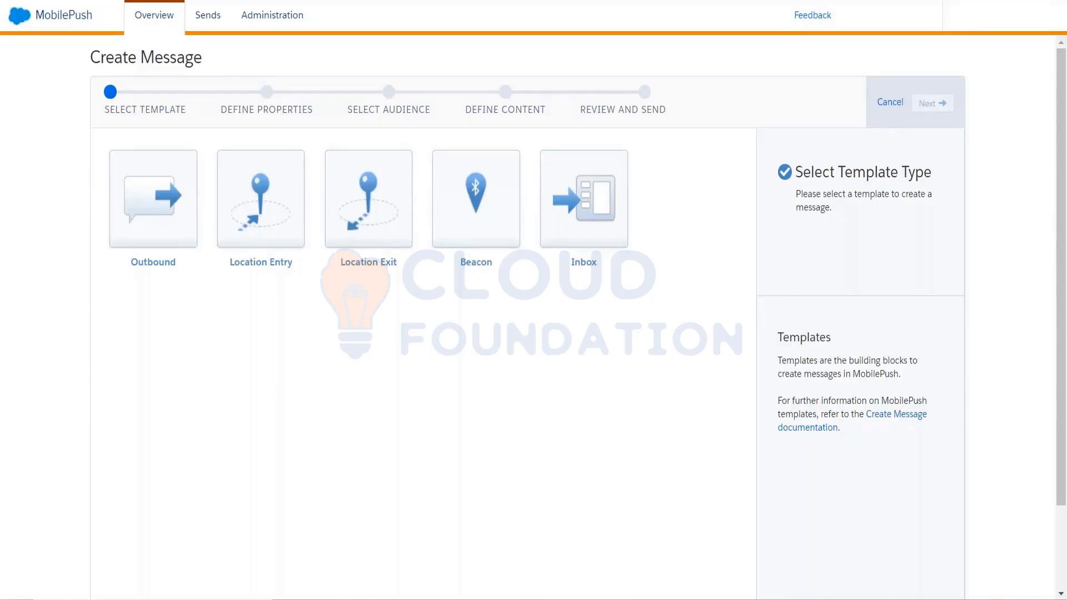
Open the MobilePush screenshot document from the Training docs (Don't delete) folder in File Explorer.
key("super+e")
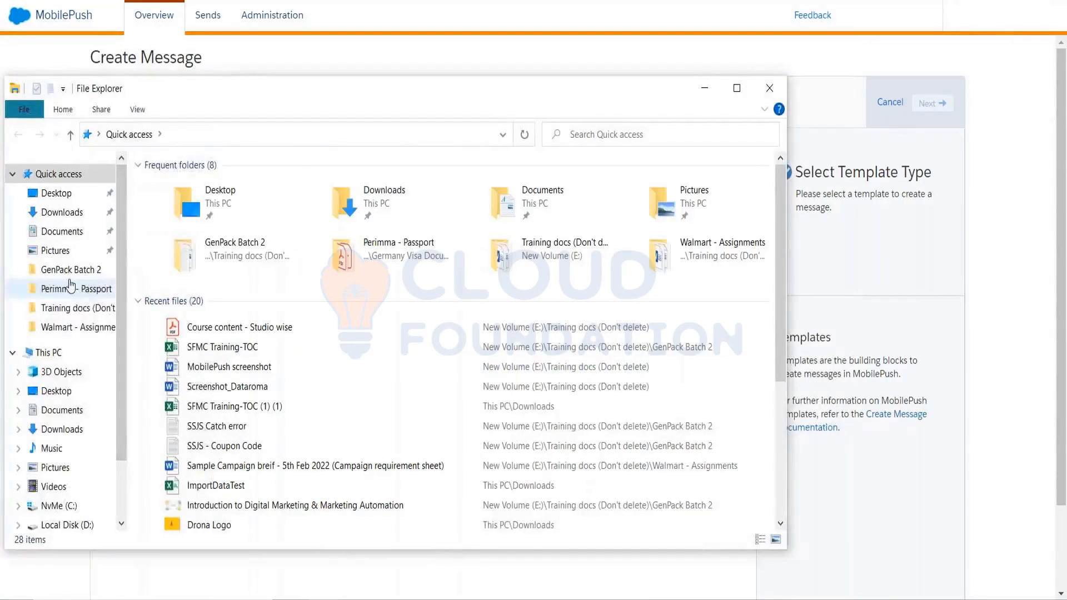
left_click(72, 327)
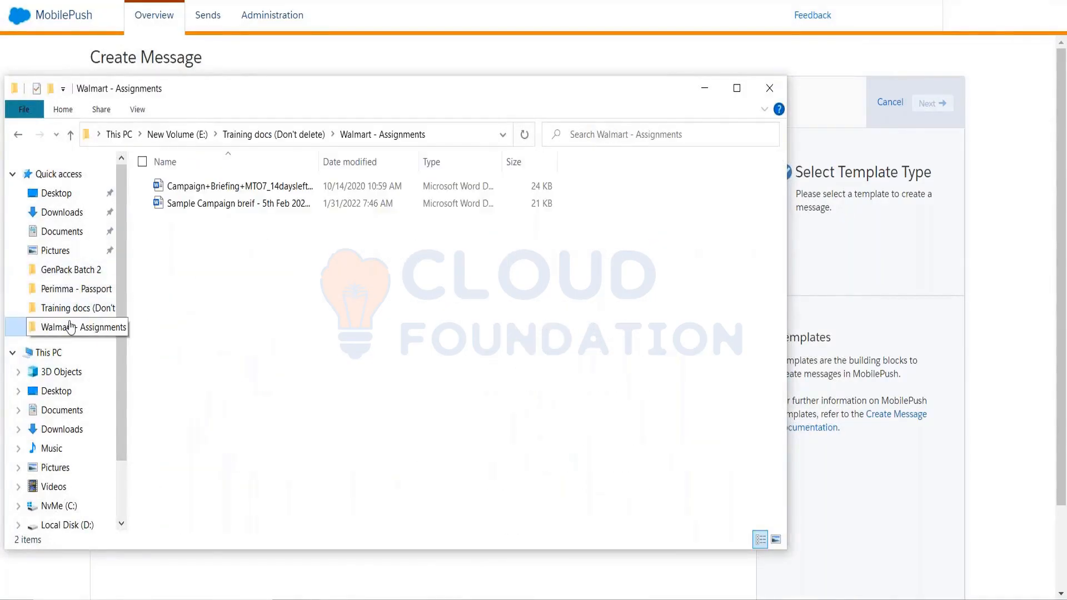
right_click(85, 313)
left_click(86, 313)
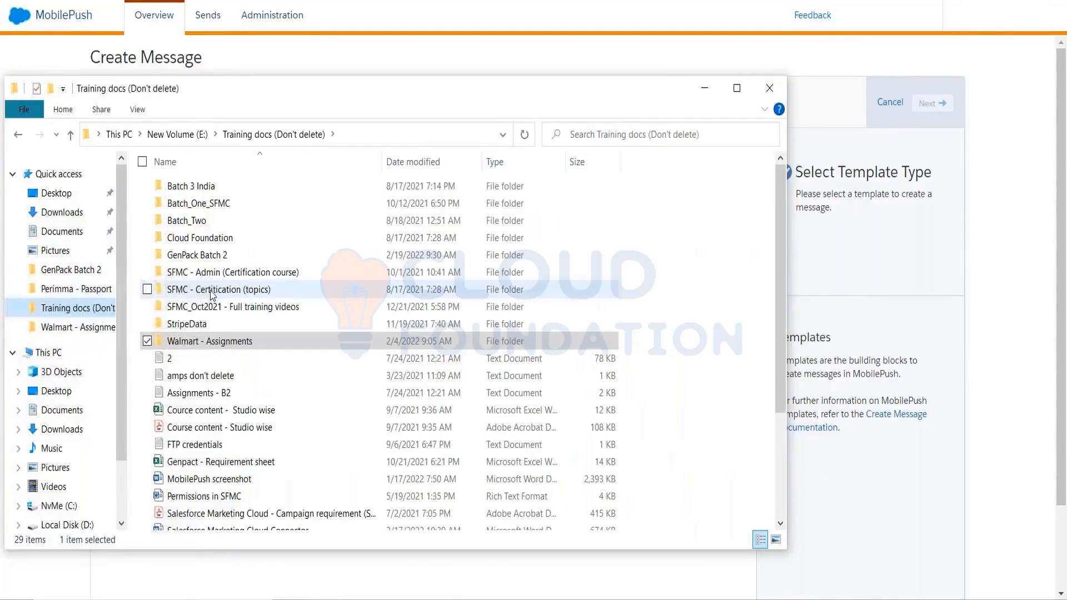
scroll(229, 417, "down", 3)
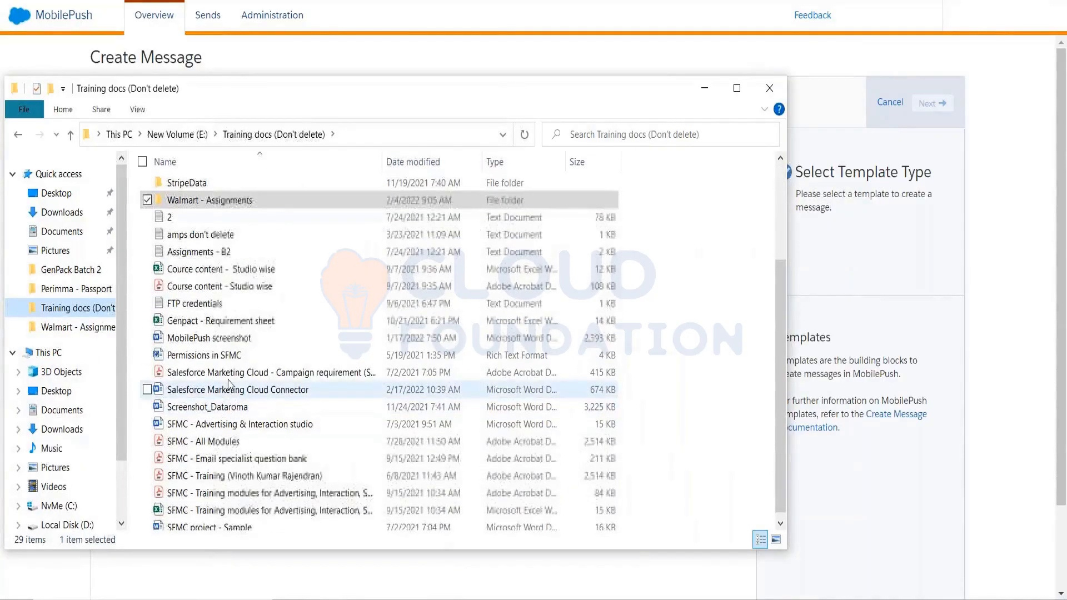
left_click(229, 339)
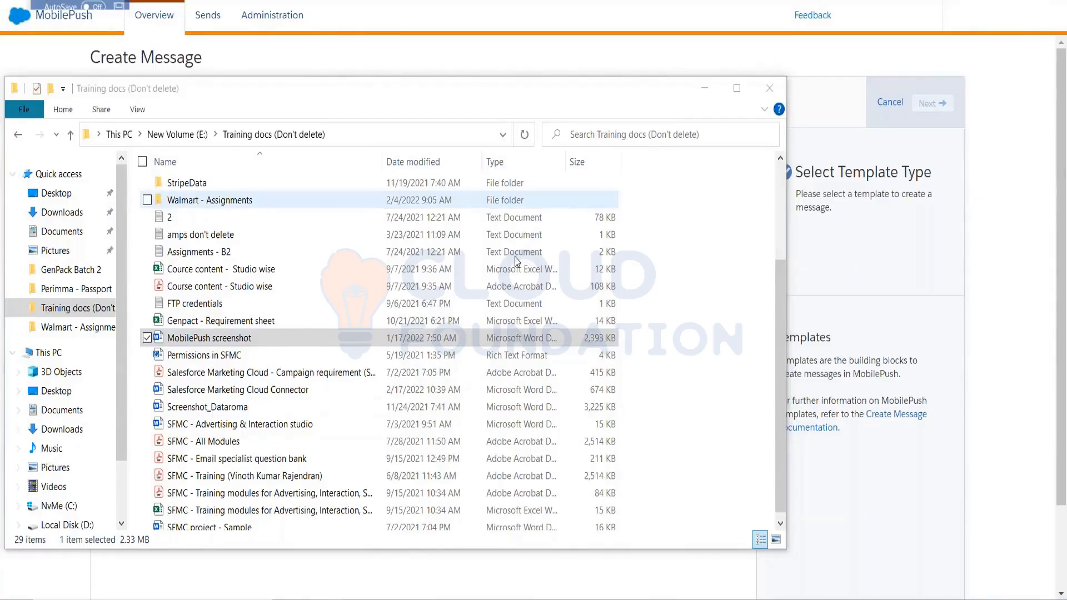
Look through the MobilePush screenshot document as far as the Locations map, and return to MobilePush in Chrome.
scroll(534, 334, "down", 5)
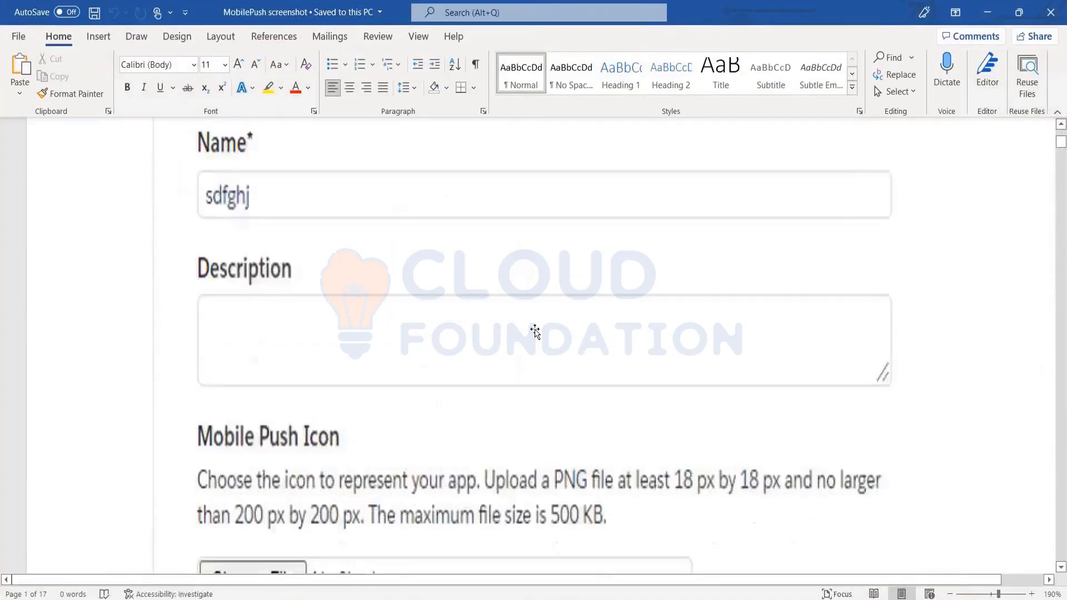
key("alt+Tab")
key("alt+shift+Tab")
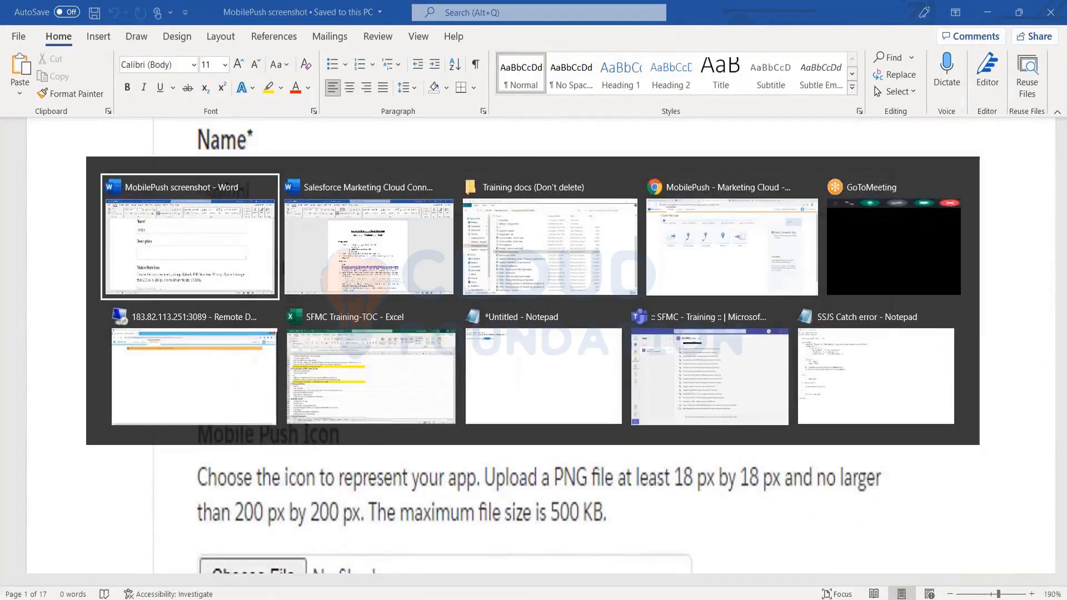
scroll(510, 309, "down", 15)
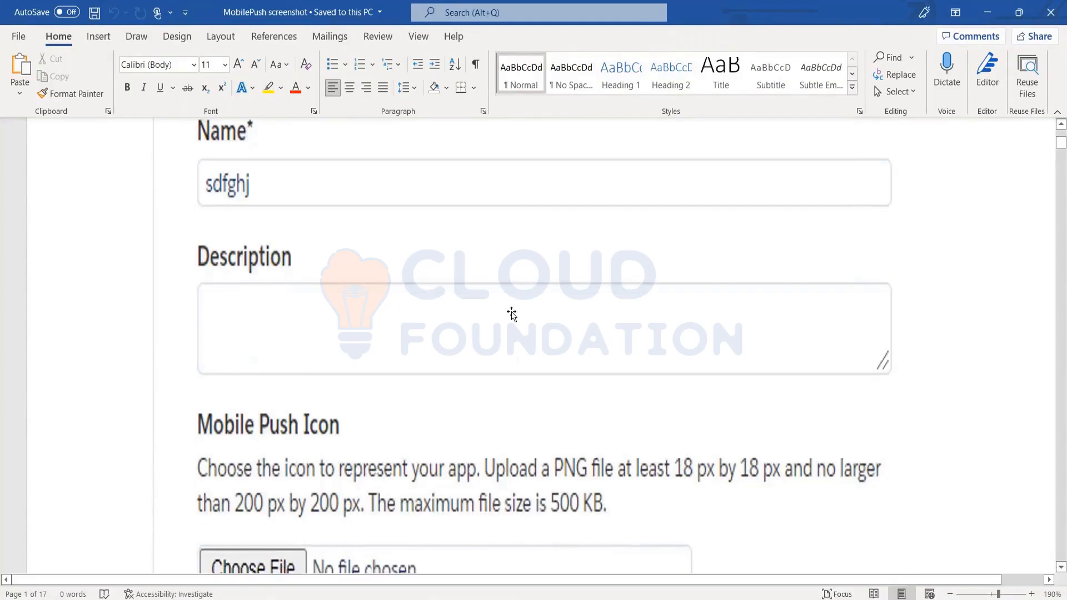
scroll(533, 344, "down", 10)
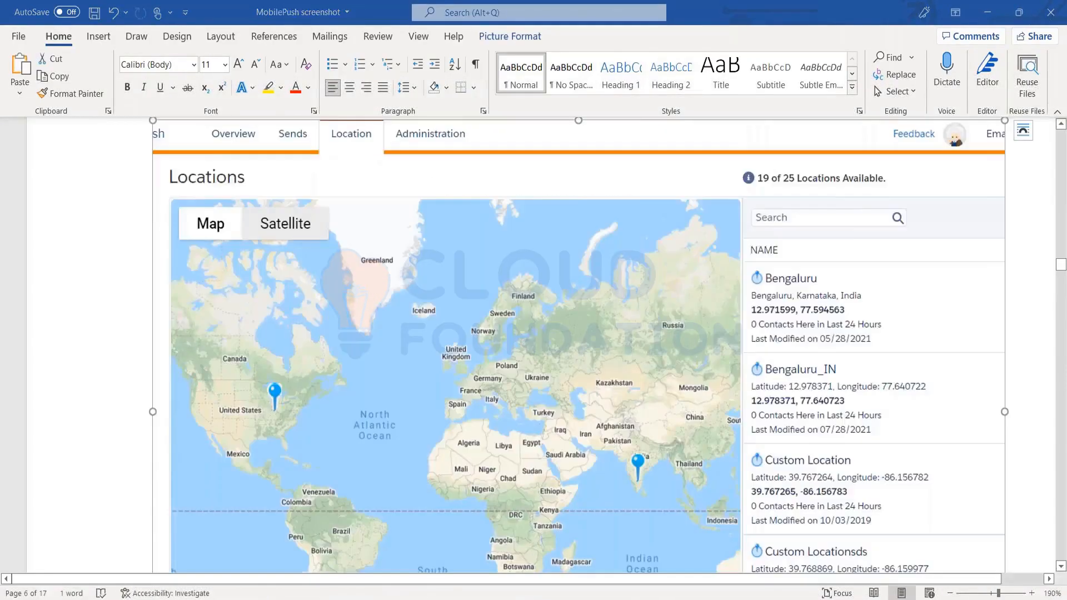
key("alt+Tab")
key("alt+Tab")
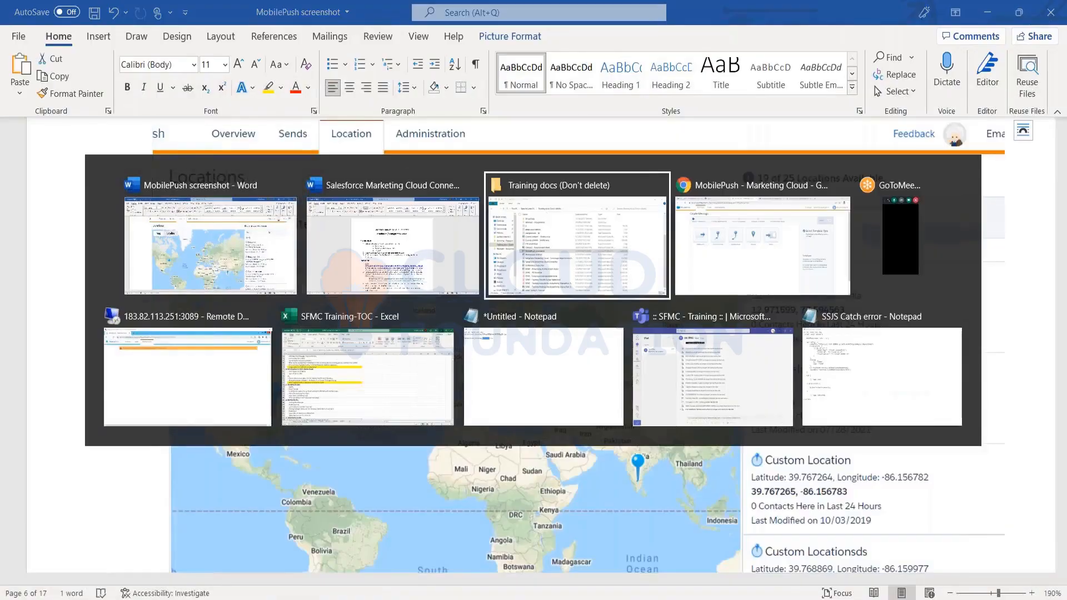
key("alt+Tab")
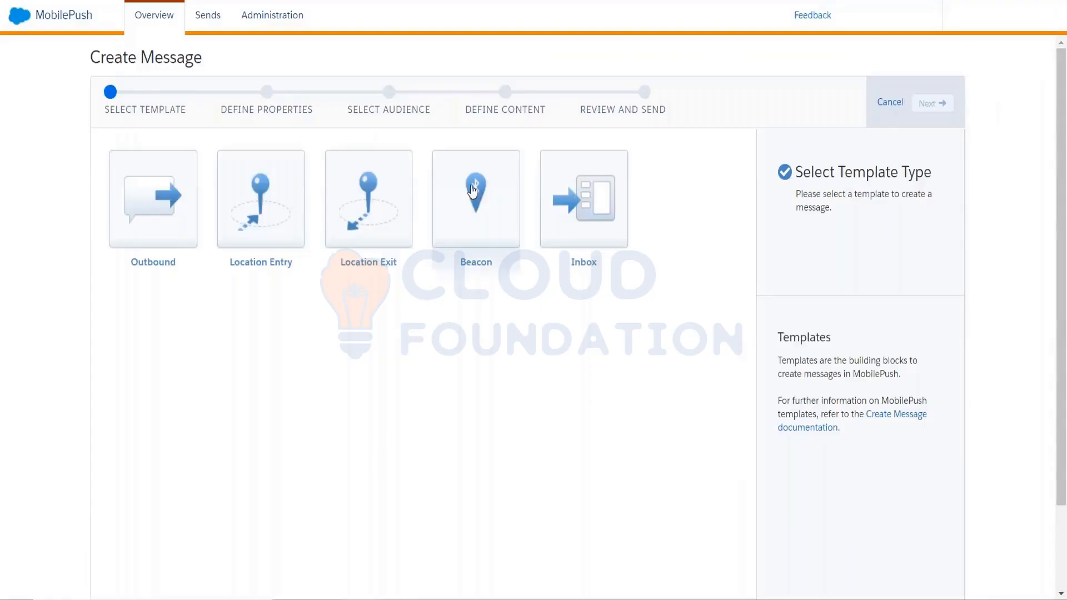
Check the Beacon template's description, and choose the Outbound template to start defining the message properties.
left_click(505, 253)
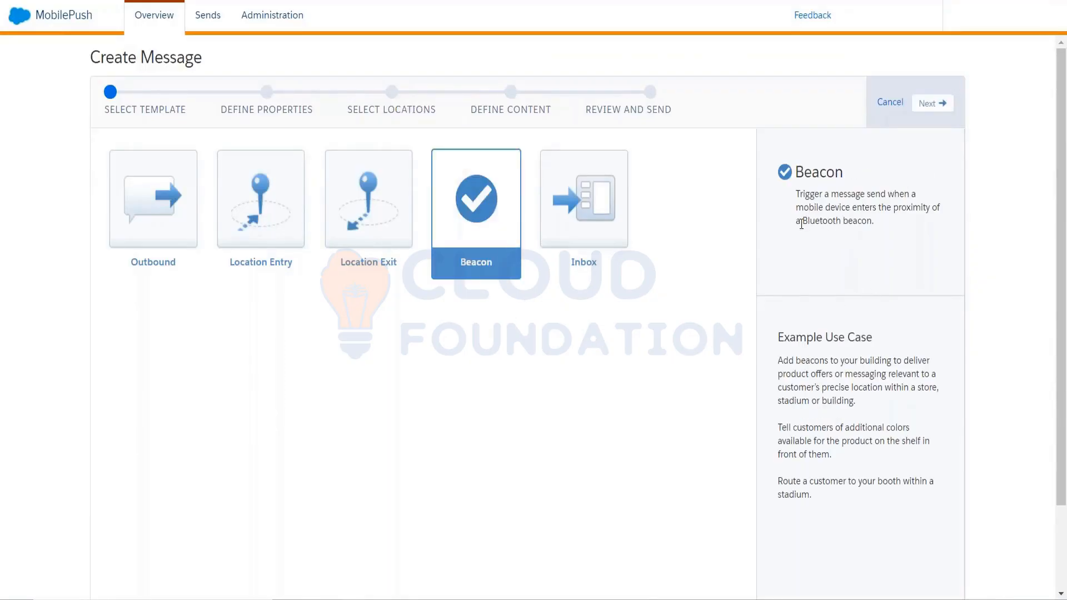
left_click_drag(802, 221, 841, 222)
left_click(175, 243)
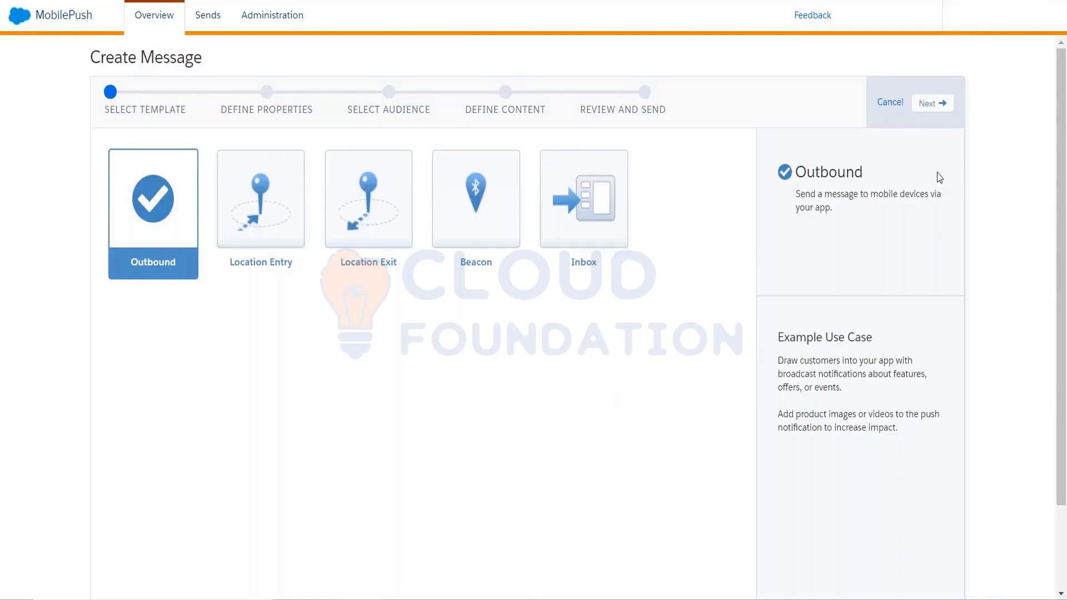
left_click(927, 109)
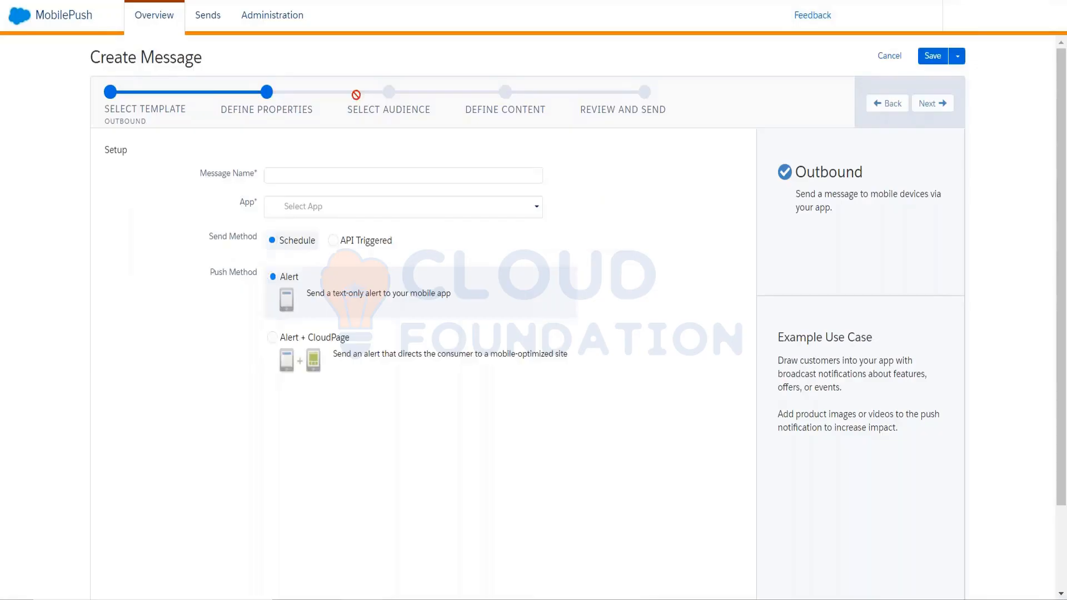
Define the outbound message with the name uyghj and push method Alert + CloudPage, trying CF as its app.
left_click(310, 177)
type("uyghj")
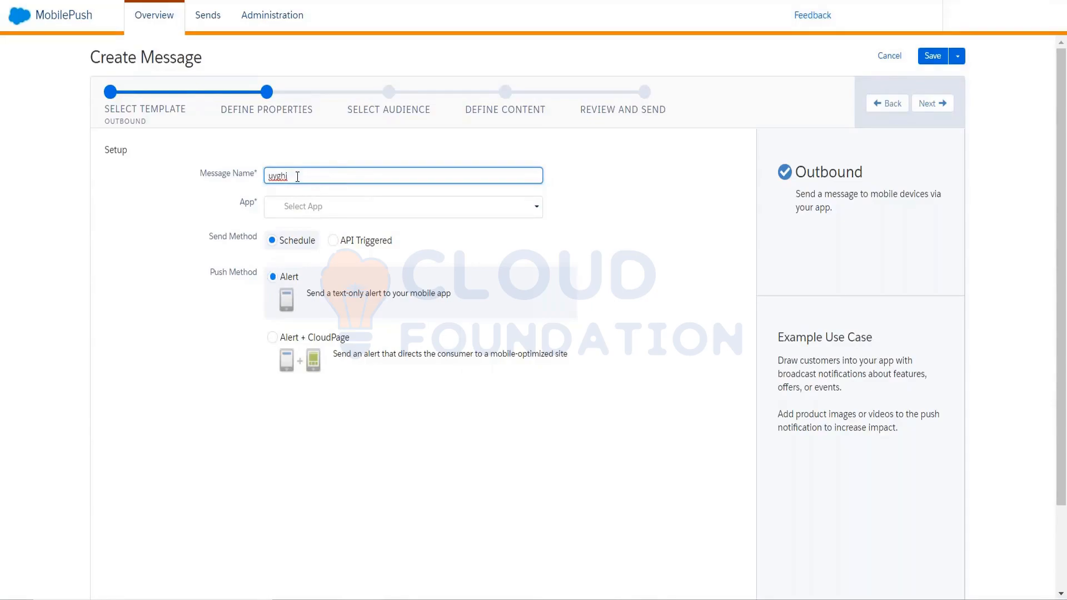
left_click(310, 205)
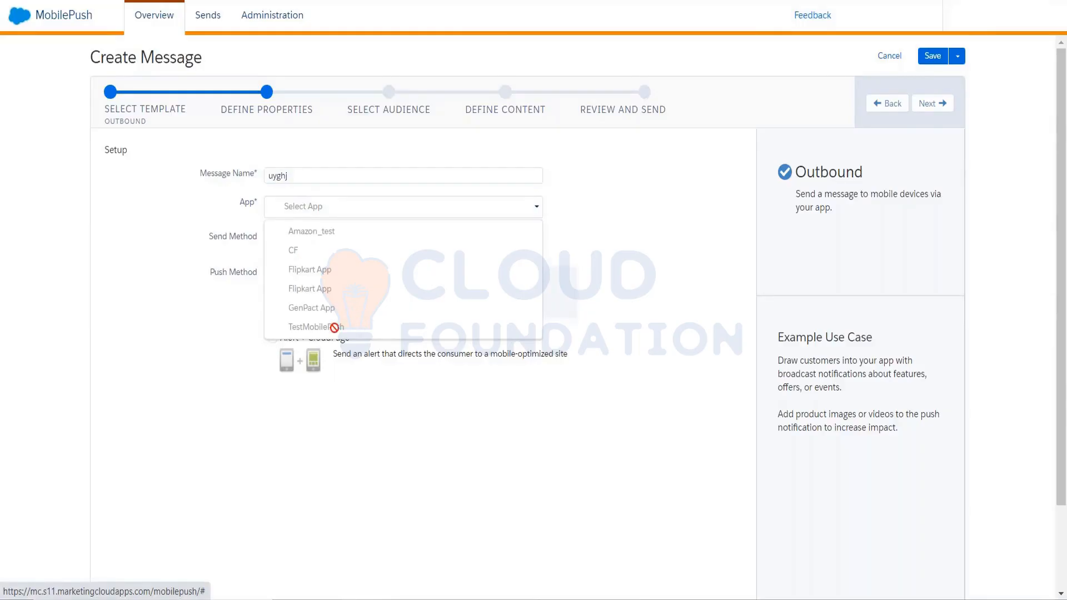
left_click(299, 251)
left_click(331, 214)
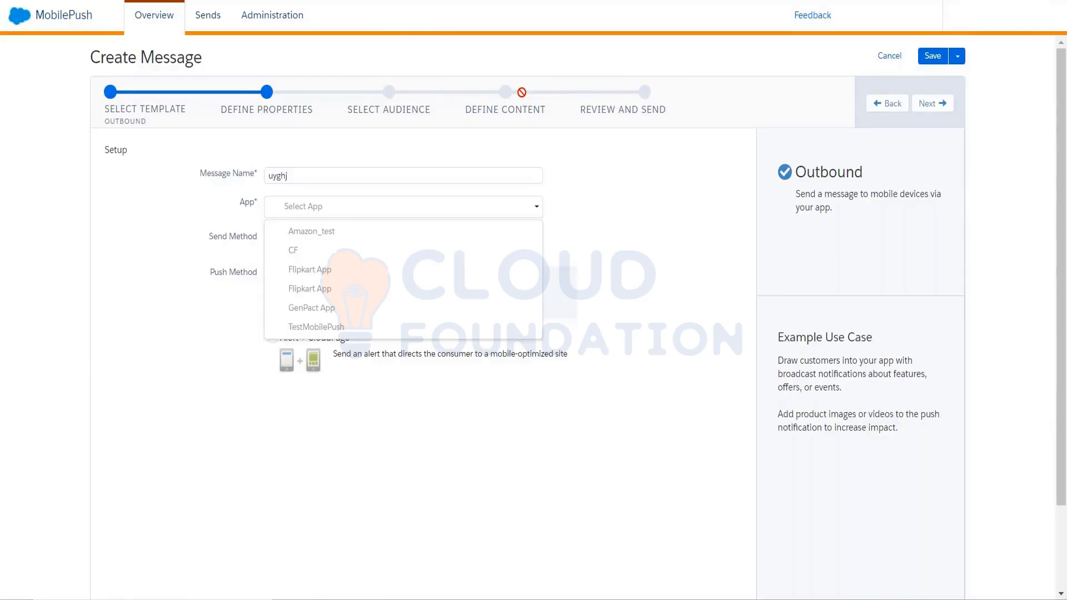
left_click(206, 328)
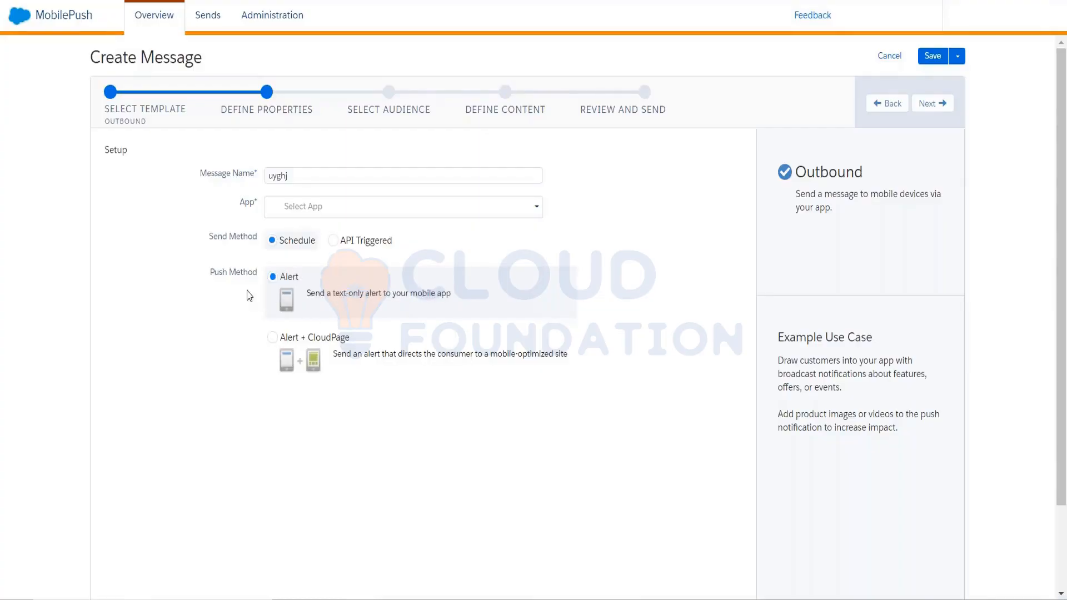
left_click(275, 341)
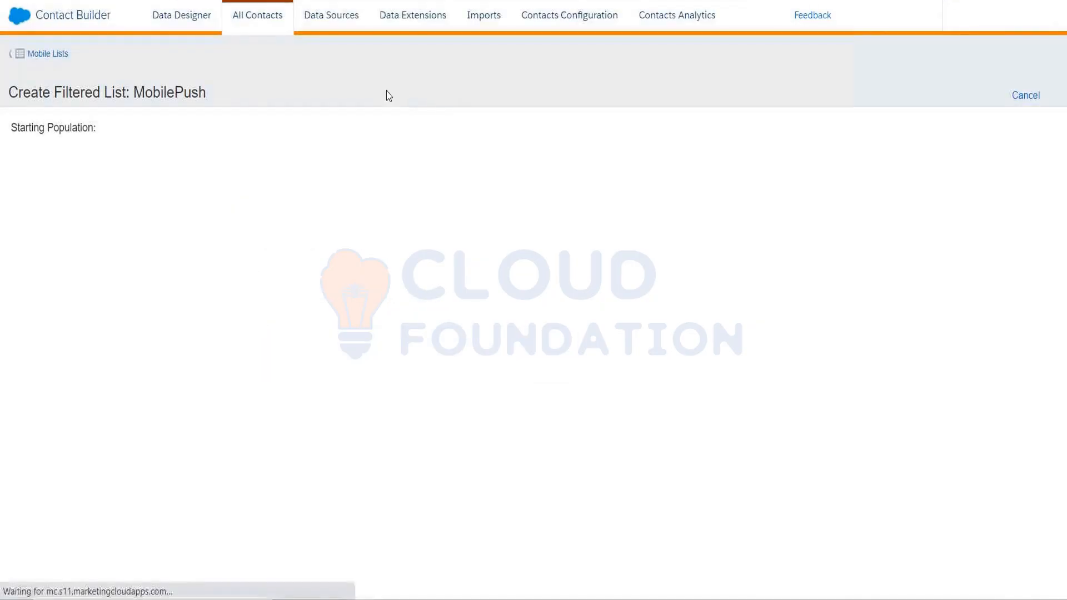
Switch to the Journey Builder tab and inspect the Inbox activity's message list, closing it with changes discarded.
mouse_move(20, 20)
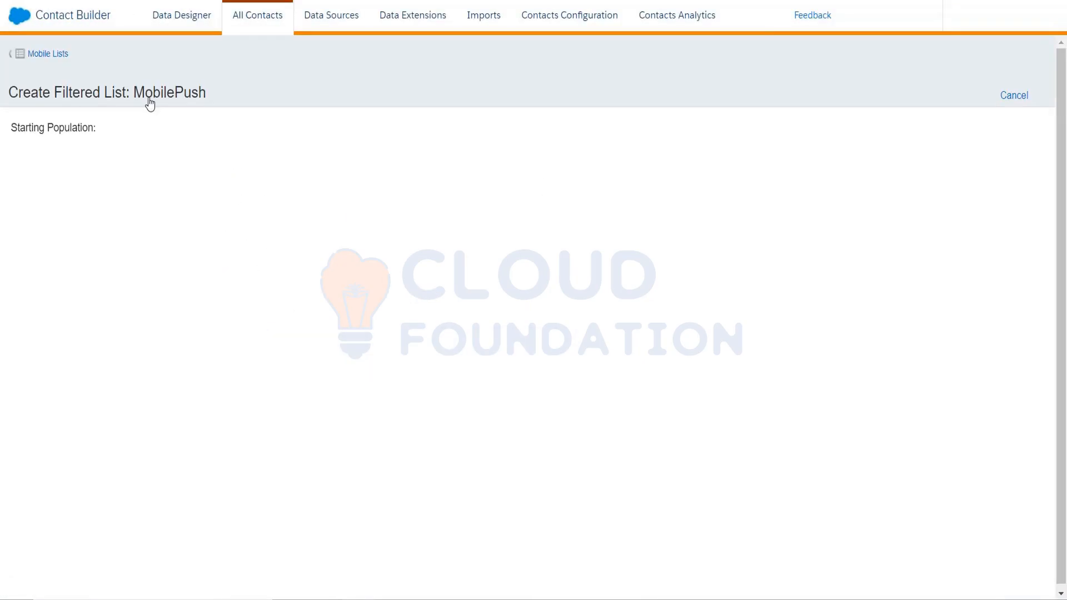
mouse_move(19, 17)
left_click(53, 1)
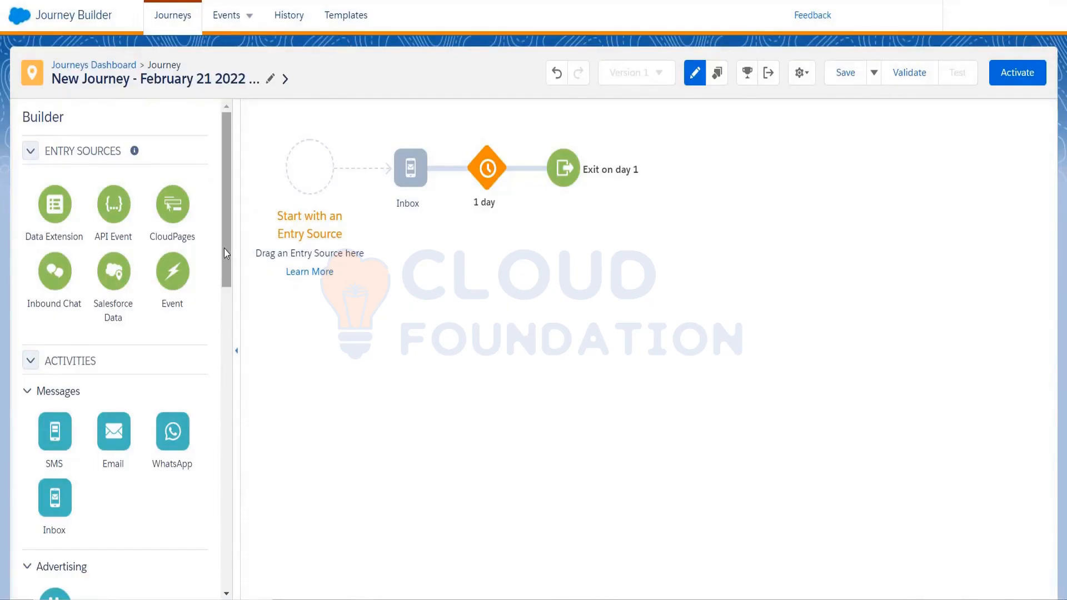
scroll(224, 248, "down", 4)
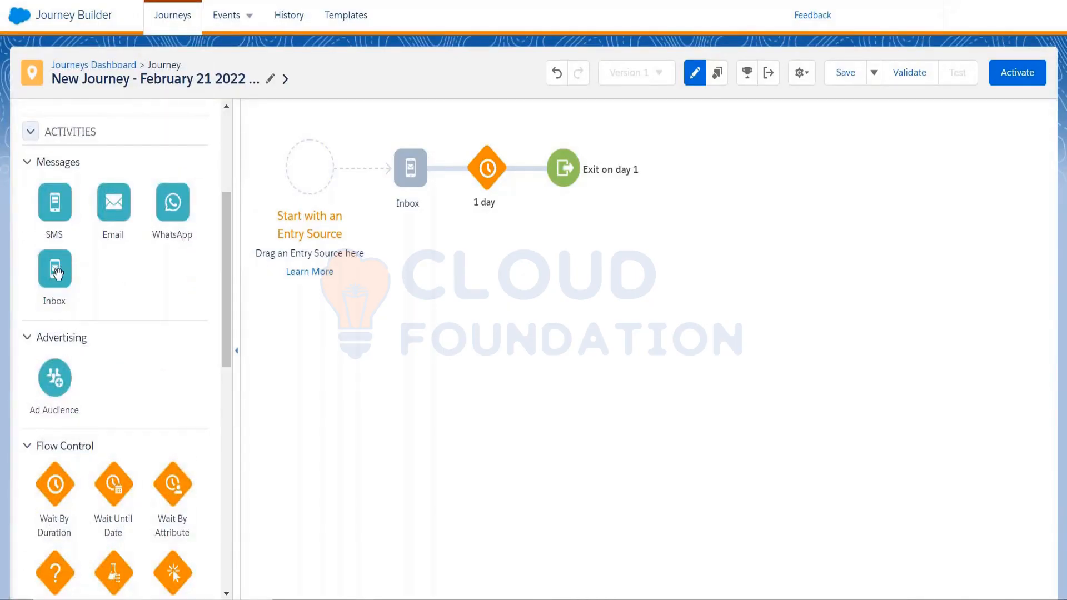
left_click(407, 172)
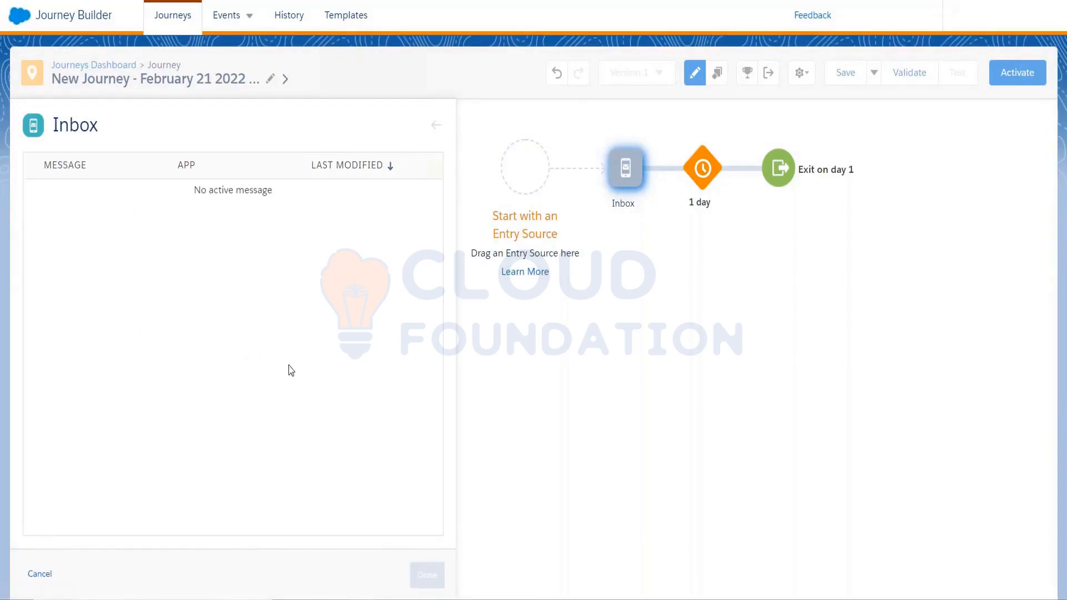
left_click(42, 574)
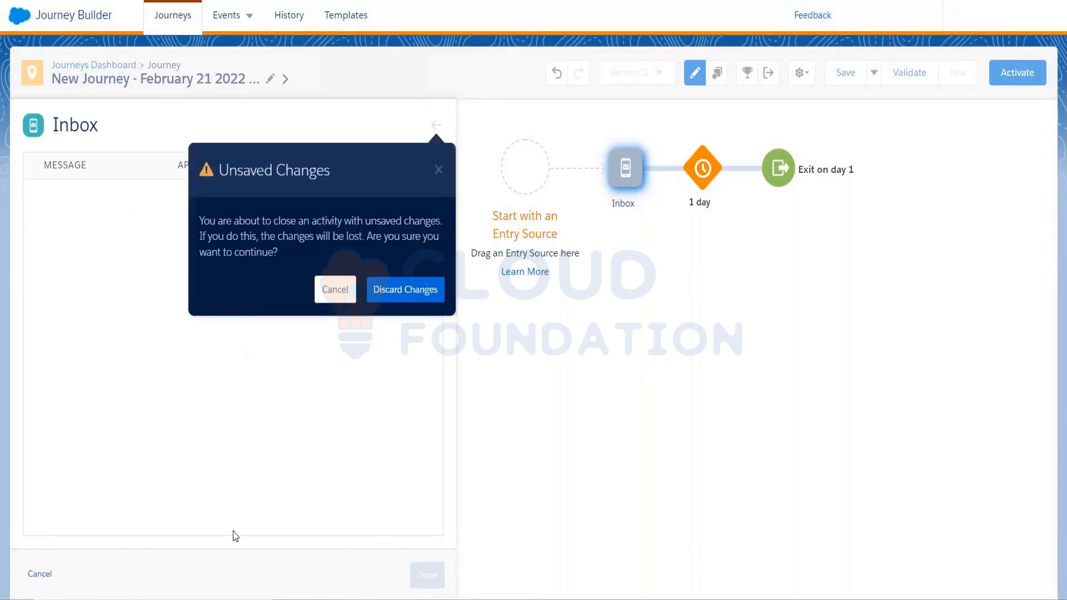
left_click(389, 290)
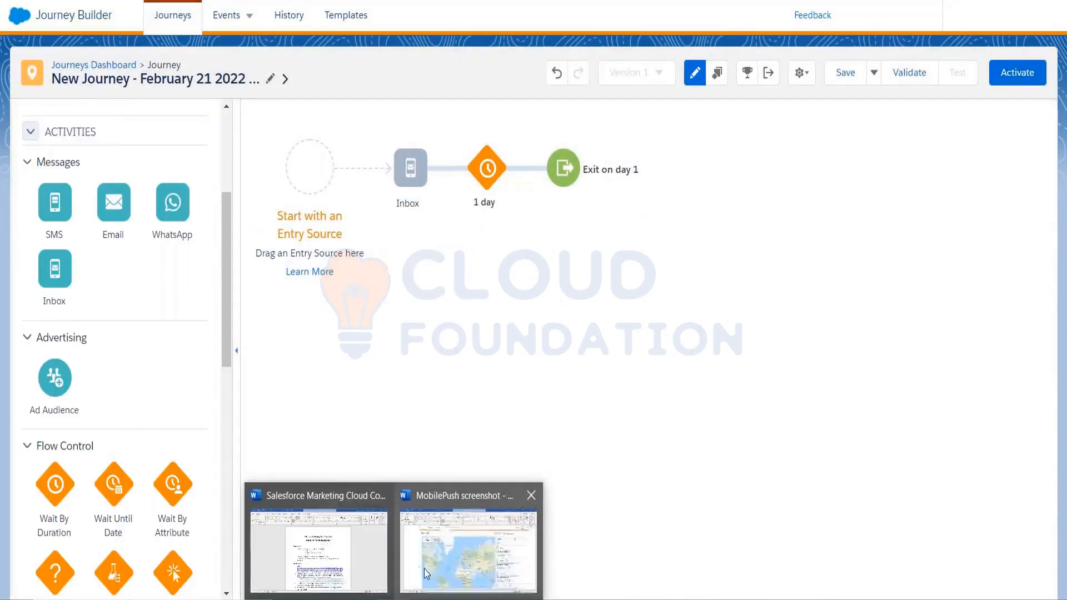
Switch to the MobilePush screenshot document in Word and look through it from the Locations map to the journey's mobile message content on page 14.
left_click(424, 567)
scroll(422, 410, "down", 15)
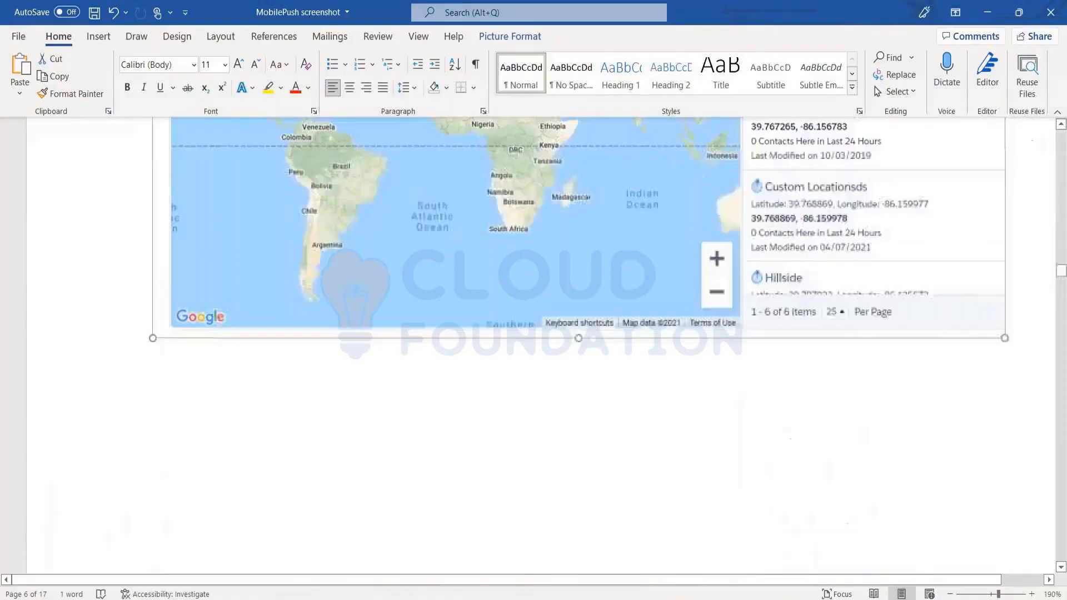
scroll(534, 345, "down", 15)
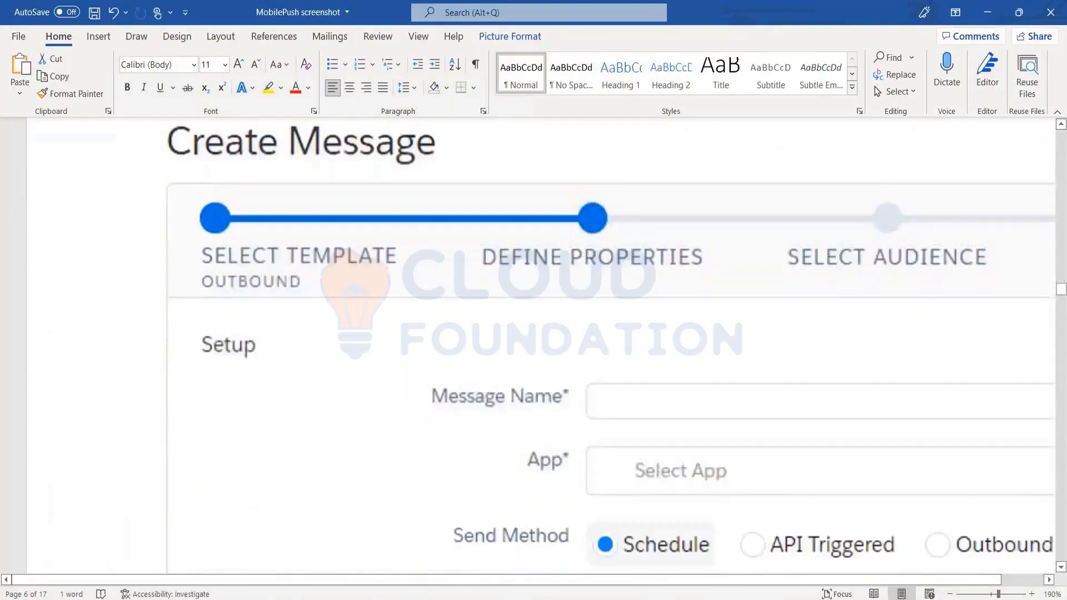
scroll(533, 345, "down", 15)
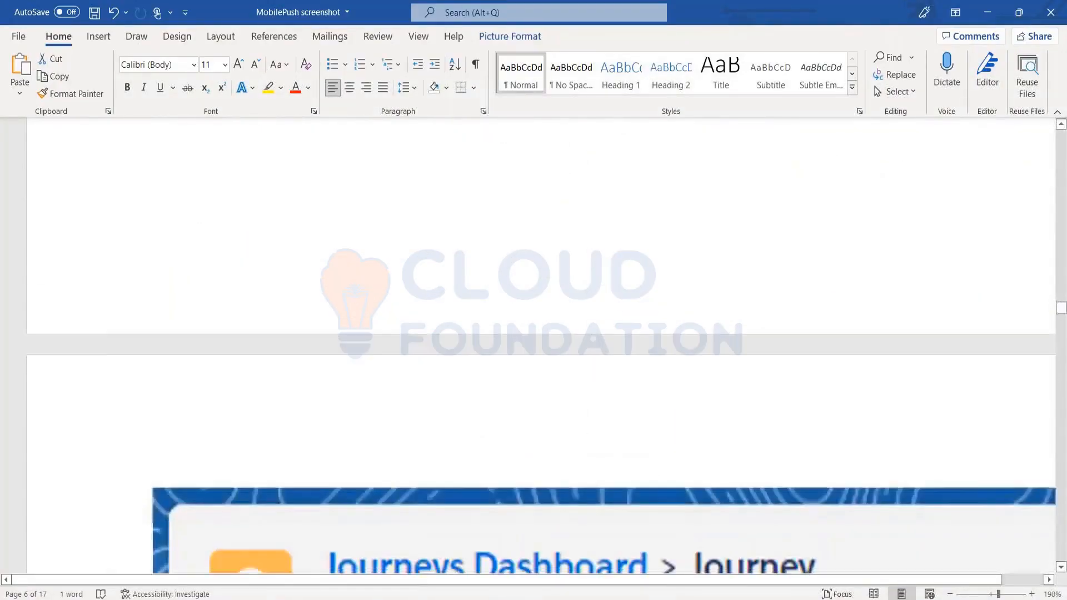
scroll(533, 345, "down", 15)
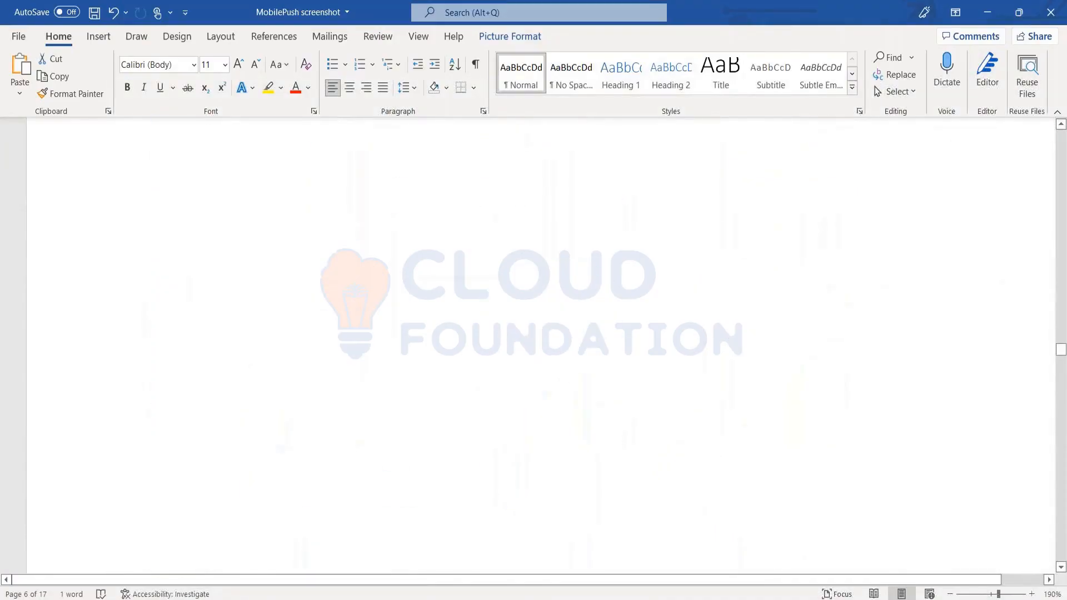
scroll(533, 344, "down", 15)
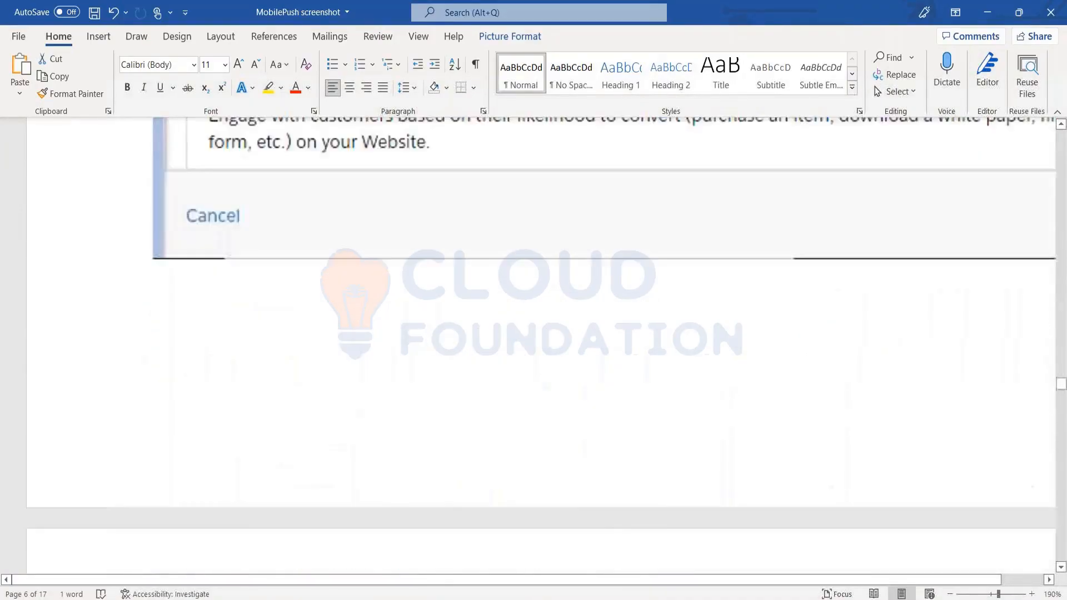
scroll(534, 345, "down", 15)
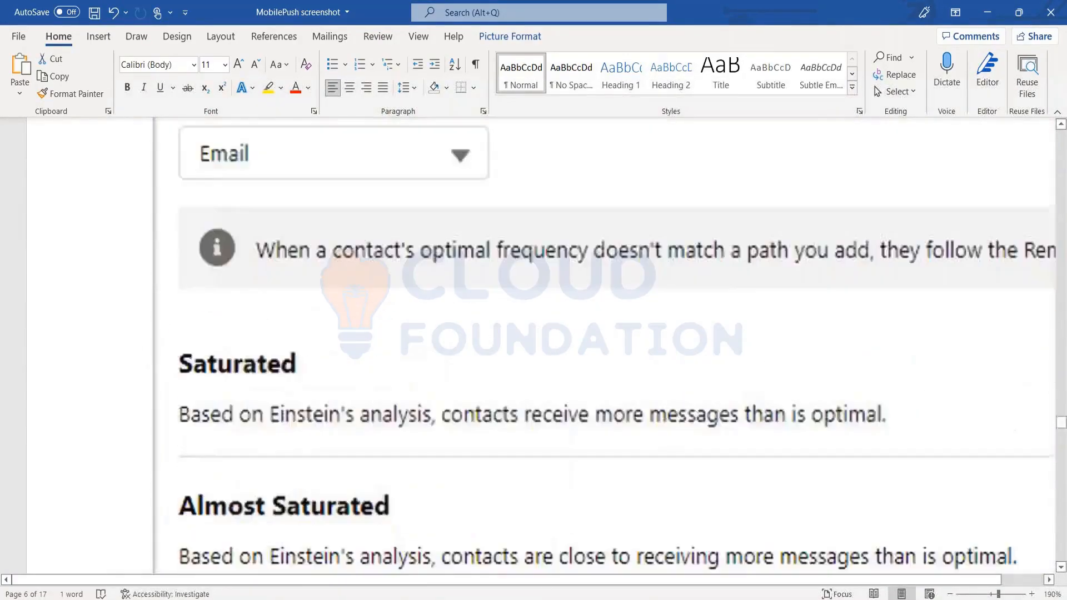
scroll(534, 344, "down", 15)
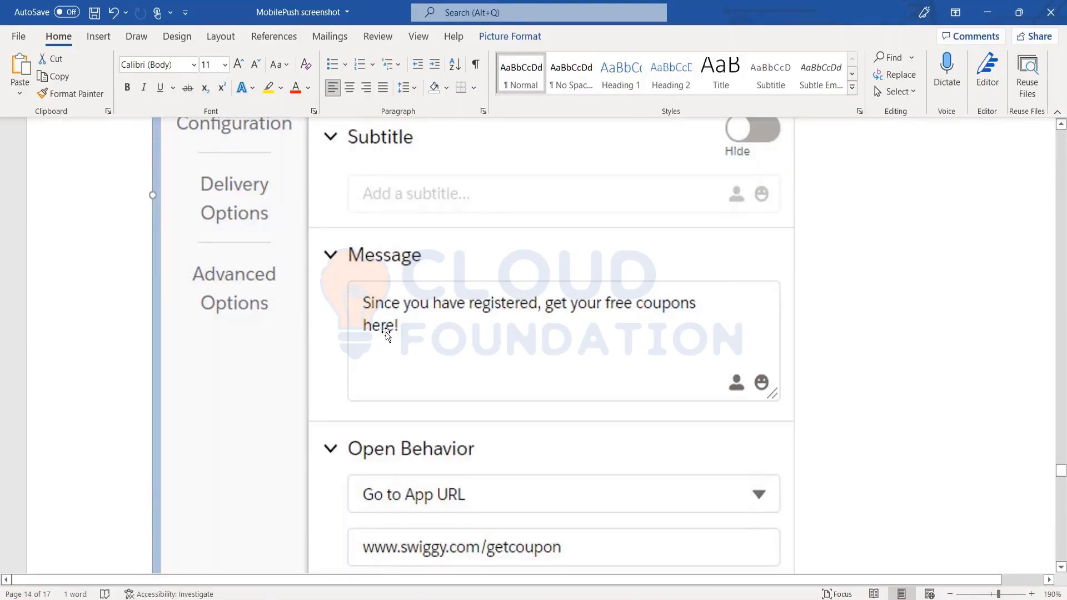
Shrink the page 14 mobile message screenshot until its full width fits in view, and review its Message and Open Behavior settings.
scroll(387, 335, "up", 5)
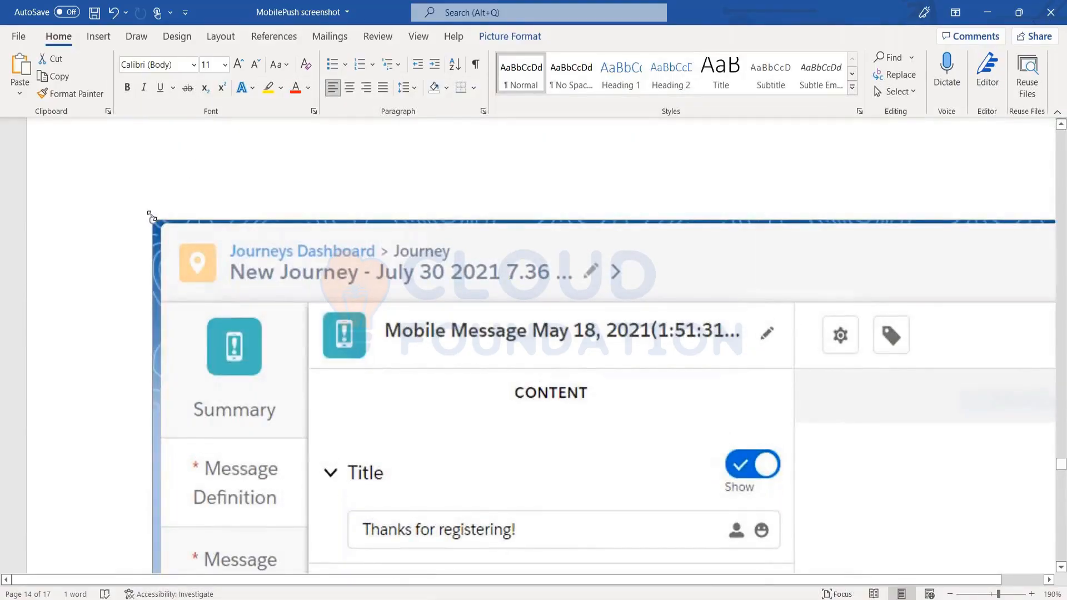
left_click_drag(188, 240, 593, 572)
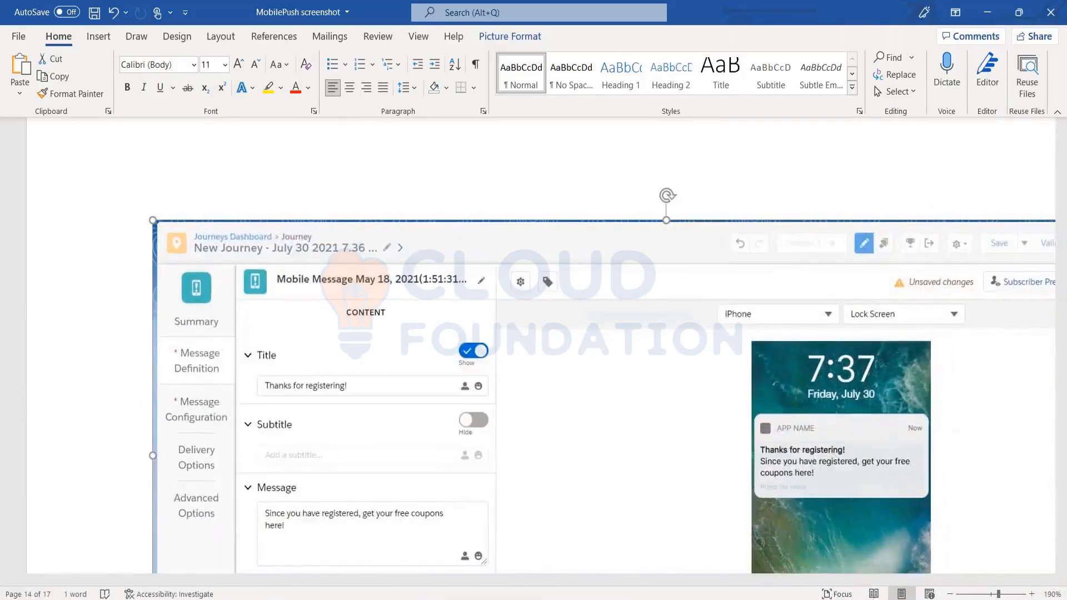
left_click_drag(727, 462, 955, 580)
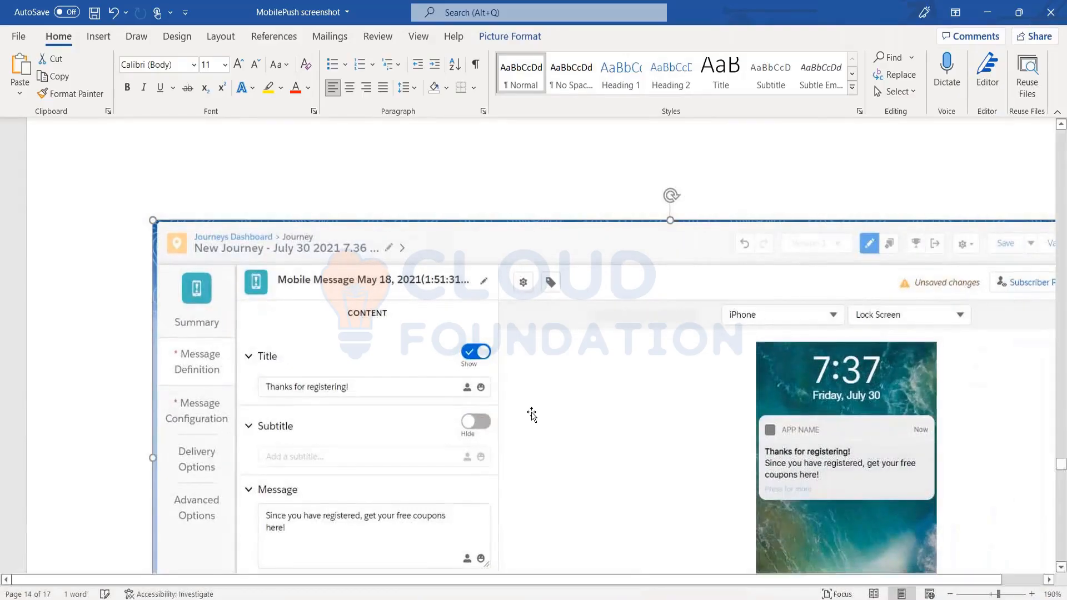
left_click_drag(195, 254, 303, 338)
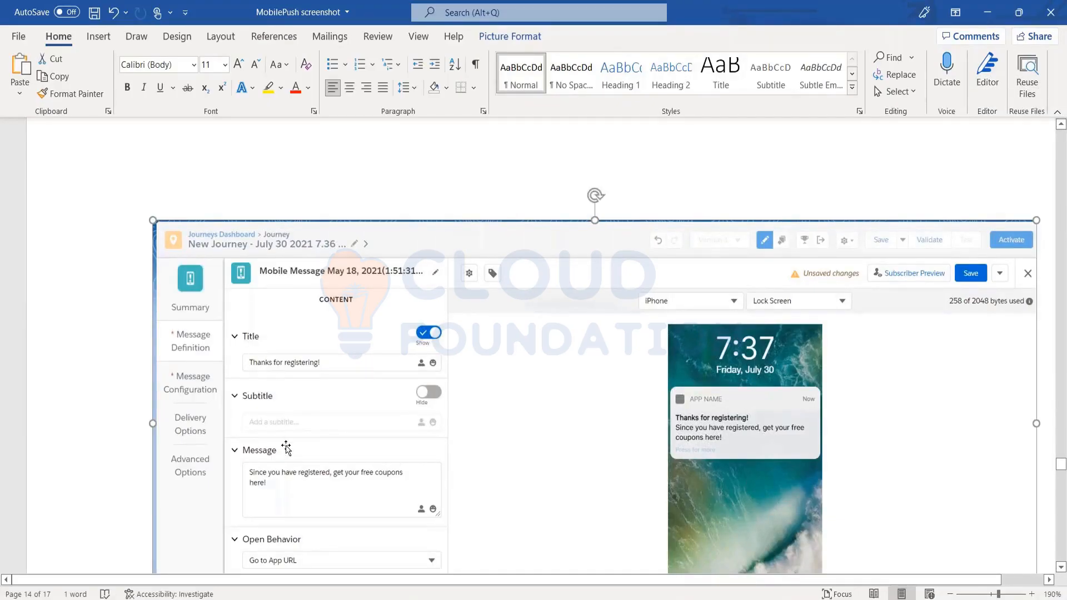
scroll(284, 485, "down", 5)
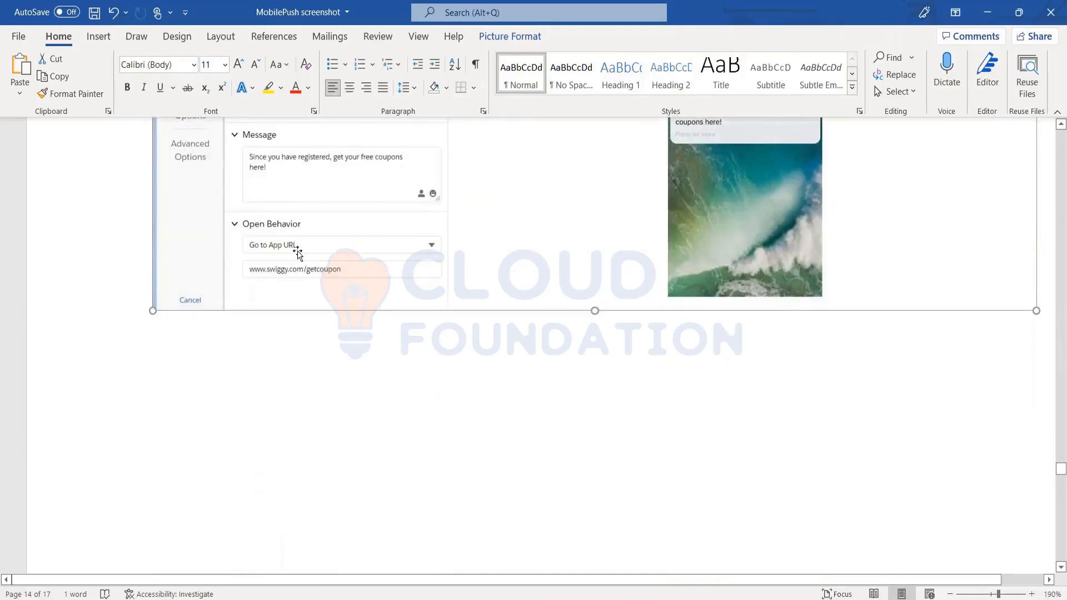
scroll(299, 253, "up", 4)
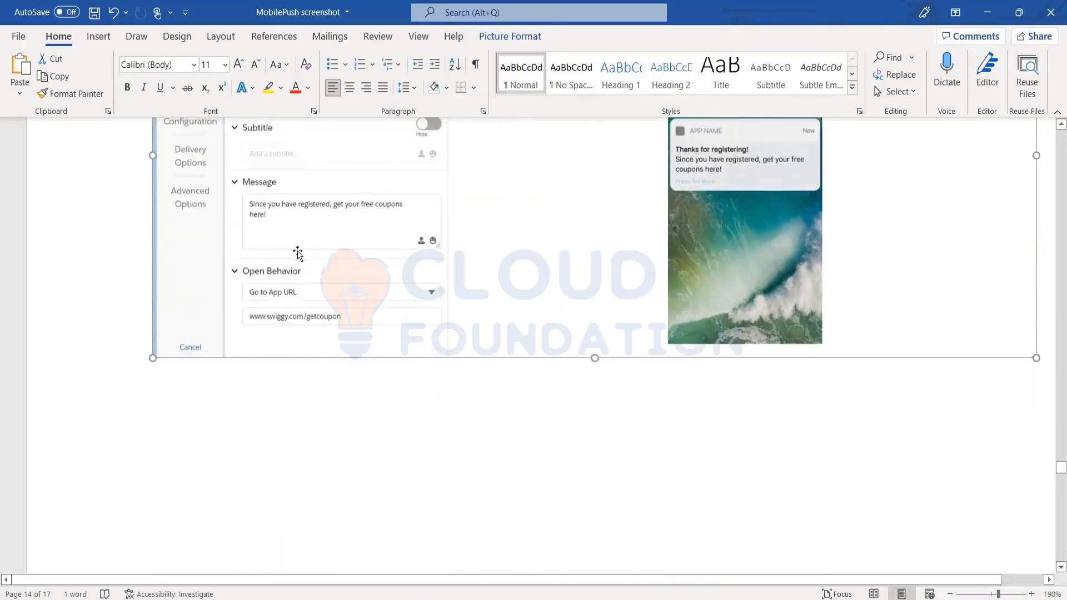
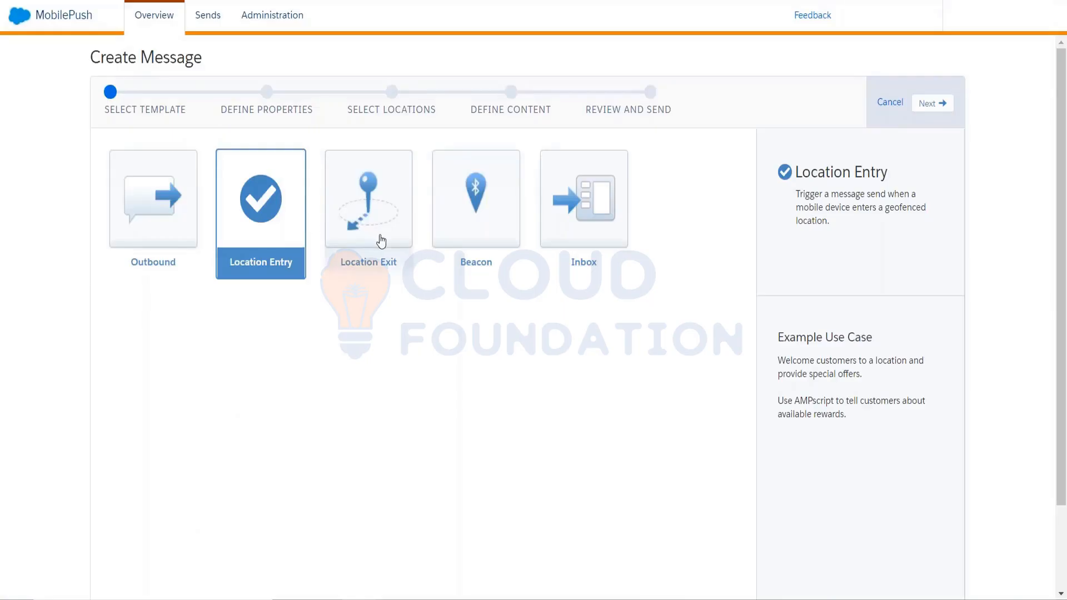
Proceed to the Location Entry message's properties, and switch to the MobilePush screenshot document in Word to examine the Locations map and list.
left_click(928, 105)
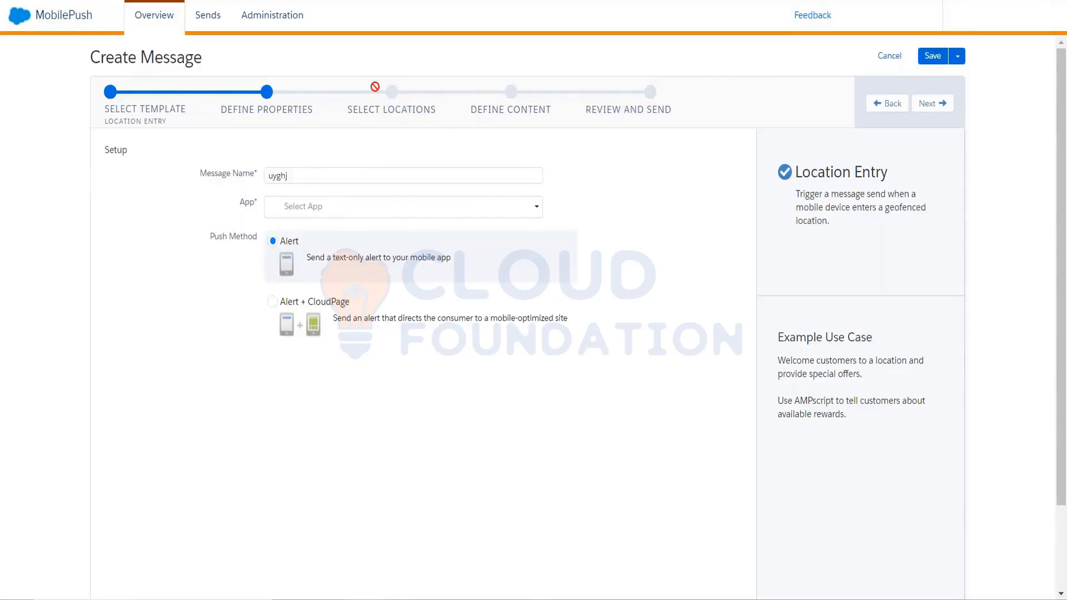
mouse_move(406, 598)
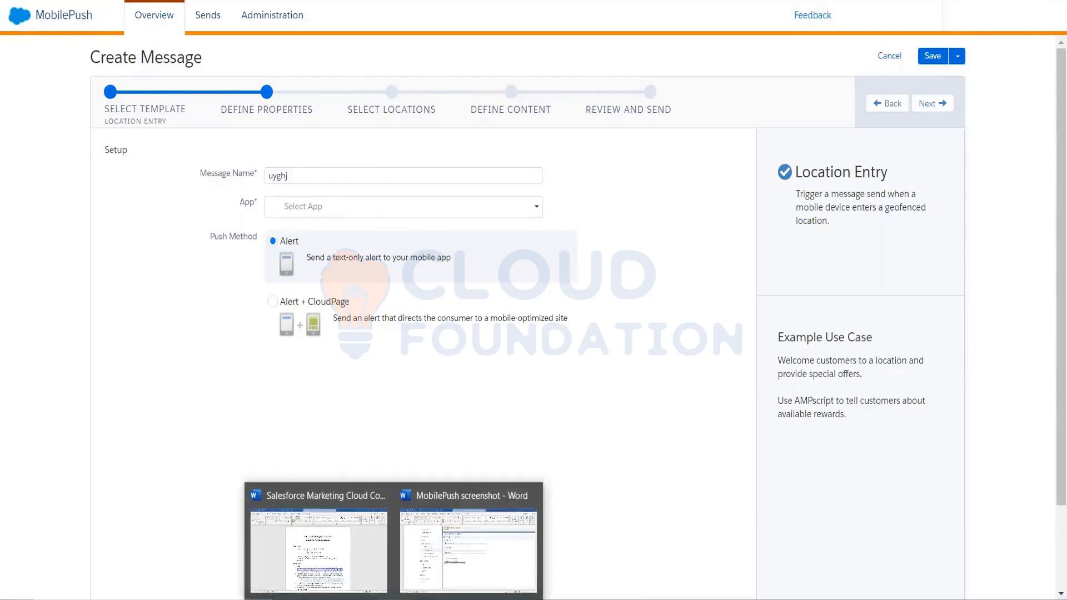
left_click(455, 549)
scroll(529, 246, "up", 15)
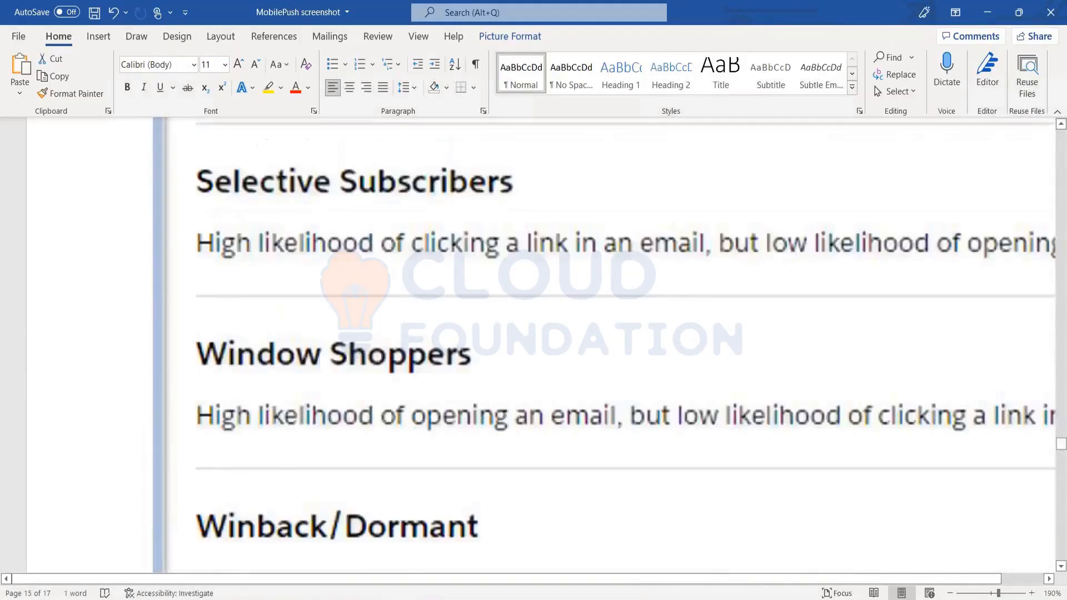
scroll(533, 345, "down", 15)
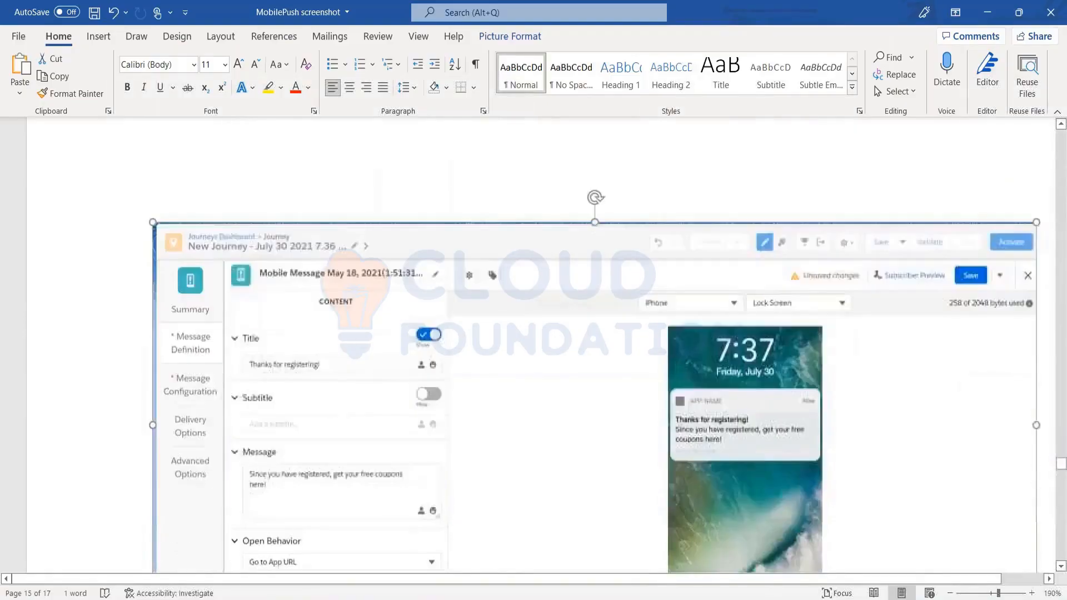
scroll(534, 344, "up", 10)
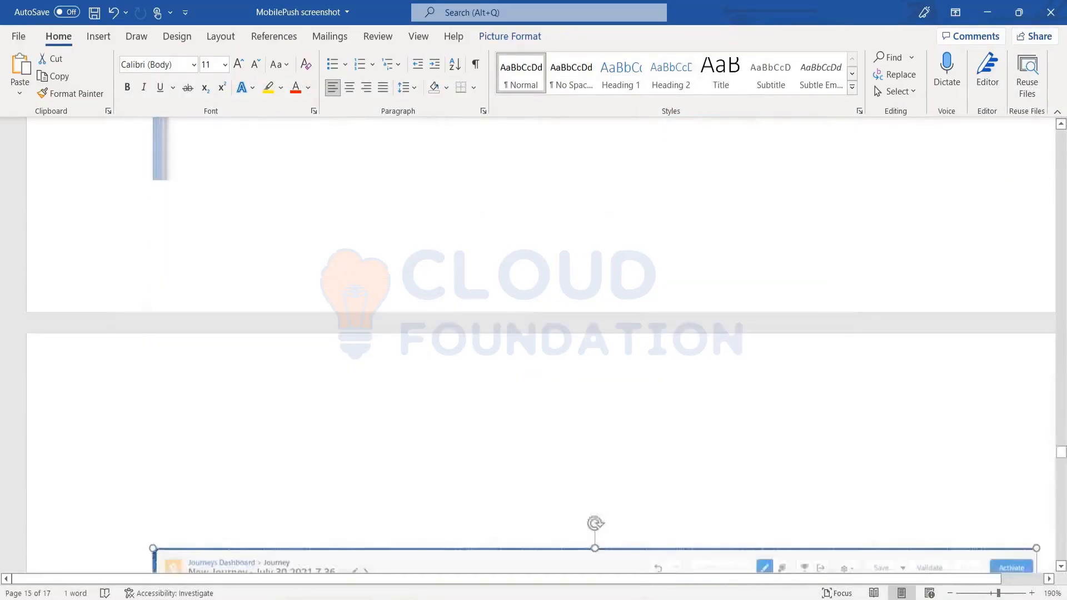
scroll(533, 344, "up", 10)
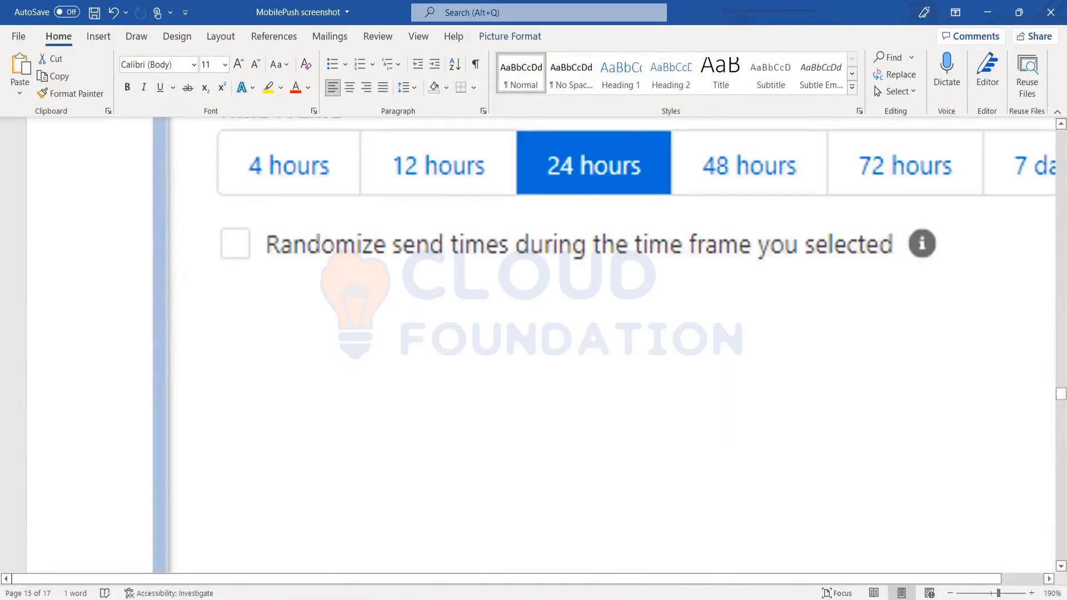
scroll(533, 345, "up", 15)
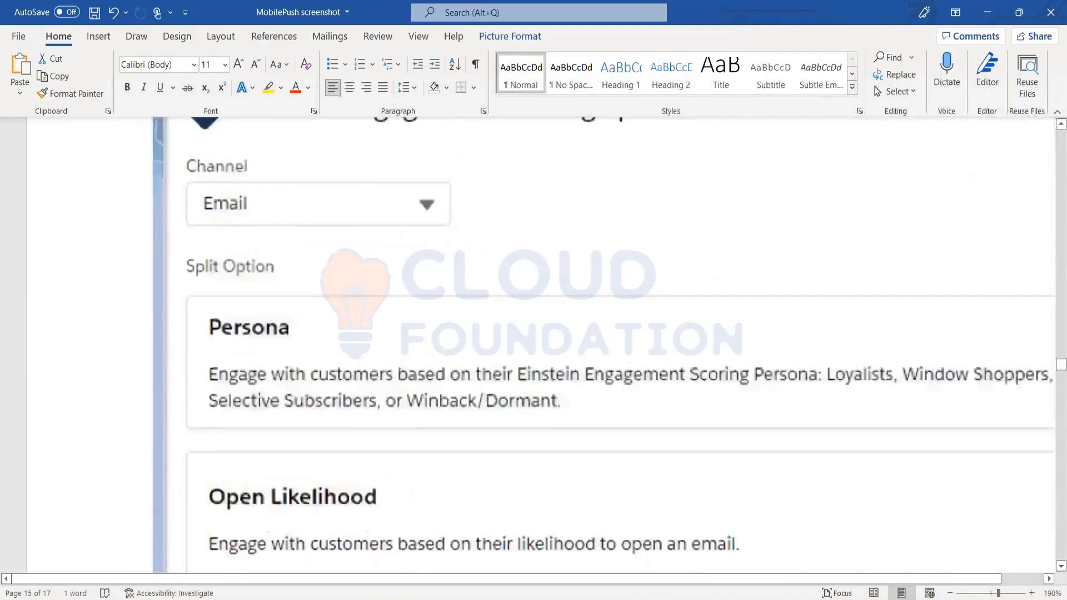
scroll(533, 345, "up", 15)
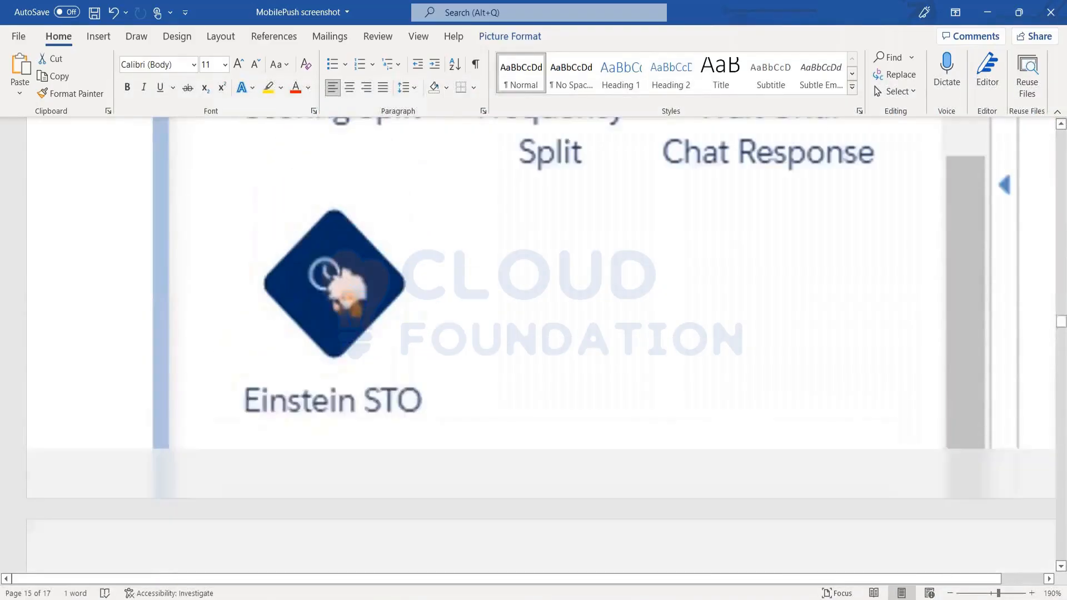
scroll(533, 345, "up", 15)
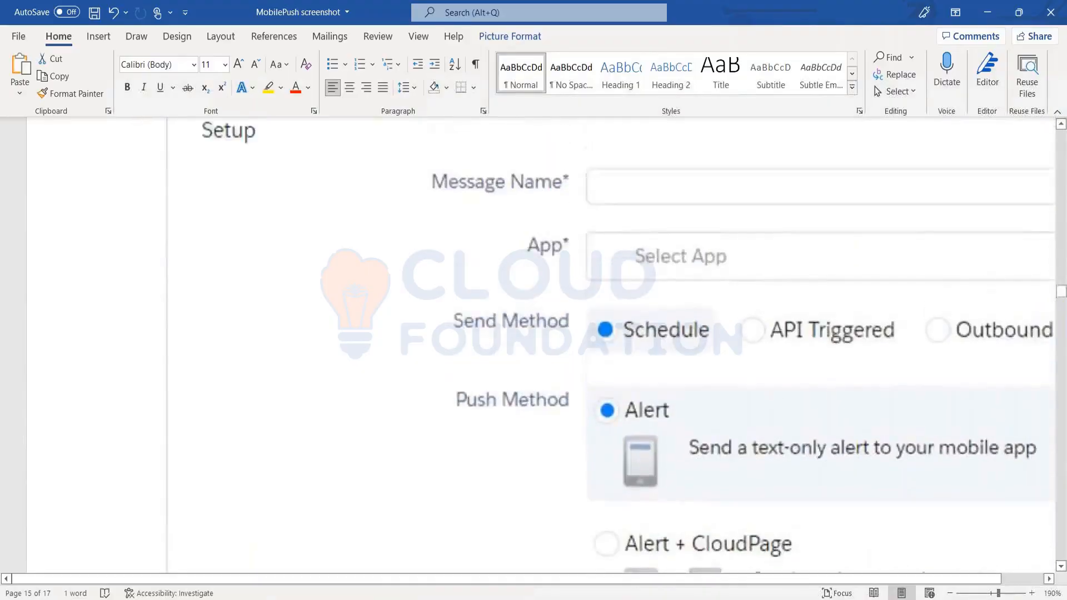
scroll(811, 386, "up", 5)
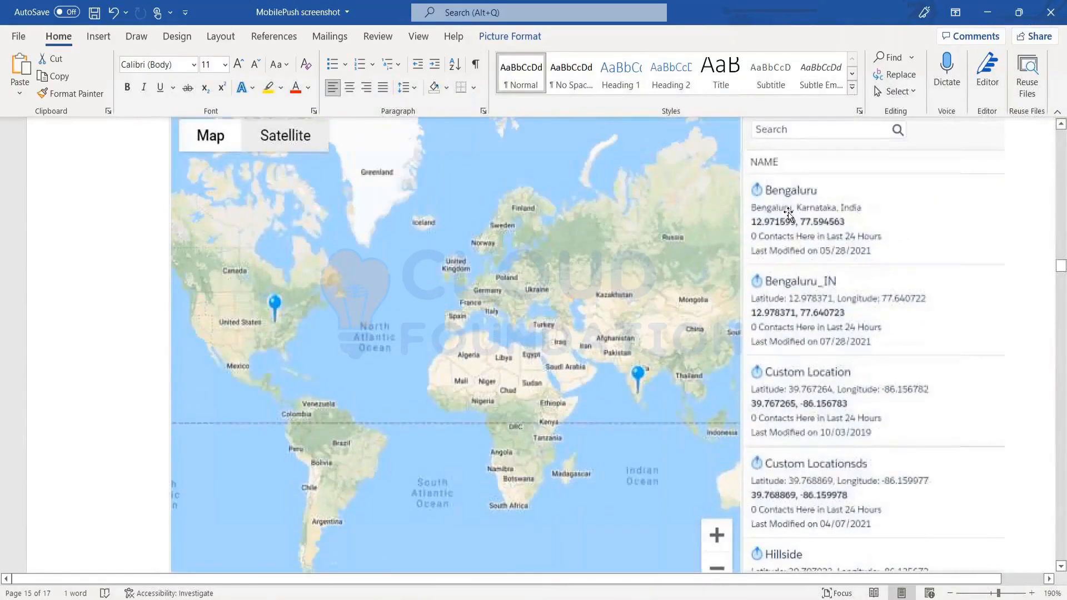
scroll(811, 387, "up", 3)
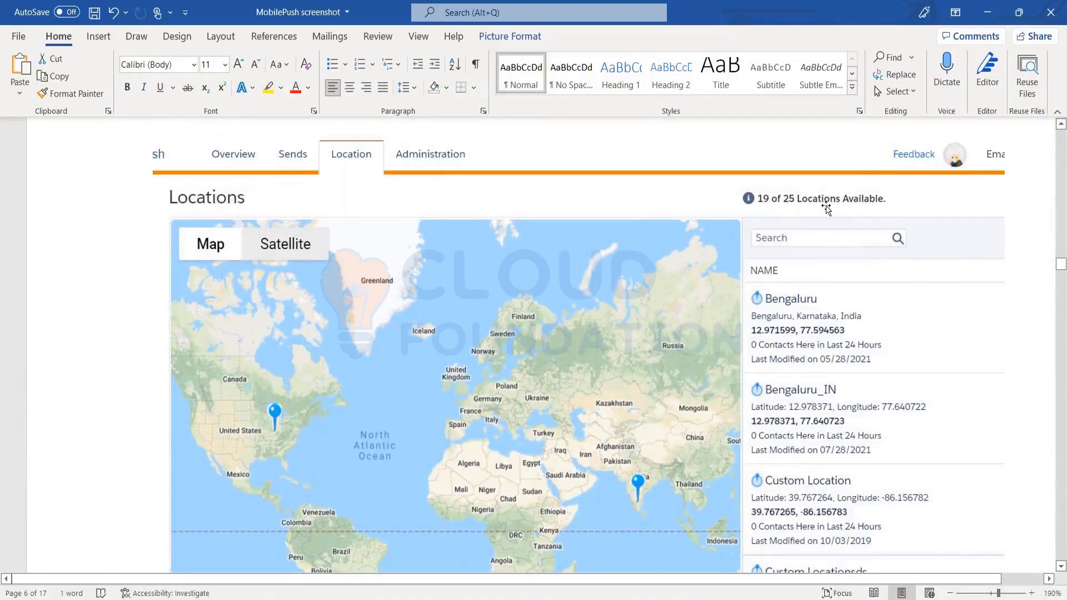
scroll(849, 368, "down", 6)
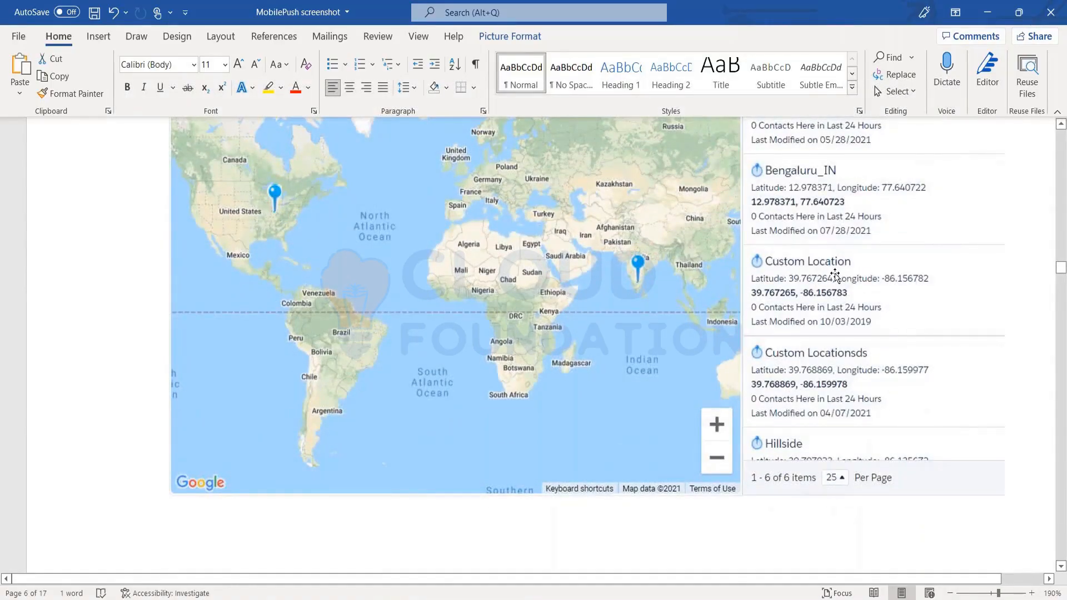
scroll(835, 274, "up", 5)
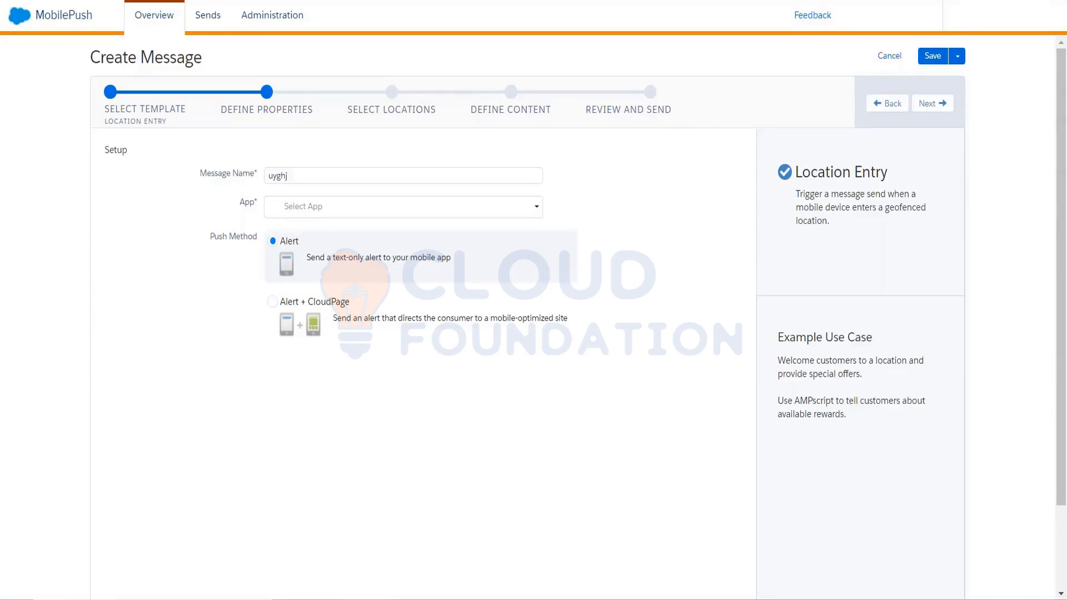
Return to the MobilePush template selection and review the Location Exit and Beacon templates, including the Beacon message's properties page.
key("alt+Tab")
left_click(153, 116)
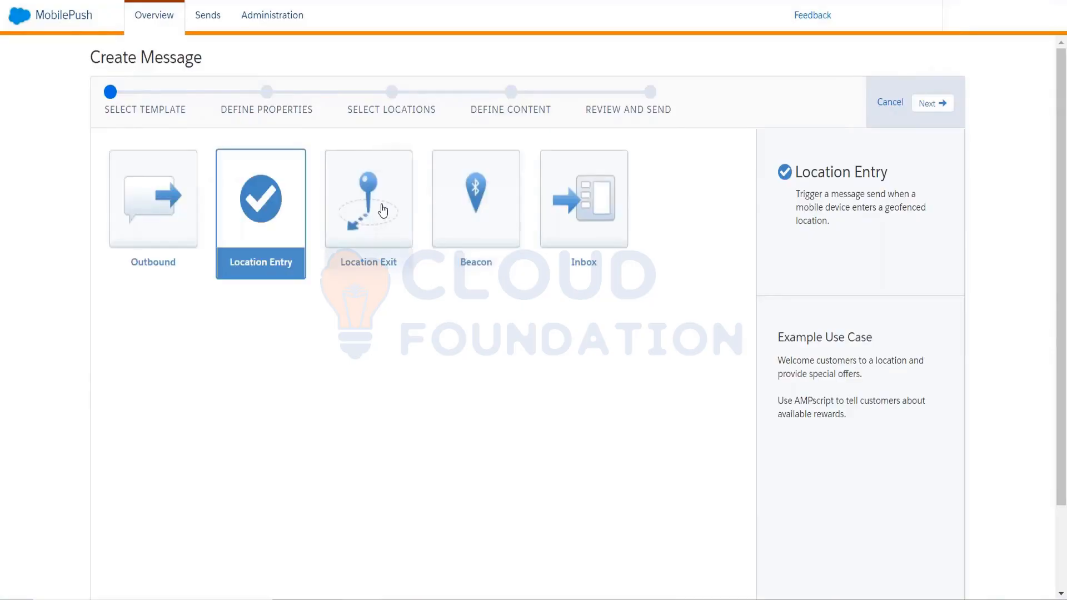
left_click(383, 210)
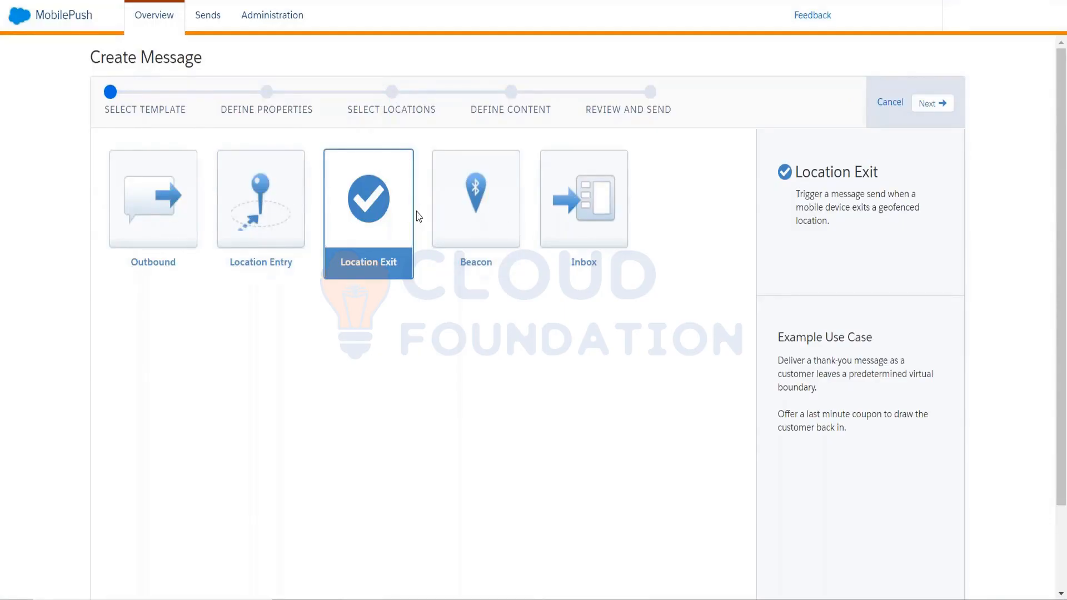
left_click(461, 217)
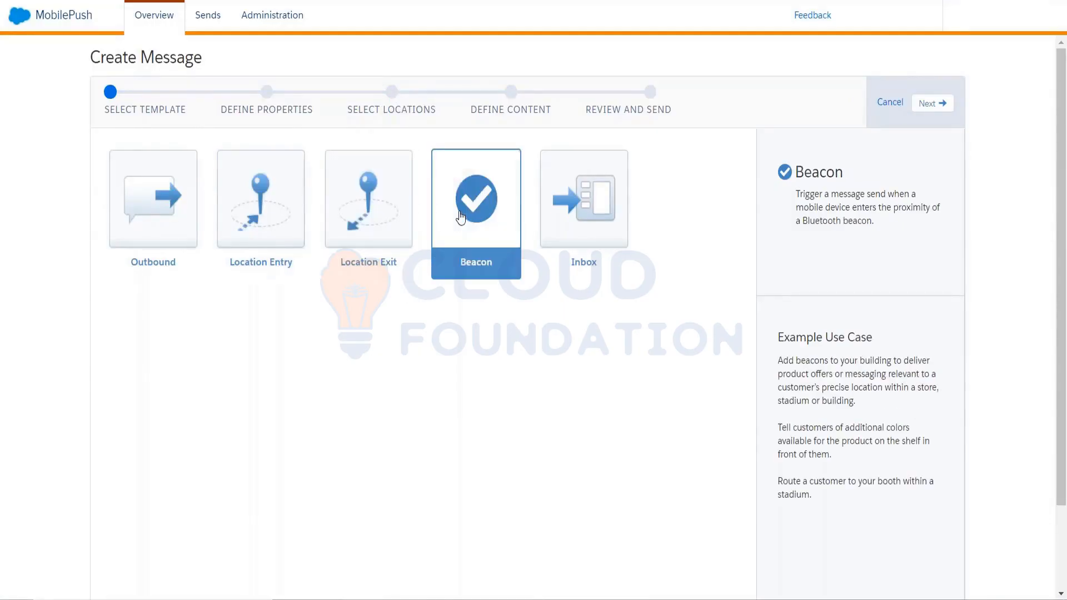
left_click(939, 109)
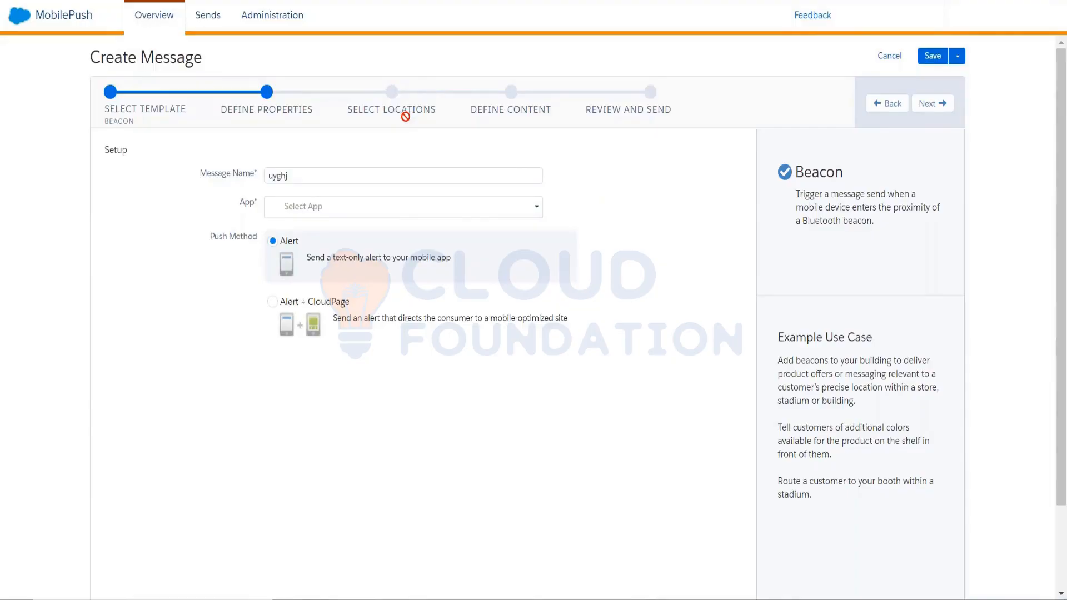
left_click(888, 104)
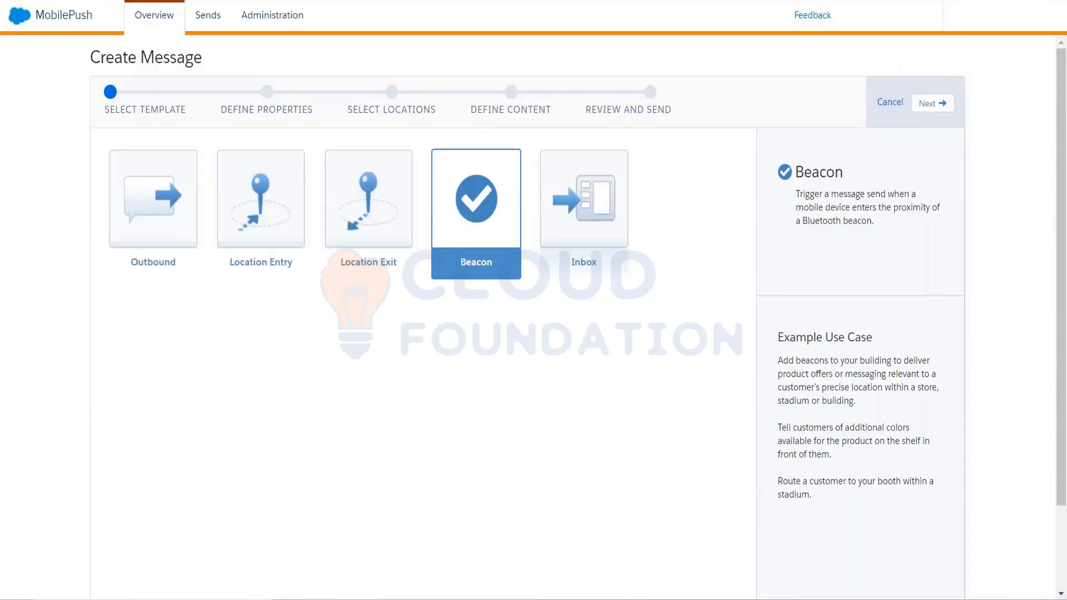
Compare the descriptions and example use cases of the Inbox, Outbound and Beacon message templates.
left_click(603, 212)
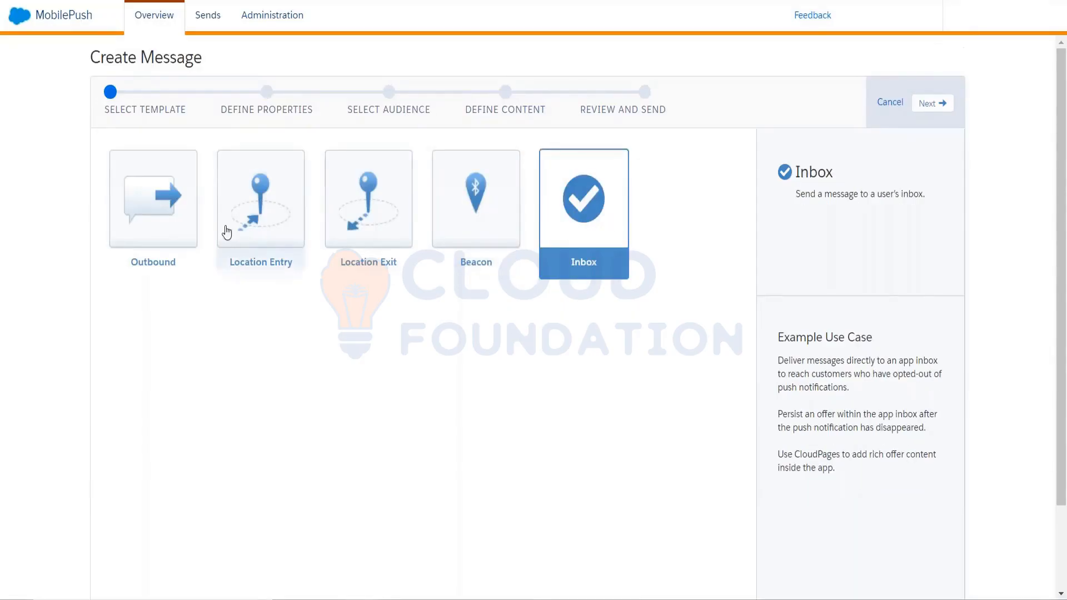
left_click(194, 230)
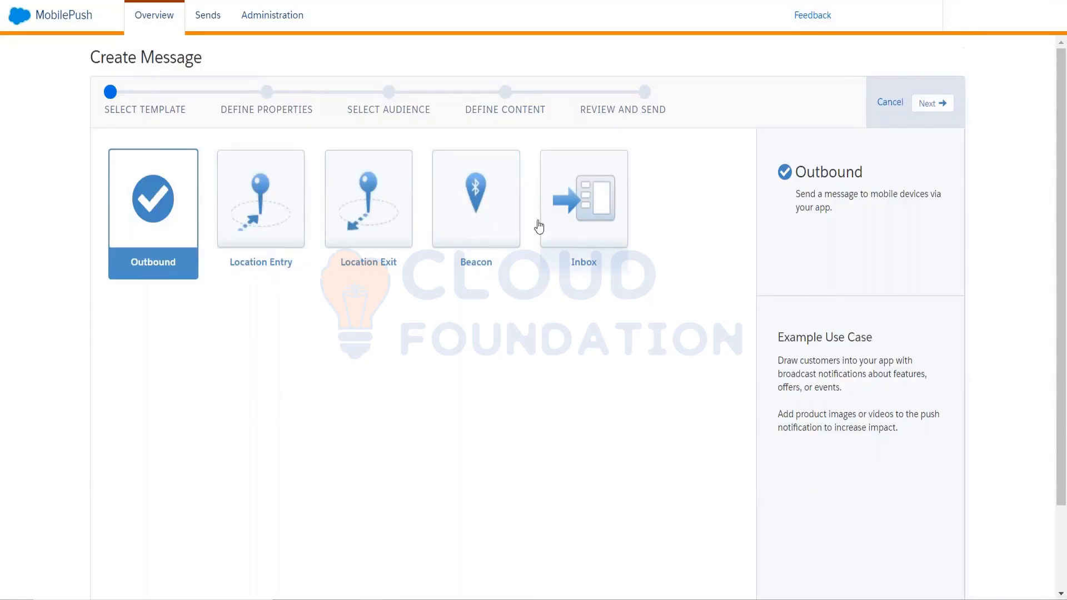
left_click(576, 218)
left_click(607, 208)
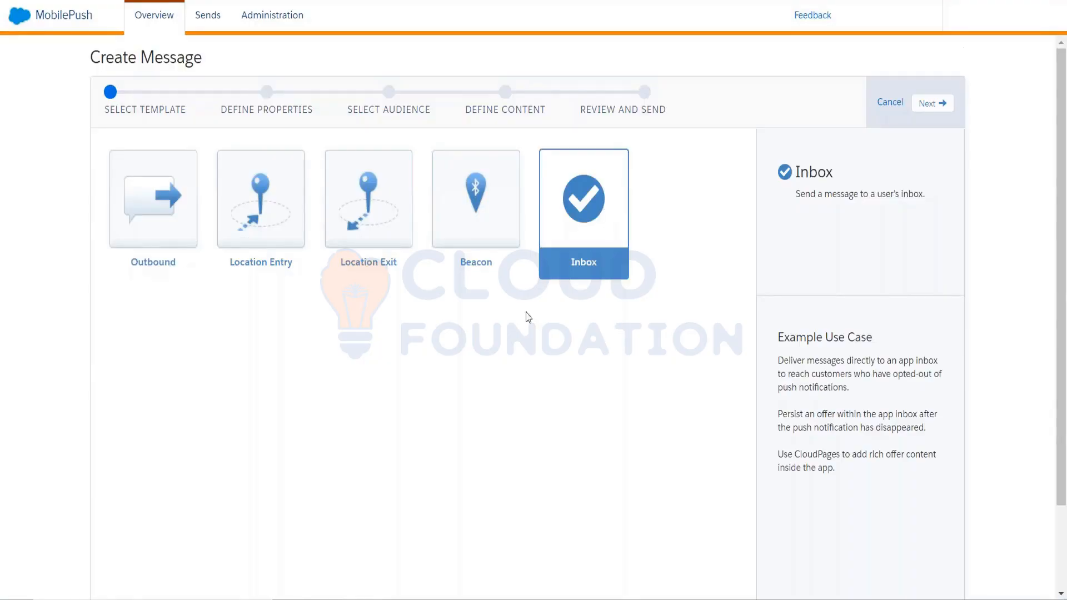
left_click(466, 260)
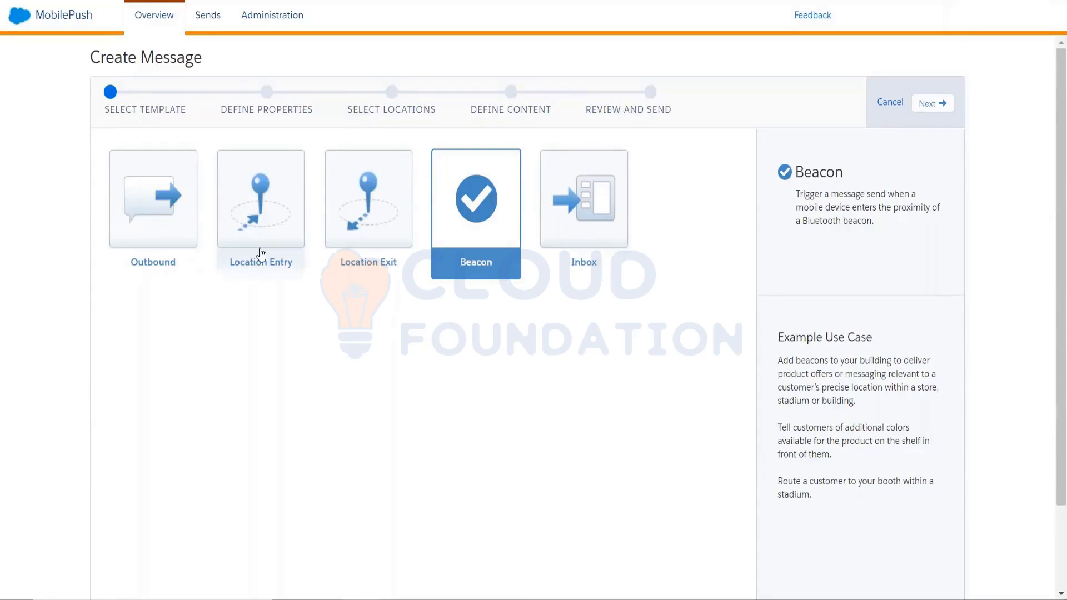
left_click(557, 243)
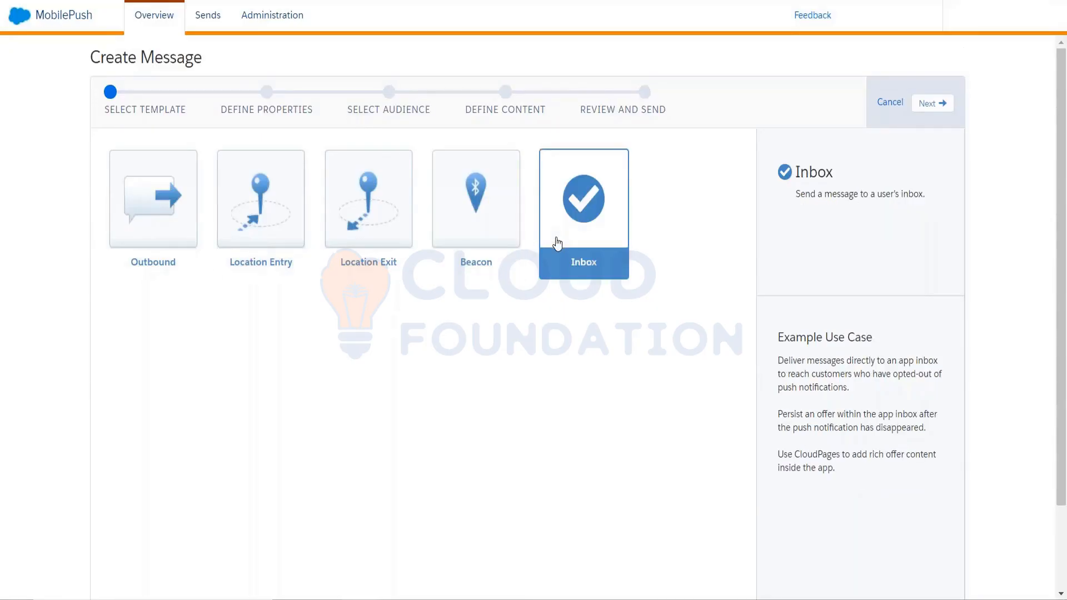
left_click(485, 254)
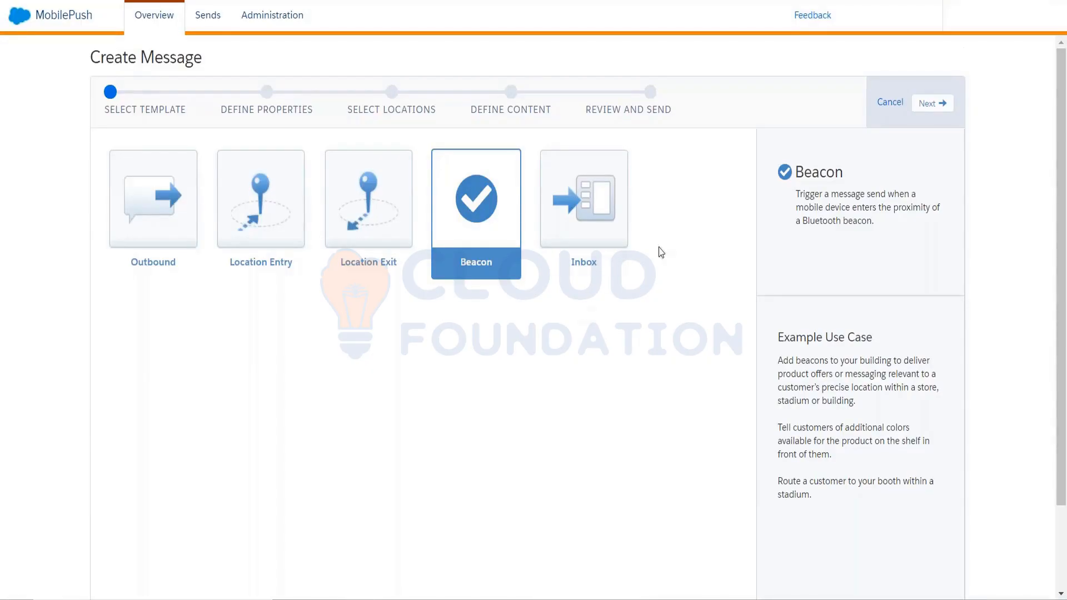
Select the Inbox template and highlight "who have opted-out of push notifications." in its example use case.
left_click(621, 232)
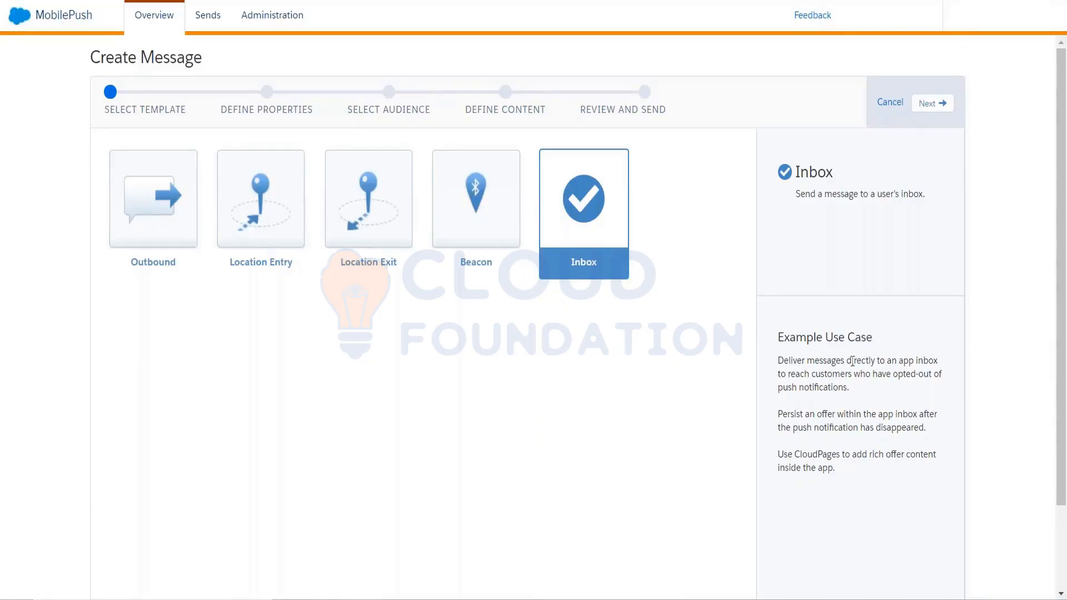
left_click_drag(900, 361, 939, 361)
mouse_move(854, 374)
left_mouse_down()
mouse_move(869, 379)
mouse_move(859, 393)
left_mouse_up()
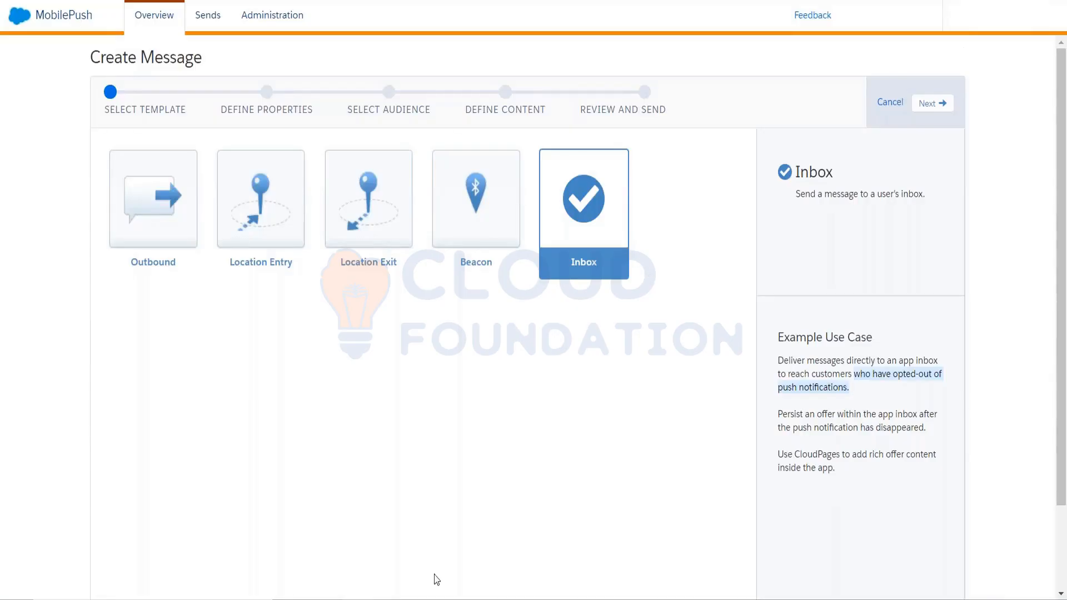
Switch to the MobilePush screenshot document in Word and look through it from the Locations map to the journey's mobile message screenshot.
mouse_move(394, 598)
left_click(432, 541)
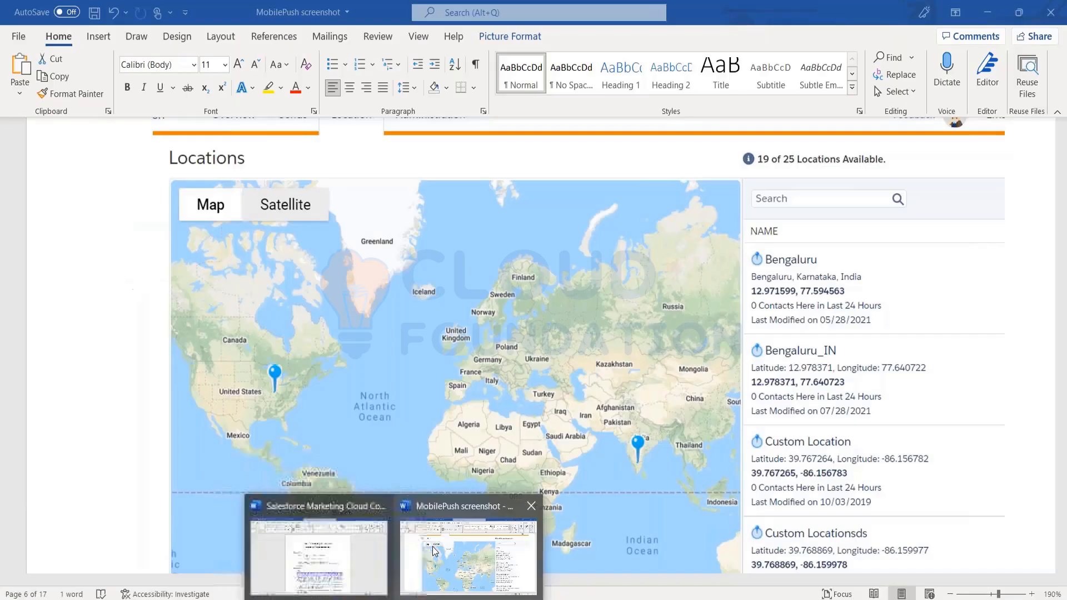
scroll(477, 431, "down", 20)
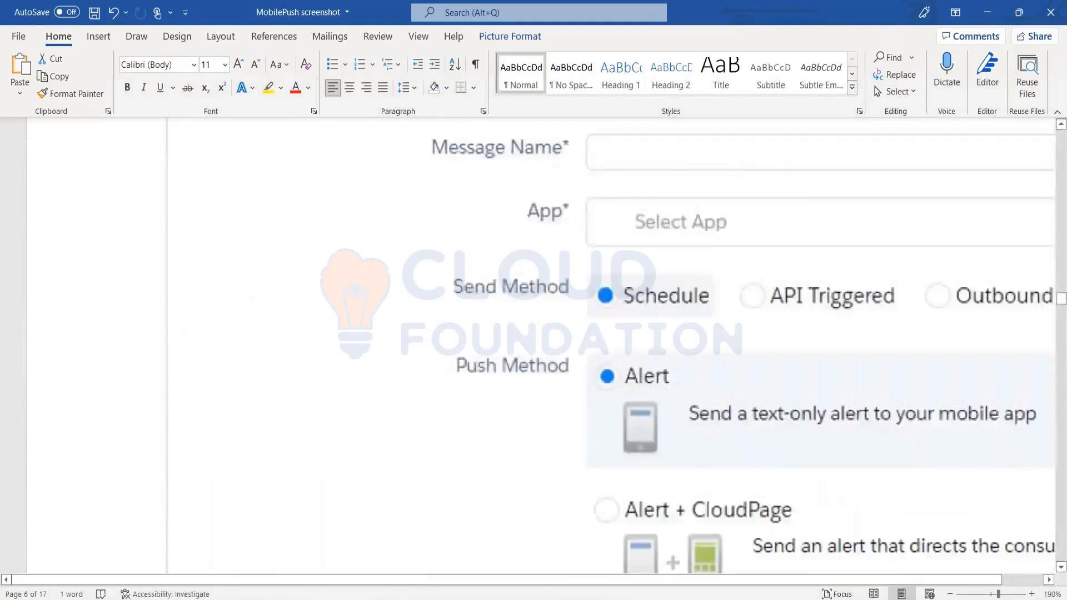
scroll(477, 431, "down", 5)
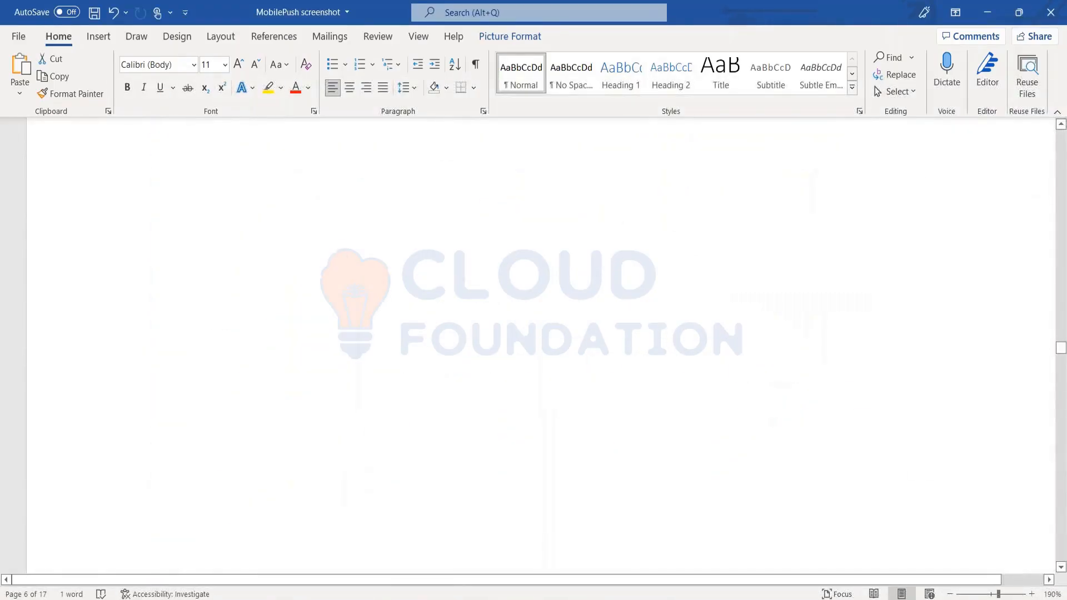
scroll(477, 430, "down", 5)
scroll(540, 345, "down", 15)
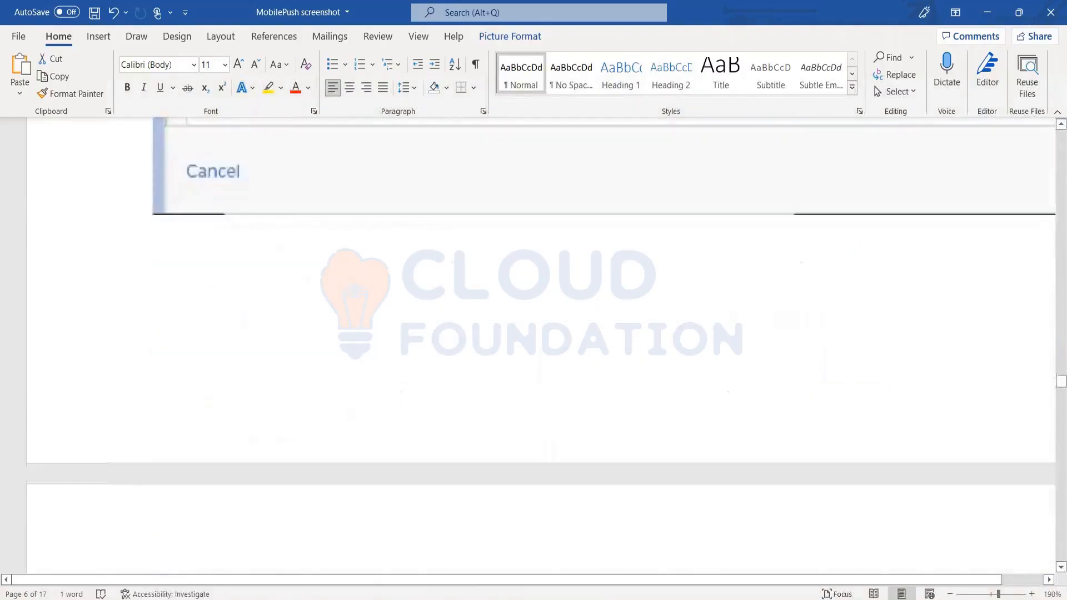
scroll(540, 345, "down", 15)
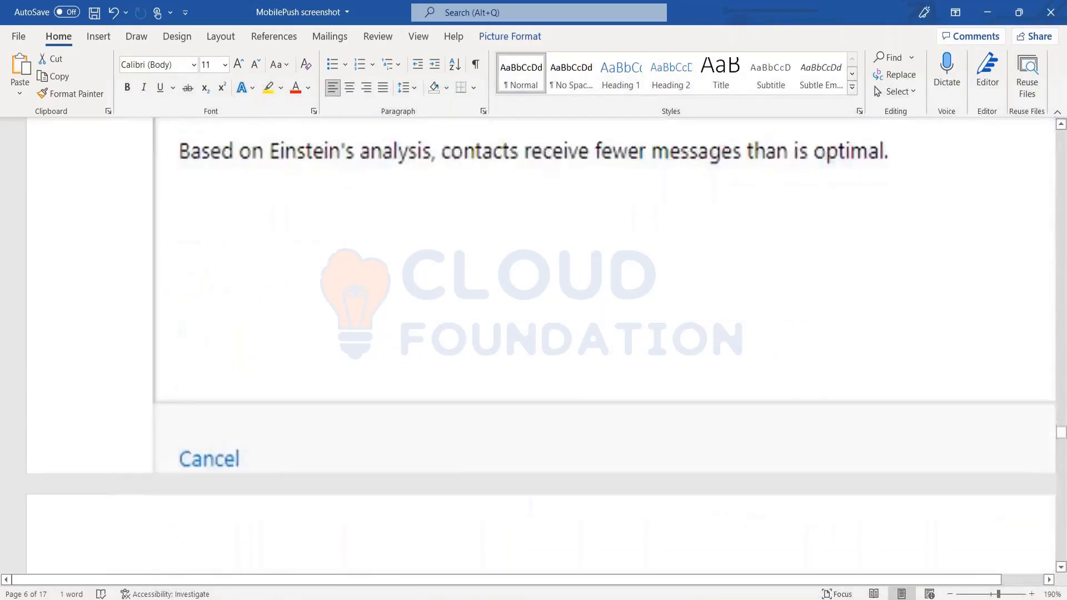
scroll(540, 345, "down", 10)
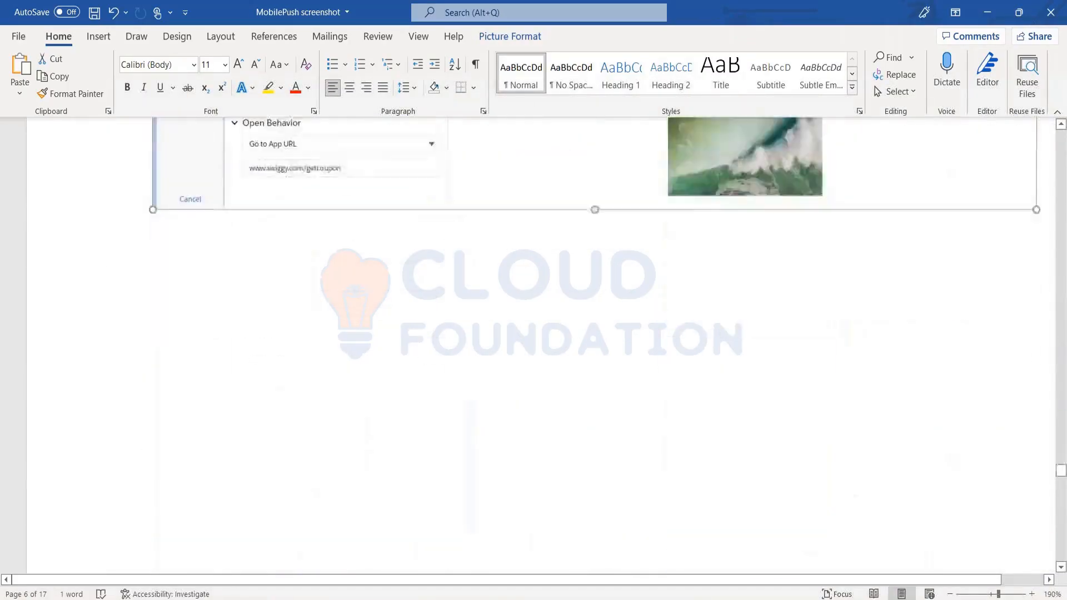
scroll(540, 344, "up", 3)
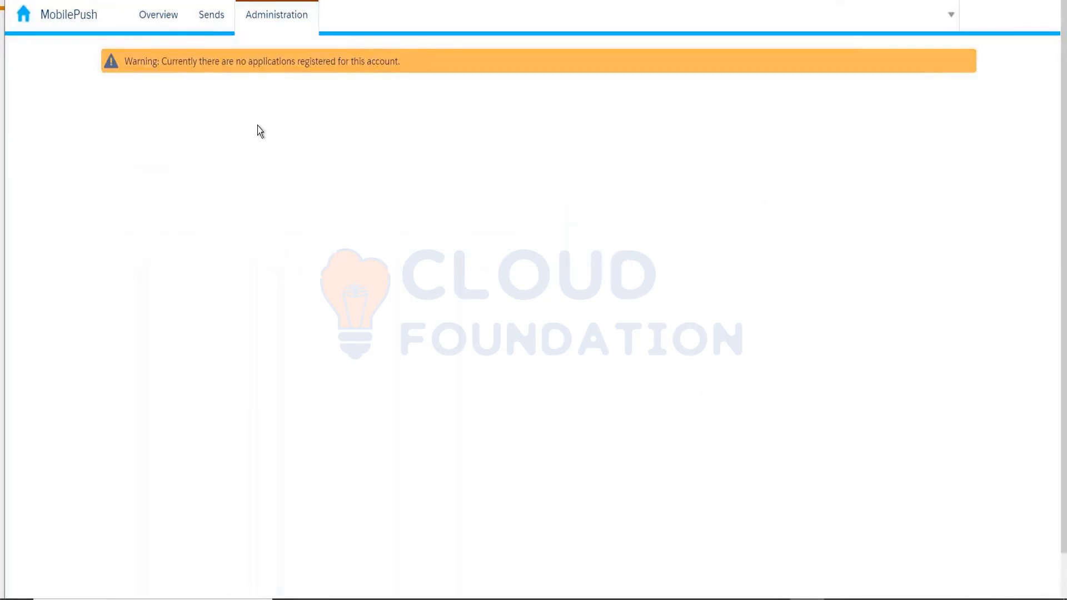
Search Google for "in-app notifications" in a new browser tab and show the image results.
left_click(171, 28)
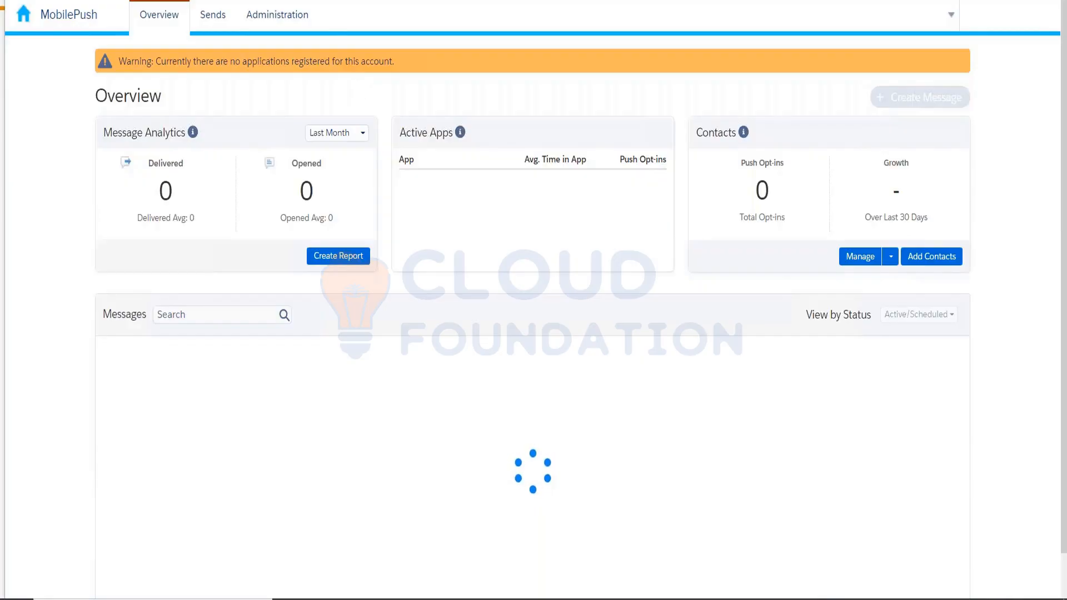
left_click(215, 1)
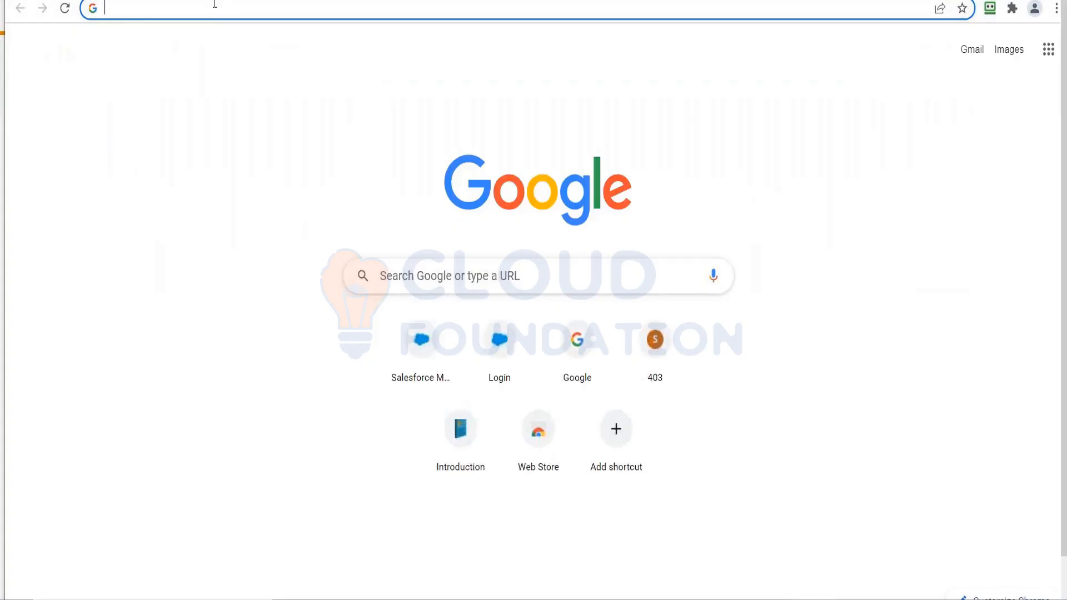
type("in-app")
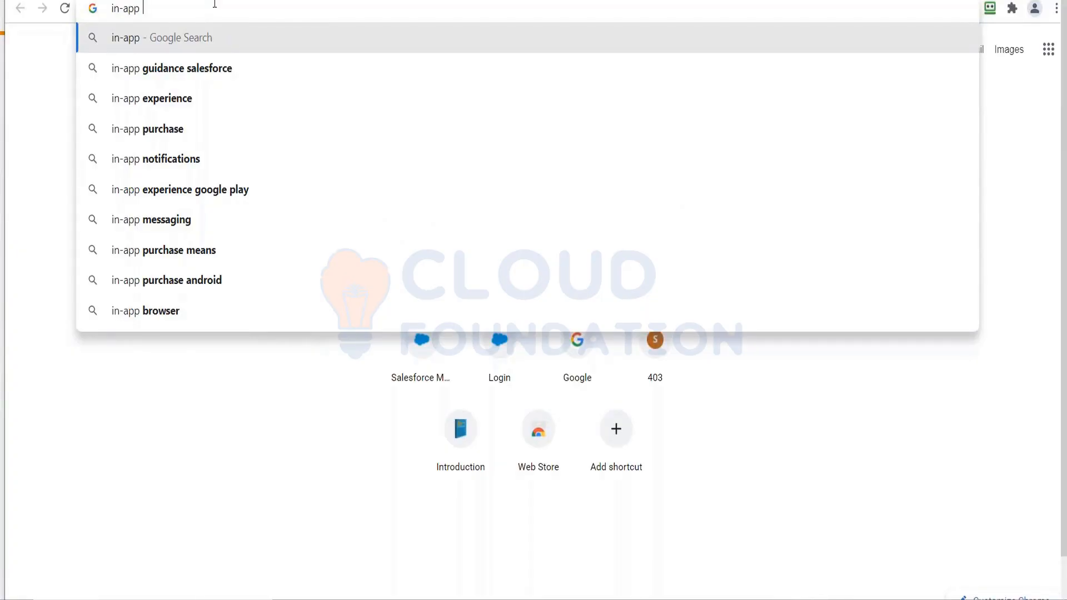
key("Down")
key("Down")
key("Down")
key("Down")
key("Return")
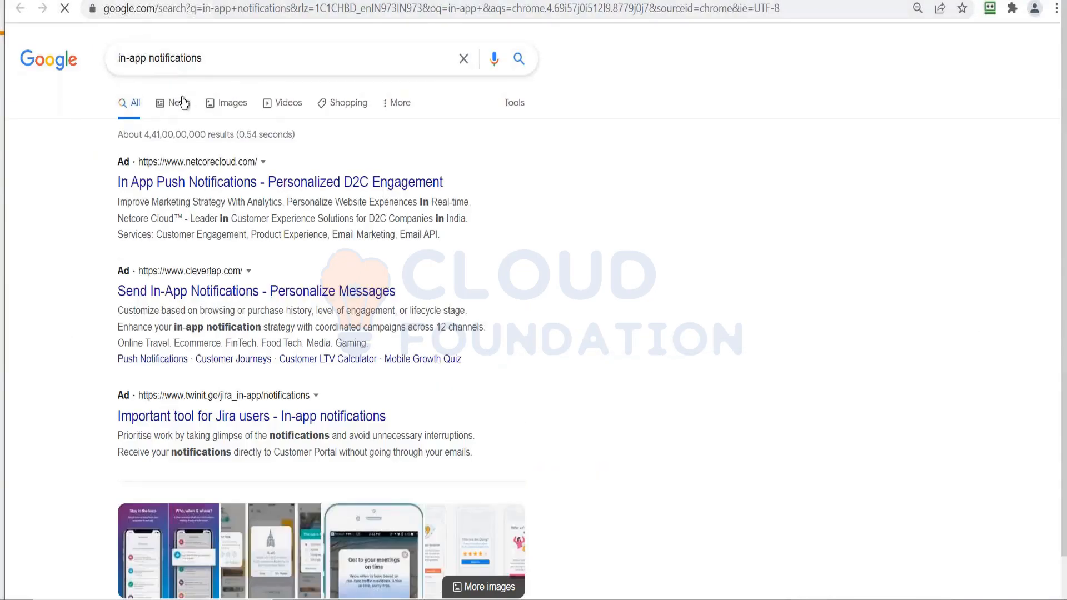
left_click(233, 103)
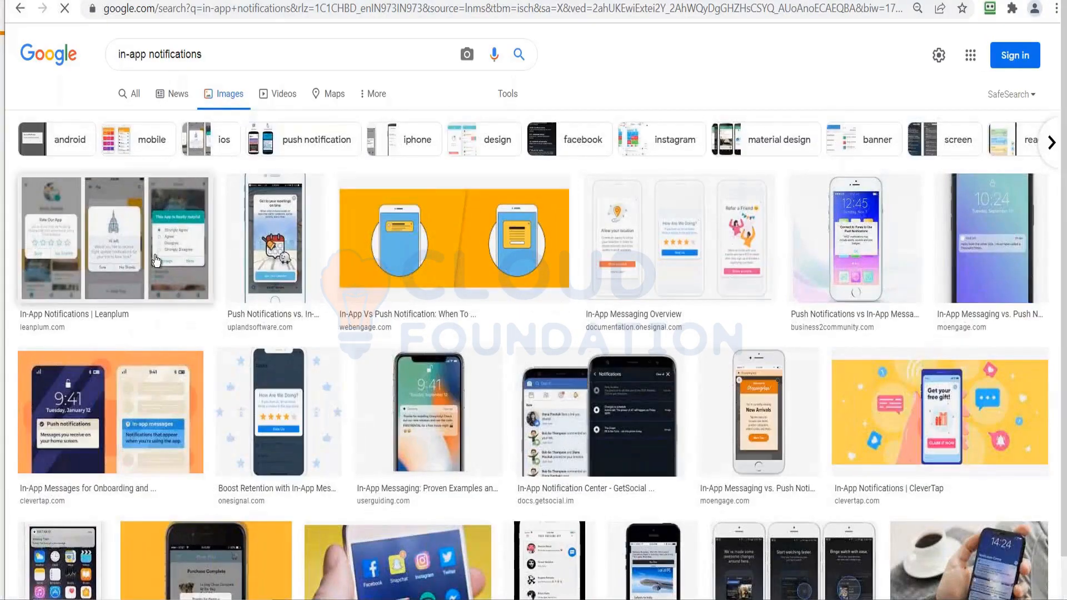
Examine the Leanplum in-app notification examples and the GetSocial In-App Notification Center image, closing each preview.
left_click(156, 261)
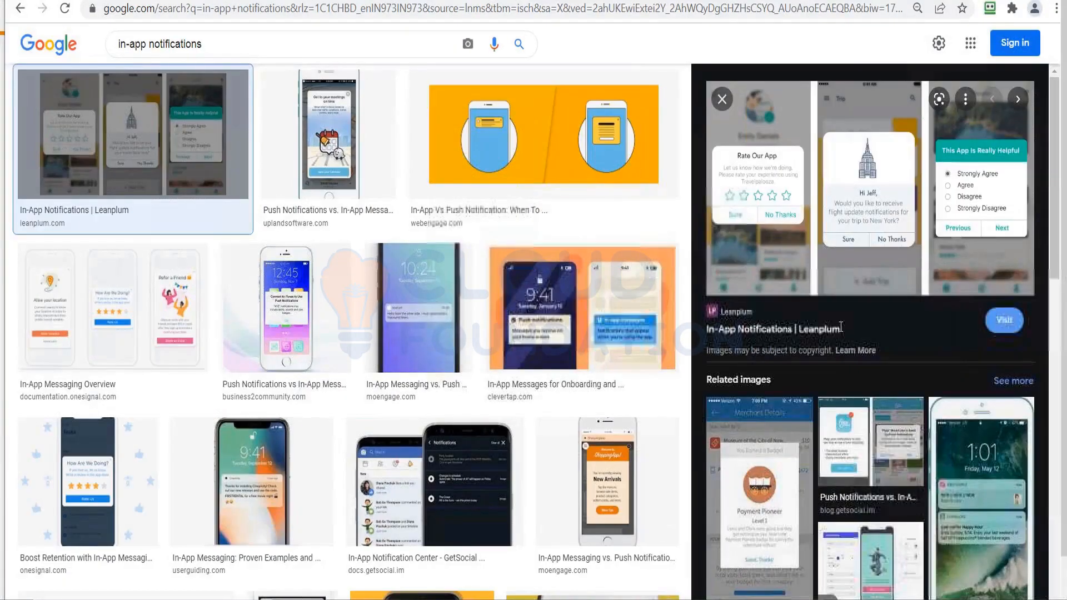
left_click(723, 100)
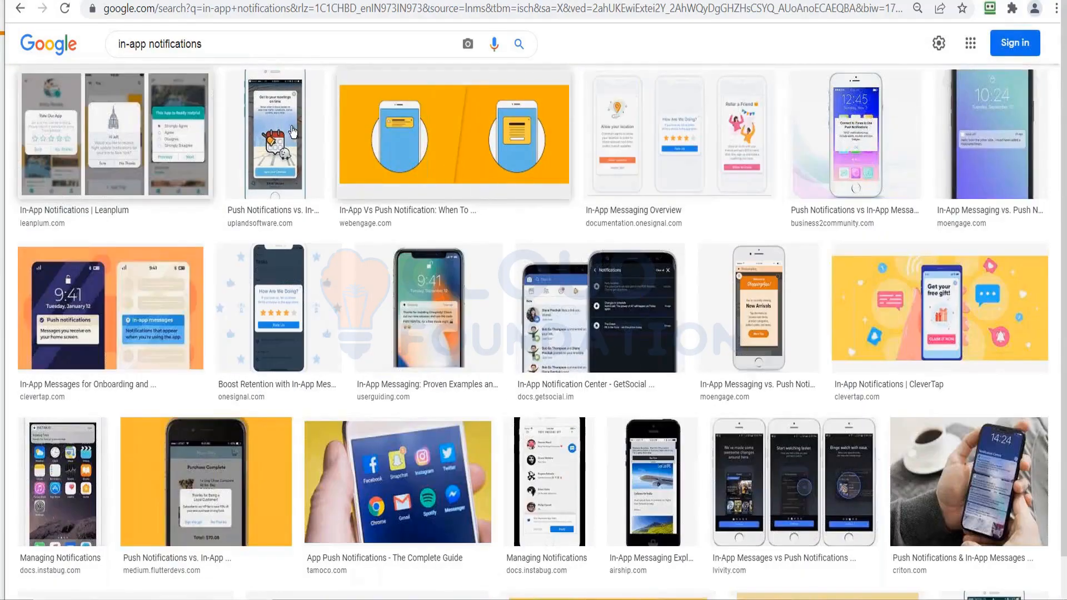
left_click(564, 321)
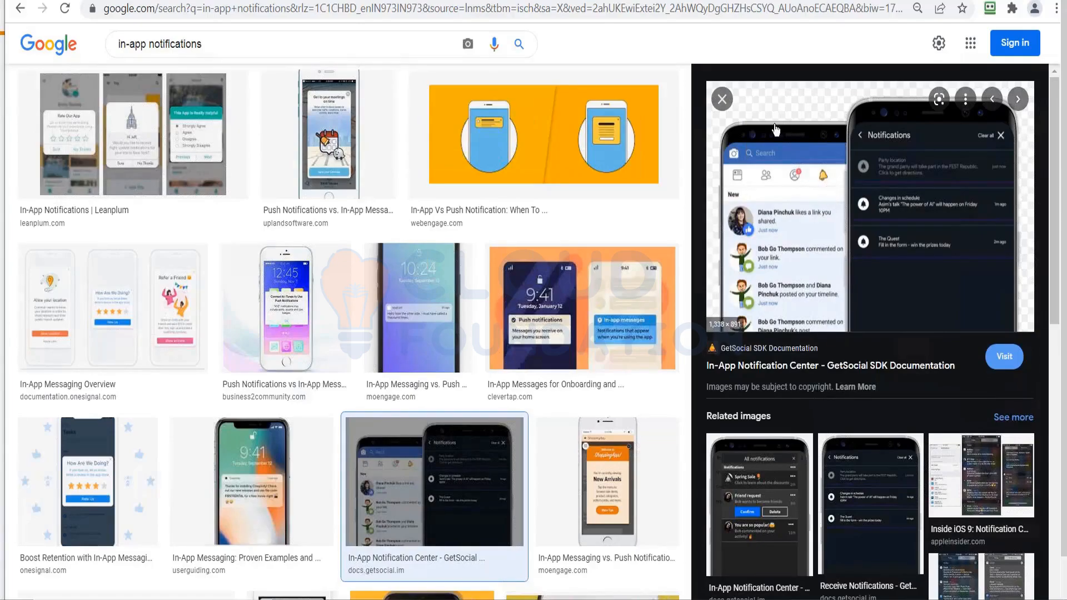
left_click(727, 100)
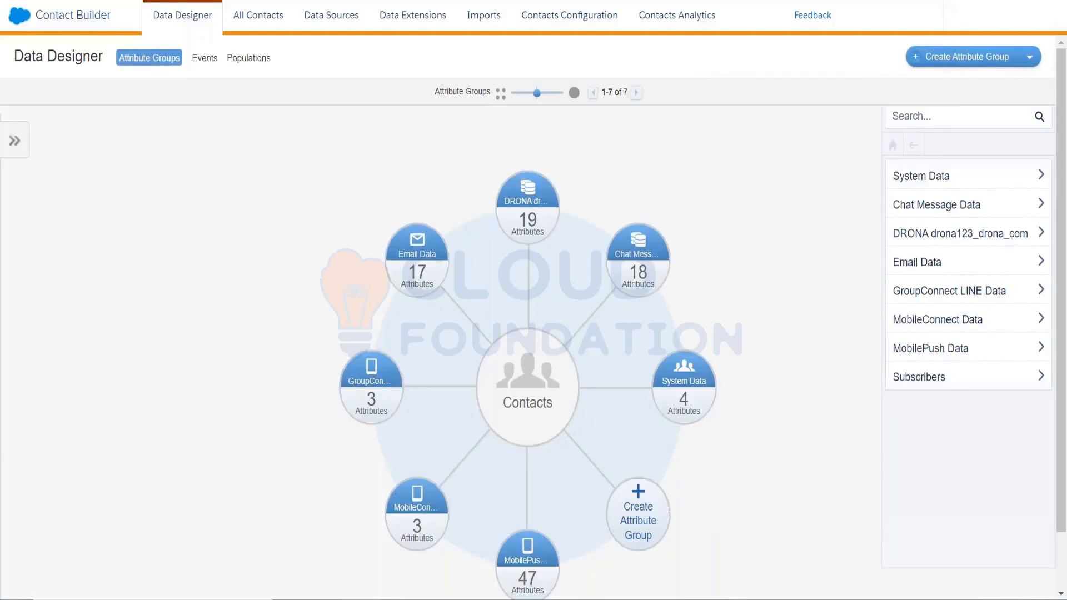
Switch to Contact Builder and start a new filtered mobile list for the MobileConnect channel.
left_click(252, 26)
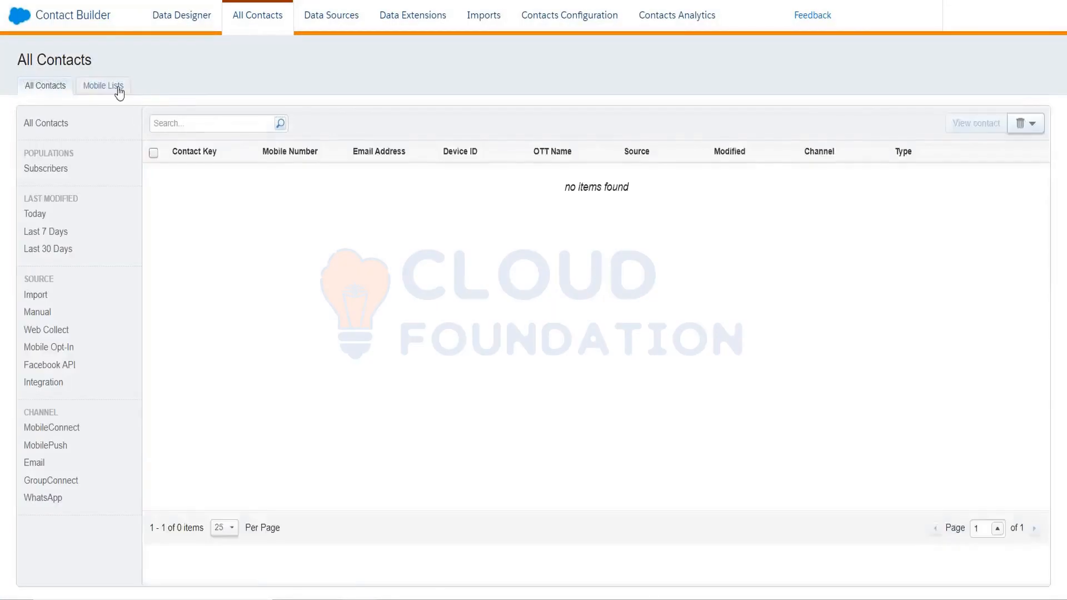
left_click(111, 88)
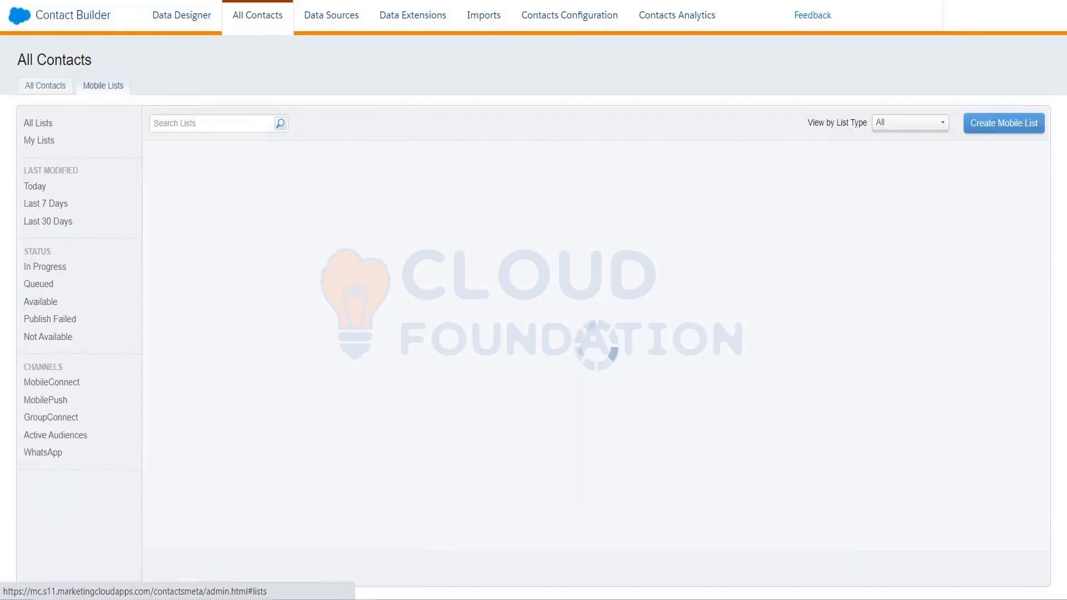
left_click(1010, 131)
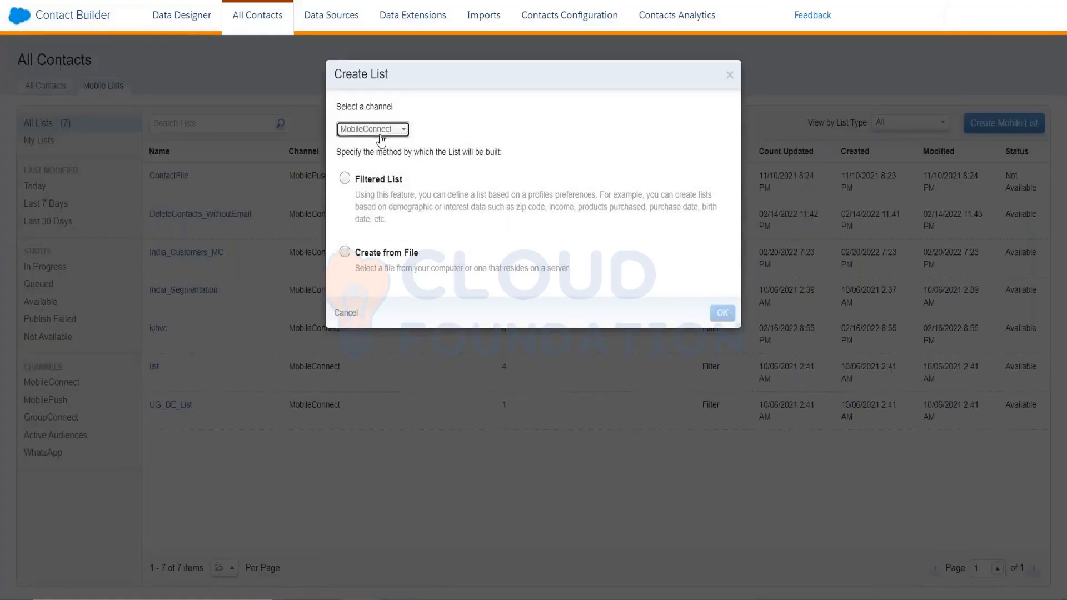
left_click(373, 129)
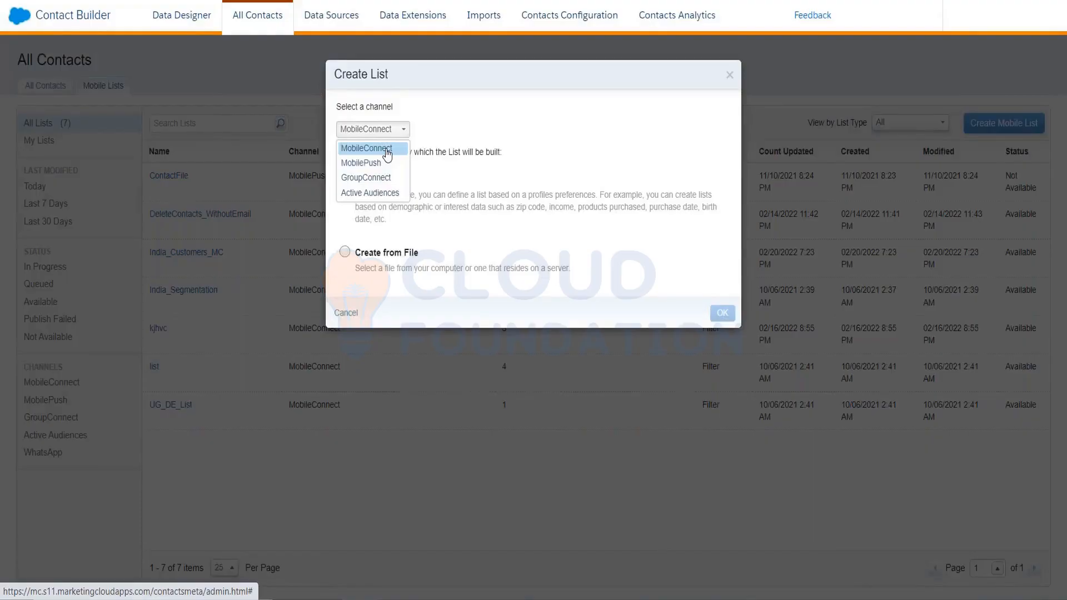
left_click(387, 149)
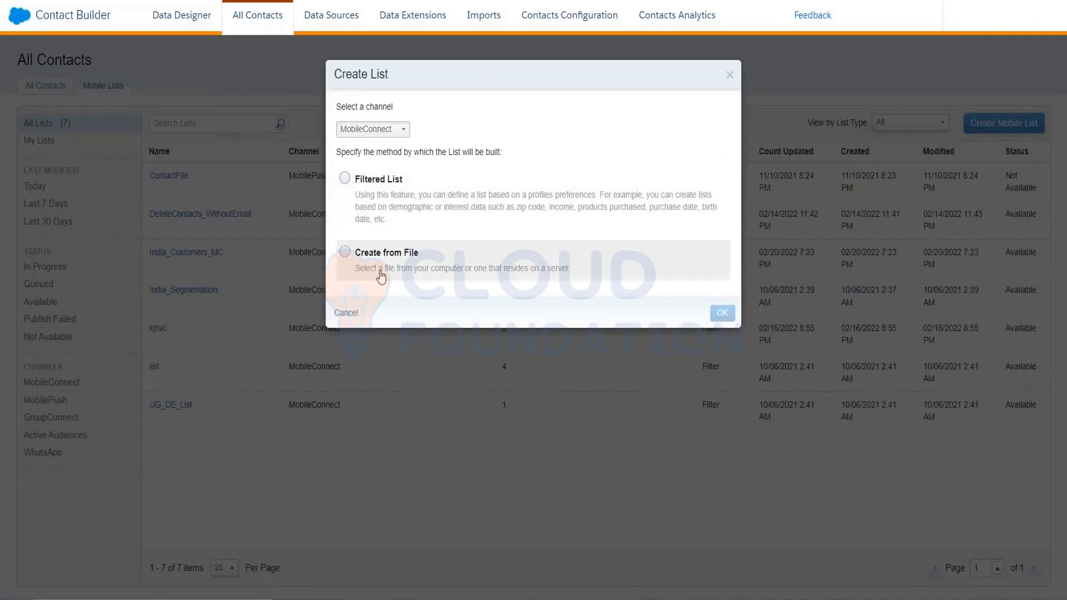
left_click(407, 217)
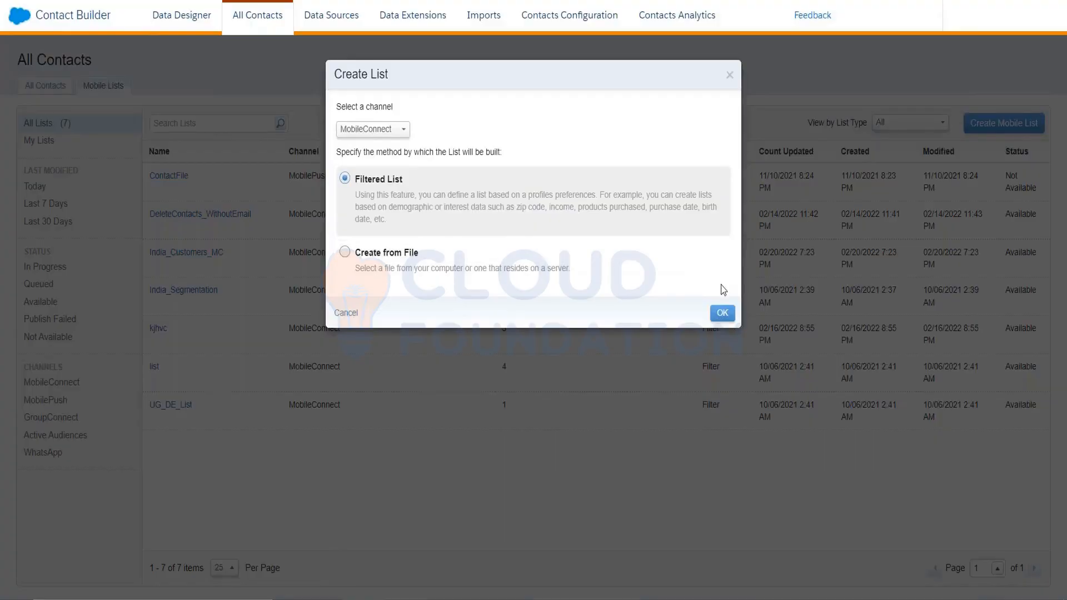
left_click(722, 313)
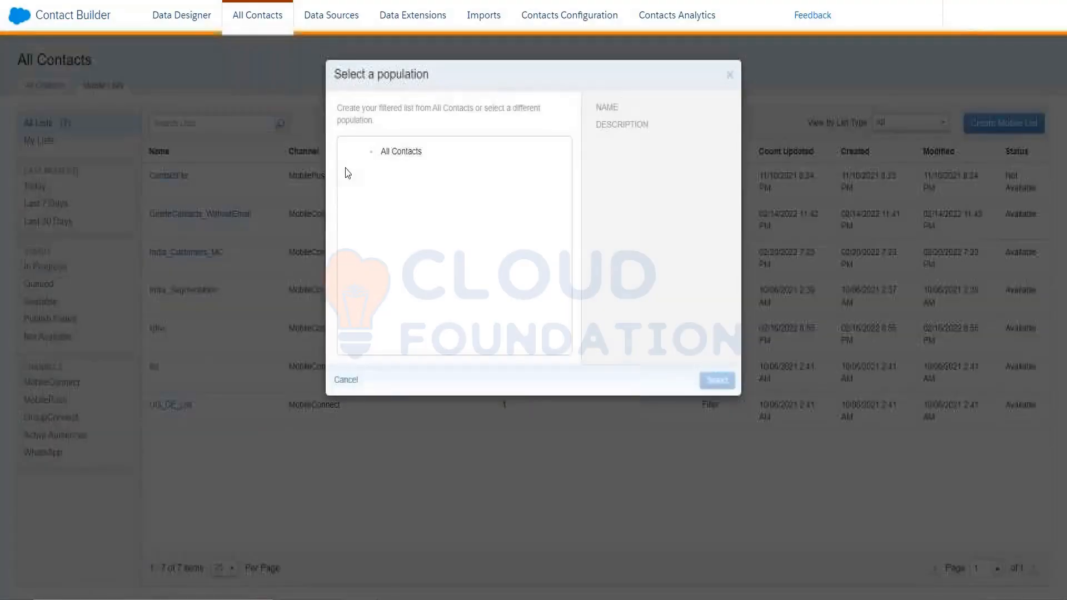
Use All Contacts as the starting population, show the MobileConnect Demographics attributes and cancel the filtered list.
left_click(386, 155)
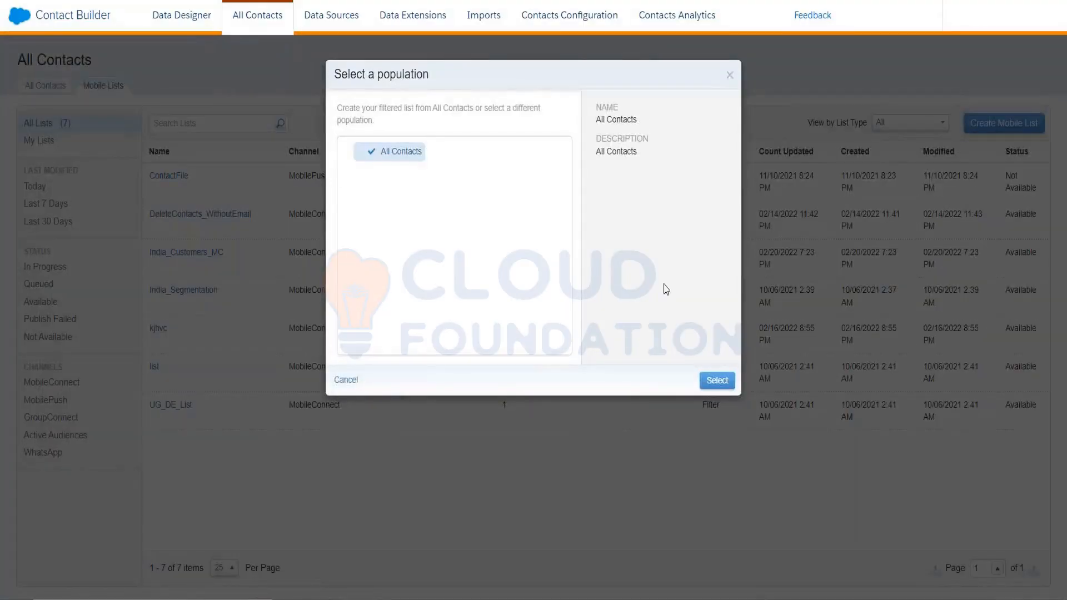
left_click(713, 381)
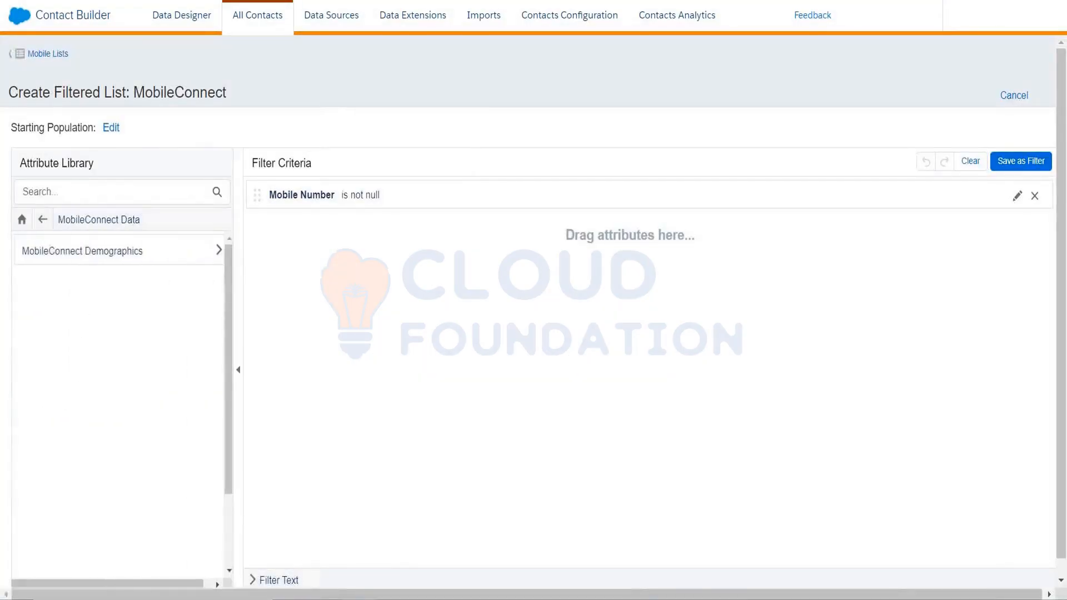
left_click(110, 257)
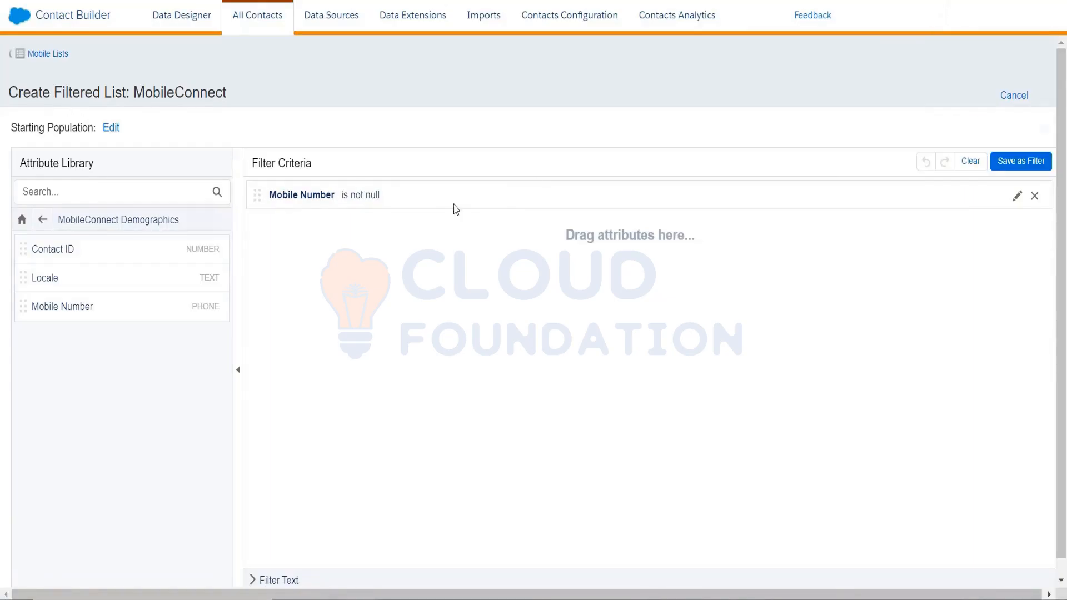
left_click(1015, 95)
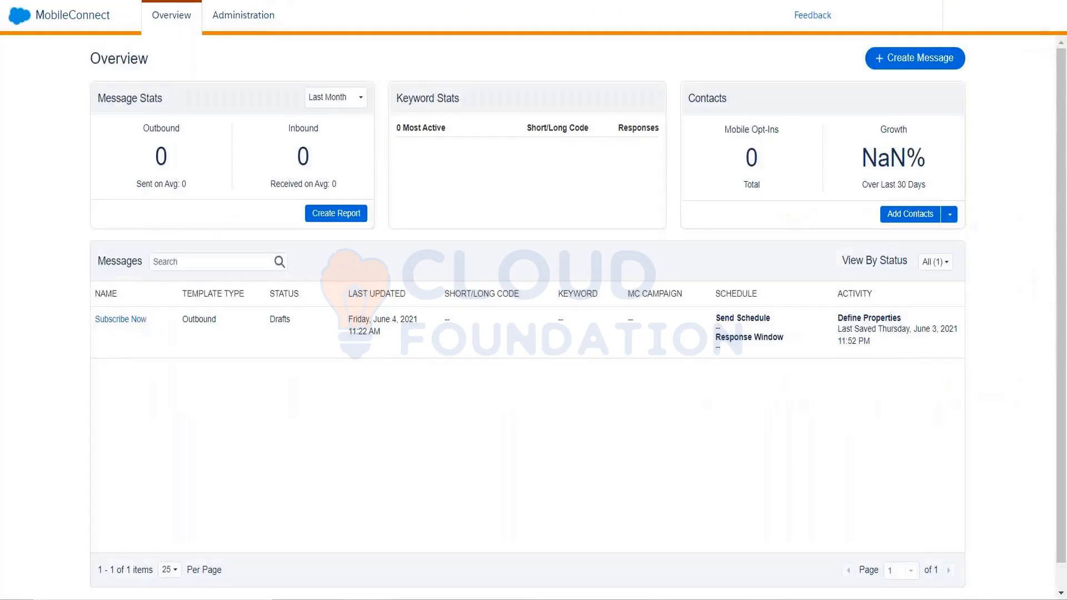
Switch to the SFMC Training-TOC workbook in Excel, add a new sheet and enter "ShortCode" in cell D3.
left_click(245, 18)
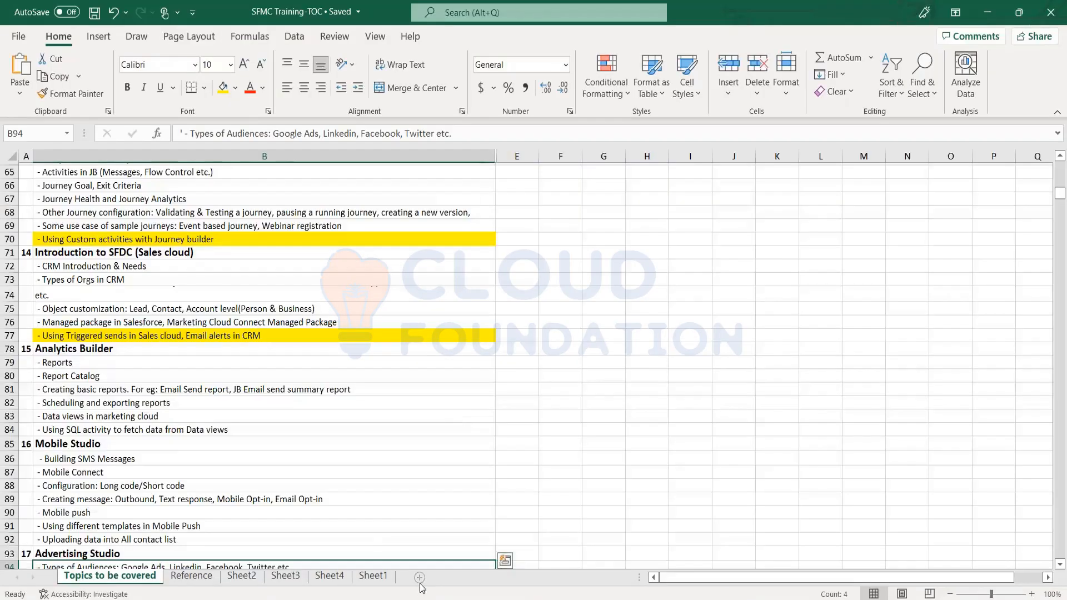
left_click(420, 577)
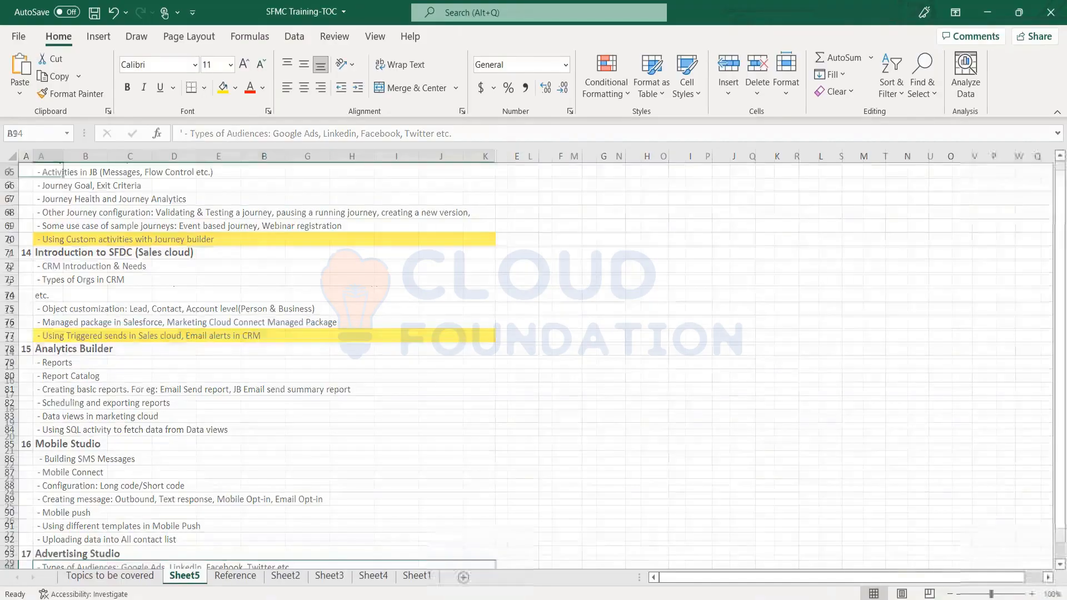
left_click(187, 198)
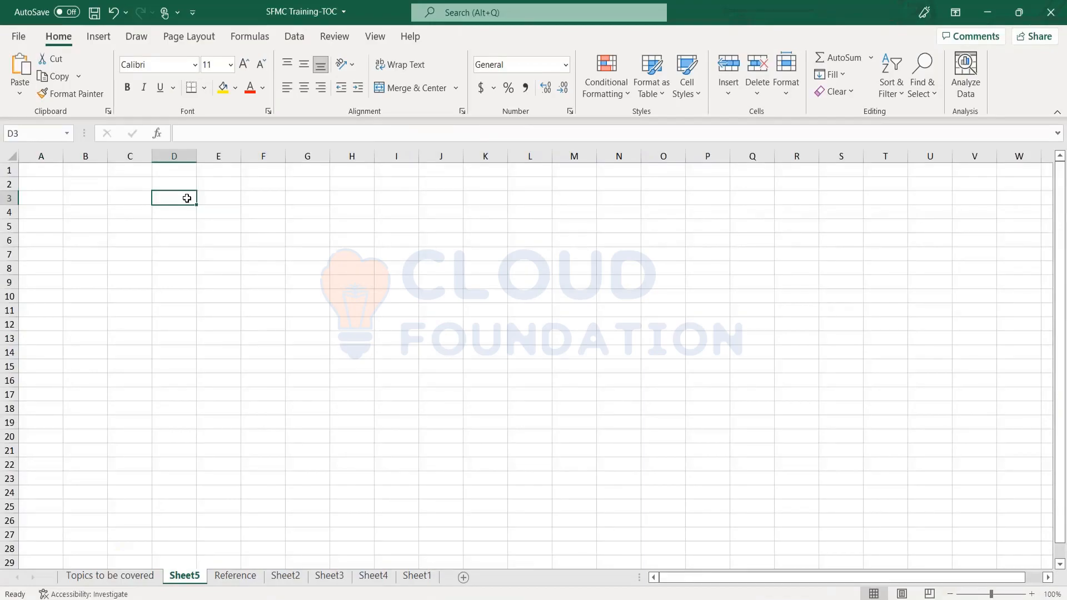
type("ShortCode")
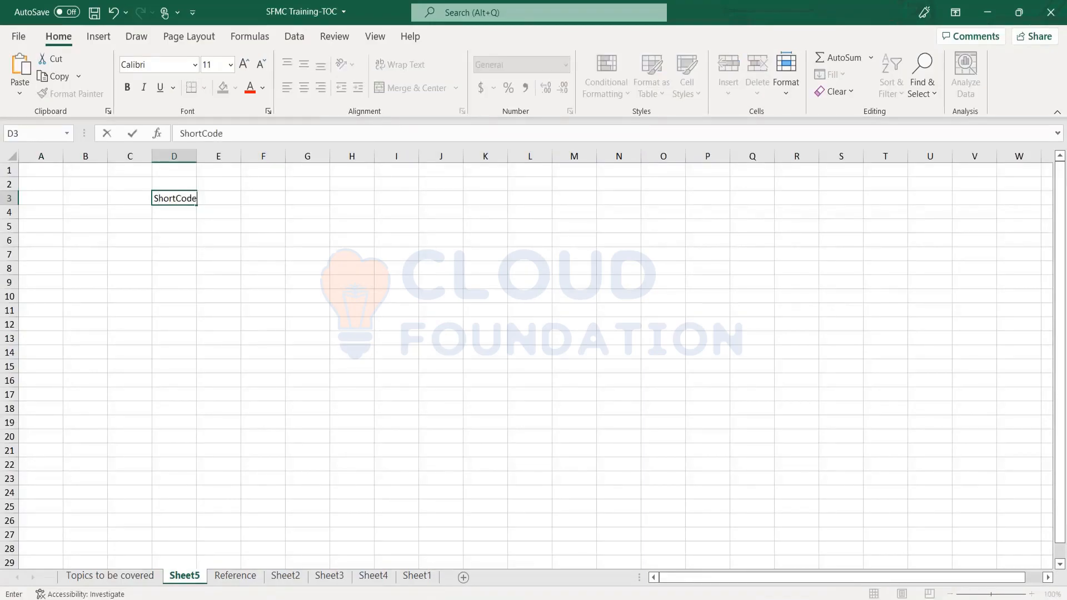
key("Return")
Enter the heading "LongCode" in cell H3, on the same row as ShortCode.
key("Up")
key("Right")
key("Right")
key("Right")
key("Right")
type("L")
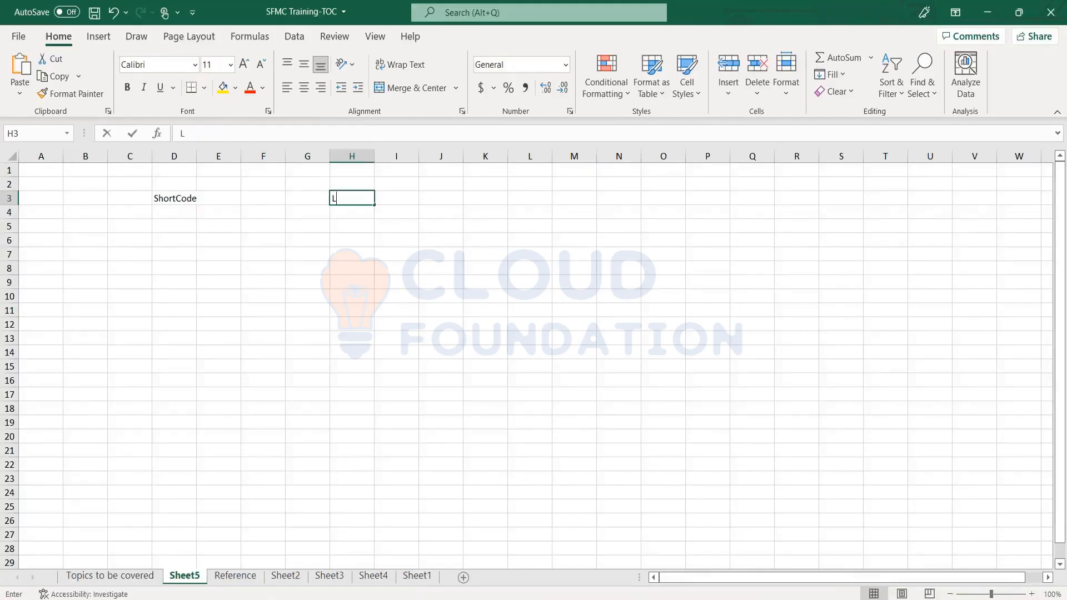
type("ongC")
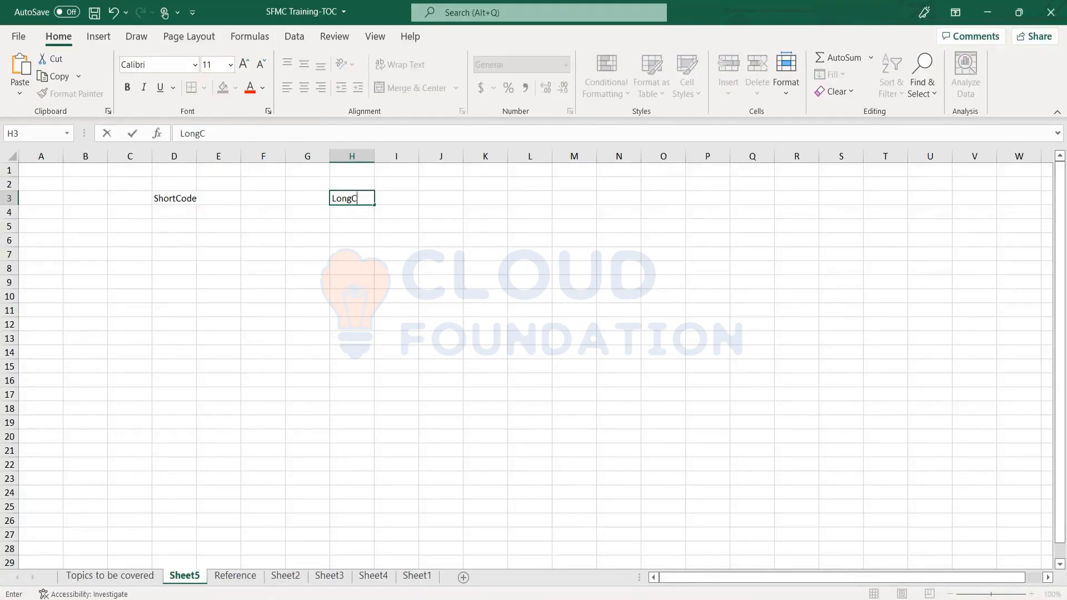
type("ode")
key("Return")
key("Left")
key("Left")
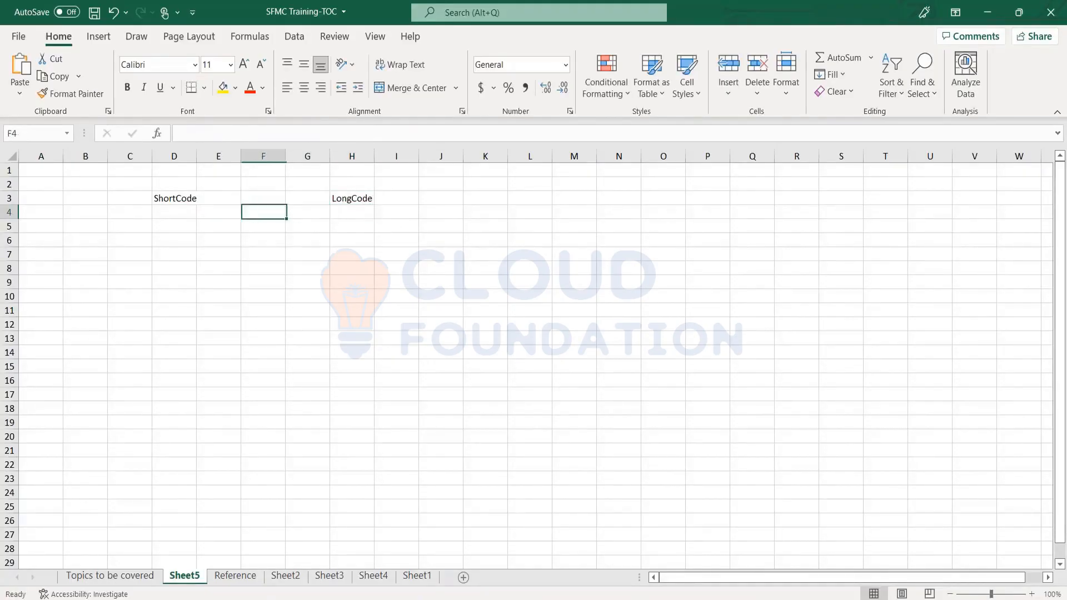
key("Left")
key("Left")
key("Down")
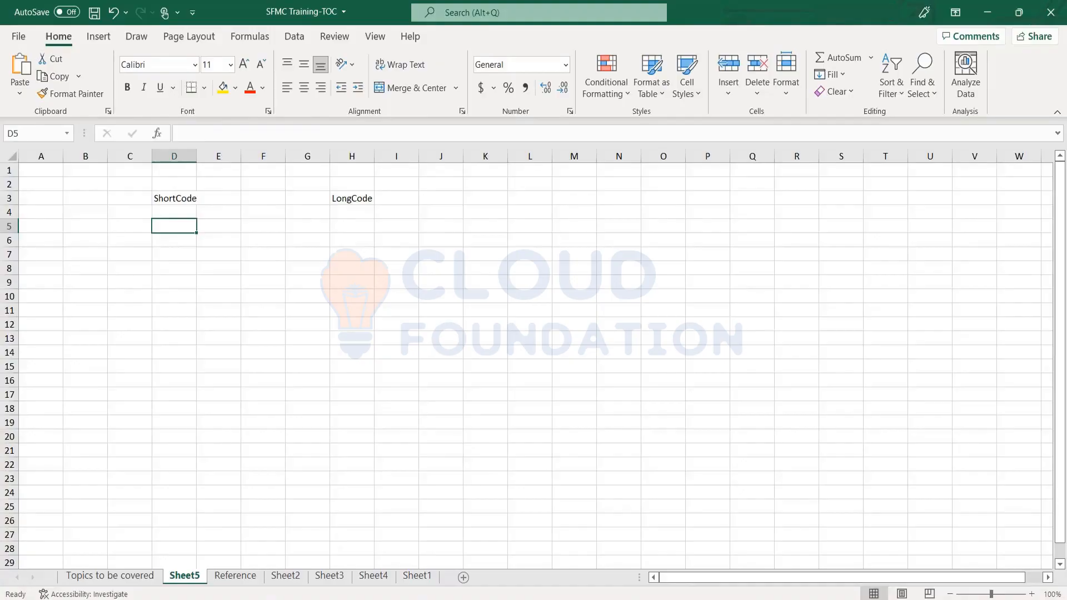
key("Up")
key("Up")
key("Down")
key("Down")
key("Down")
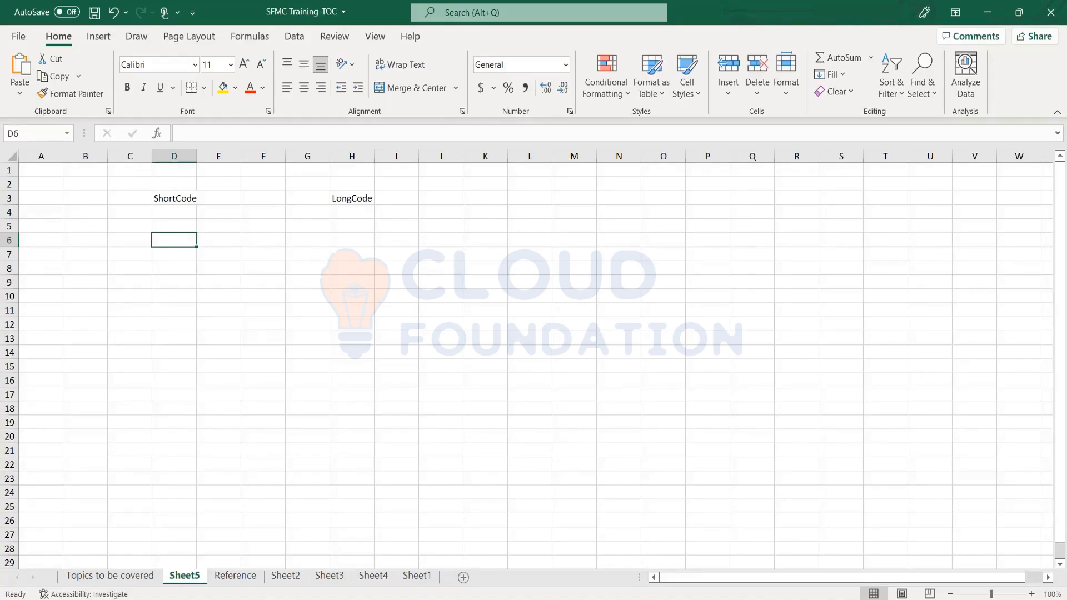
key("Right")
key("Right")
key("Right")
key("Right")
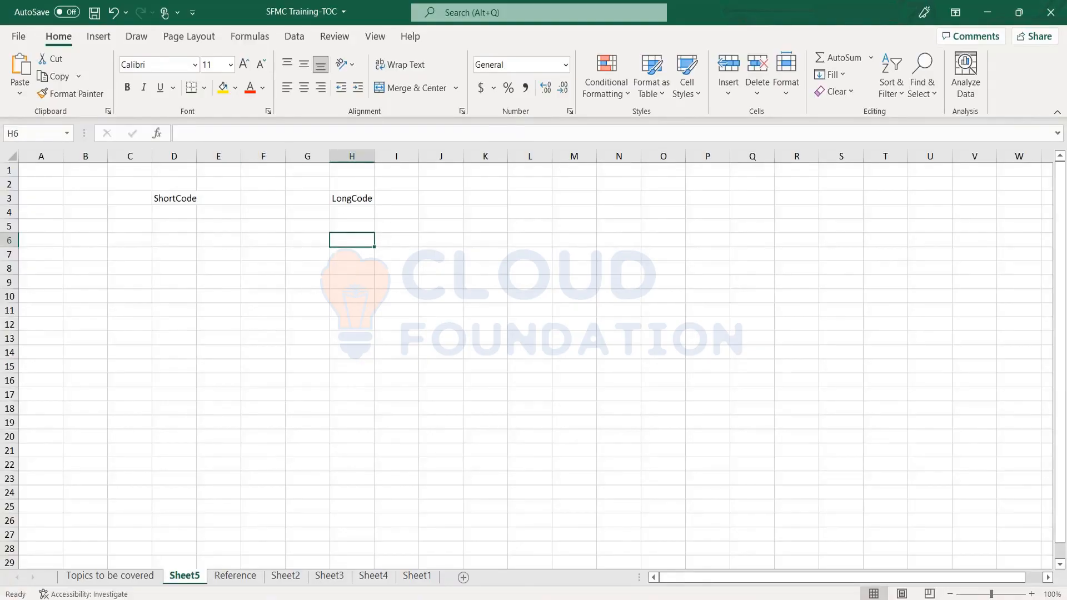
key("Left")
key("Left")
key("Left")
key("Left")
key("Left")
key("Left")
key("Left")
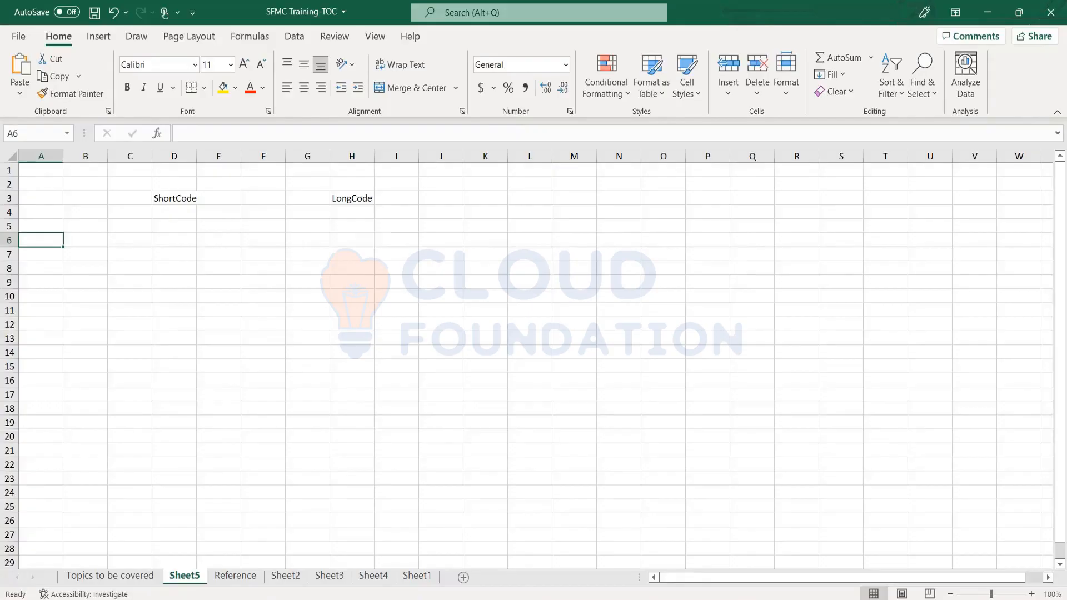
Enter a sample 11-digit long code number in cell H5 beneath the LongCode heading.
key("Right")
key("Right")
key("Right")
key("Right")
key("Right")
key("Right")
key("Right")
key("Up")
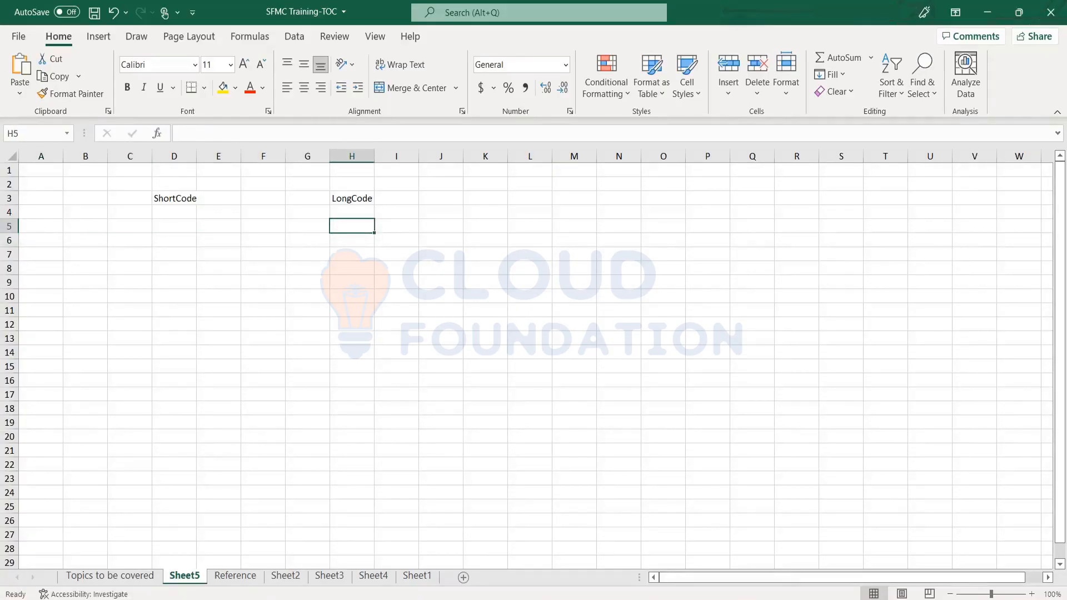
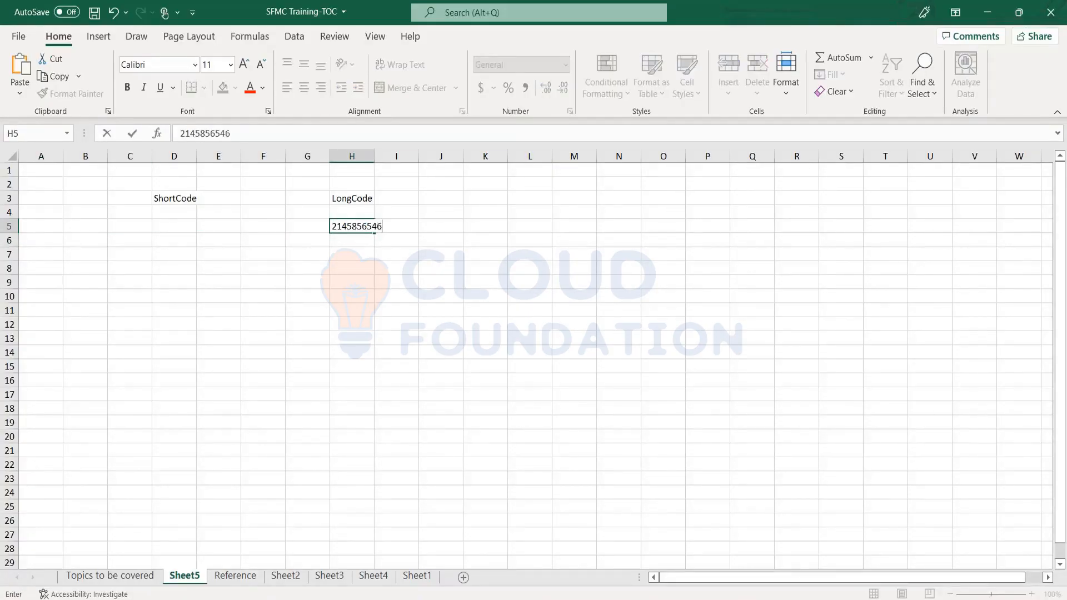
key("Return")
key("Up")
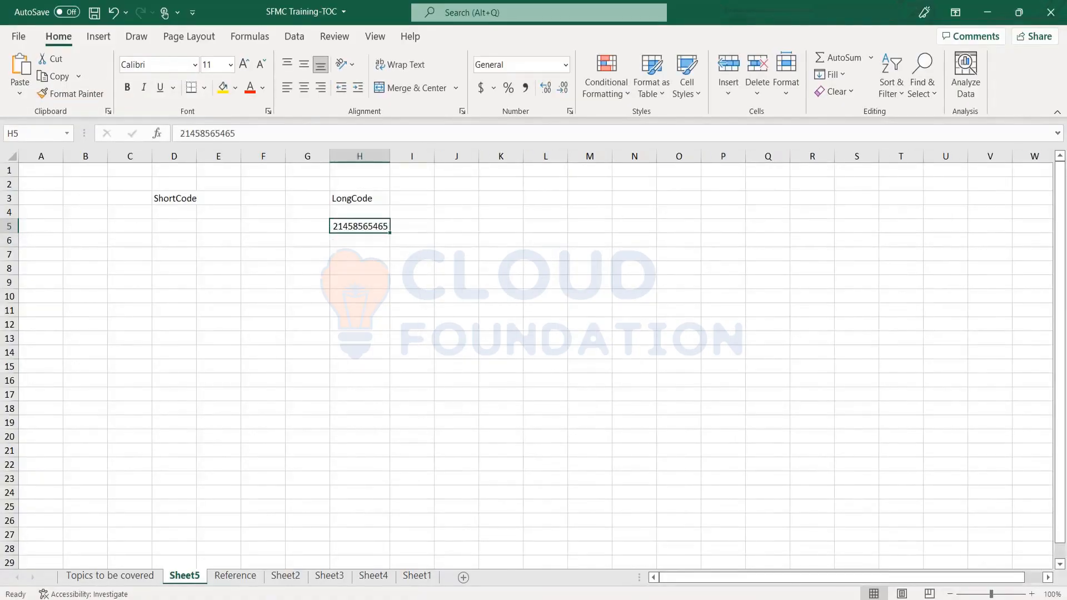
key("Right")
key("Left")
key("Right")
key("Left")
key("Up")
key("Up")
key("Down")
key("Down")
key("Right")
key("Right")
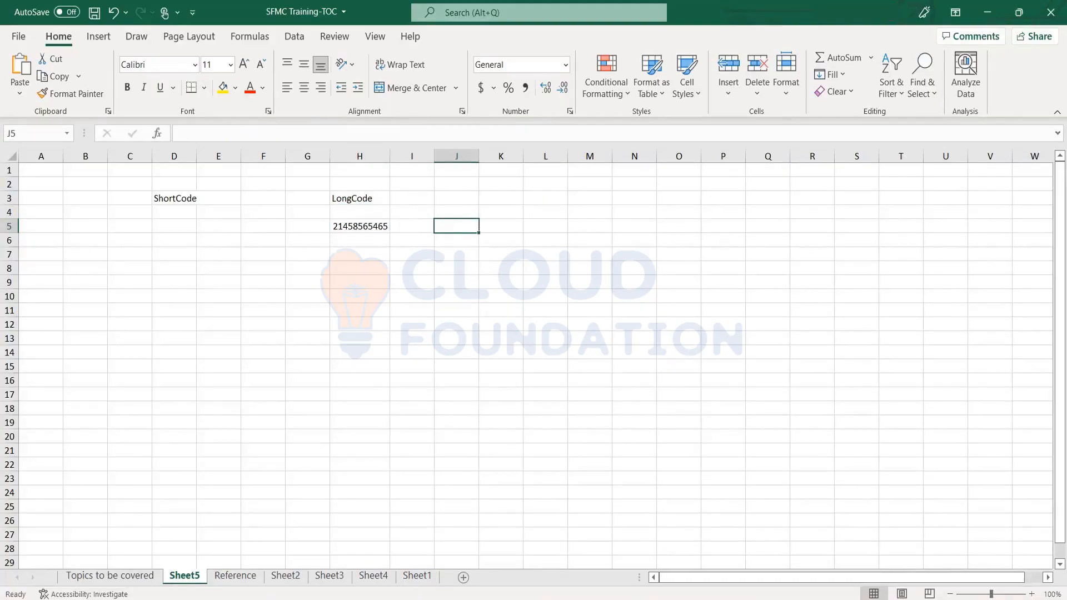
Enter 162 in cell J5, on the same row as the sample long code number.
type("16")
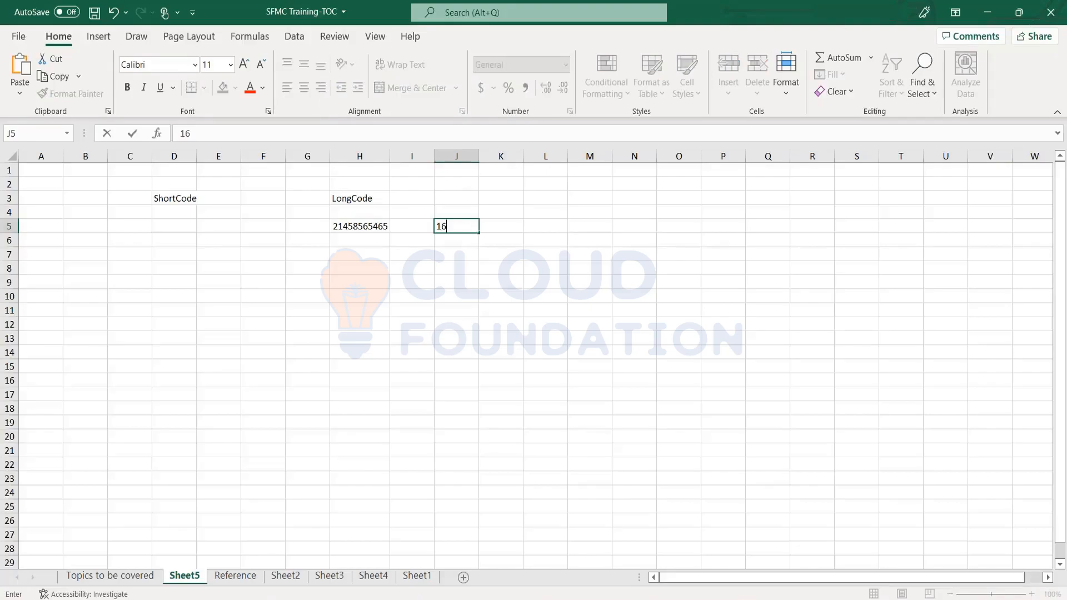
type("2")
key("Return")
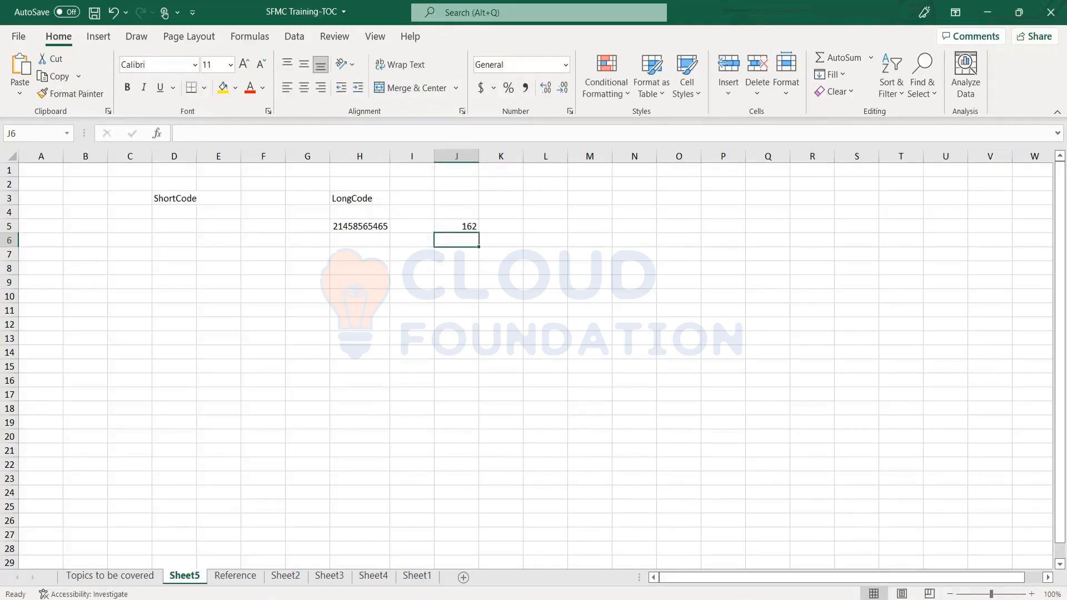
Enter "1500 USD" in cell I3, directly beside the LongCode heading.
key("Up")
key("Left")
key("Left")
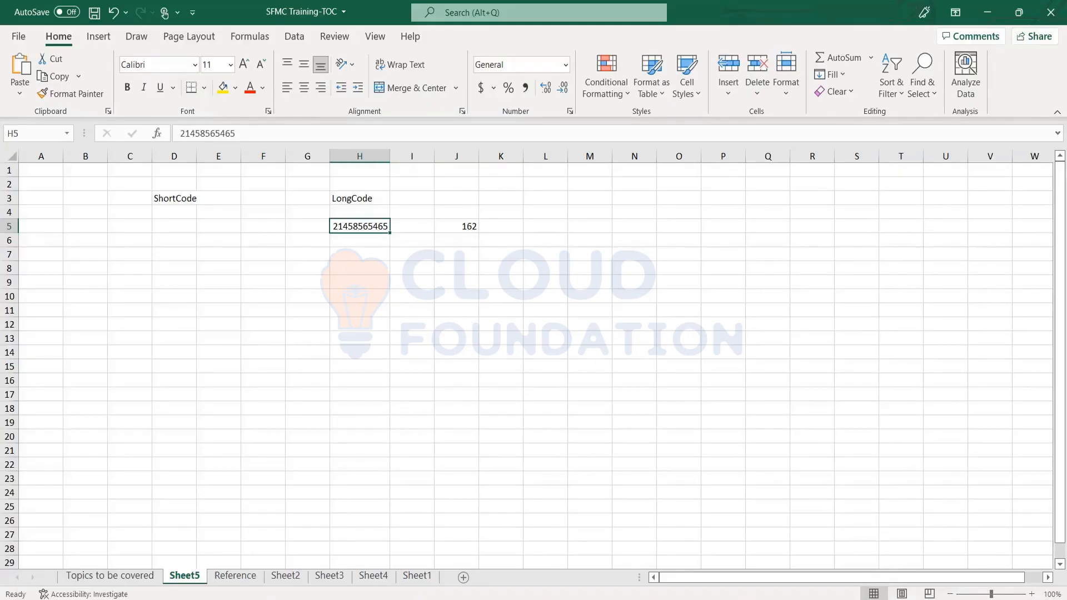
key("Right")
key("Right")
key("Left")
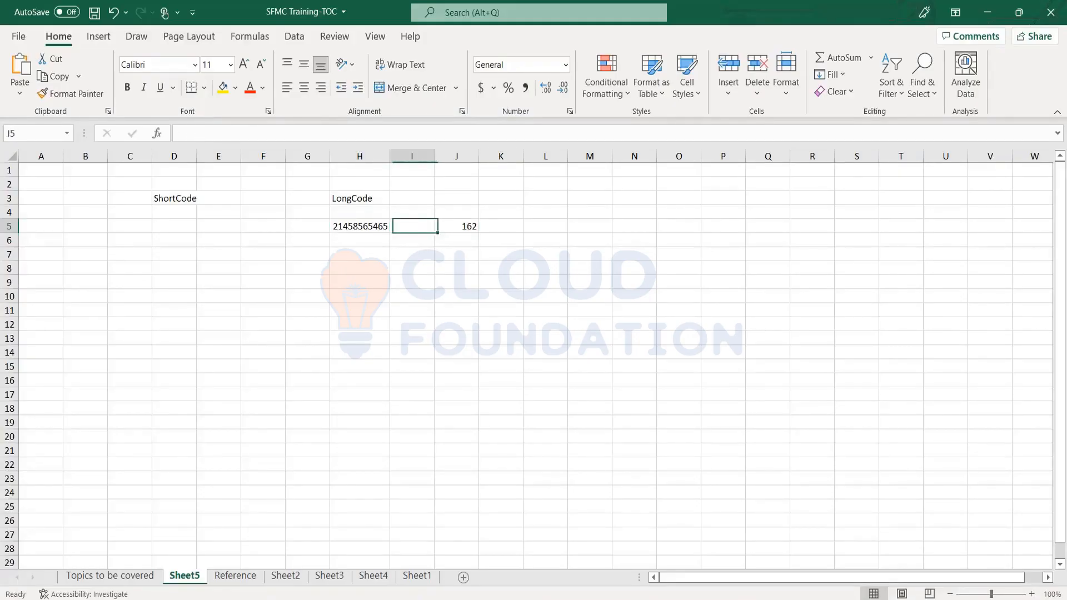
key("Left")
key("Up")
key("Right")
key("Up")
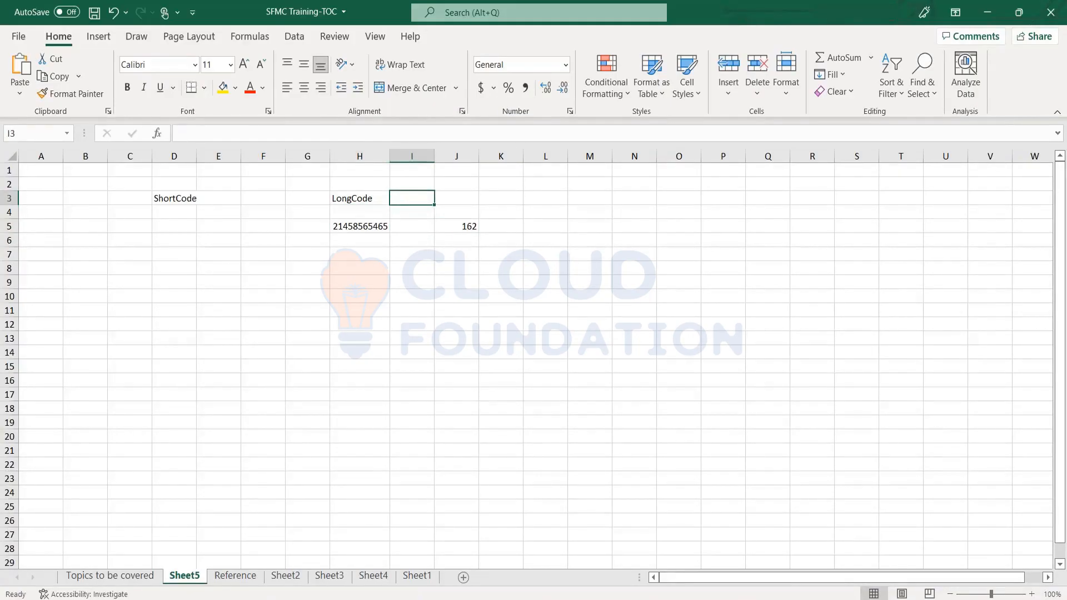
type("150")
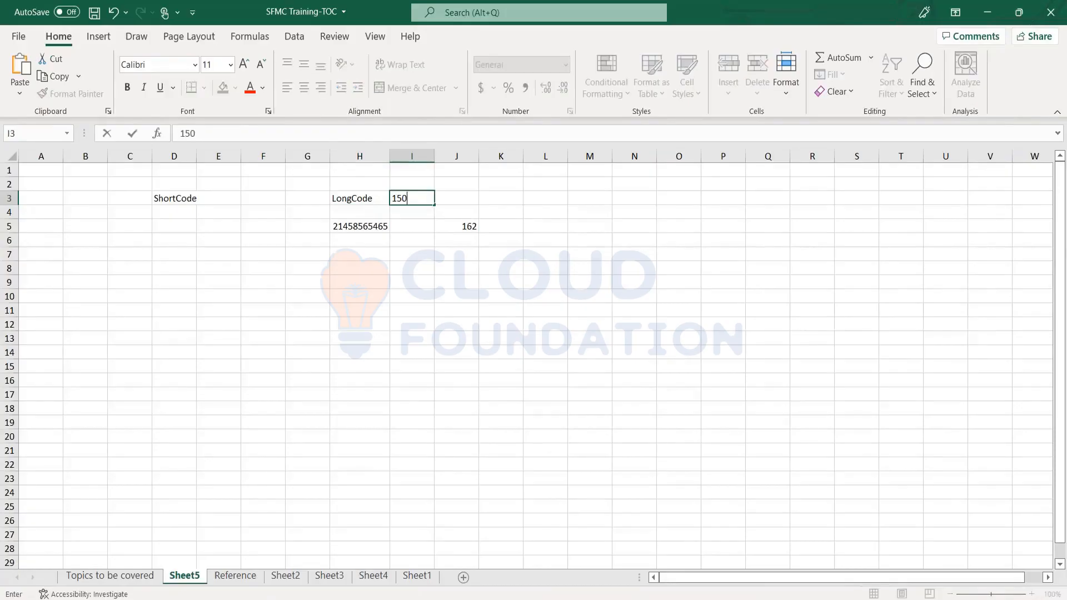
type("0 USD")
key("Return")
Enter 0.45 in cell H7, two rows beneath the sample long code number.
key("Left")
key("Up")
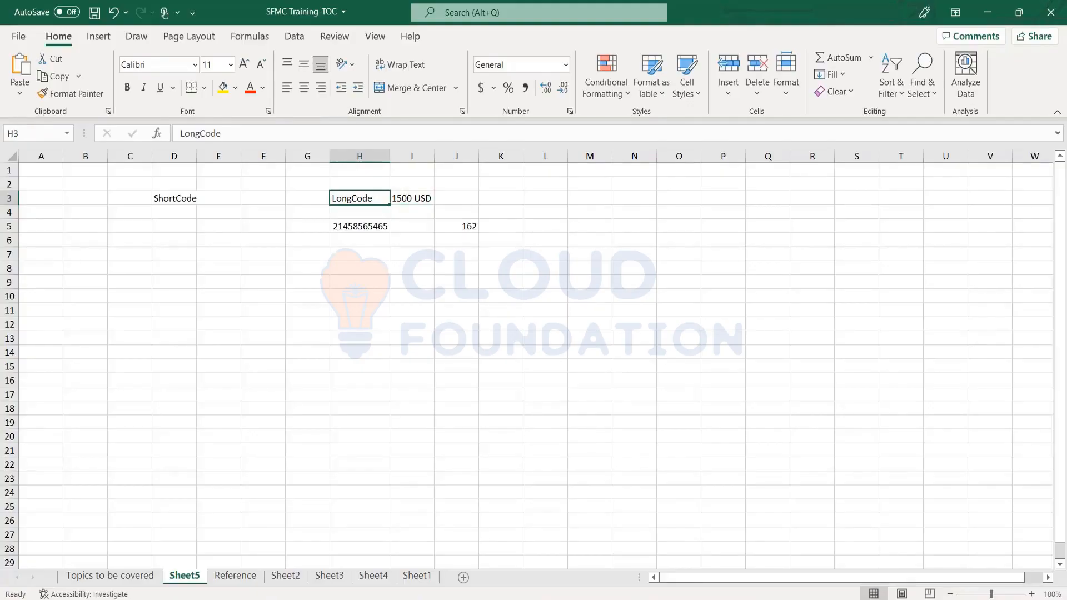
key("Right")
key("Down")
key("Left")
key("Down")
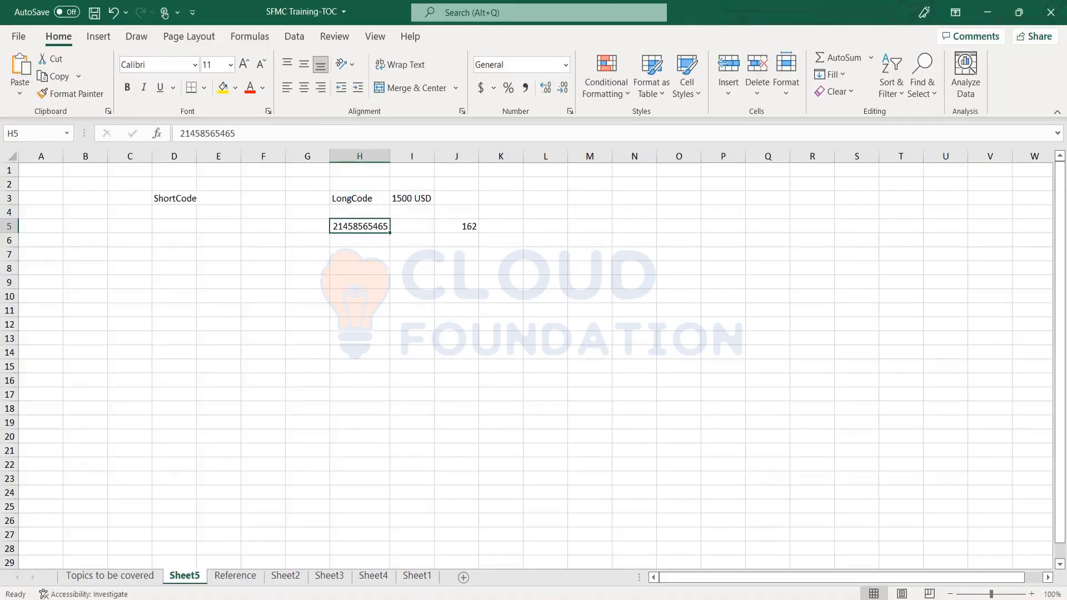
key("Down")
key("Down")
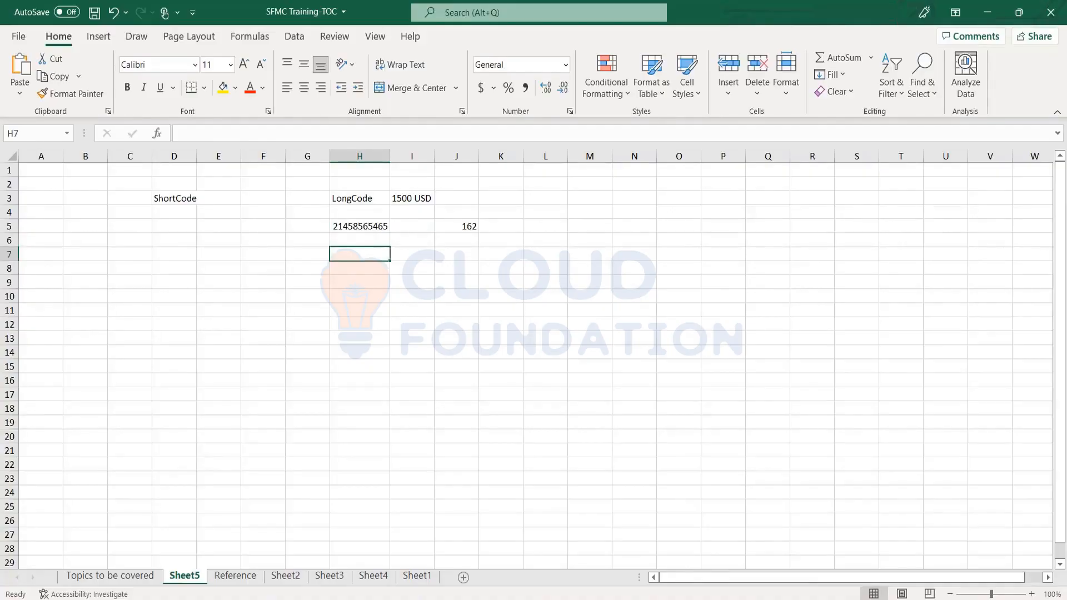
type("0.45")
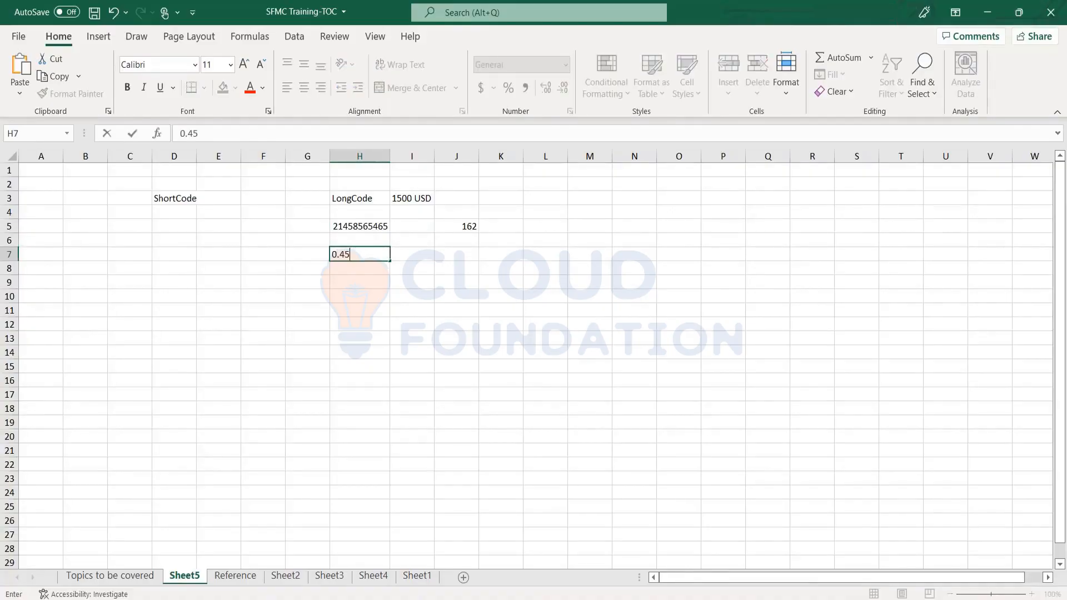
key("Return")
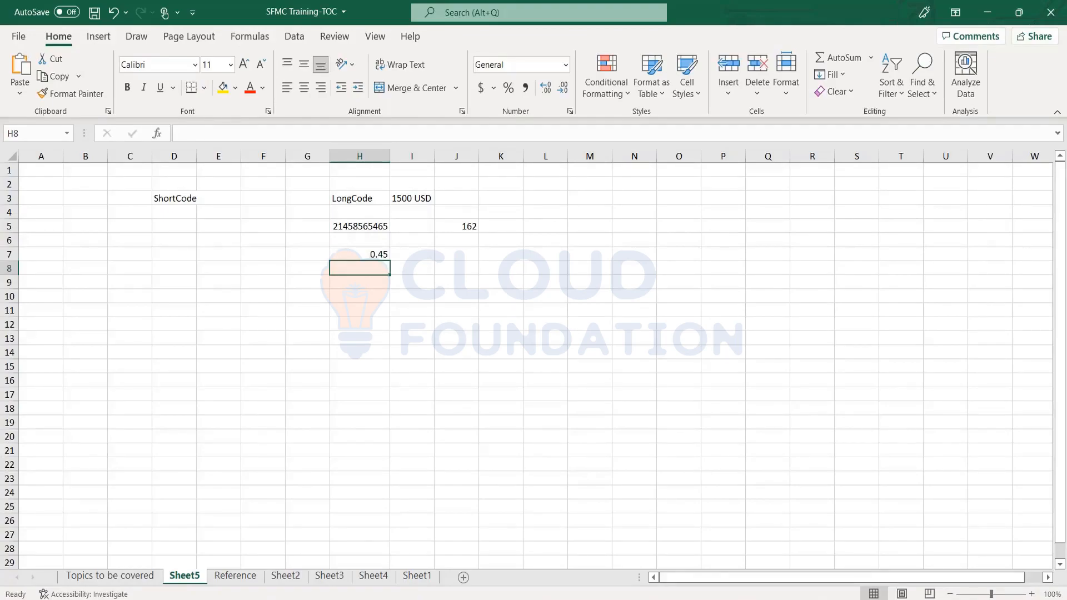
key("Up")
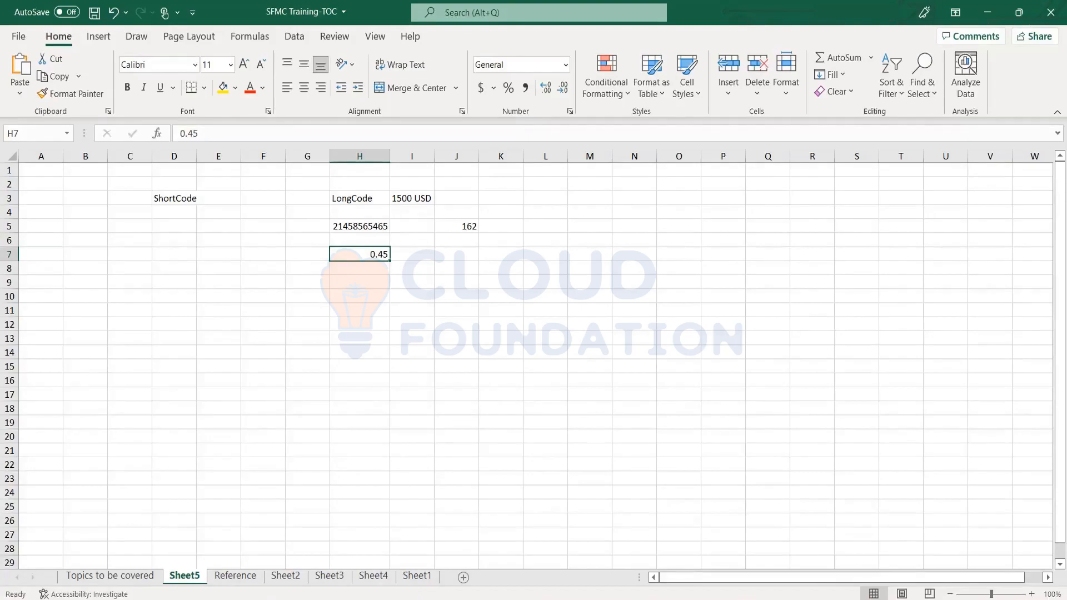
Enter the values 100, 50 and 50 down cells I6 to I8.
left_click(412, 254)
left_click(359, 254)
left_click(412, 253)
left_click(412, 240)
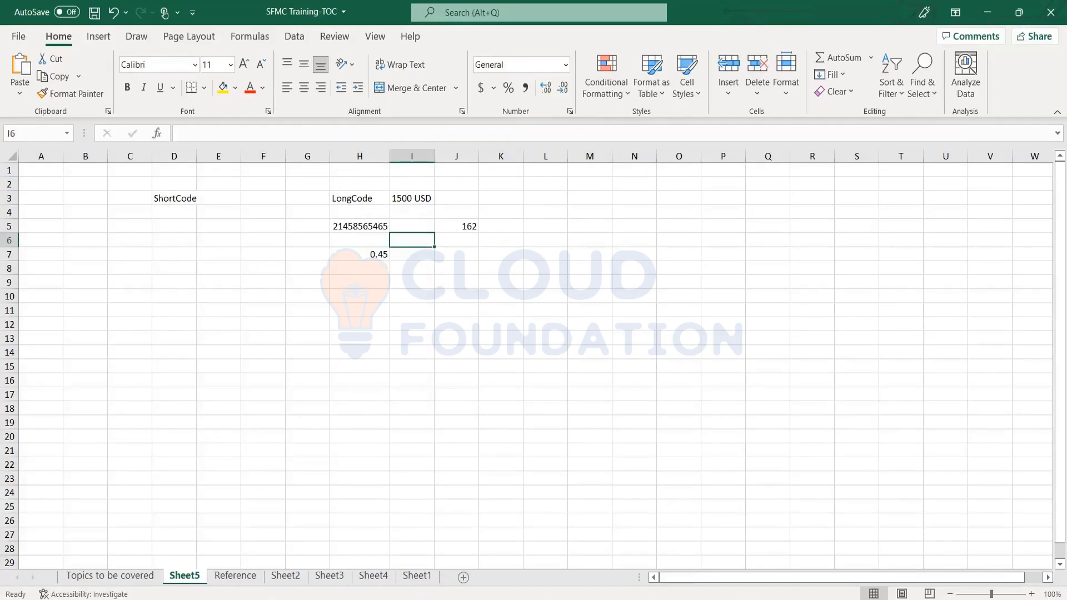
type("100")
key("Return")
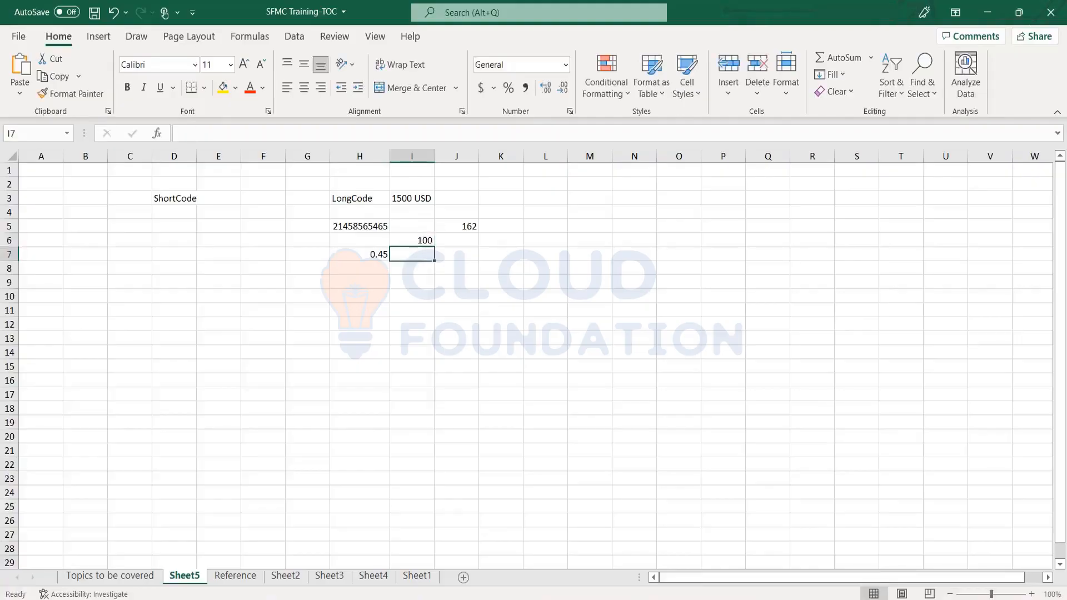
type("50")
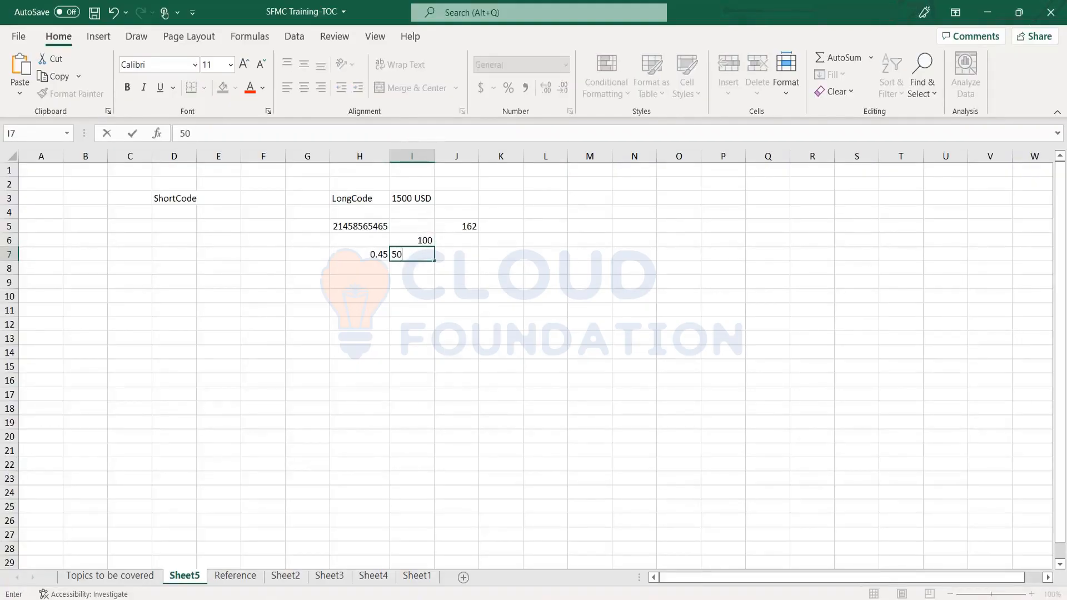
key("Return")
type("50")
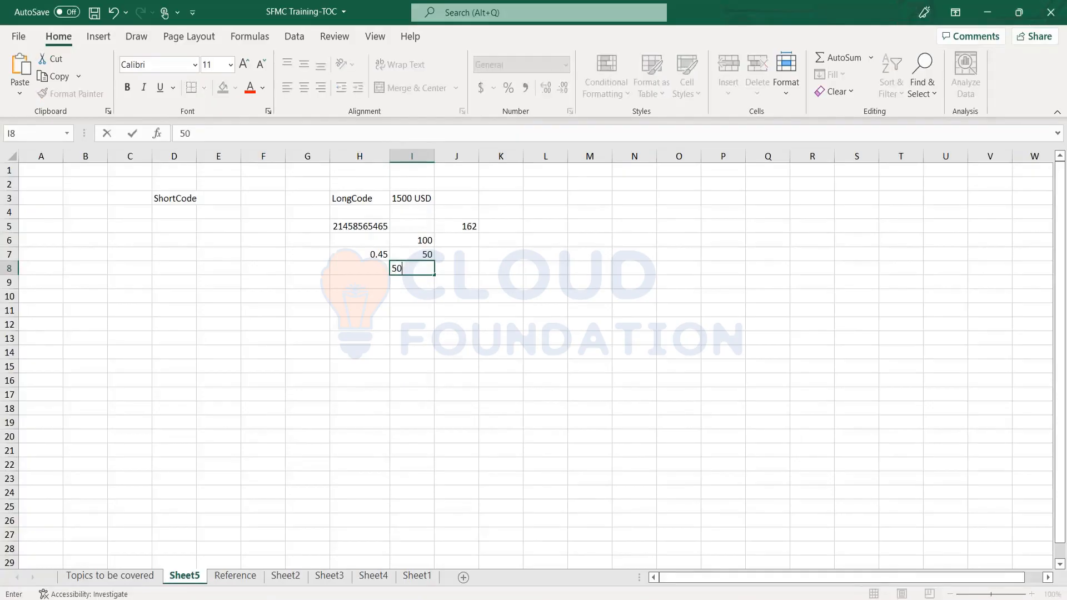
key("Return")
key("Up")
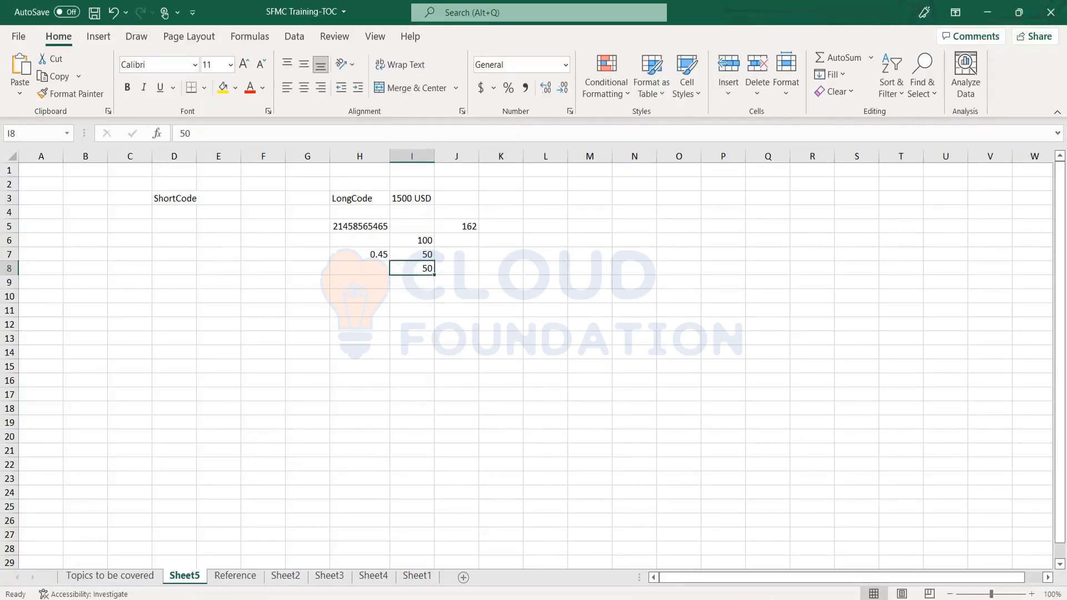
key("Up")
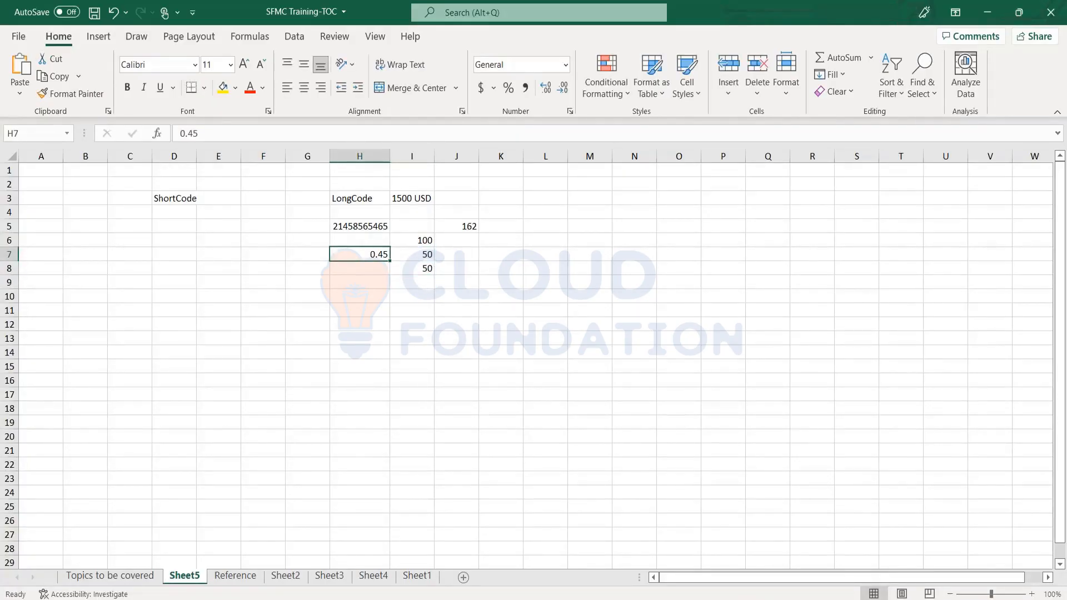
key("Right")
key("Left")
key("Up")
key("Right")
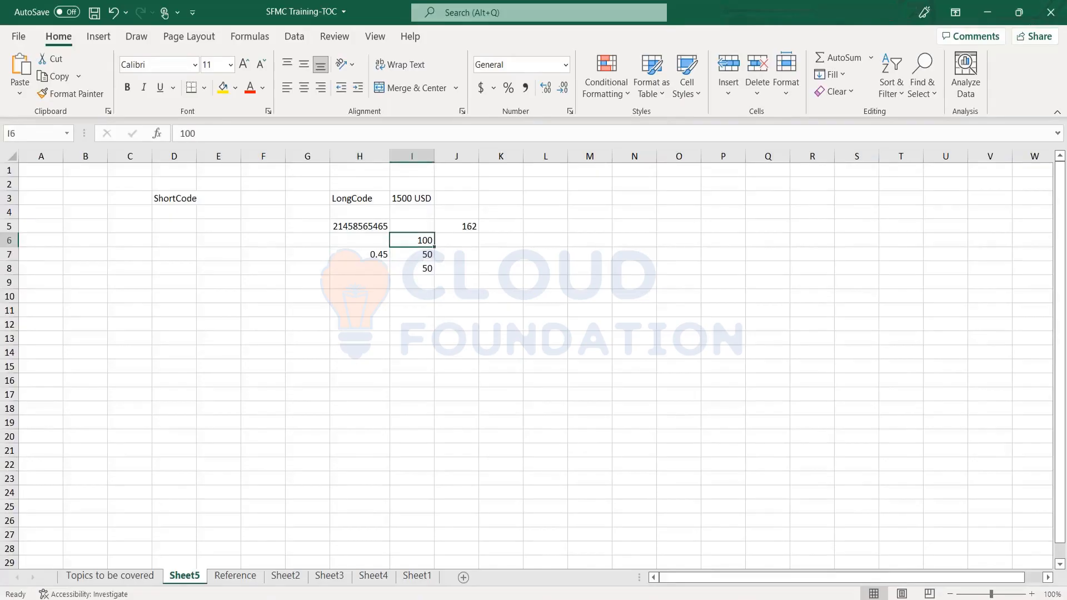
key("Down")
key("Right")
key("Left")
key("Down")
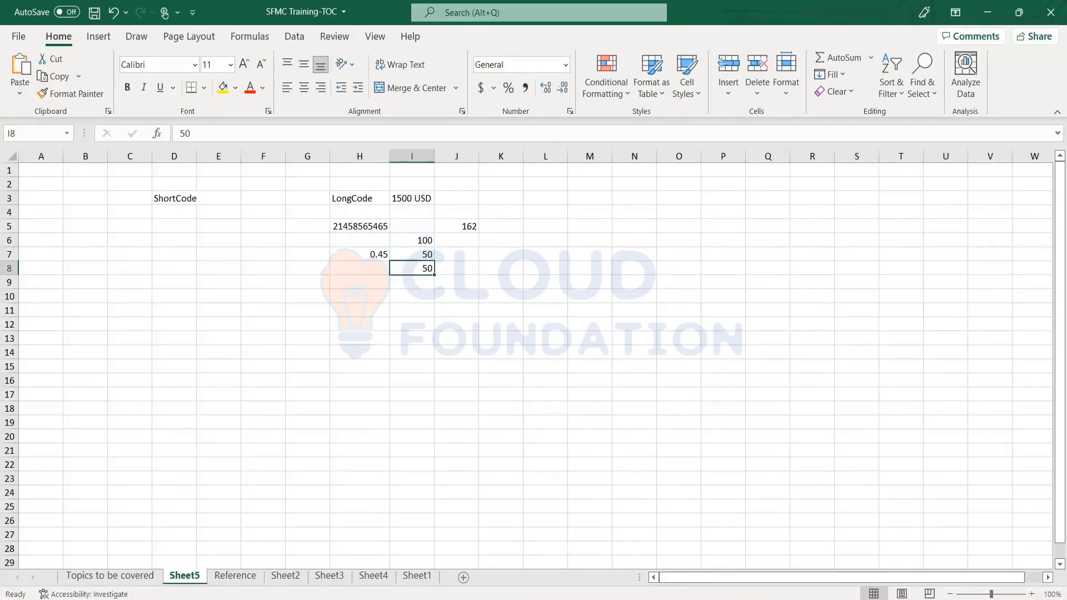
key("Left")
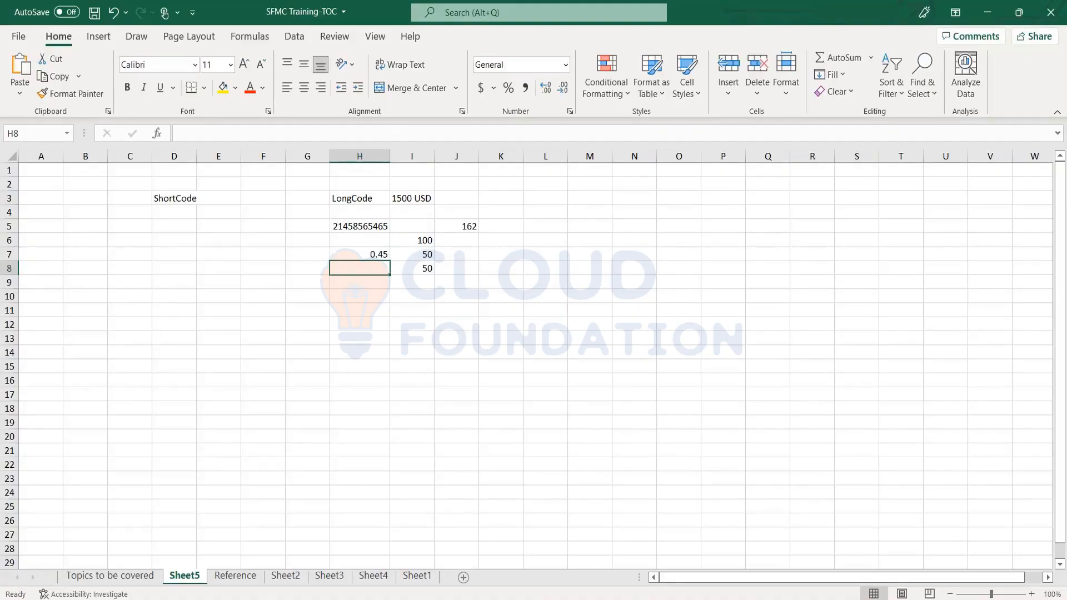
key("Up")
key("Up")
key("Up")
key("Up")
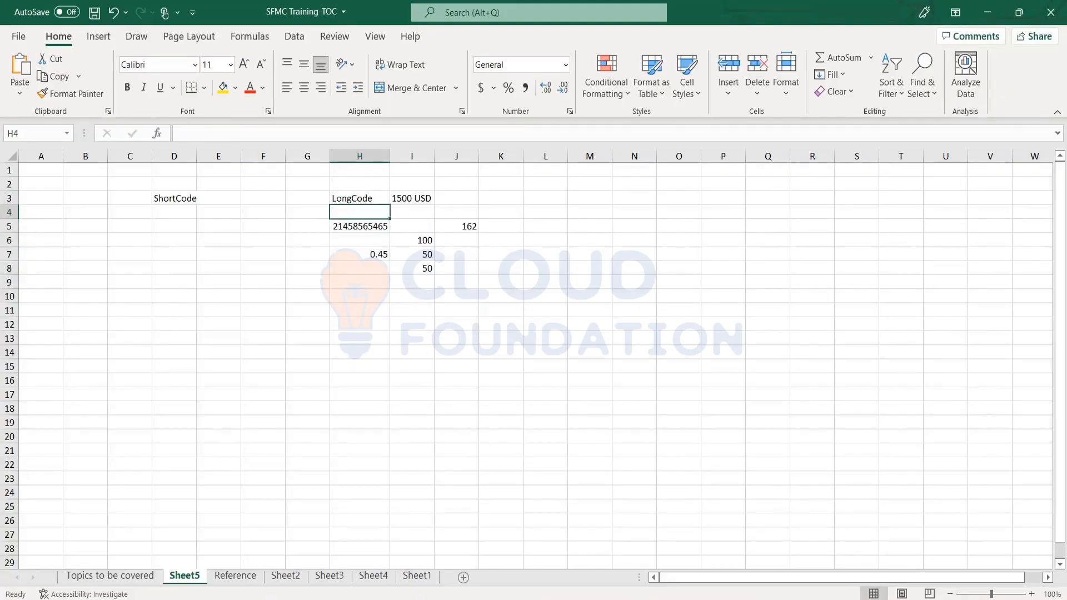
key("Right")
key("Up")
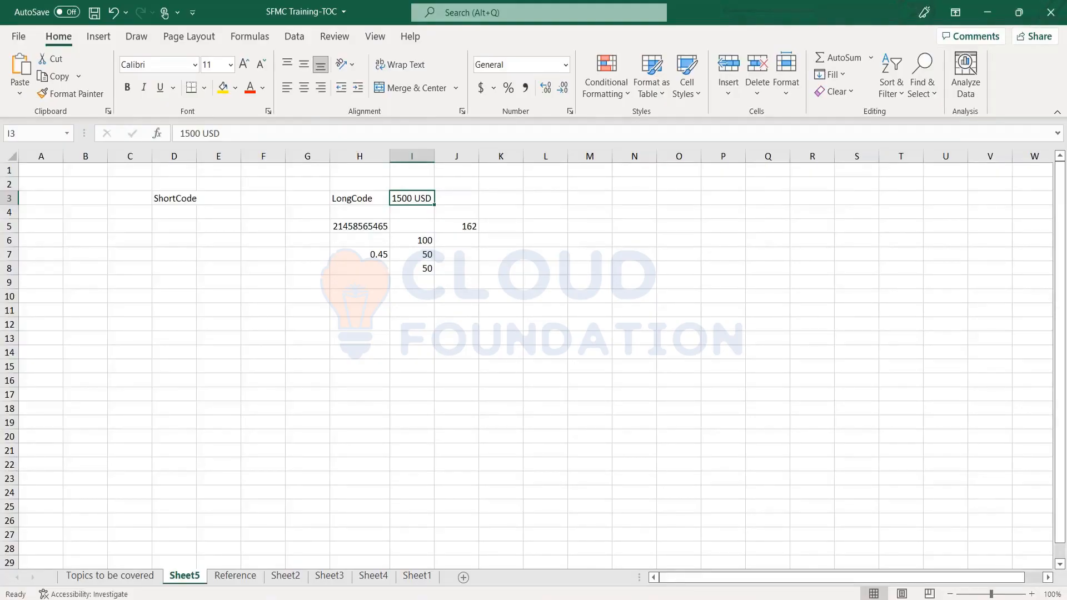
key("Left")
key("Right")
key("Right")
key("Left")
key("Down")
key("Down")
key("Down")
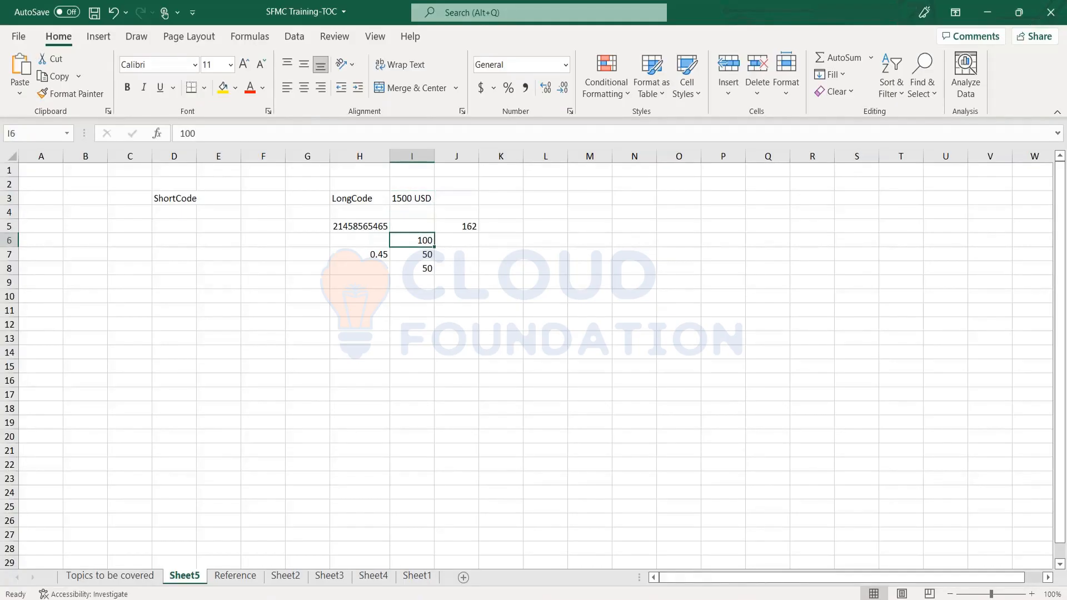
Enter the sample short code "64554 IN" in cell D5 beneath the ShortCode heading.
key("Left")
key("Left")
key("Up")
key("Right")
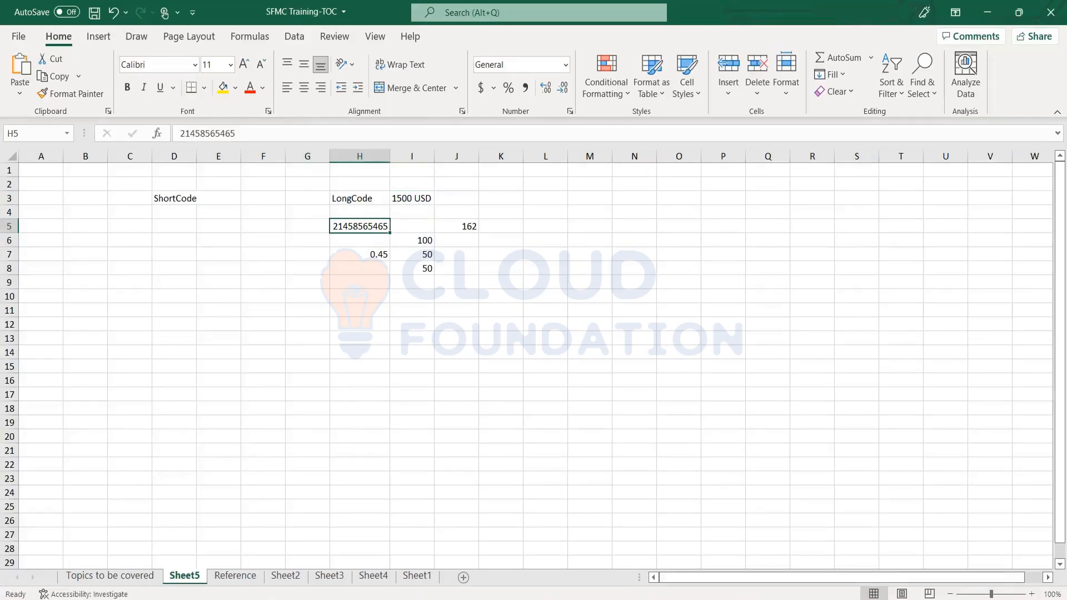
key("Left")
key("Up")
key("Right")
key("Right")
key("Up")
key("Left")
key("Left")
key("Left")
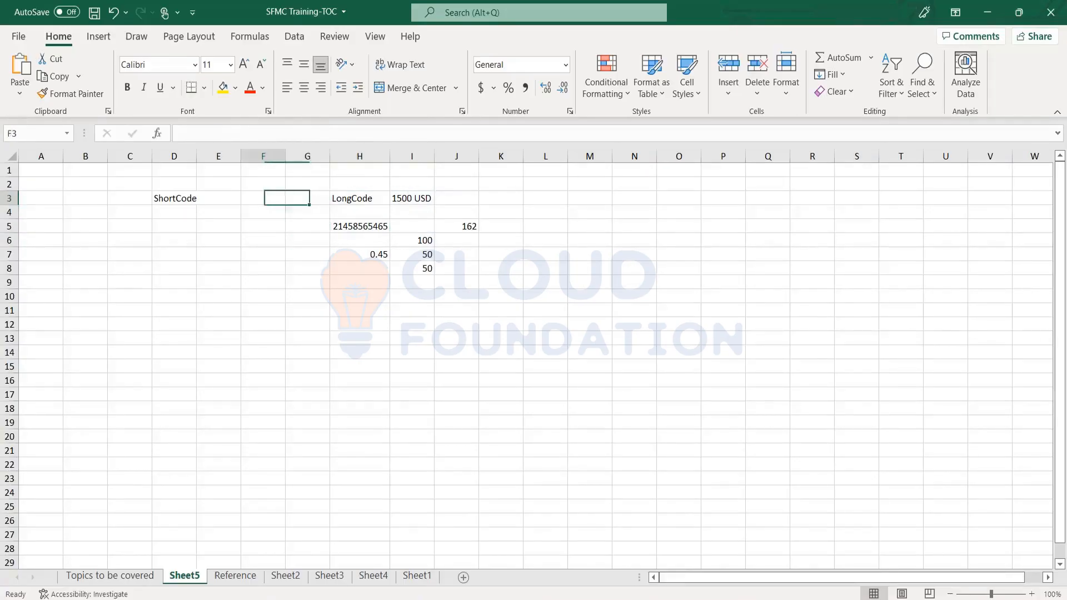
key("Left")
key("Left")
key("Left")
key("Down")
key("Right")
key("Down")
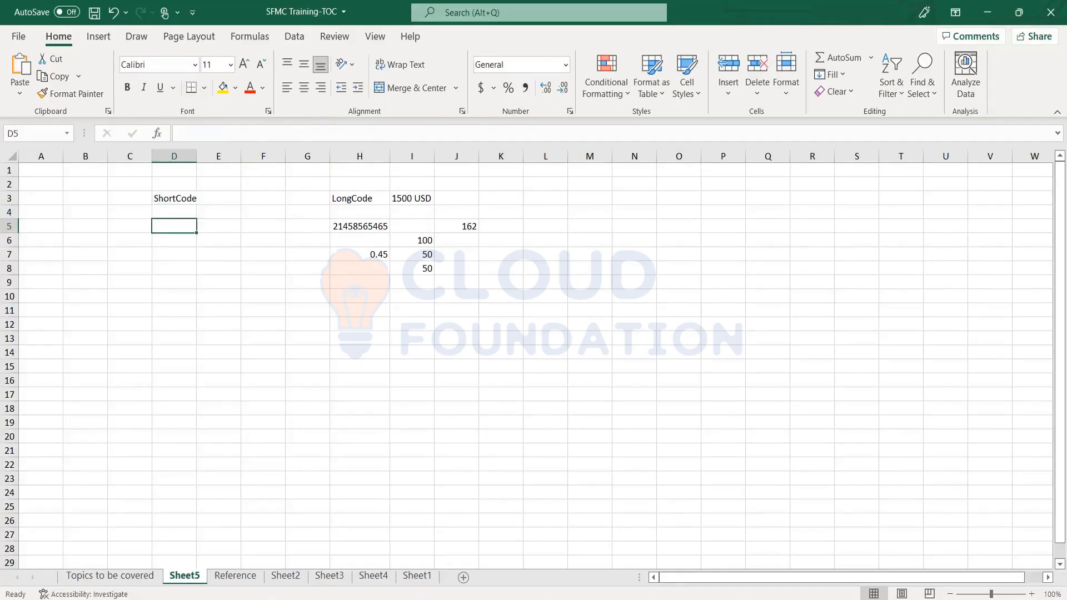
key("Down")
key("Up")
type("6455+6")
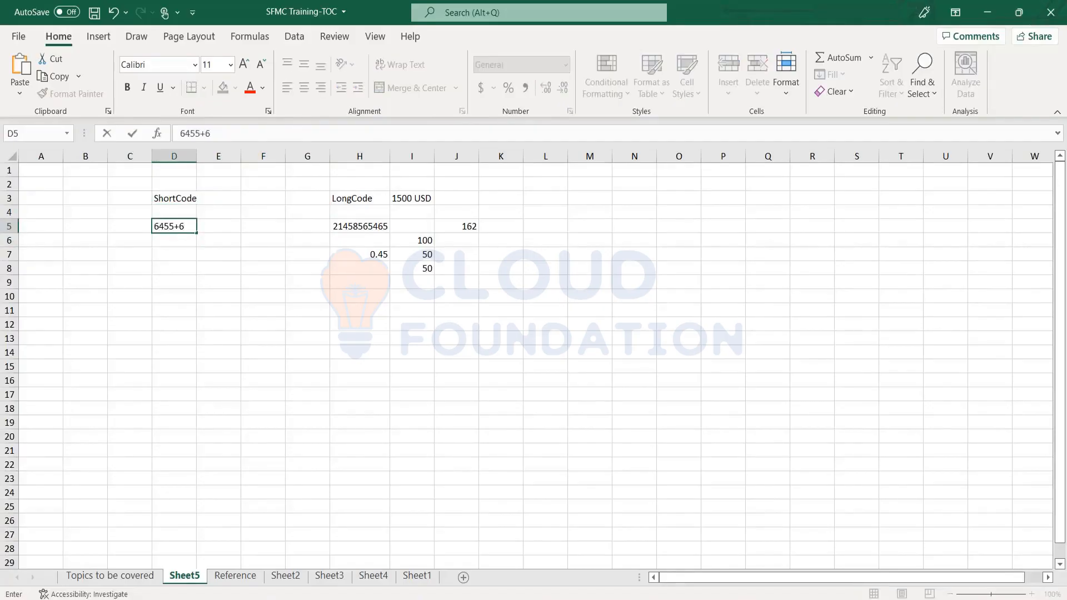
type("==")
key("BackSpace")
key("BackSpace")
key("BackSpace")
key("BackSpace")
type("4 IN")
key("Return")
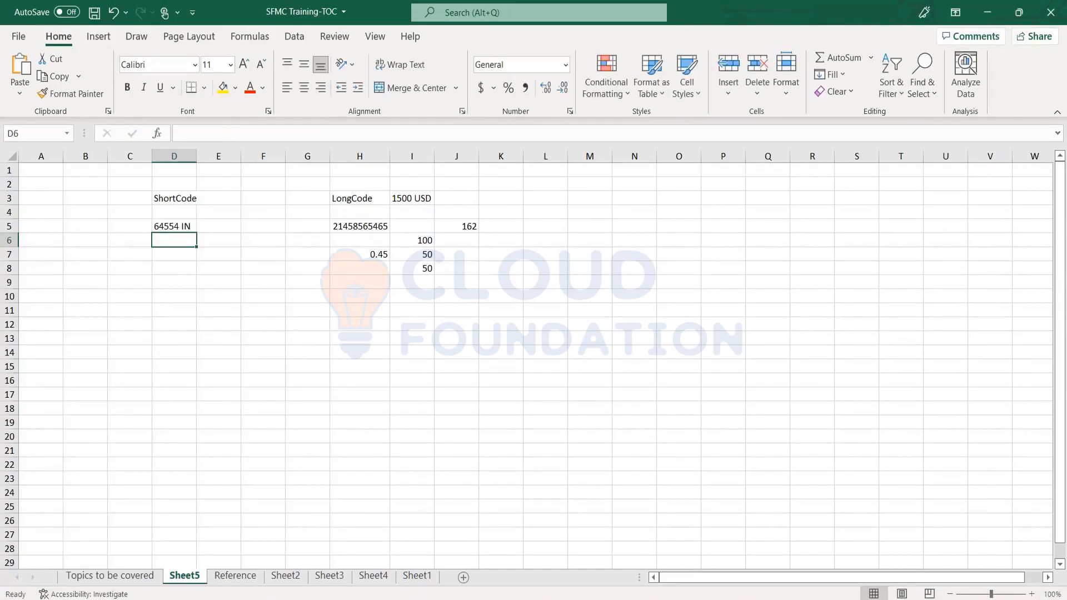
left_click(173, 226)
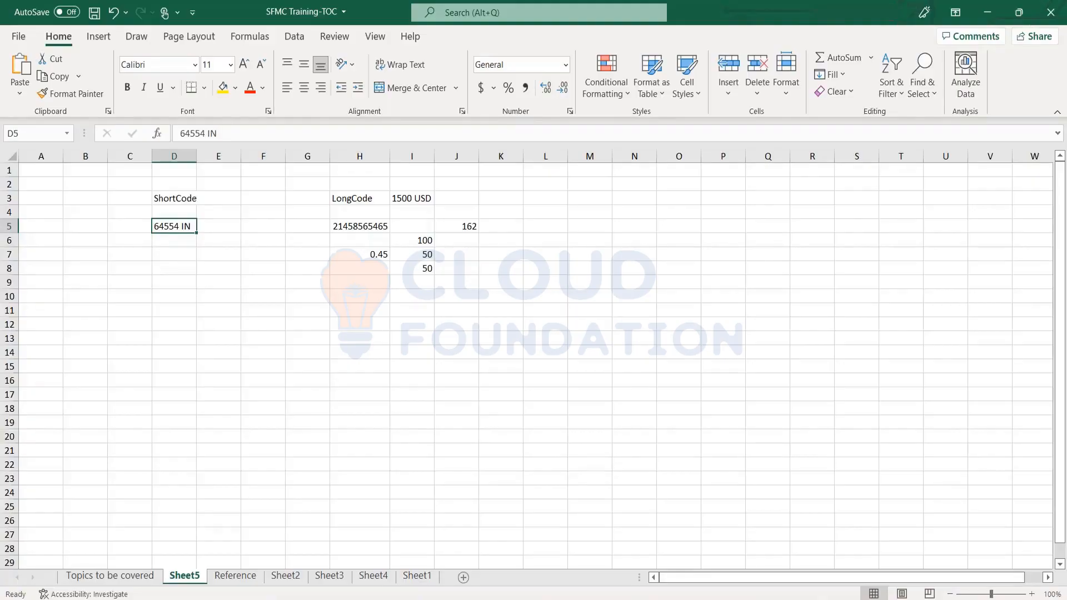
Add the note "I can send and receive SMS" in cell D7 under the sample short code.
key("Down")
key("Down")
type("I c")
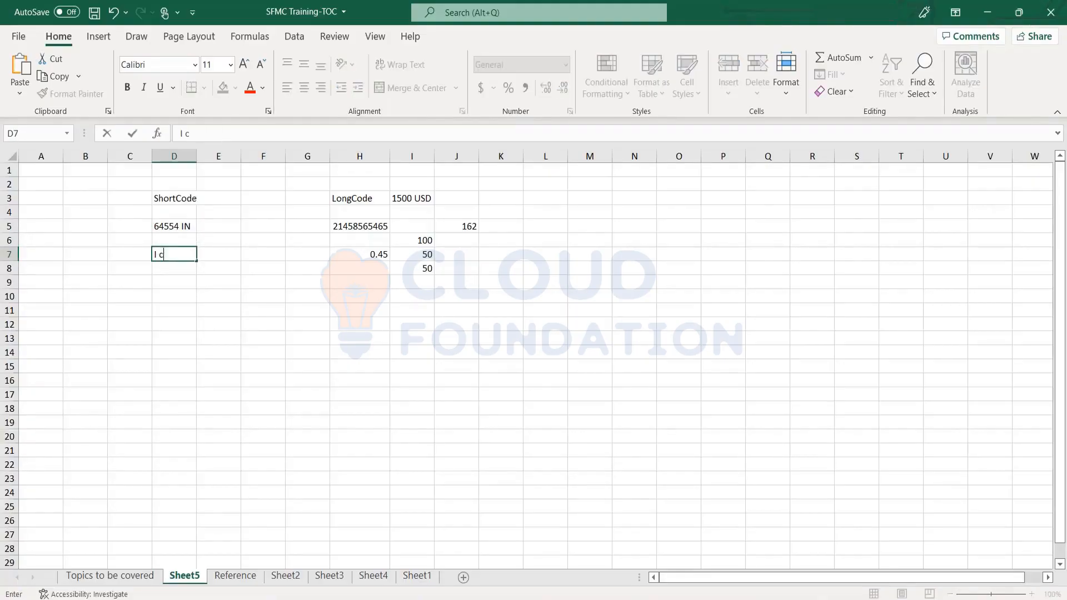
type("an send and received")
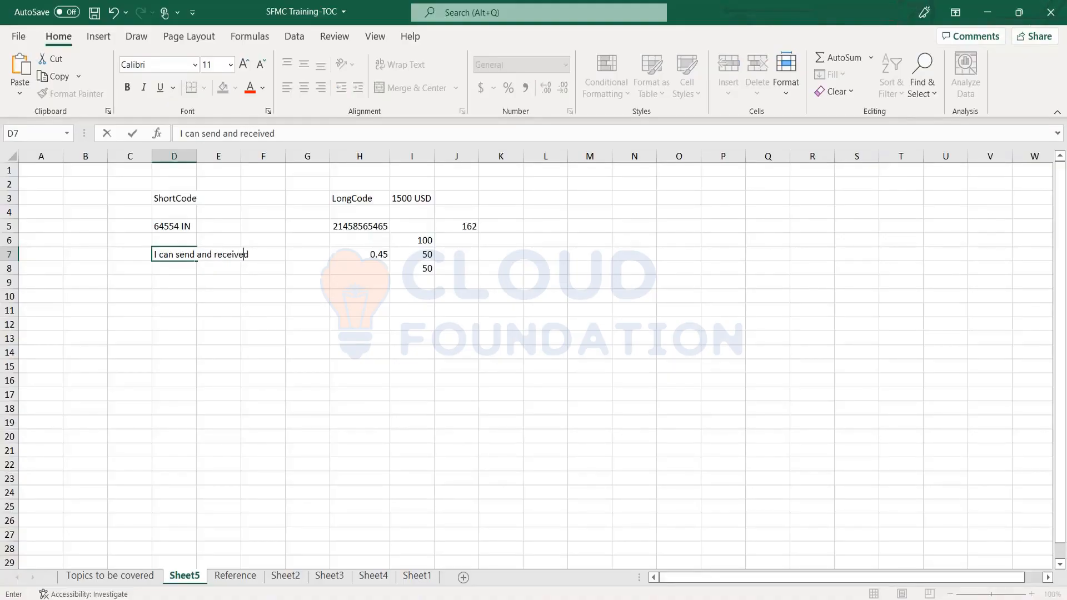
key("BackSpace")
type("SMS")
key("Return")
Add the note "I can only send SMS" in cell H10 in the LongCode column.
key("Up")
key("Up")
key("Right")
key("Right")
key("Right")
key("Right")
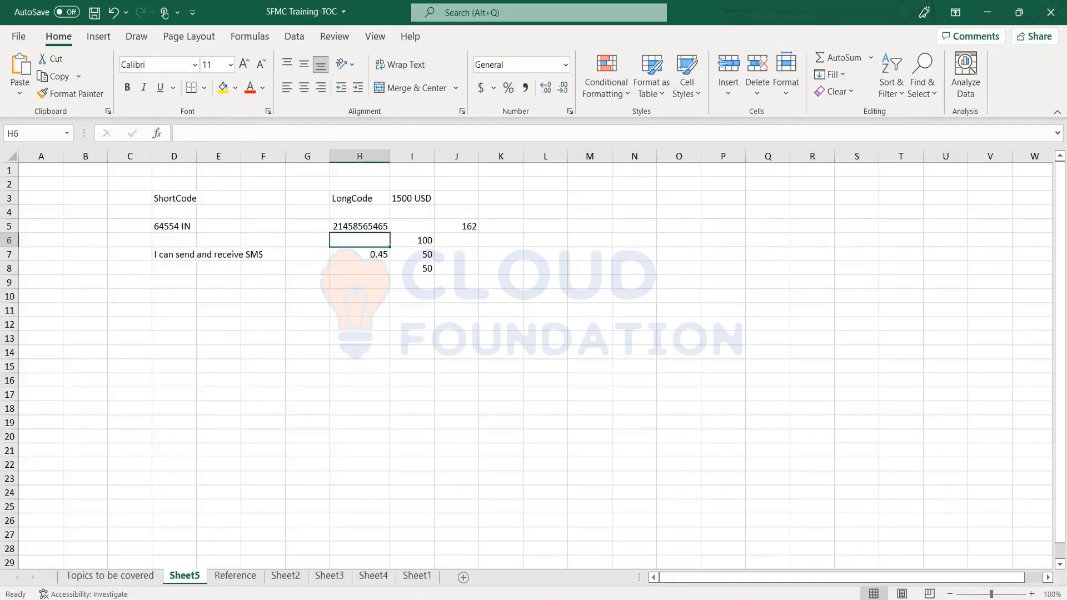
key("Down")
key("Down")
key("Down")
key("Down")
type("I ca")
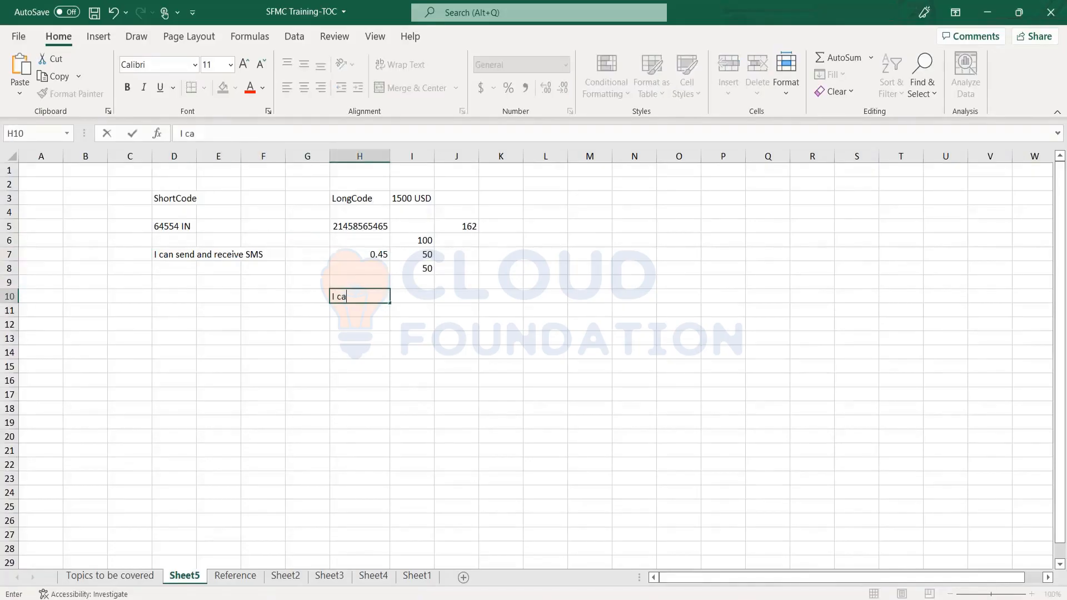
type("n only send SMS")
key("Return")
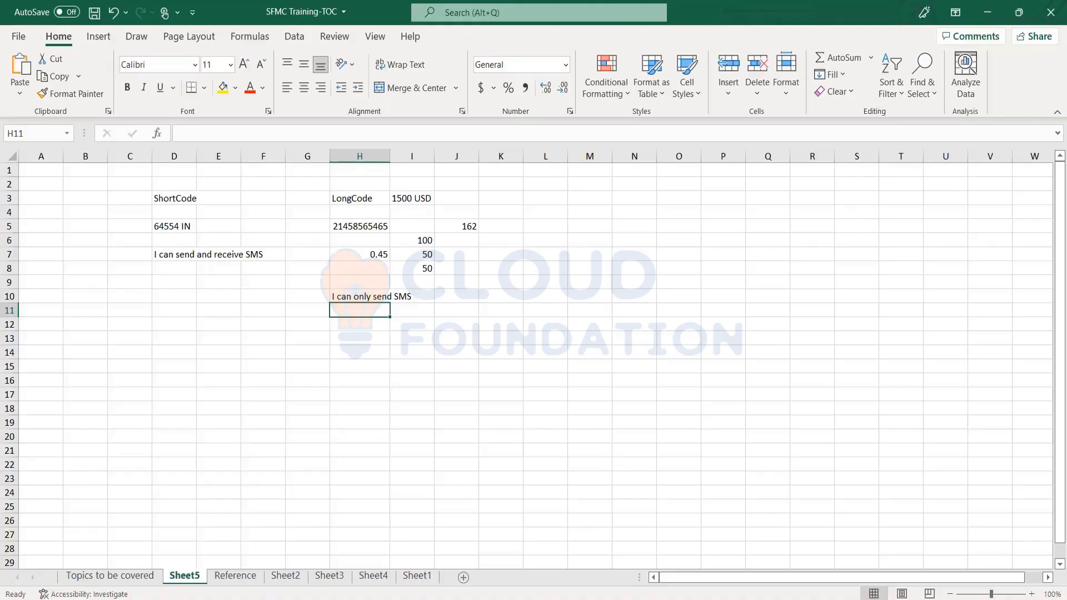
Enter the cost "1000 USD" in cell E3 beside the ShortCode heading.
left_click(172, 198)
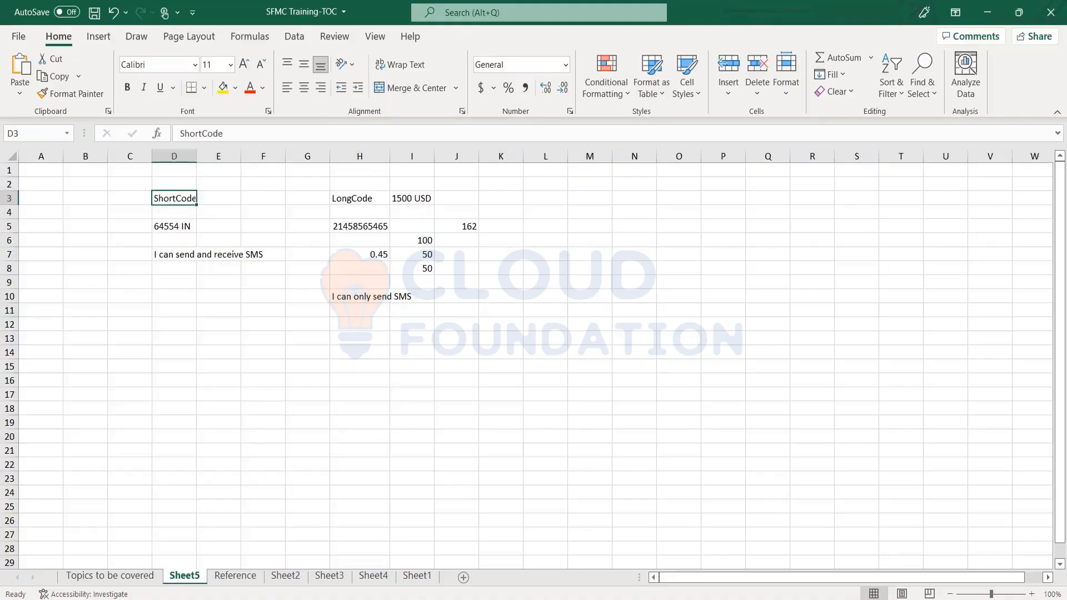
left_click(218, 198)
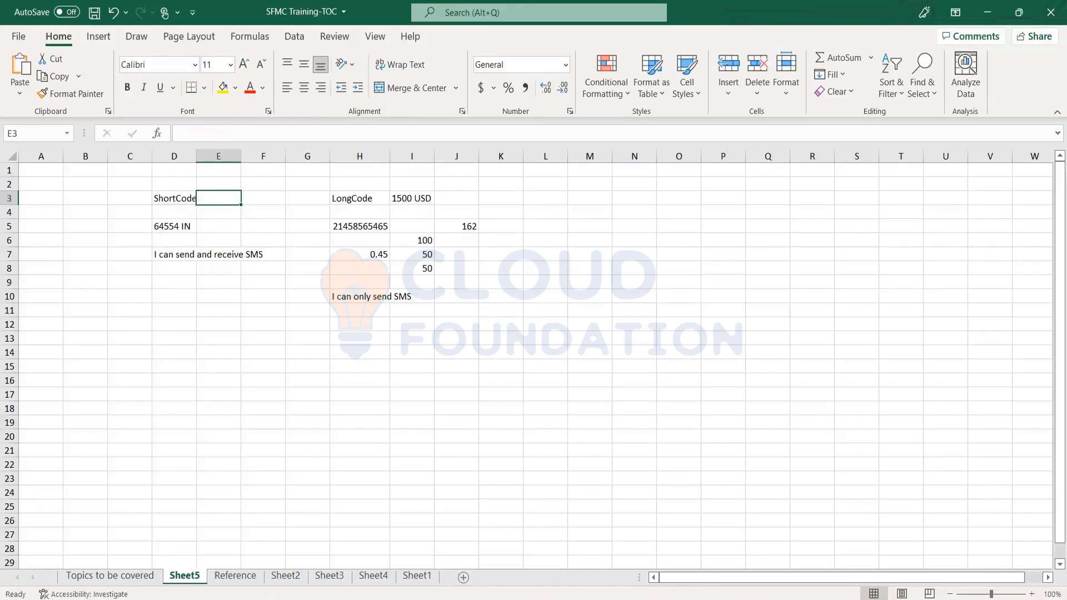
type("1000")
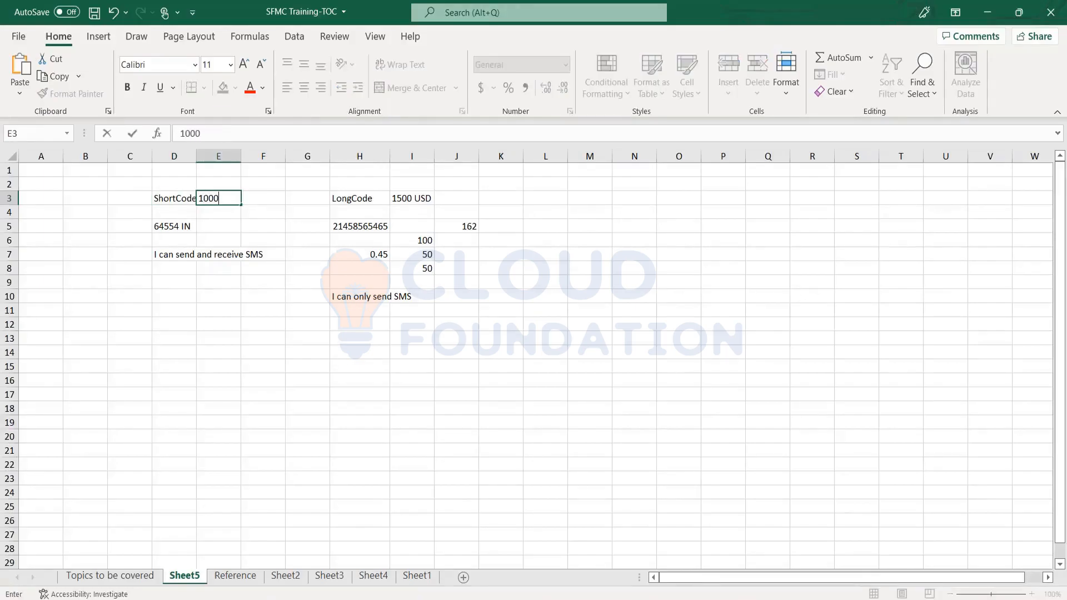
type(" USD")
key("Return")
key("Up")
key("Left")
key("Right")
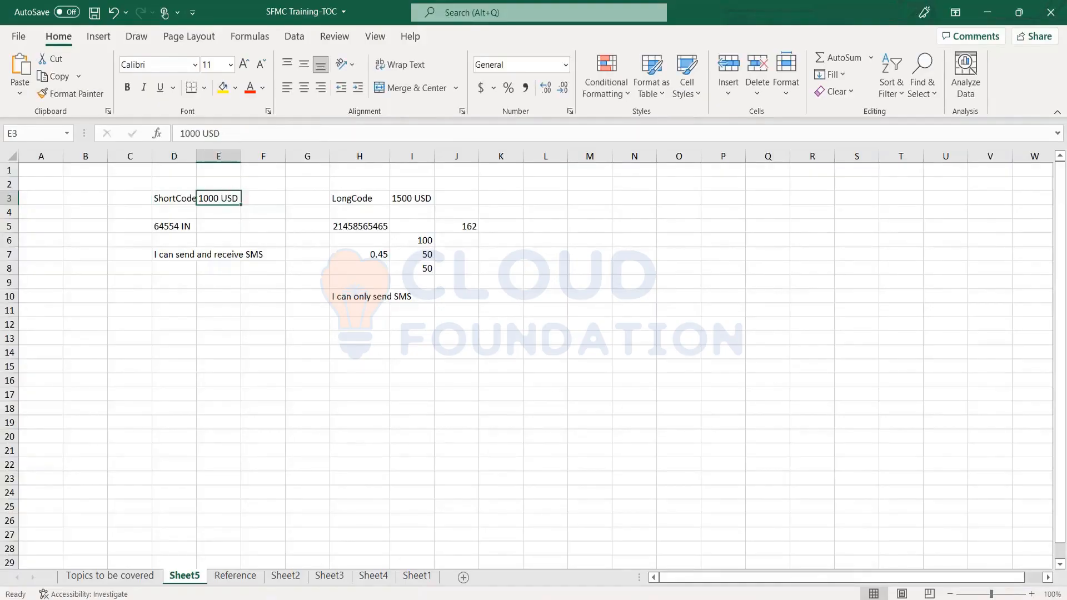
key("Left")
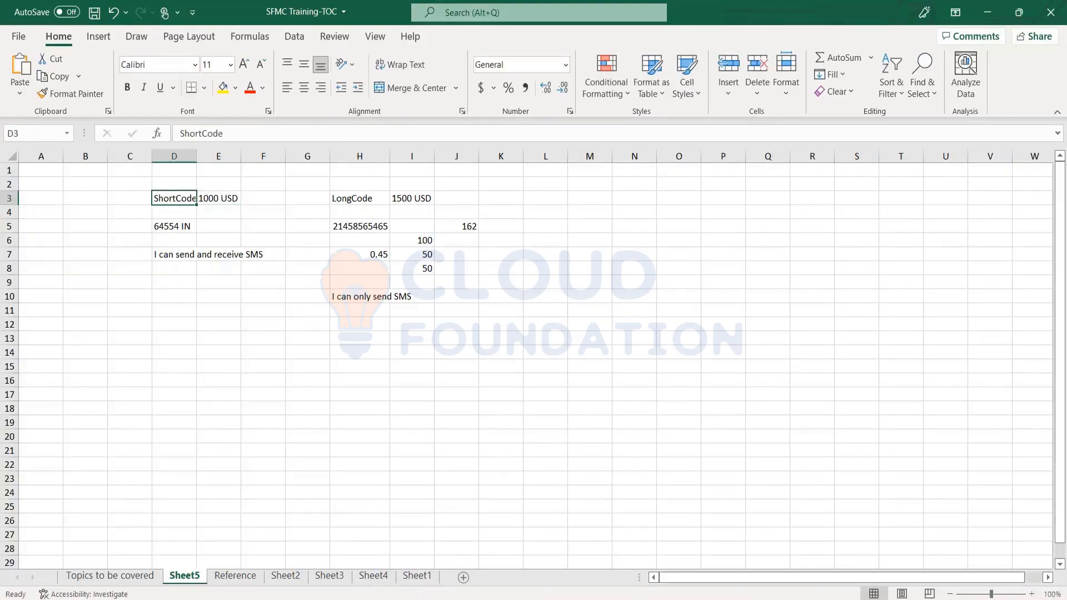
key("Right")
key("Left")
key("Down")
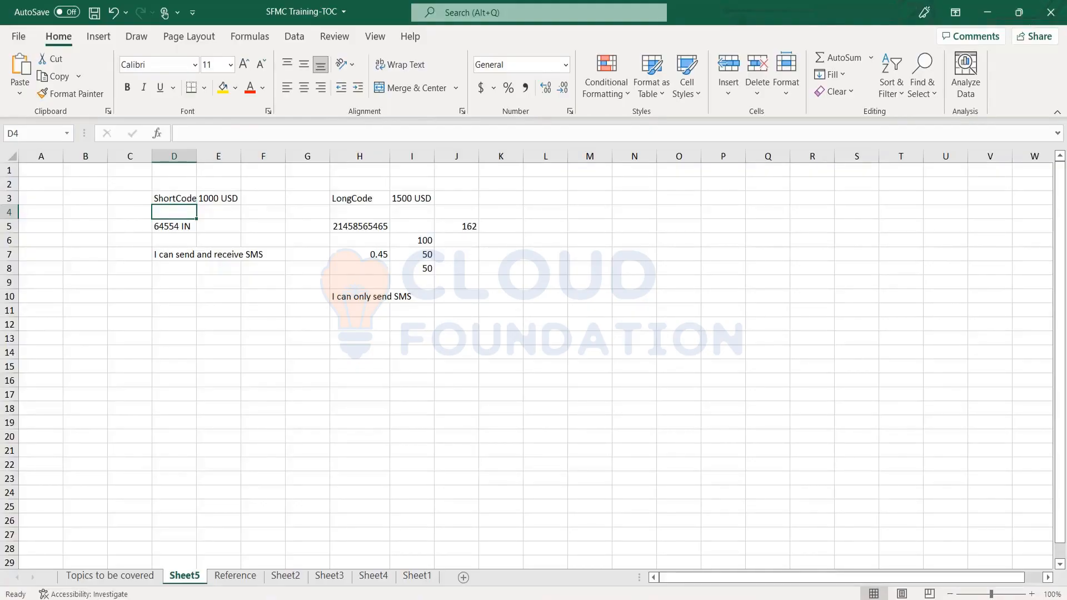
key("Down")
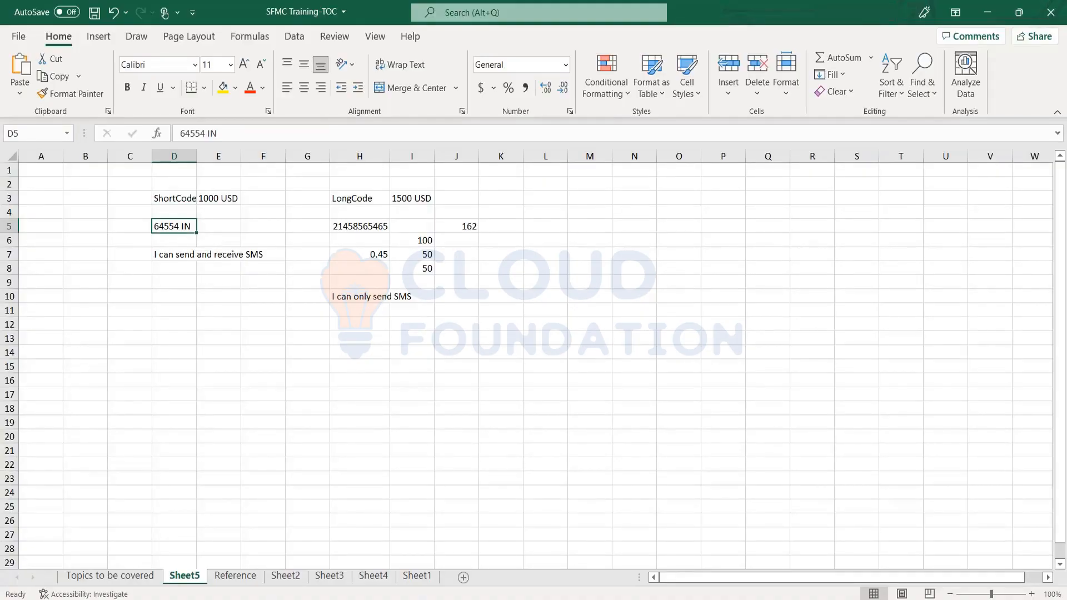
key("Up")
key("Up")
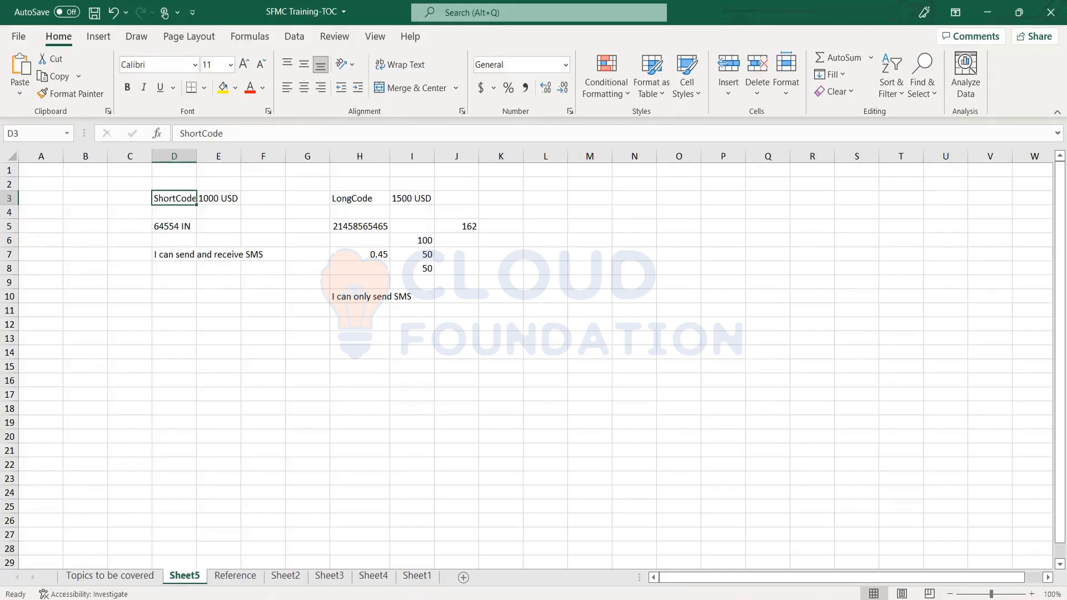
Enter a second sample short code, "65654 DE", in cell D6 beneath the "64554 IN" entry.
key("Down")
key("Down")
key("Down")
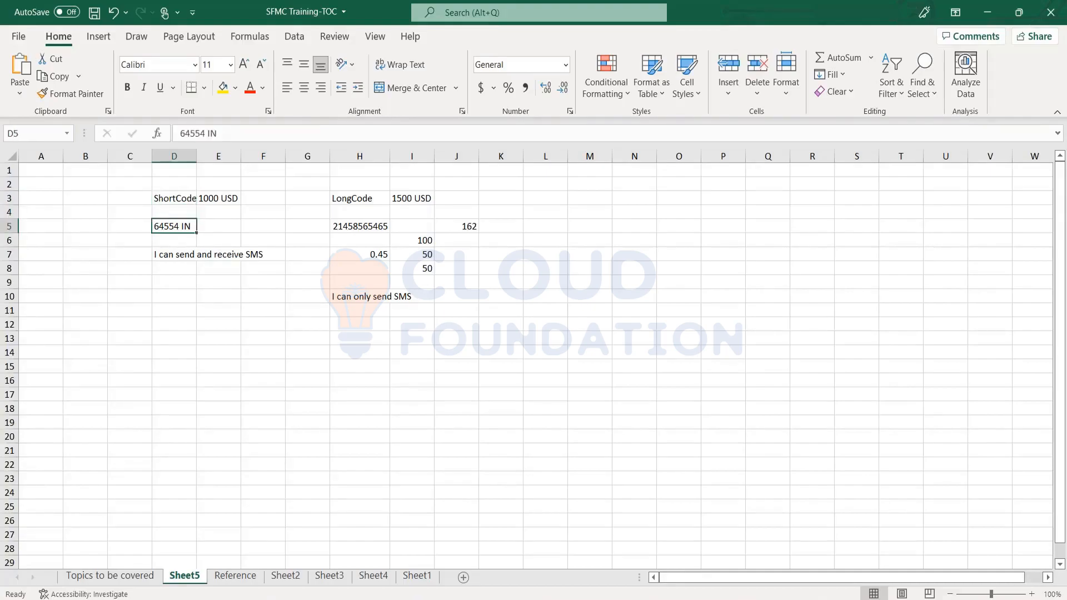
type("ghjh")
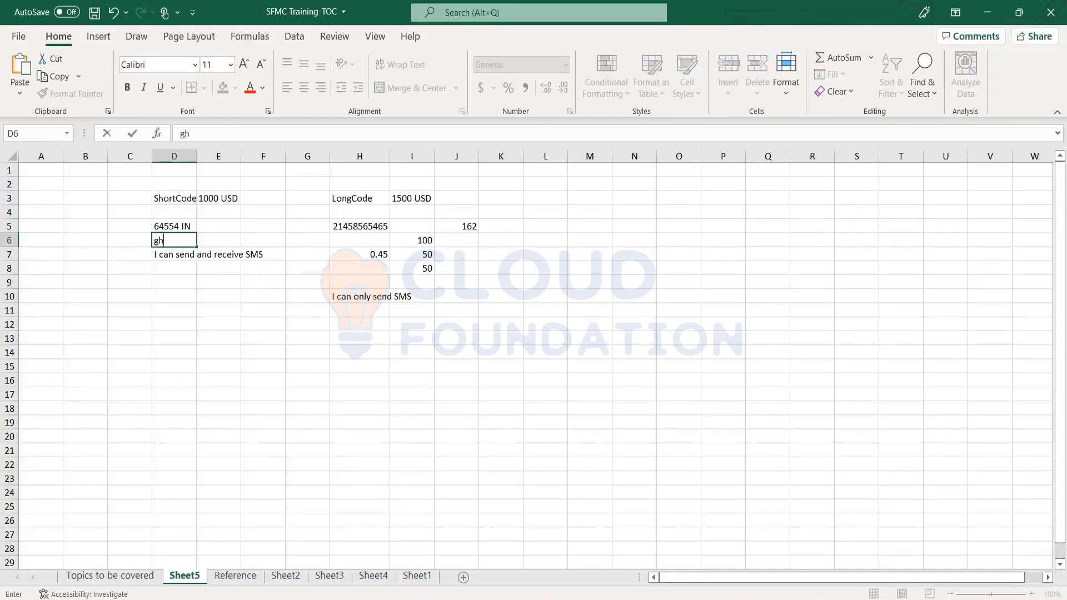
key("BackSpace")
key("BackSpace")
key("BackSpace")
key("BackSpace")
type("65654 DE")
key("Return")
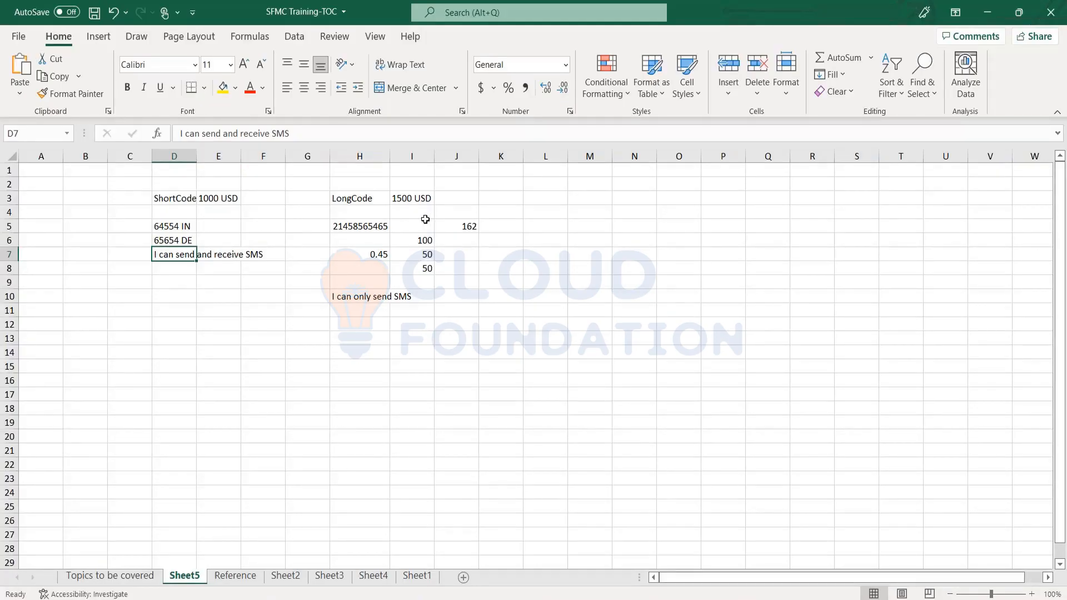
left_click(345, 202)
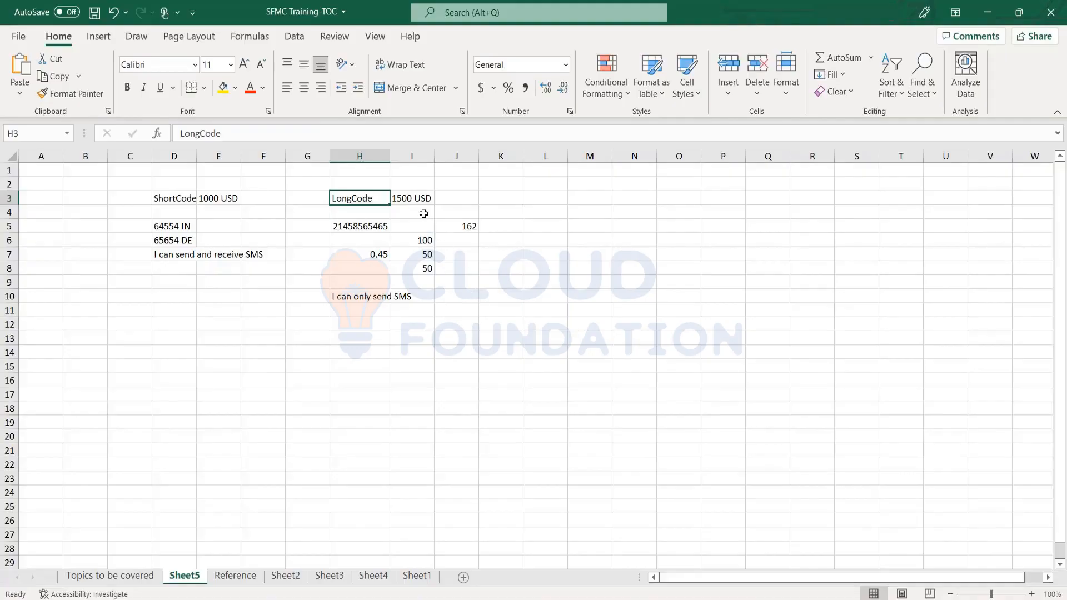
left_click(414, 201)
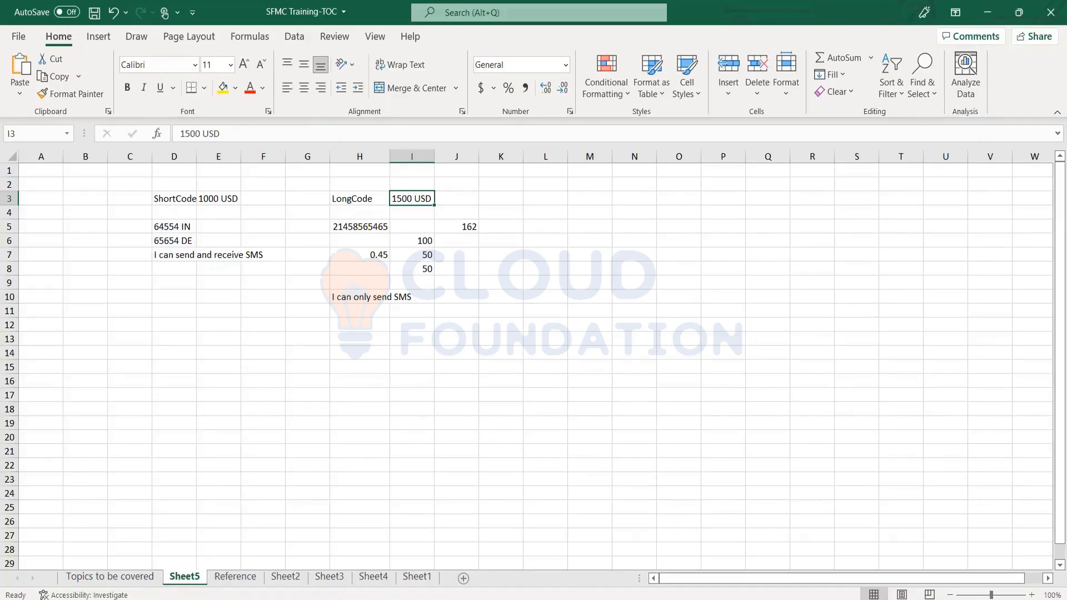
Switch to the MobileConnect Administration page, open its settings for editing and confirm the Clear List option for the Held List.
left_click(336, 547)
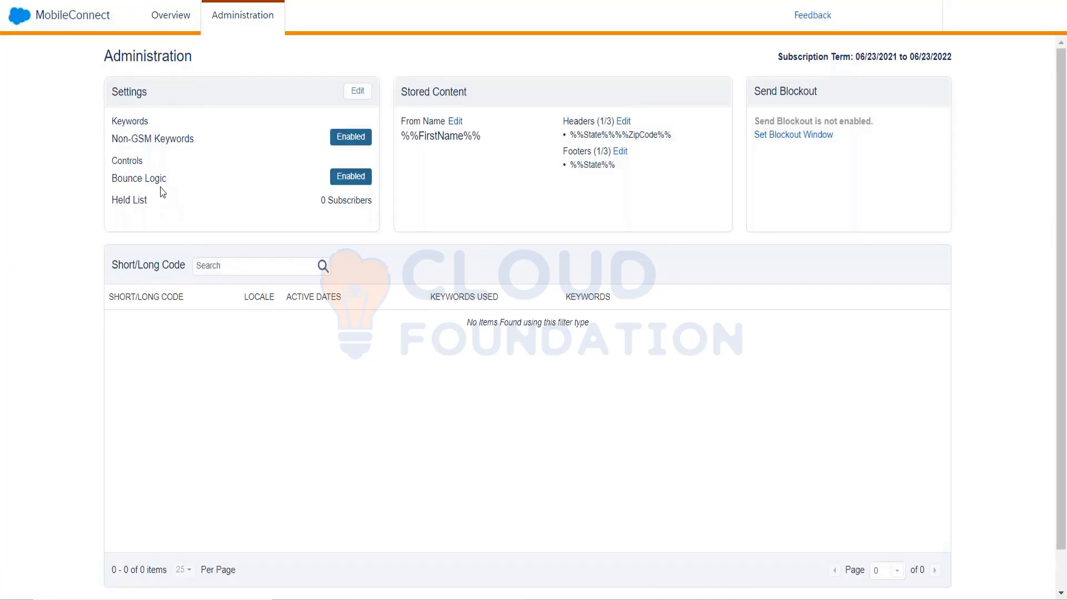
left_click(360, 94)
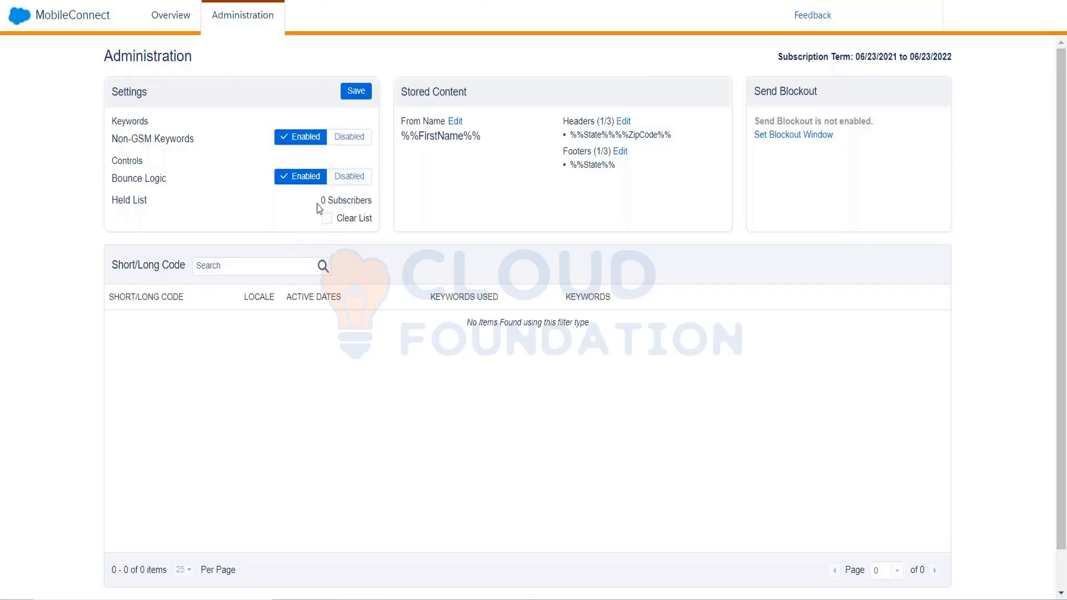
left_click_drag(334, 203, 322, 230)
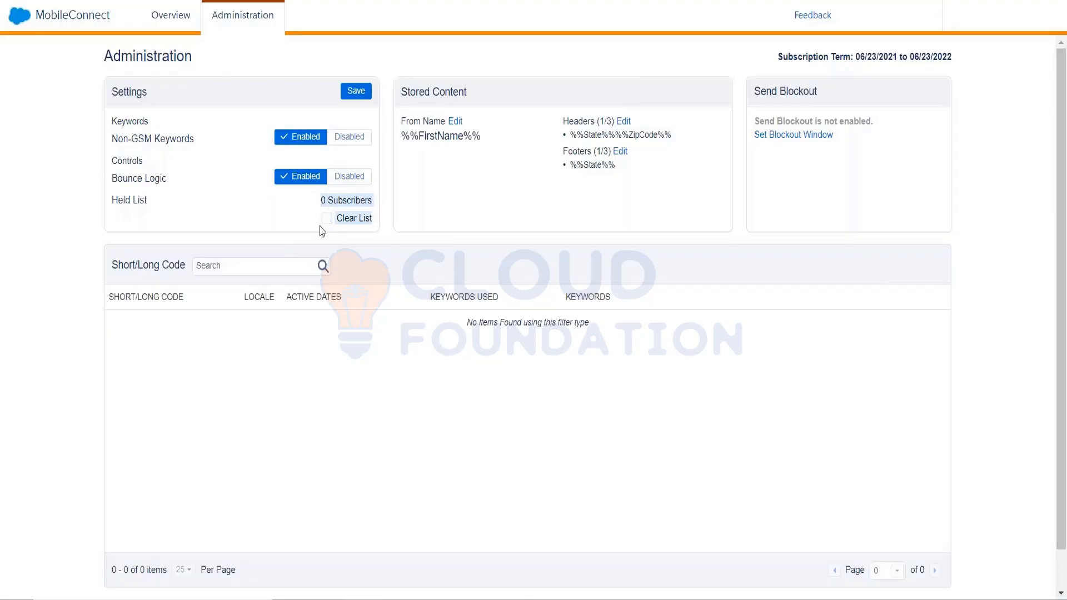
left_click(321, 230)
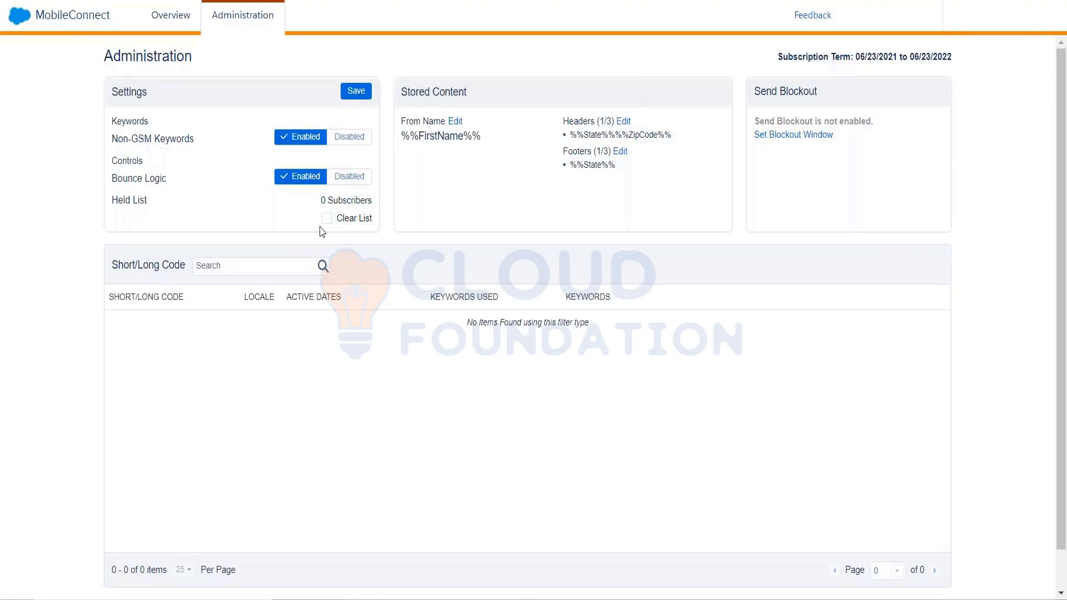
left_click(328, 218)
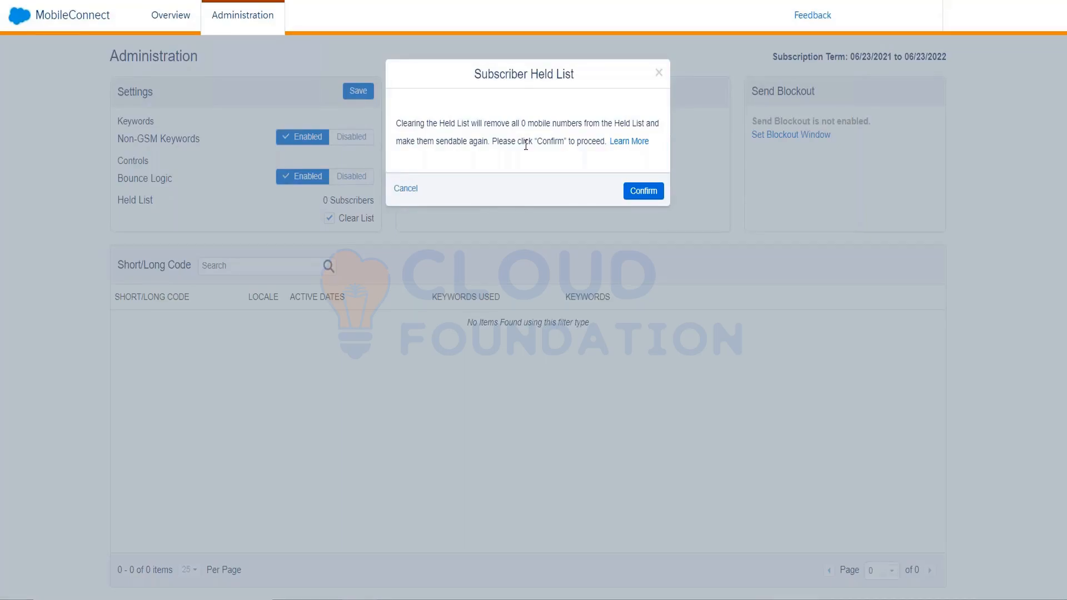
left_click(644, 191)
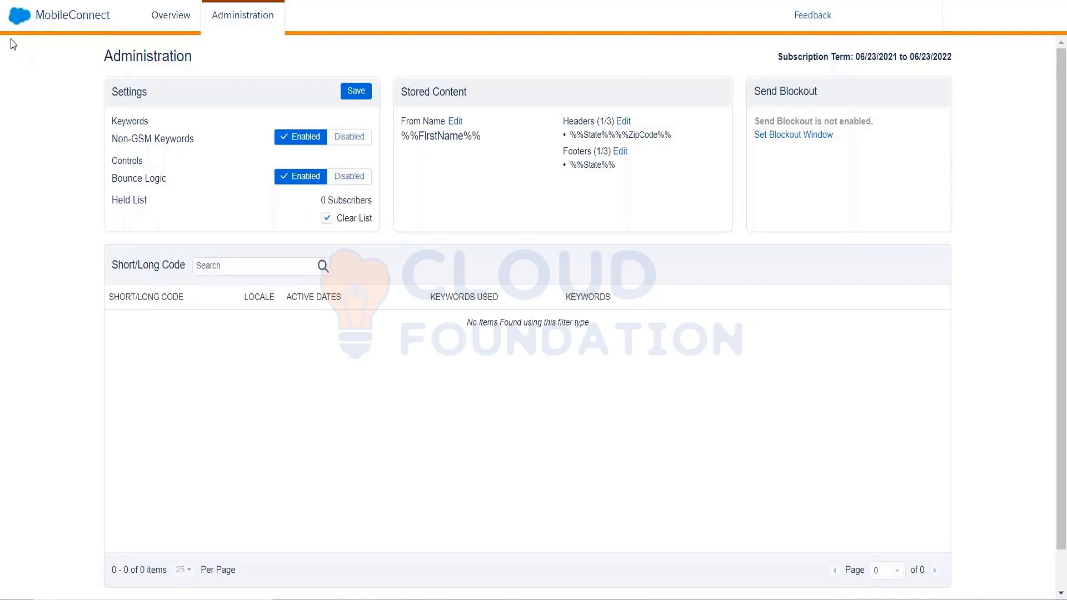
View the Mobile Studio apps in Marketing Cloud and choose MobileConnect 2.0.
mouse_move(10, 33)
mouse_move(106, 130)
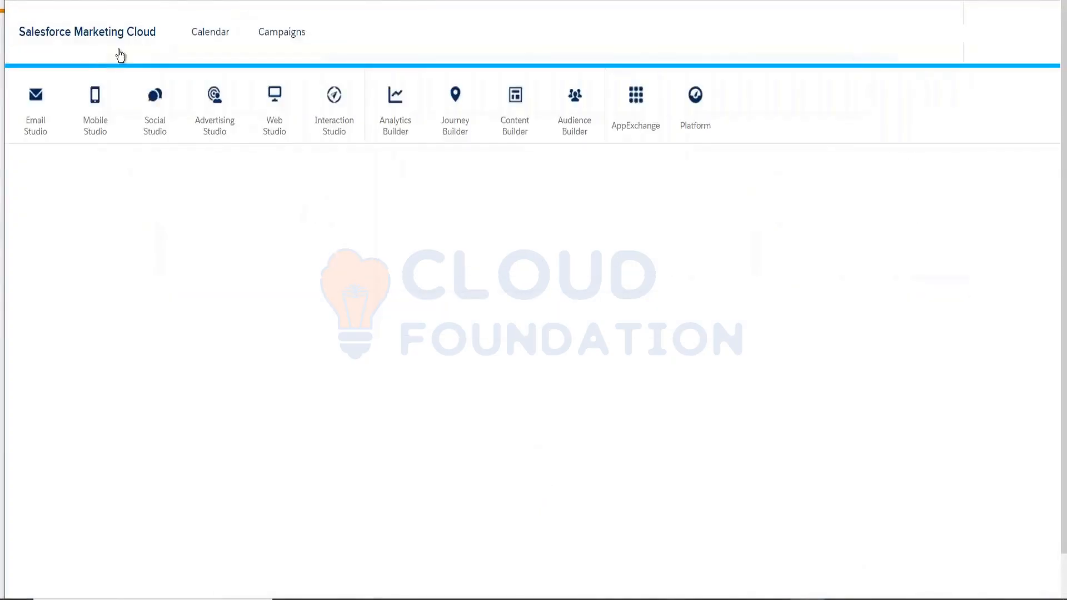
mouse_move(98, 119)
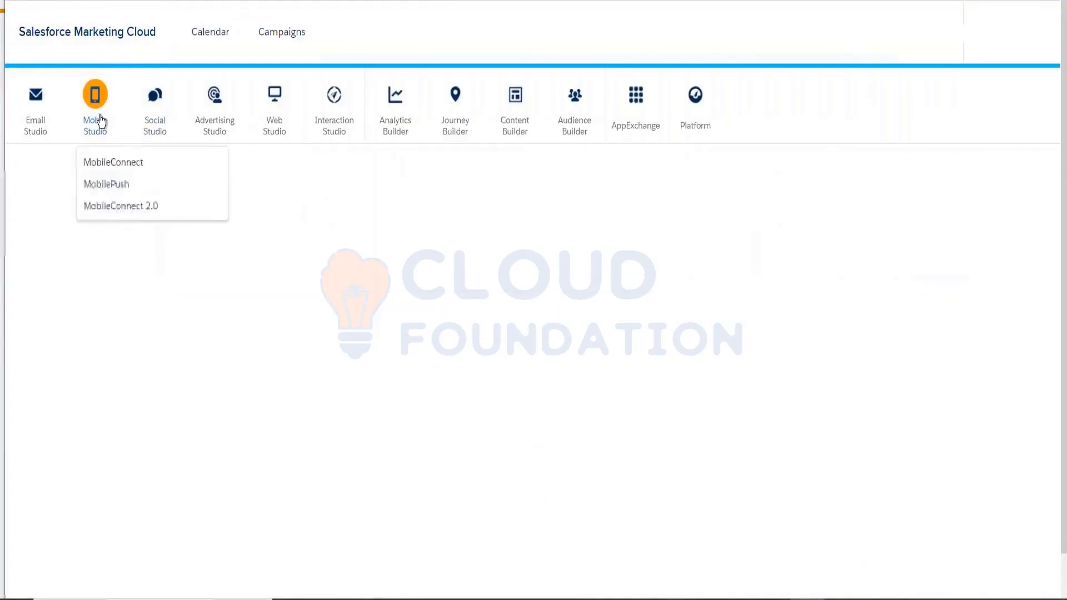
left_click(106, 207)
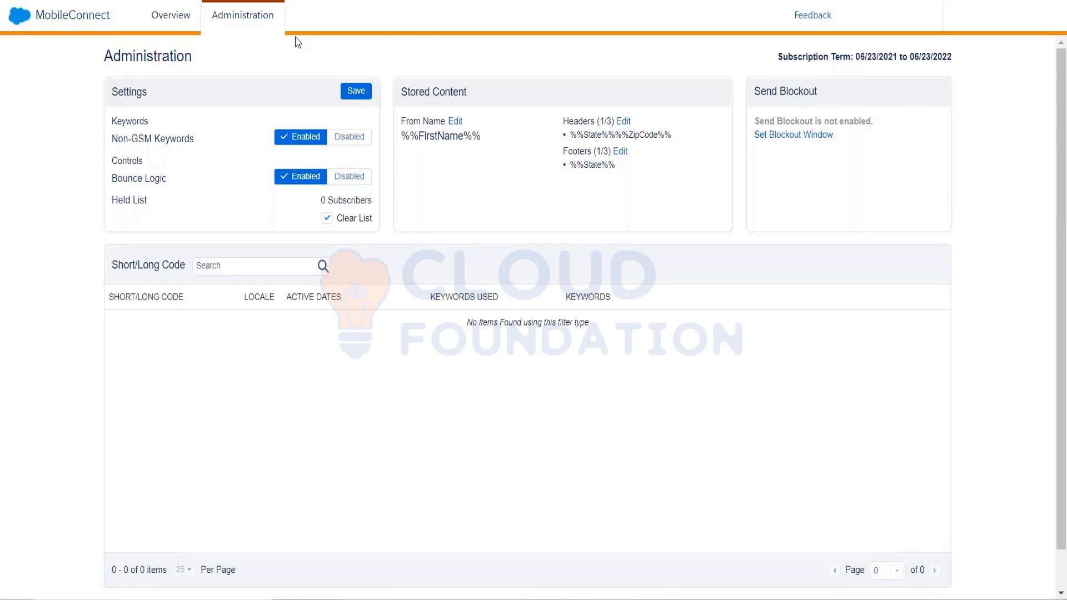
Start a new message from the MobileConnect Overview using the Outbound template and proceed to its properties.
left_click(192, 20)
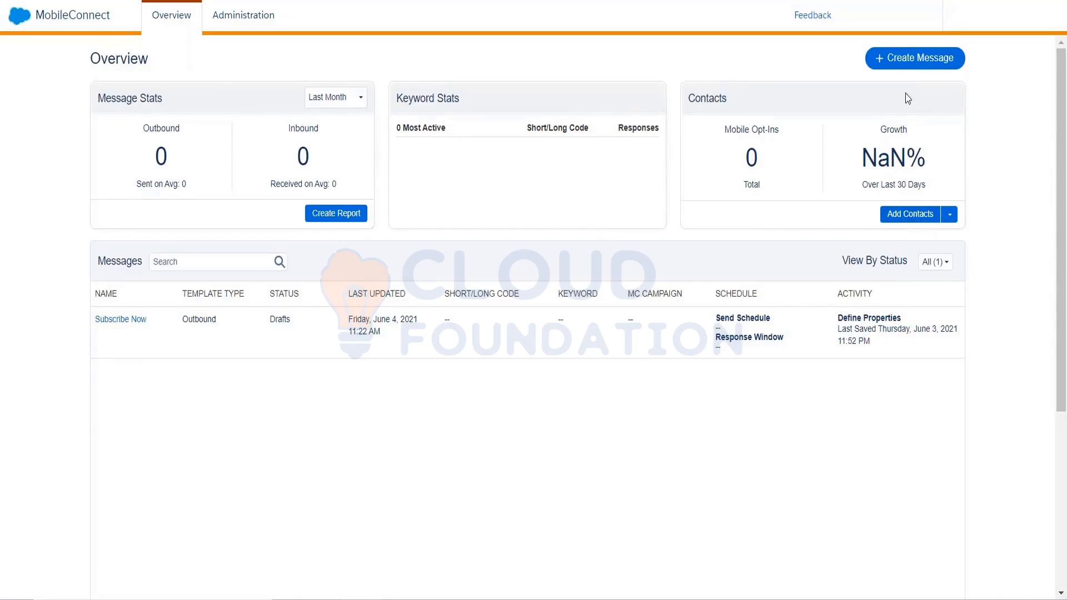
left_click(905, 61)
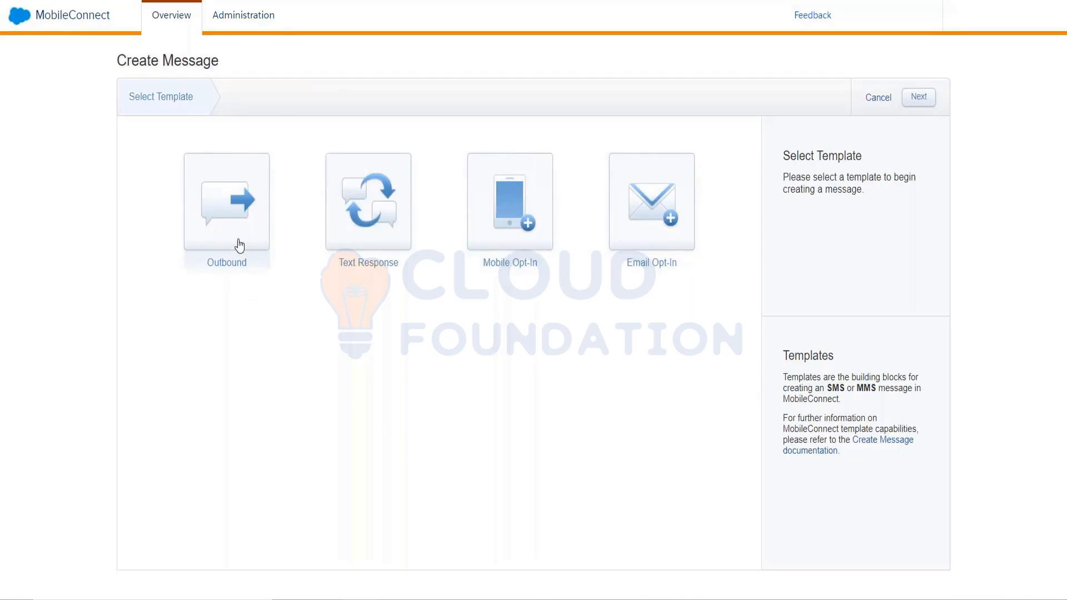
left_click(365, 223)
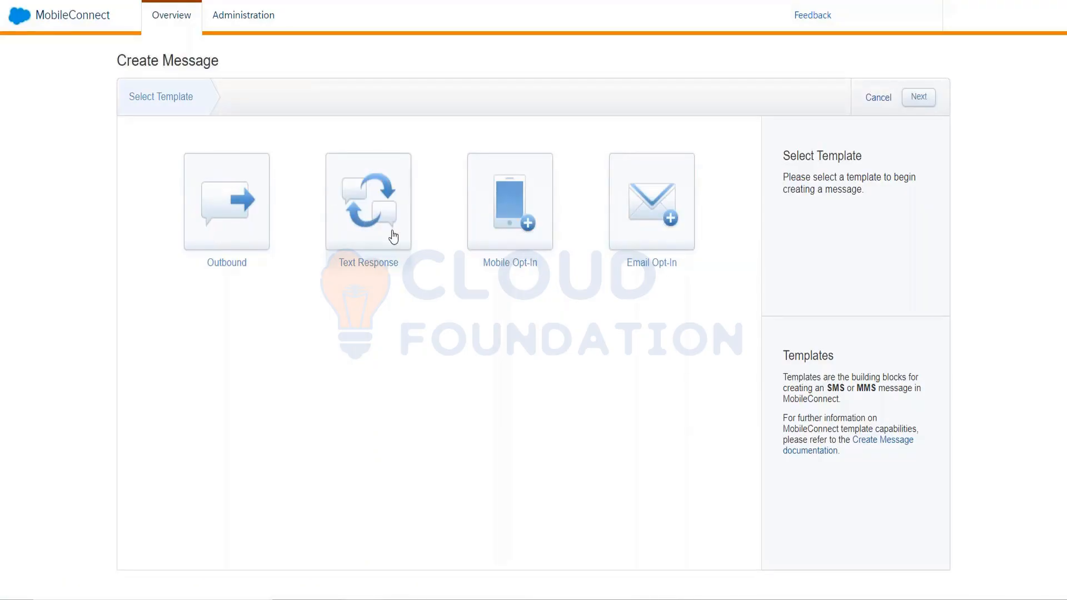
left_click(251, 251)
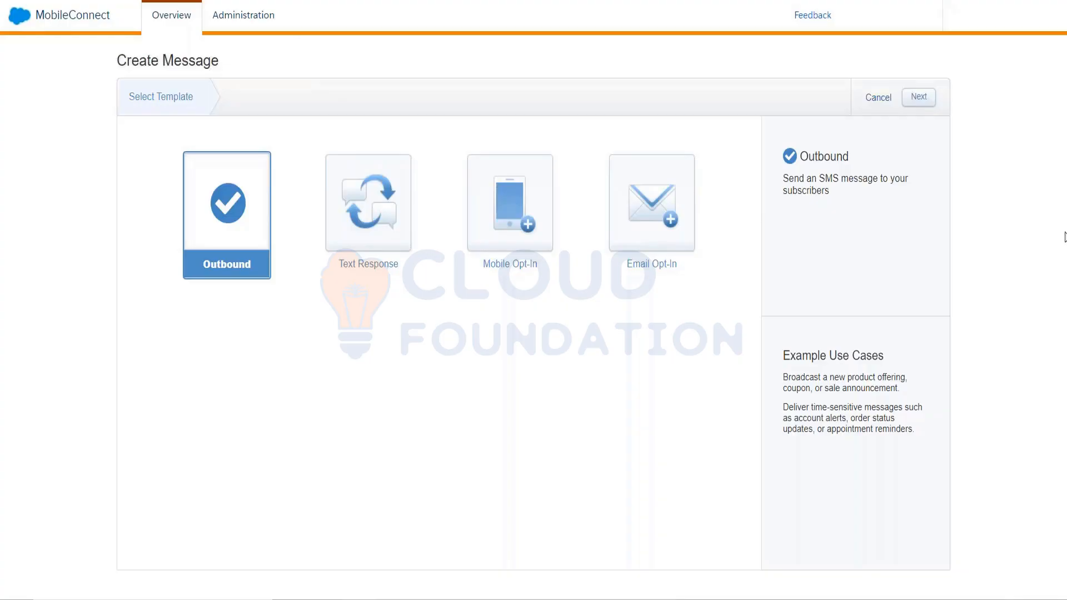
left_click(925, 101)
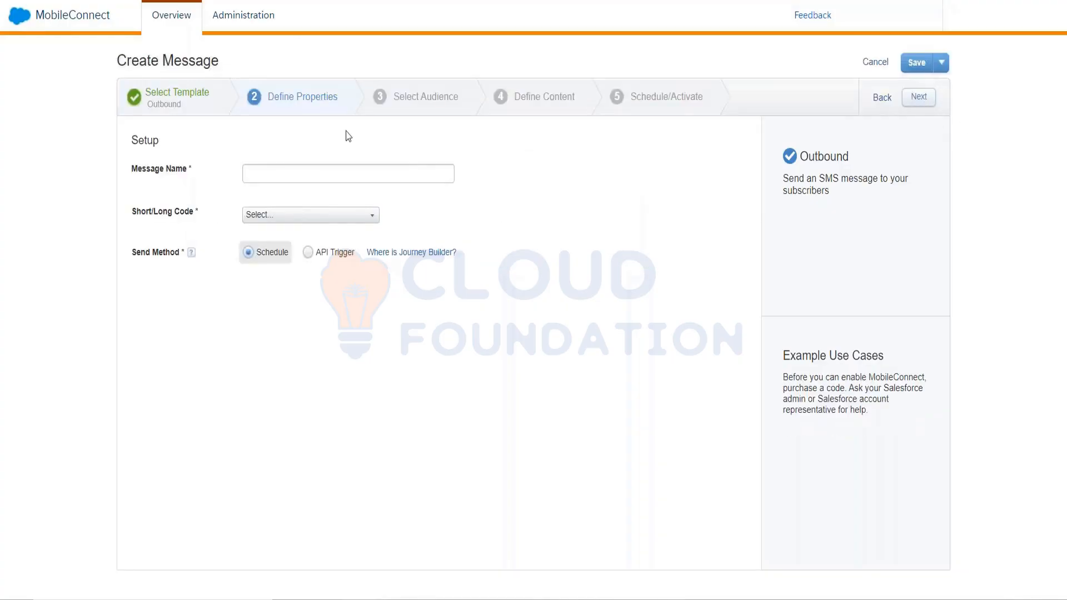
Name the outbound message "fdgvhb" and open the Short/Long Code choices.
left_click(316, 167)
type("fdgvhb")
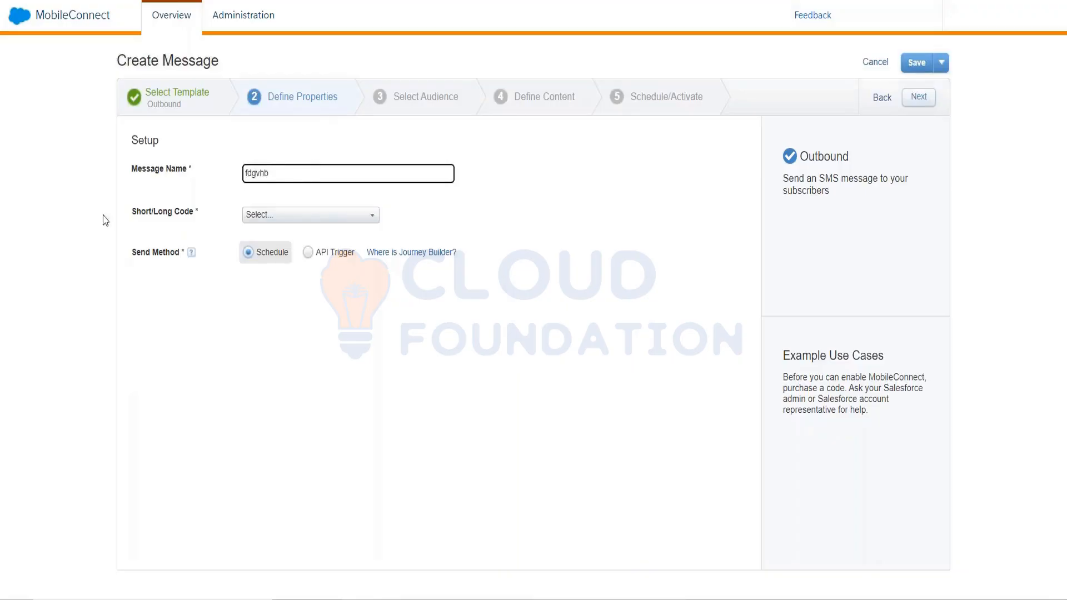
key("ctrl+a")
left_click(304, 215)
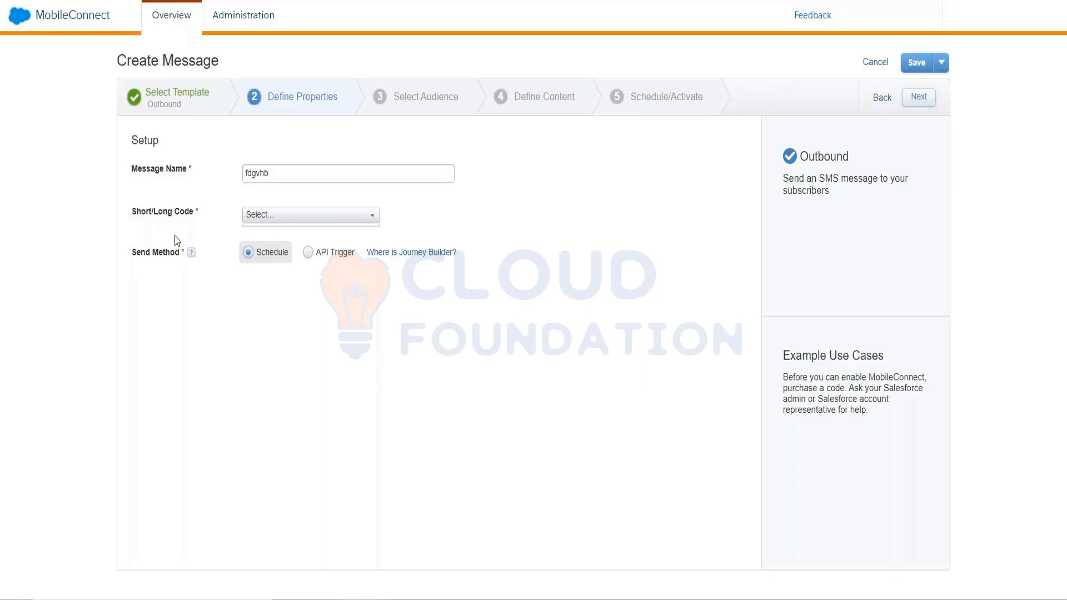
Set the outbound message's send method to API Trigger.
left_click(282, 219)
left_click(308, 255)
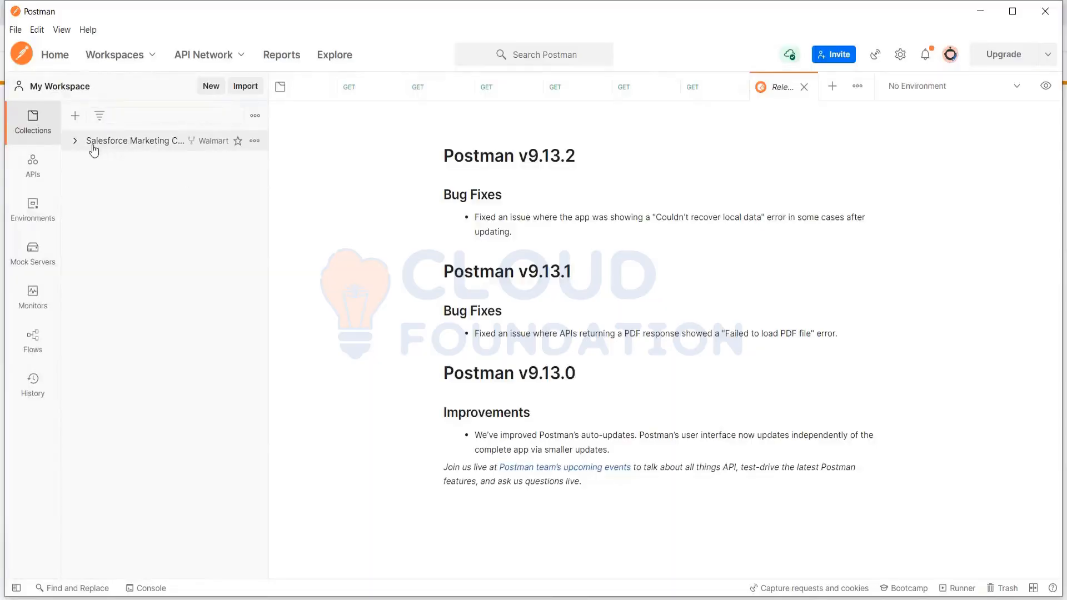
Switch to Postman and expand Messaging & Journeys with its REST and SOAP folders, examining the requests in the SMS folder.
left_click(75, 146)
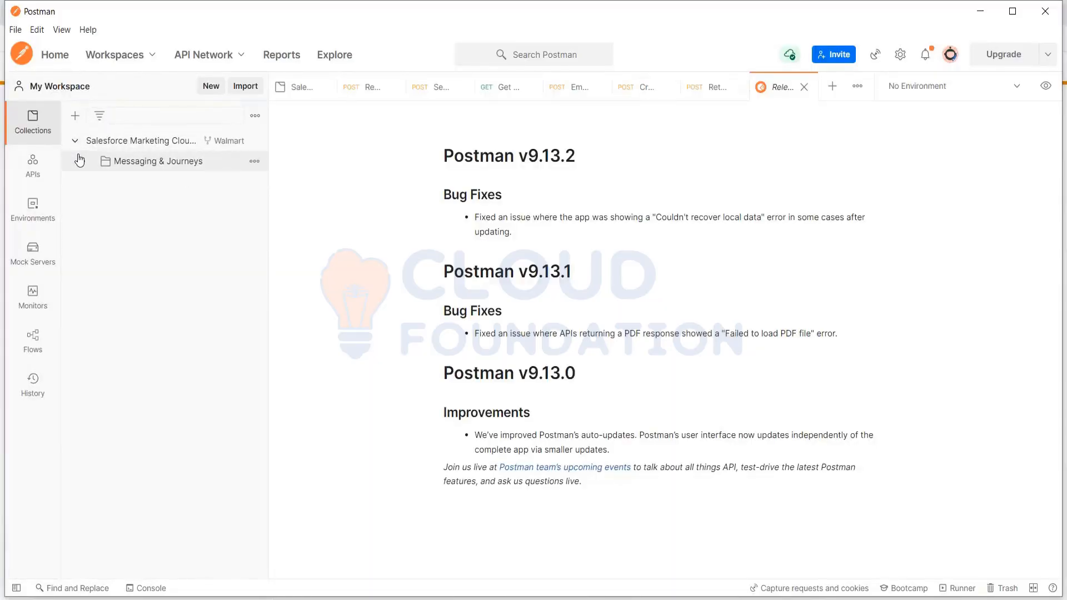
left_click(80, 160)
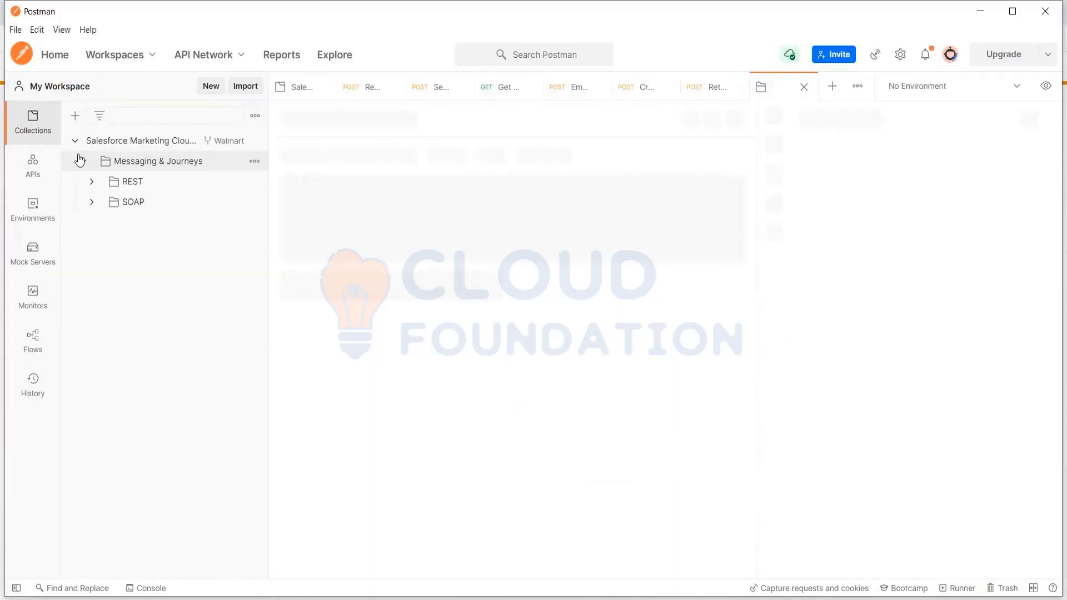
left_click(92, 202)
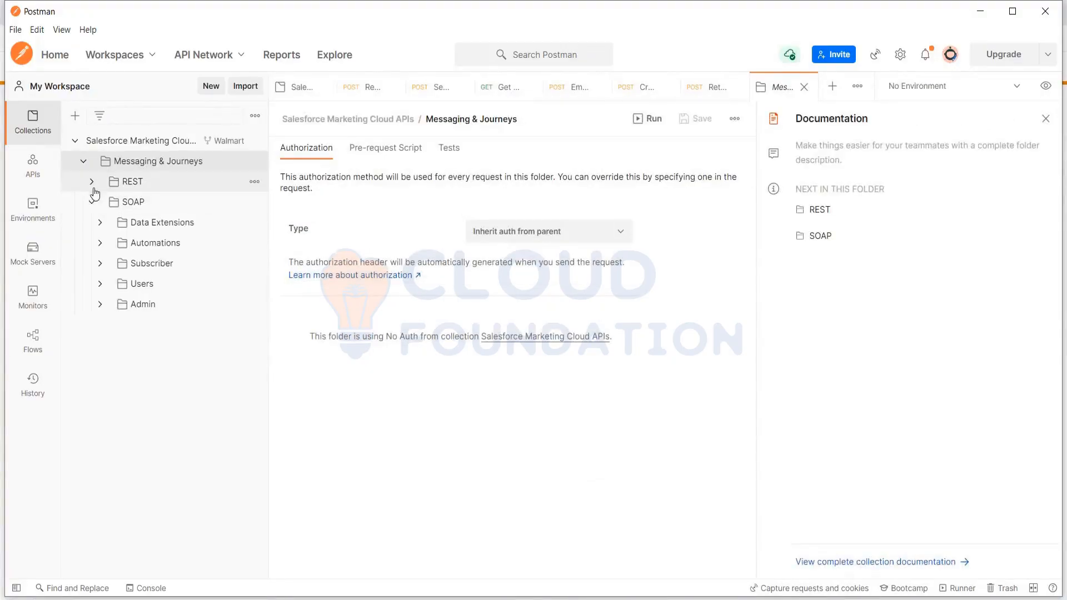
left_click(93, 184)
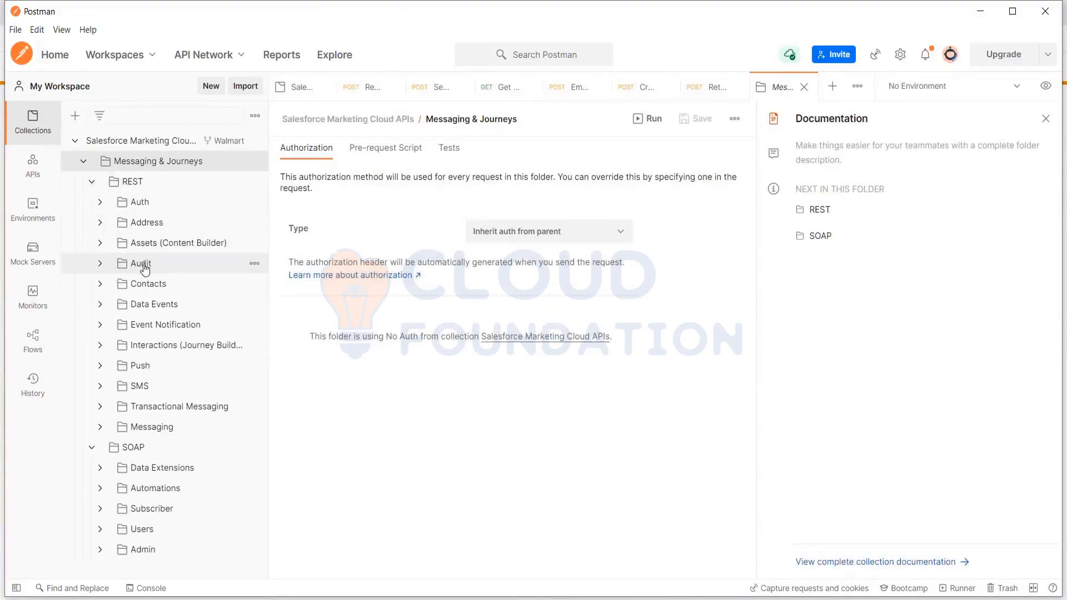
left_click(140, 385)
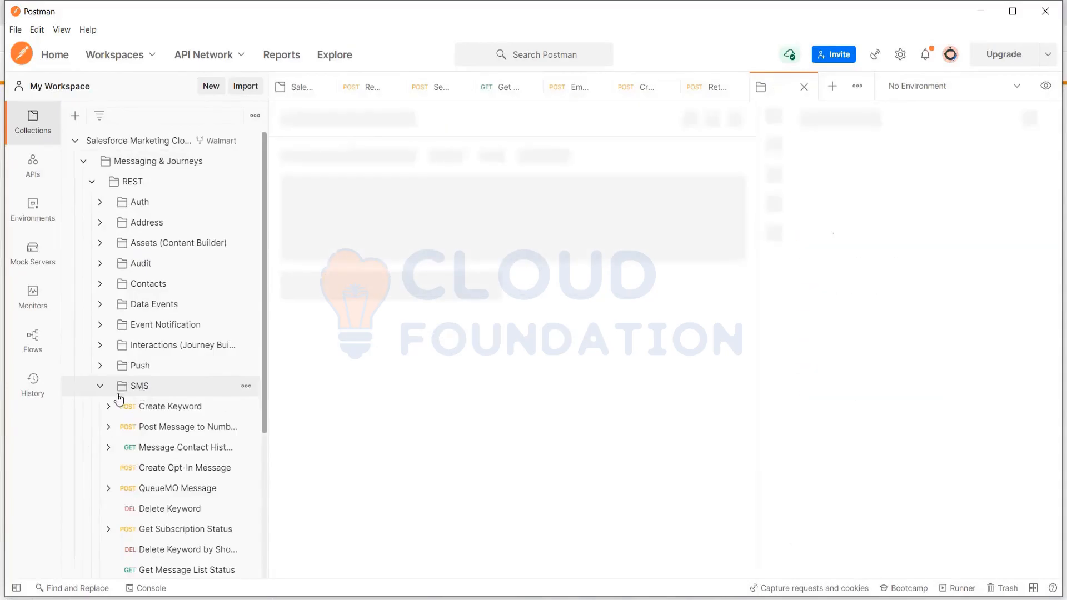
scroll(211, 439, "down", 3)
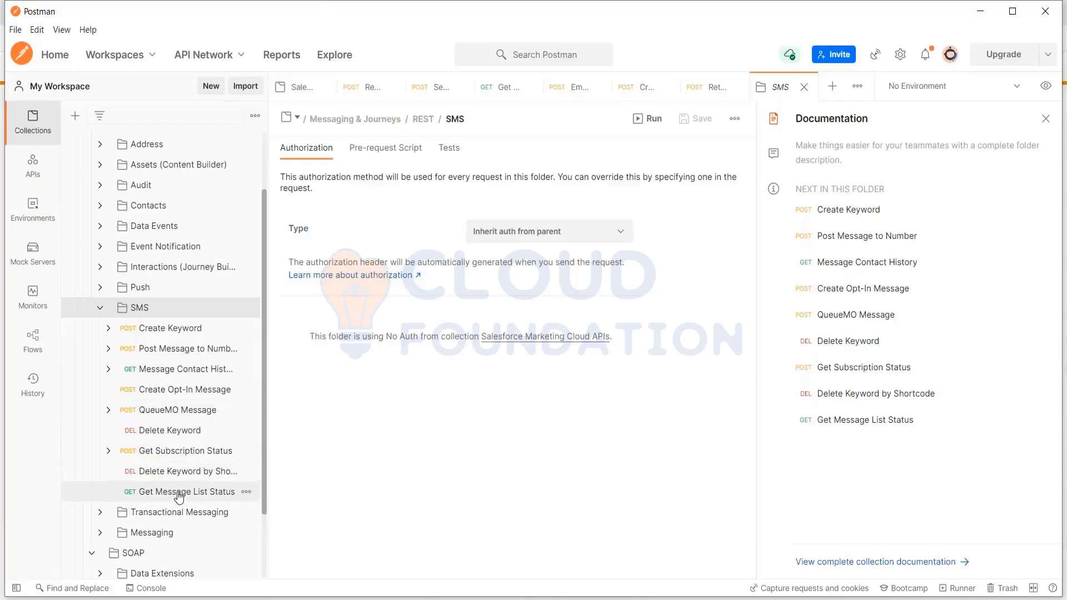
Compare the requests in the REST Messaging folder with those in the SMS folder.
left_click(100, 307)
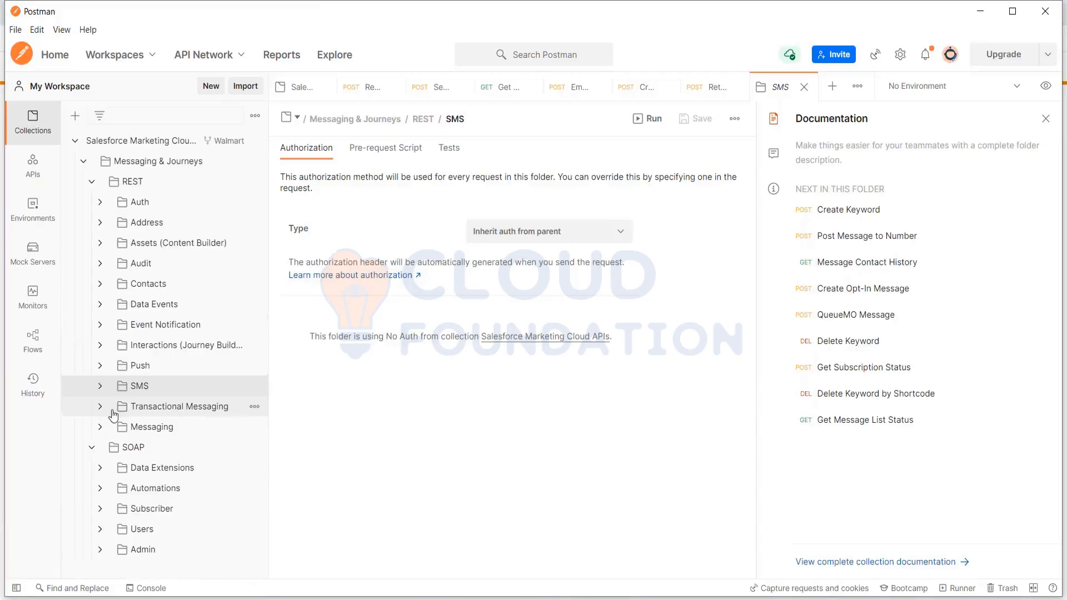
left_click(102, 427)
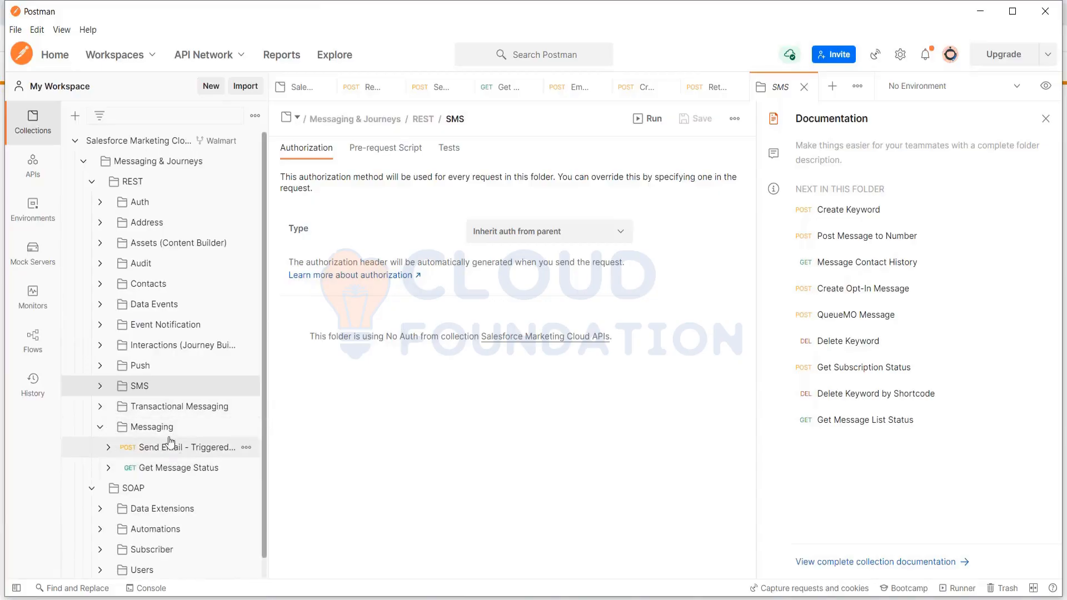
left_click(100, 428)
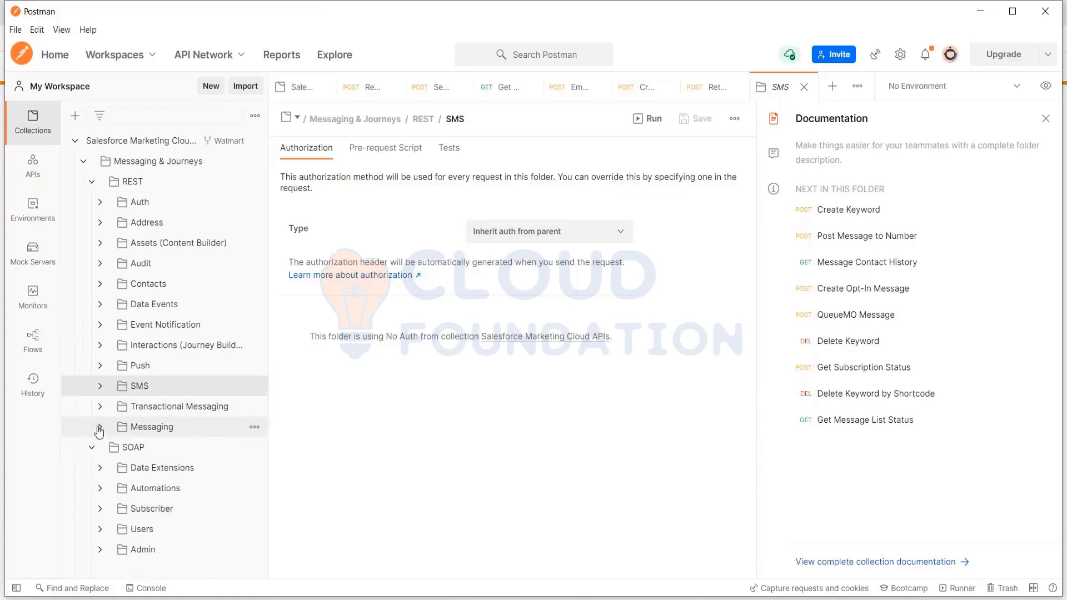
left_click(102, 388)
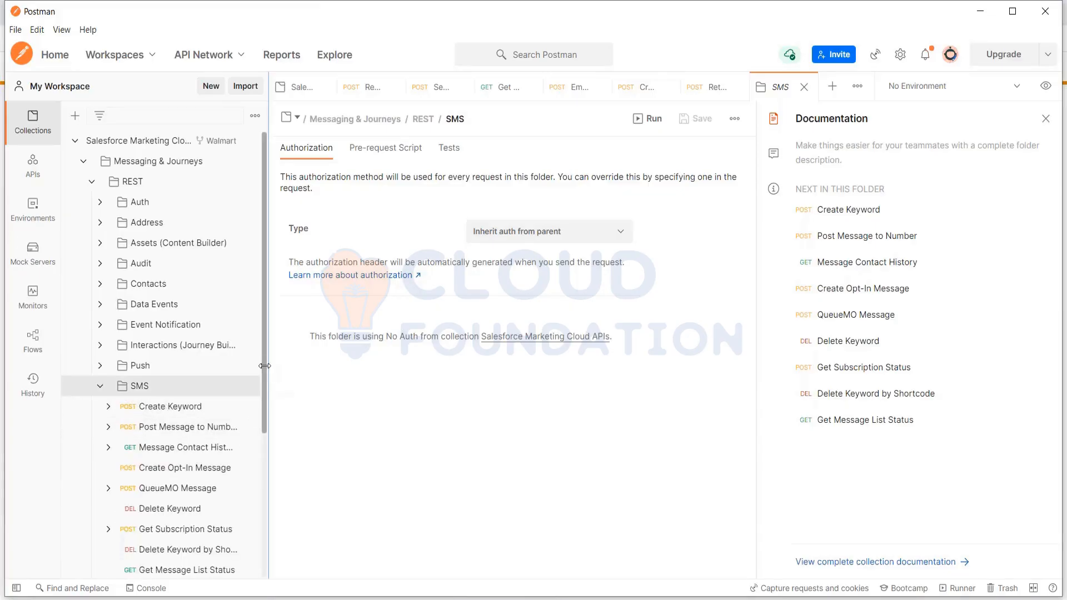
scroll(264, 383, "down", 1)
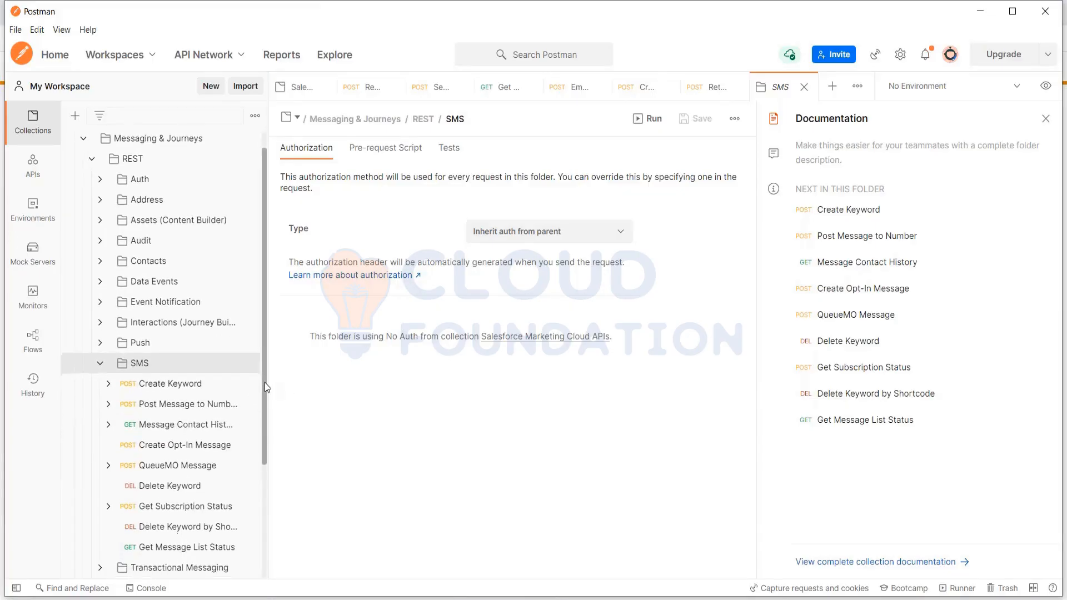
left_click(97, 365)
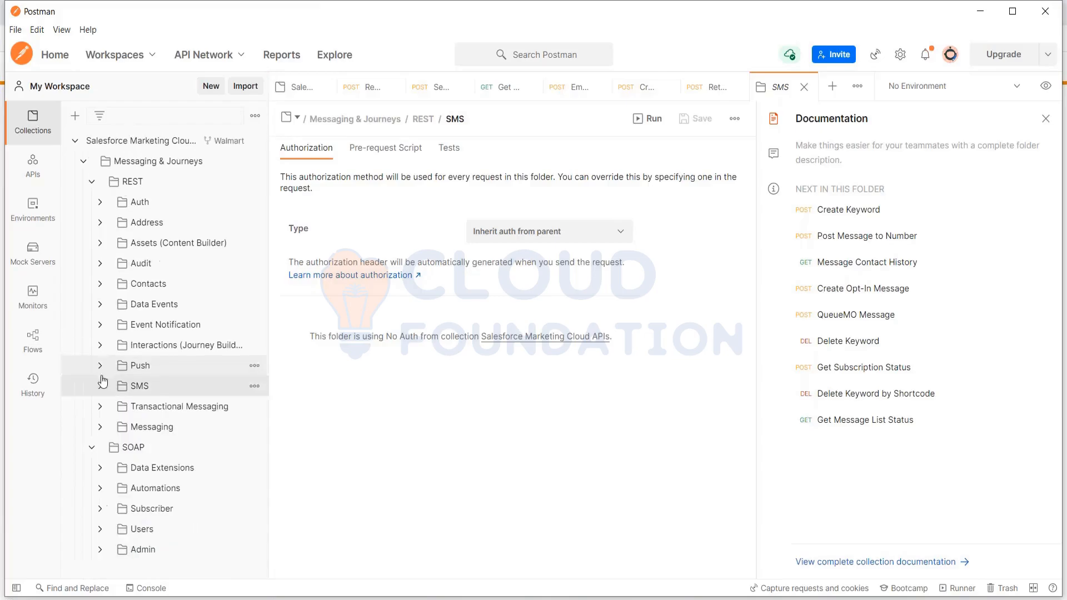
Open the Send Email - Triggered Send Definition request from the Messaging folder and highlight the recipient attributes in its body.
left_click(100, 428)
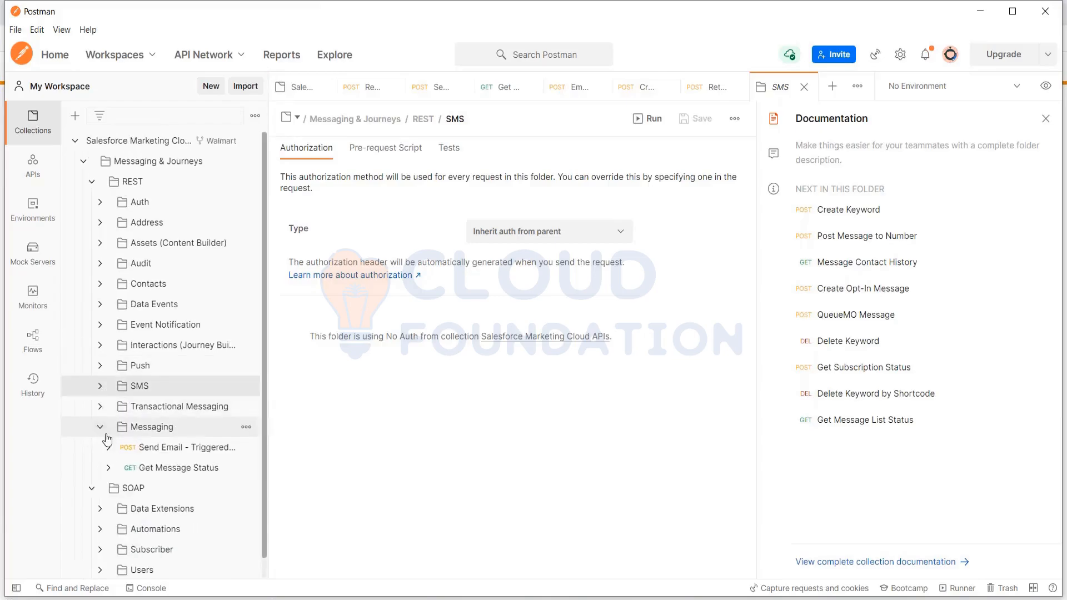
left_click(190, 454)
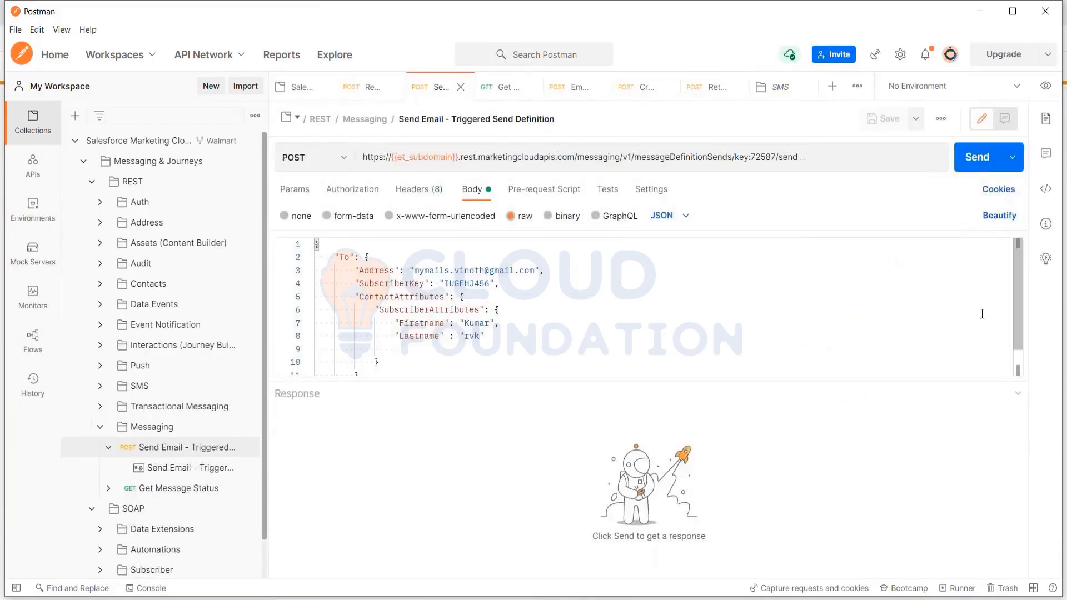
left_click(501, 335)
left_click_drag(502, 336, 355, 271)
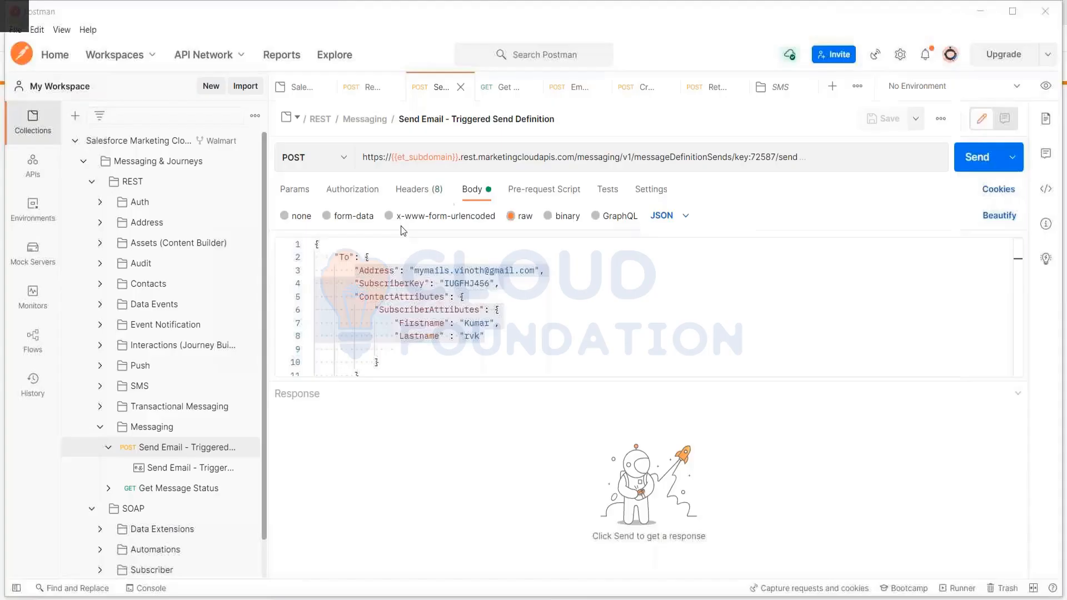
left_click_drag(485, 336, 355, 270)
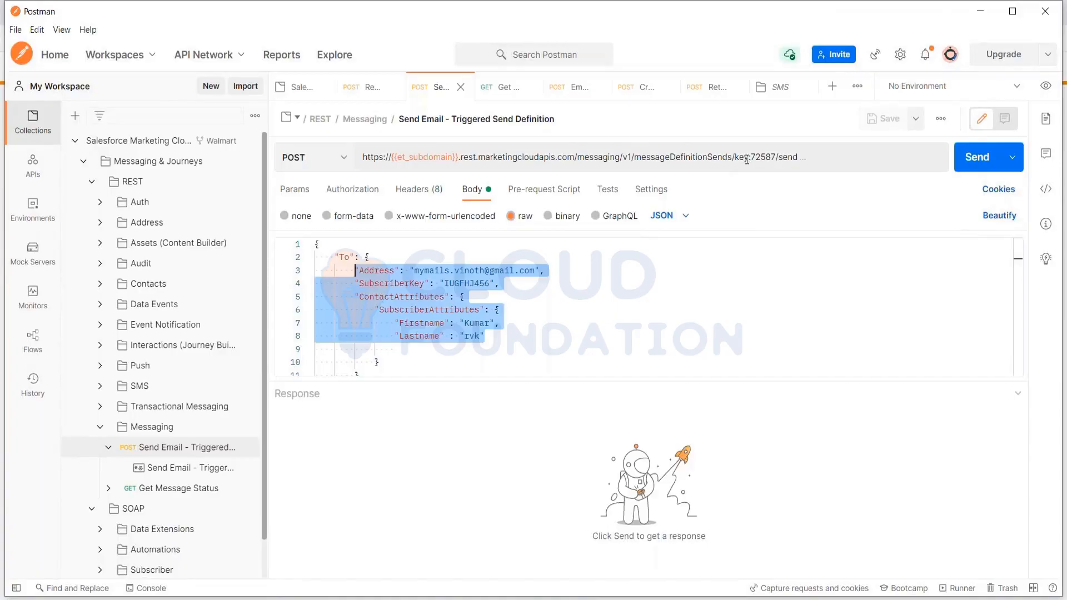
Highlight the message definition key in the request URL and return to the JSON body.
left_click_drag(748, 158, 776, 163)
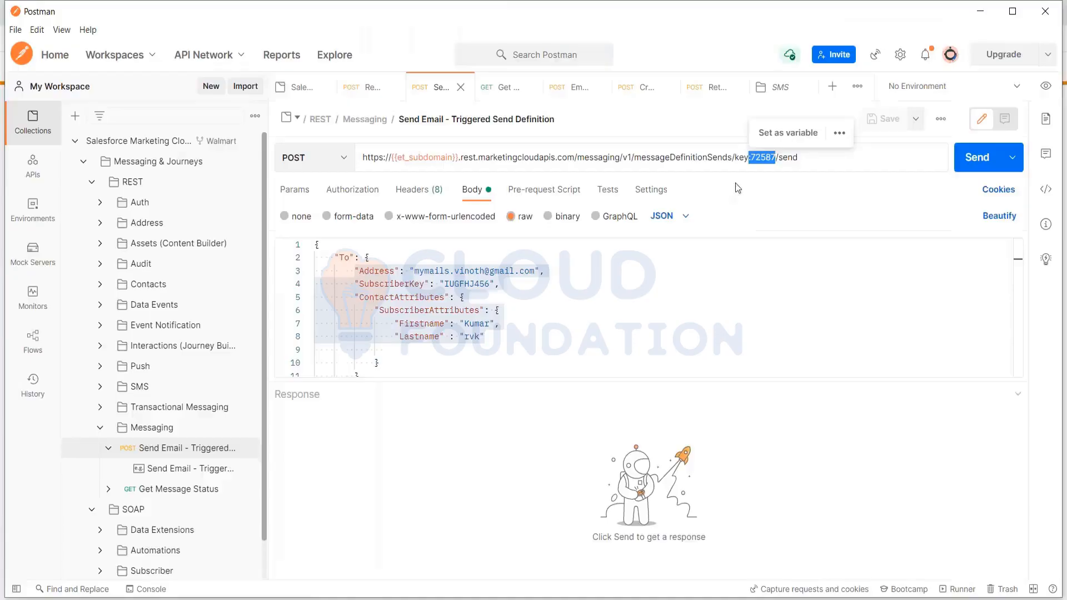
left_click(752, 157)
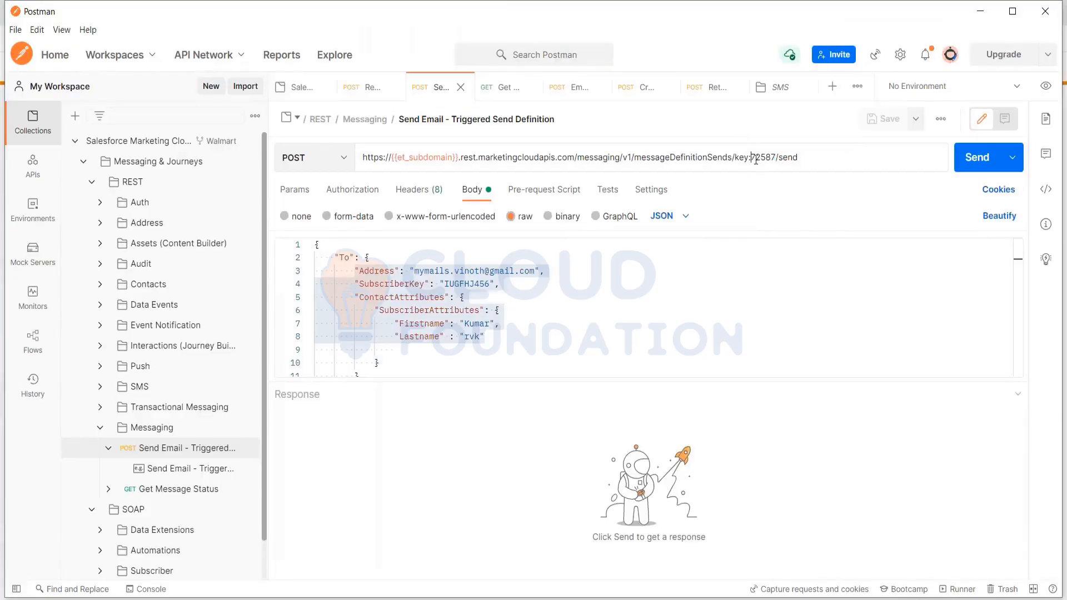
left_click_drag(752, 157, 772, 157)
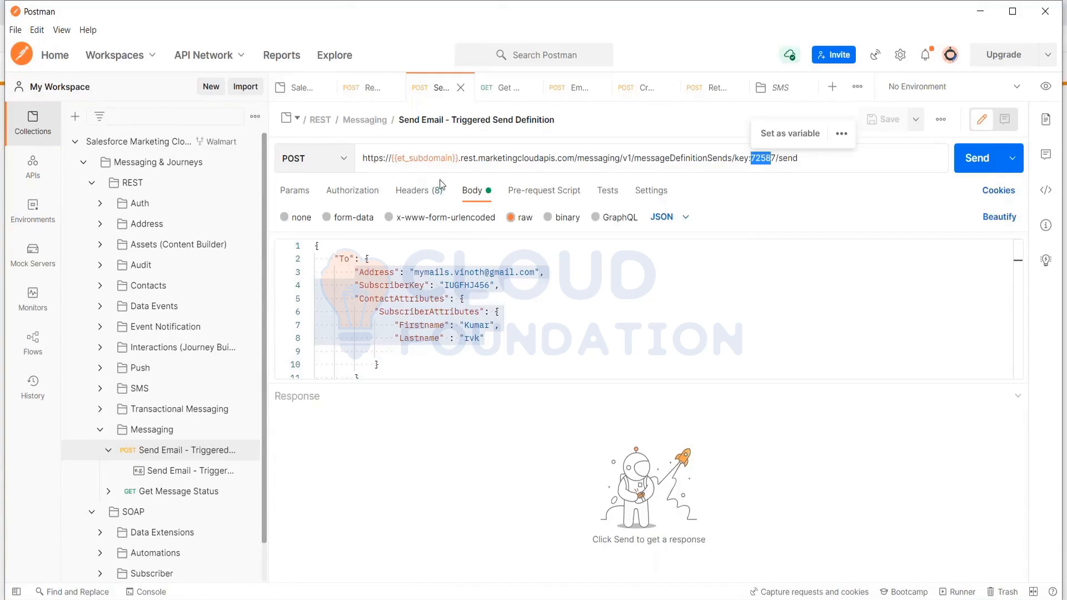
left_click(429, 370)
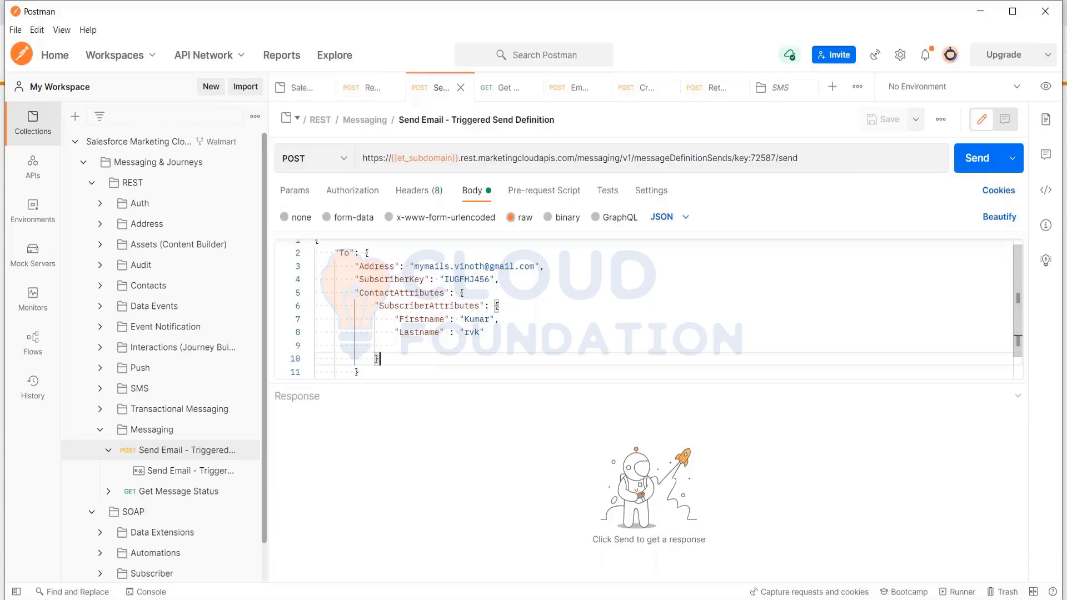
Switch to Journey Builder, add an SMS activity before the Inbox activity and open its activity summary.
left_click(339, 599)
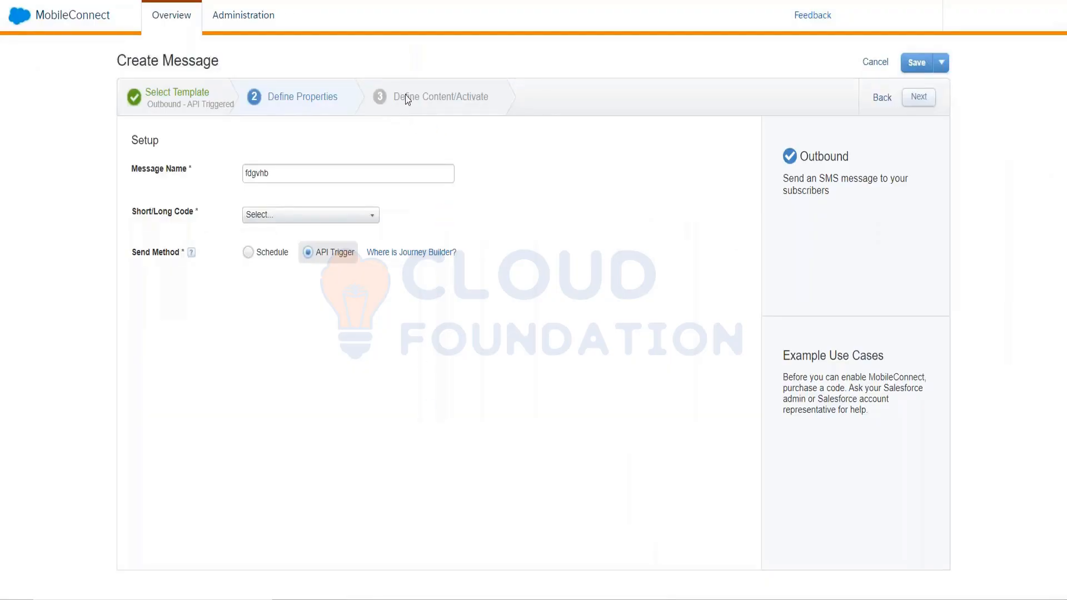
left_click(282, 225)
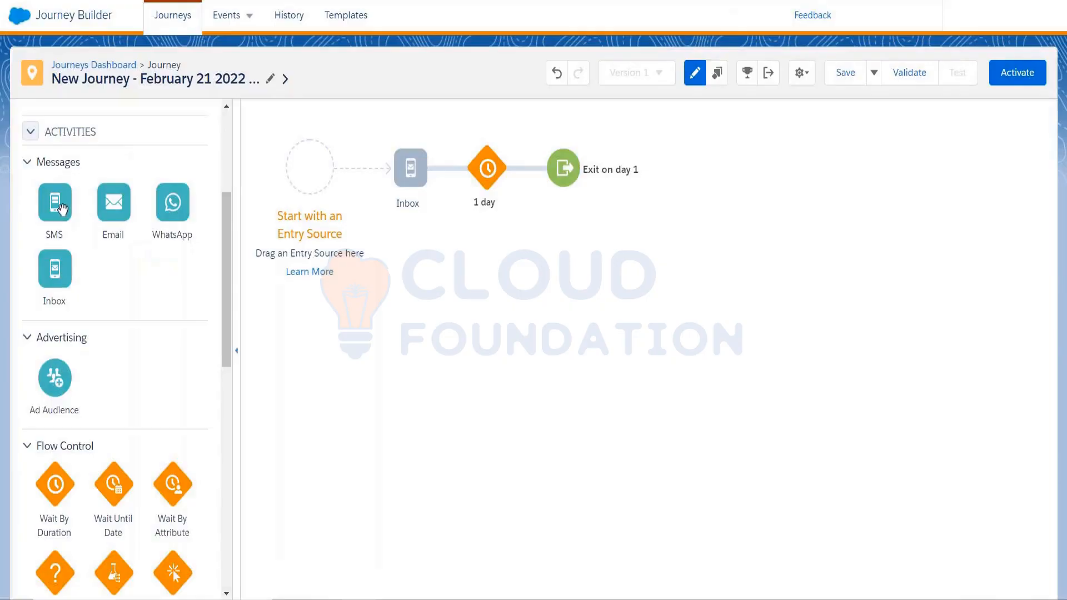
left_click_drag(61, 209, 408, 178)
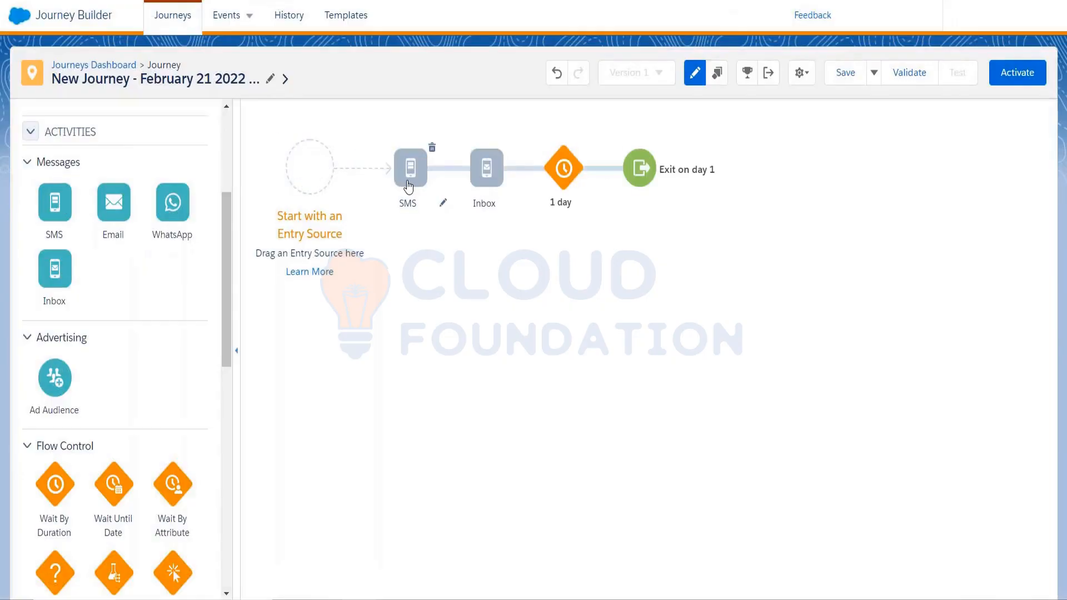
left_click(410, 169)
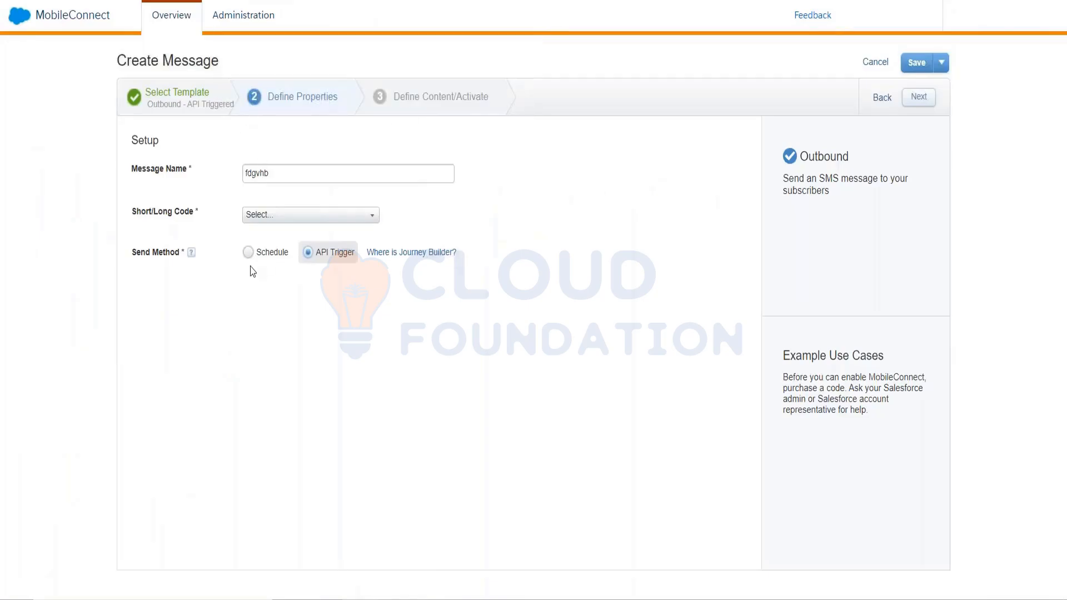
left_click(252, 259)
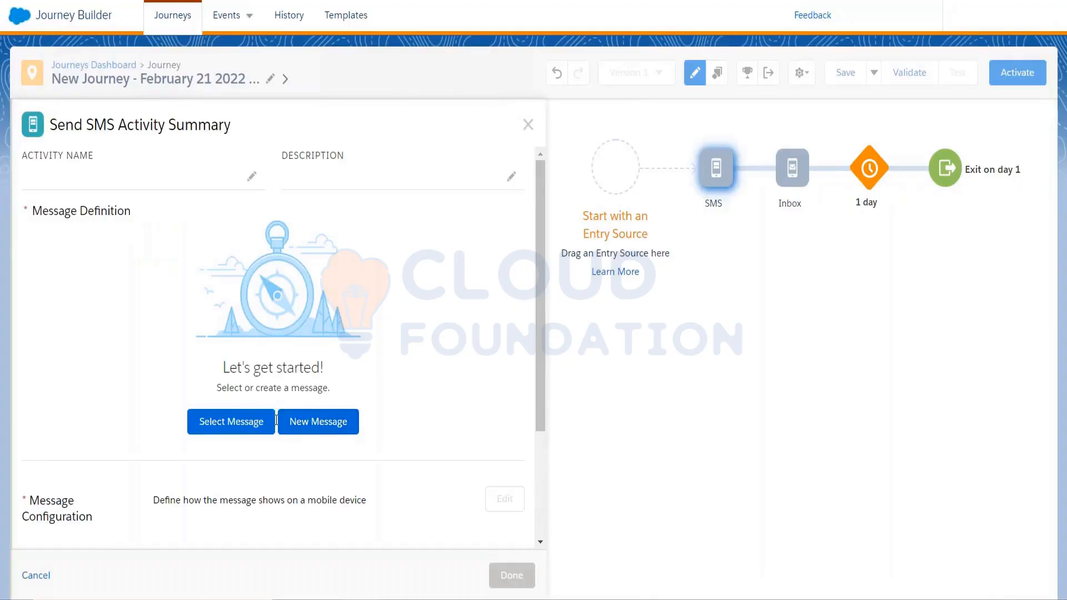
Create a new message for the SMS activity with the text "Thanks for showing interest!".
left_click(295, 431)
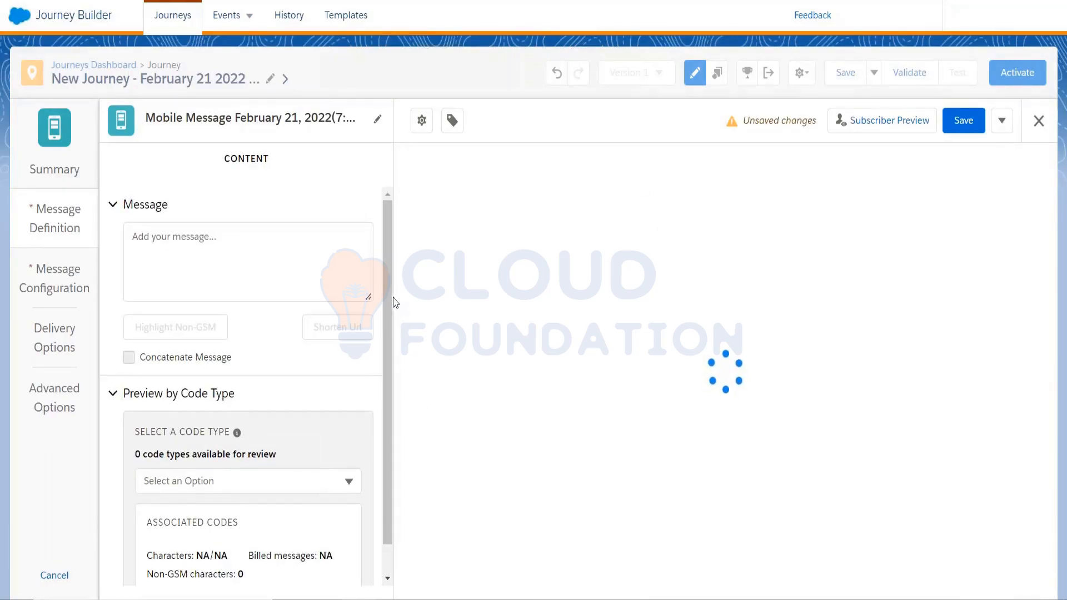
scroll(389, 299, "down", 2)
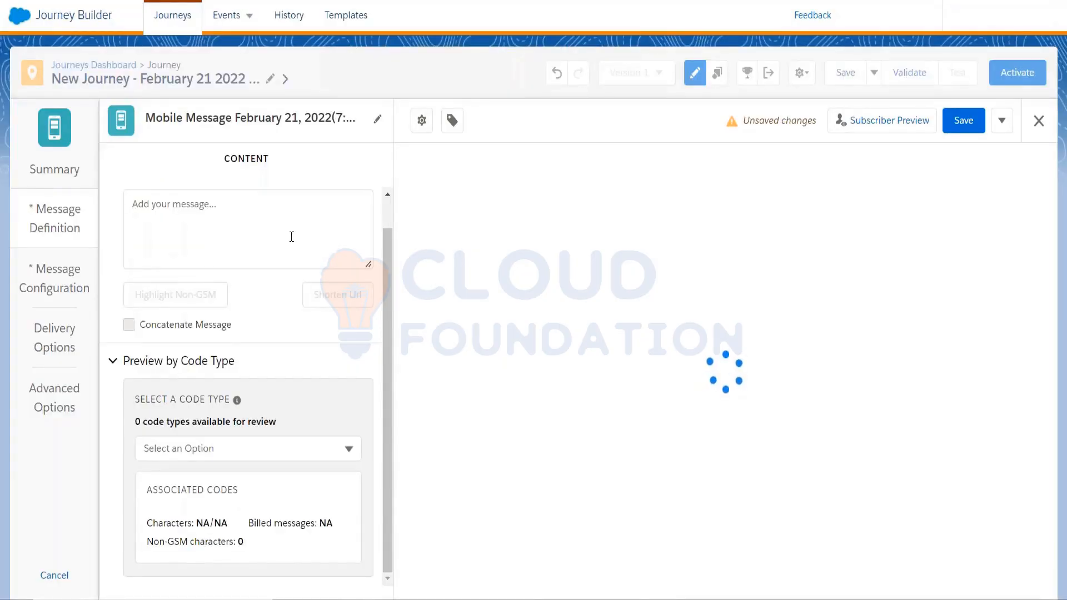
left_click(291, 237)
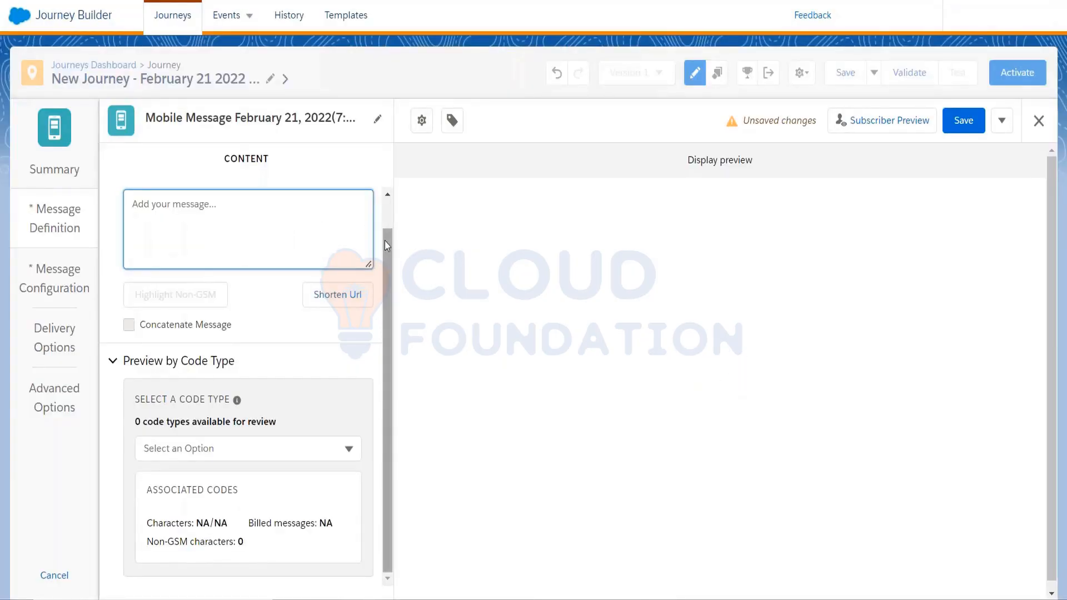
left_click_drag(384, 241, 385, 228)
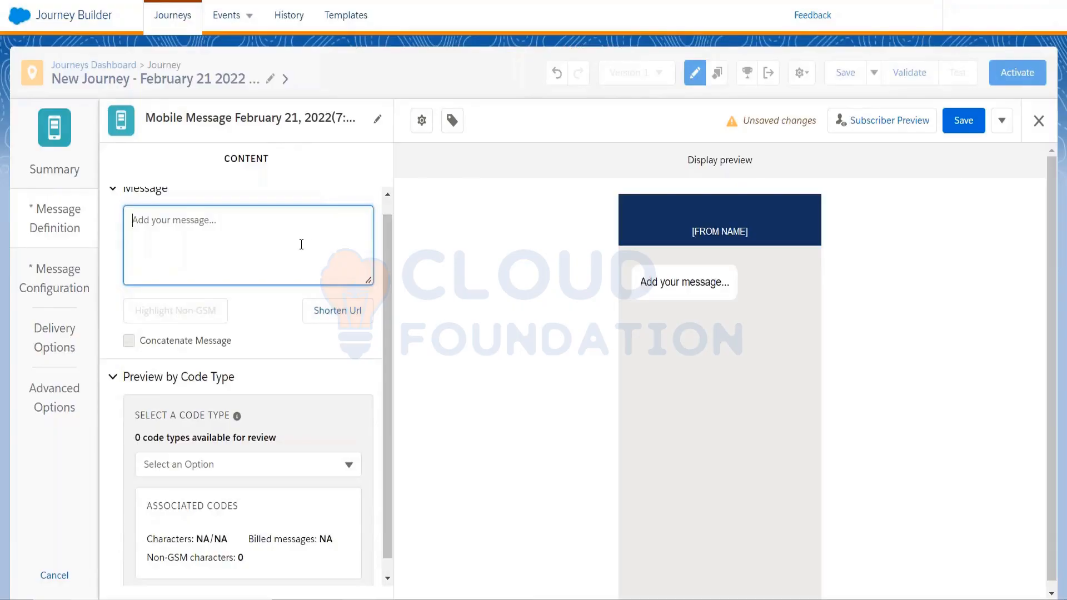
type("Thak")
key("BackSpace")
type("n")
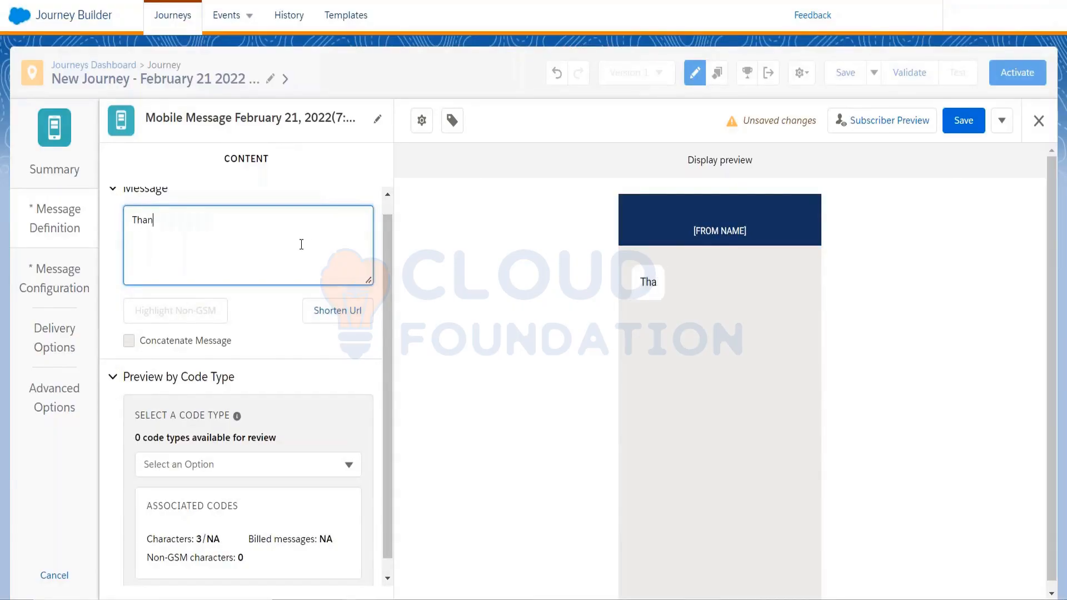
type("ks for show")
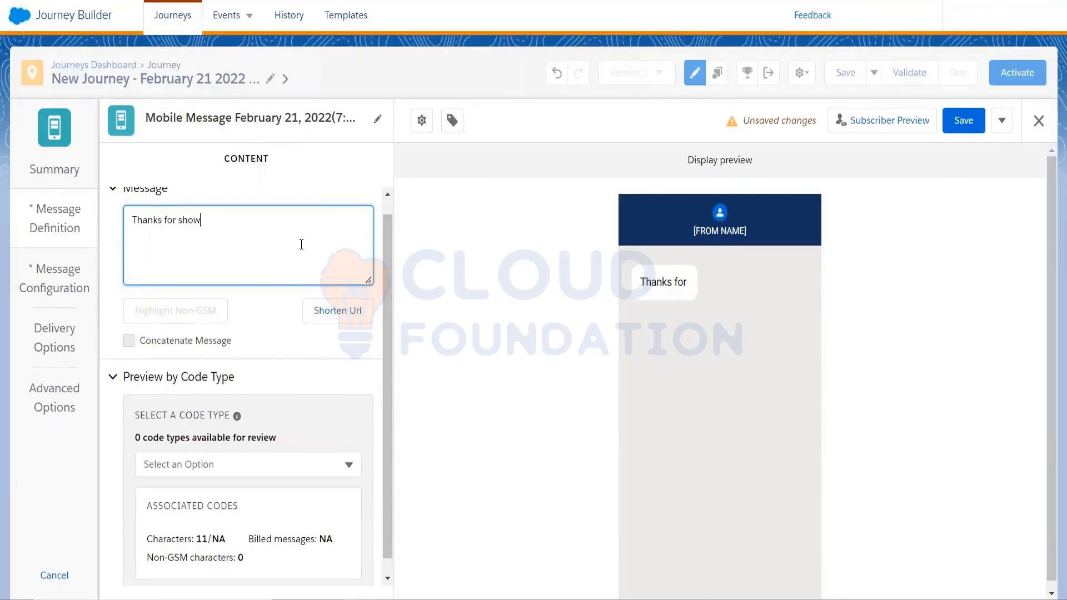
type("ing interest!")
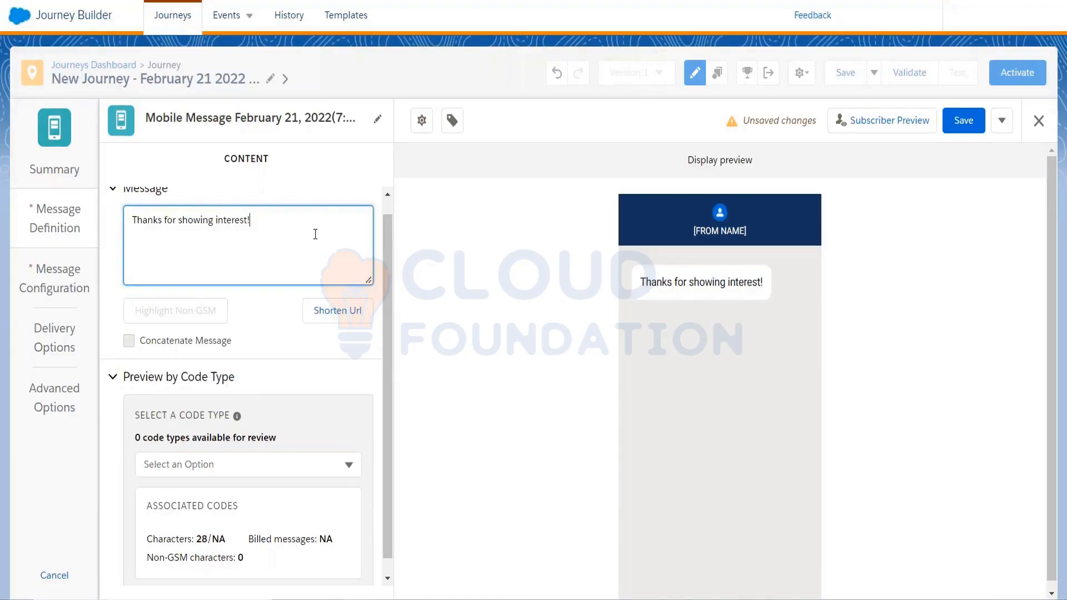
scroll(389, 283, "down", 1)
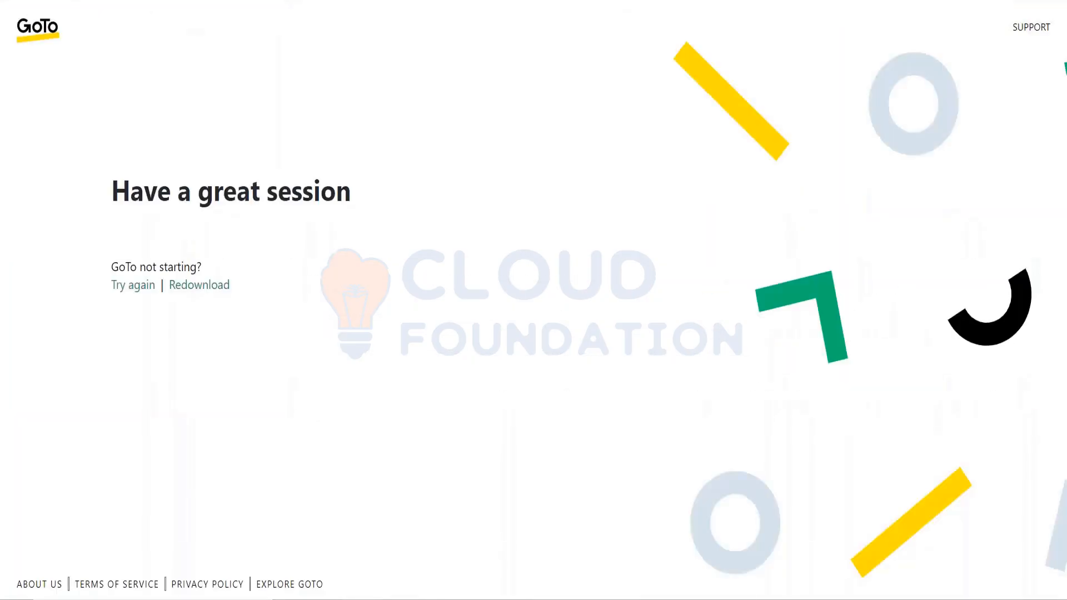
Switch to the web browser and search Google for "bitly".
key("ctrl+l")
type("bitly")
key("Return")
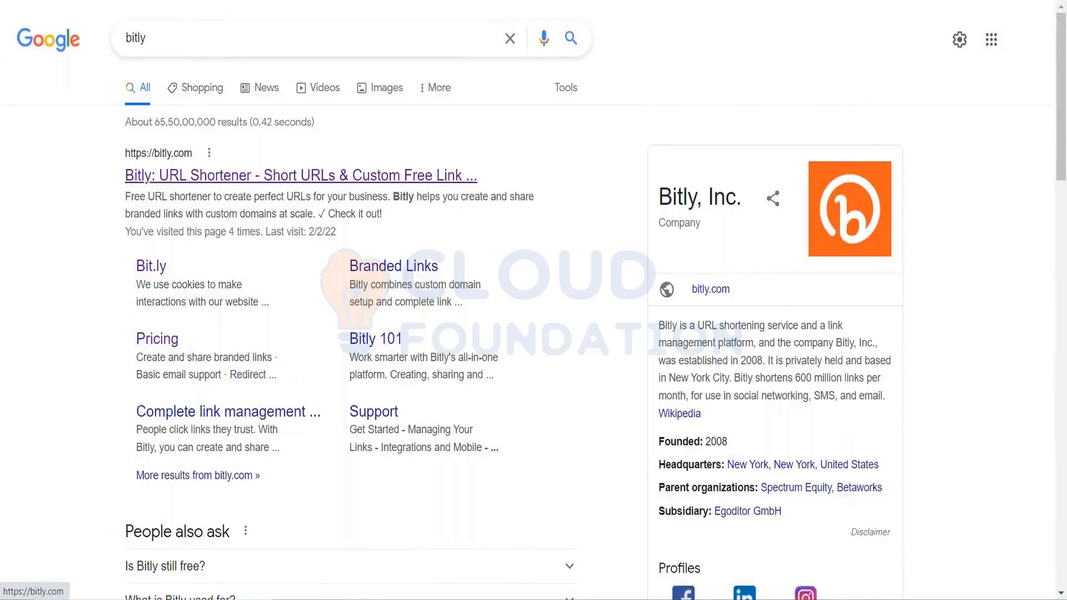
left_click(372, 176)
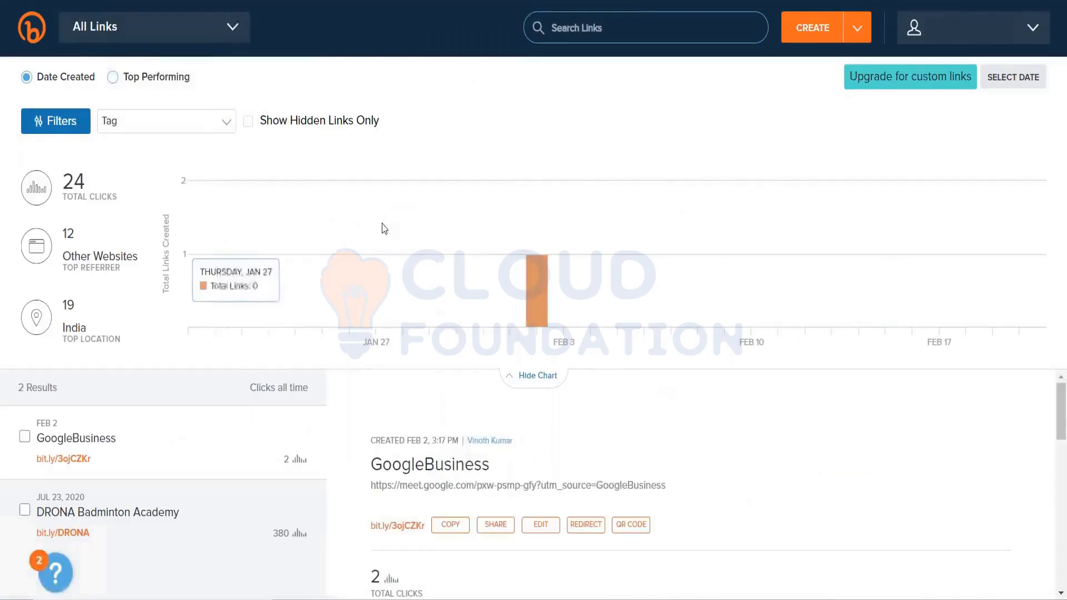
left_click(813, 28)
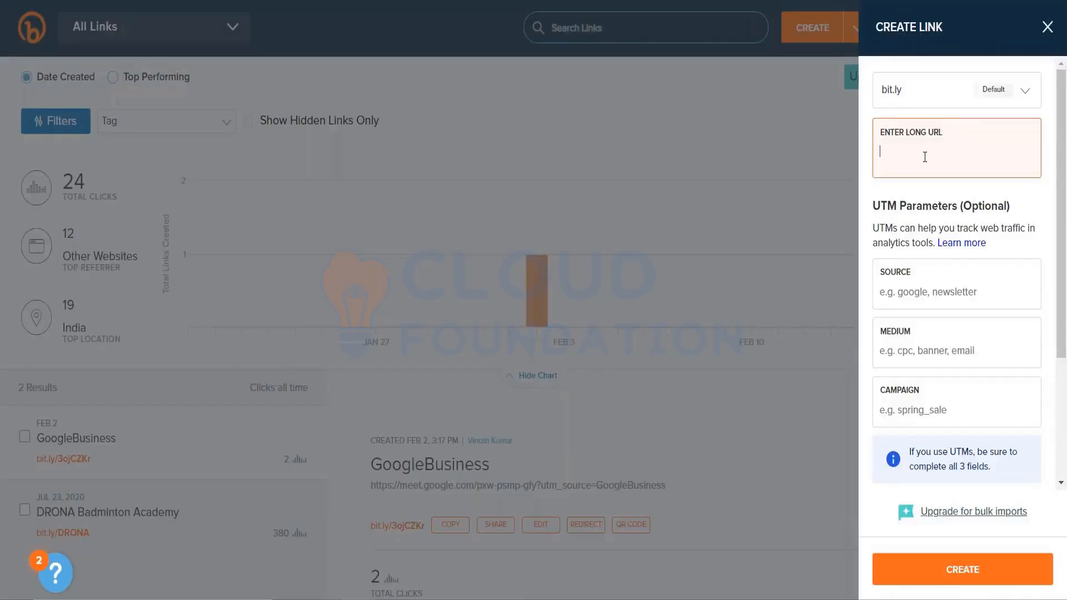
type("www.amazon.com/getcoupo")
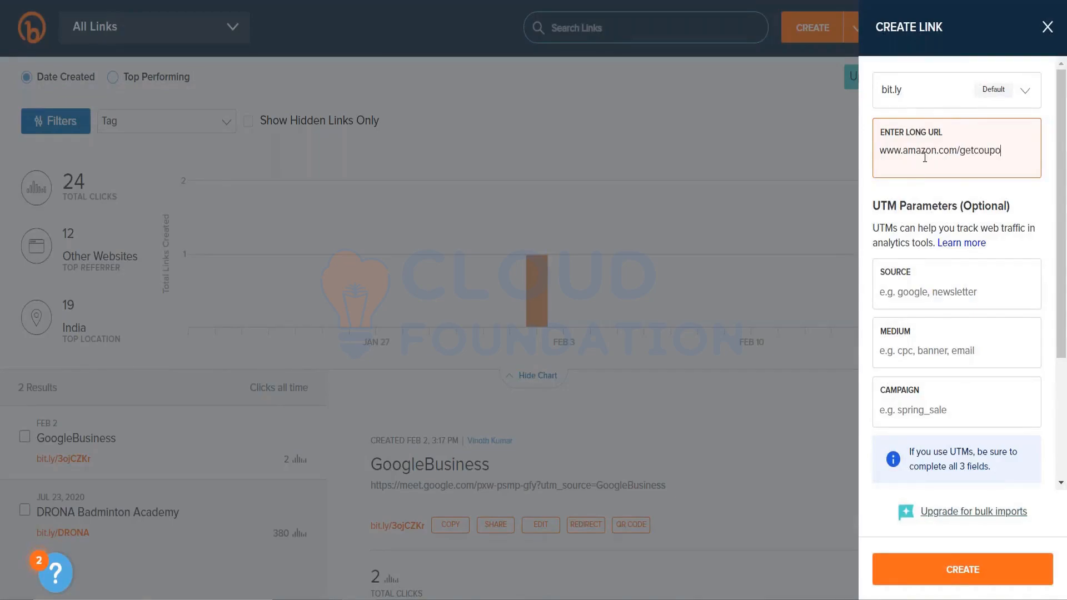
type("n/jdhvfhdbfdjfnk")
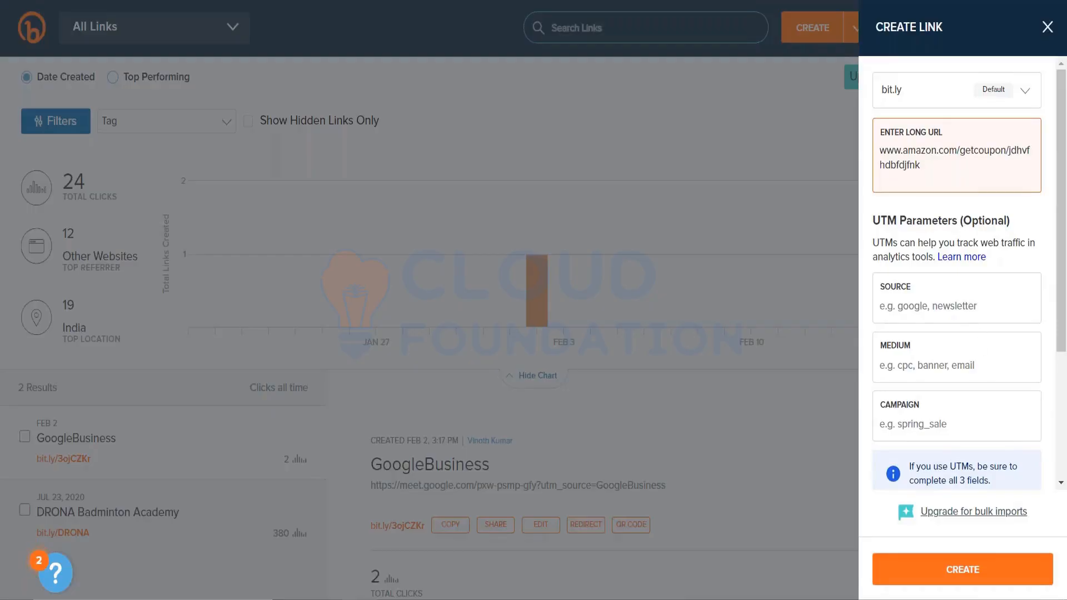
left_click(996, 566)
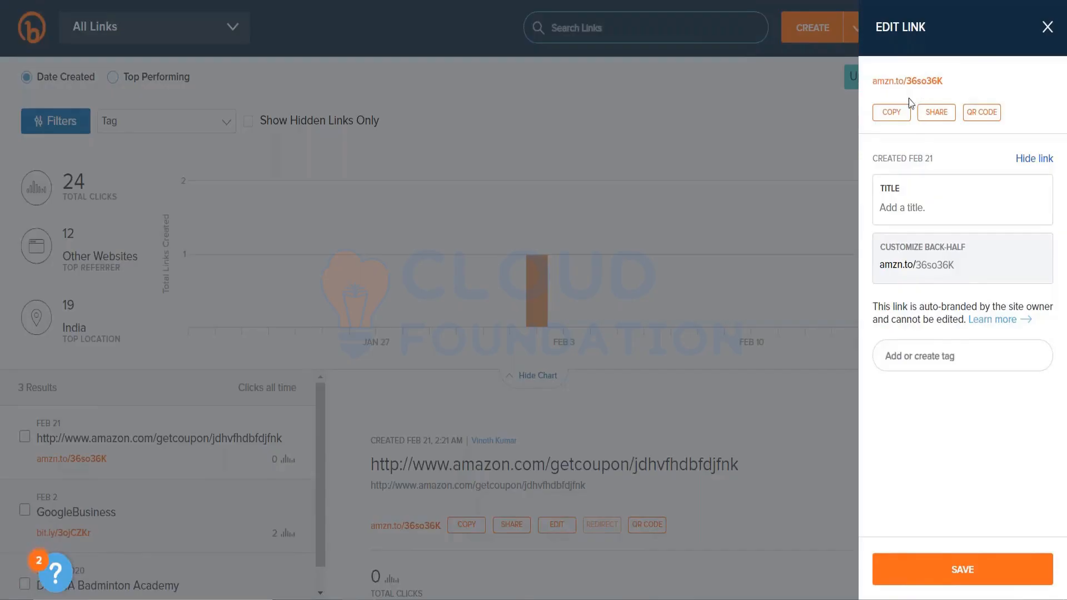
Copy the new short link and paste it below the thank-you text in the Journey Builder SMS message.
left_click(888, 112)
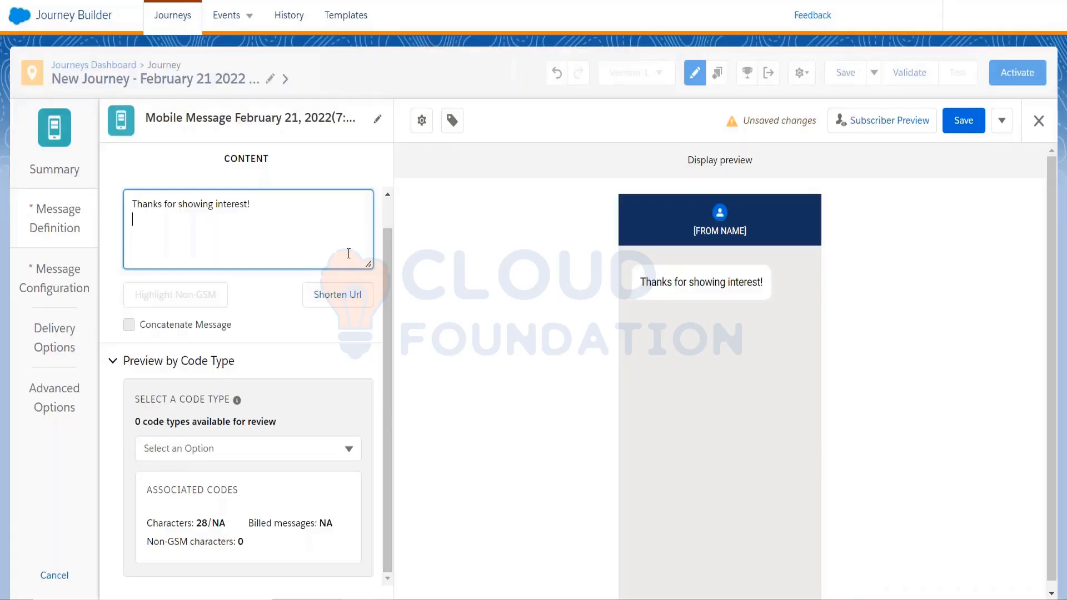
key("Return")
key("ctrl+v")
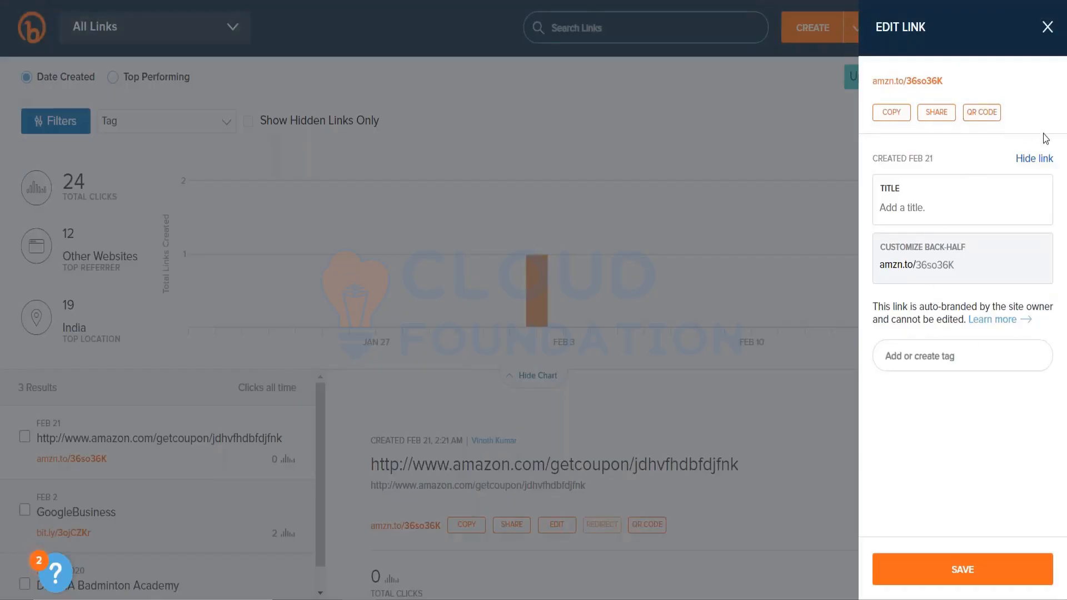
left_click(1046, 29)
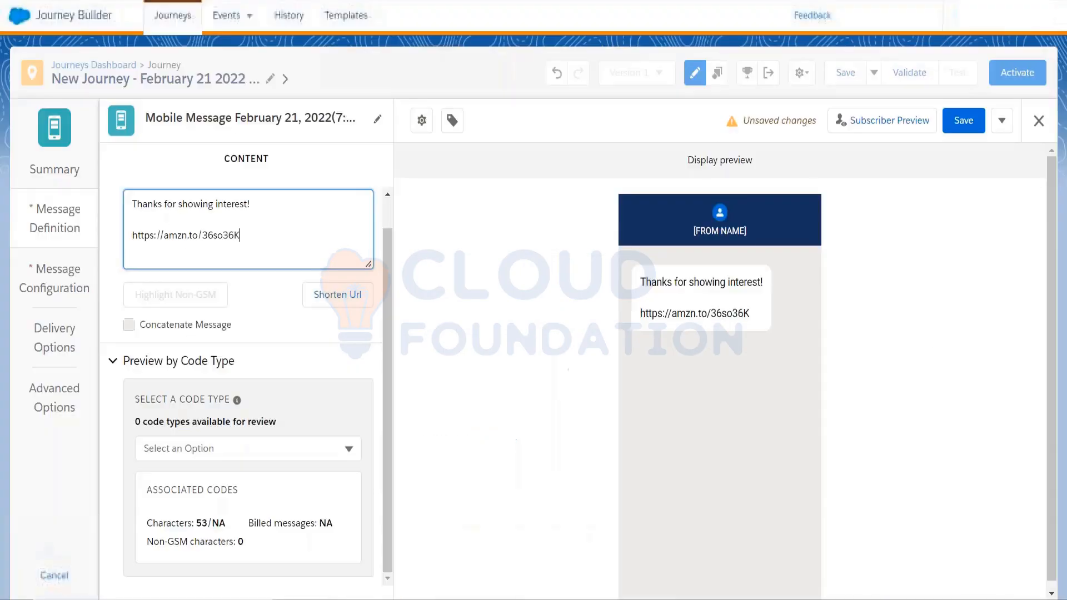
left_click(312, 234)
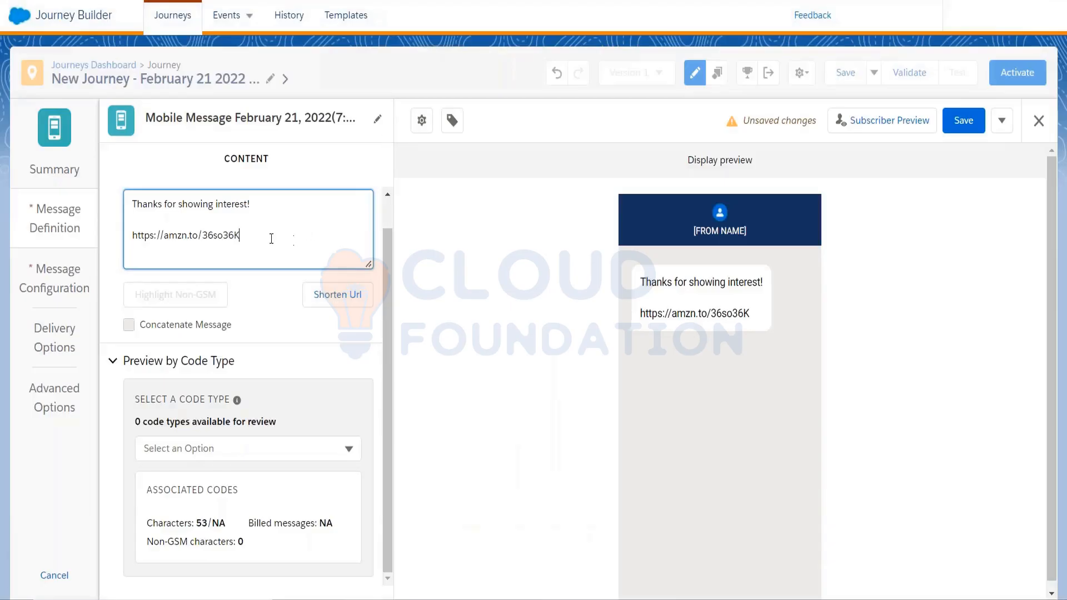
Try to shorten the pasted amzn.to link with the message editor's own URL shortener.
left_click_drag(256, 237, 131, 237)
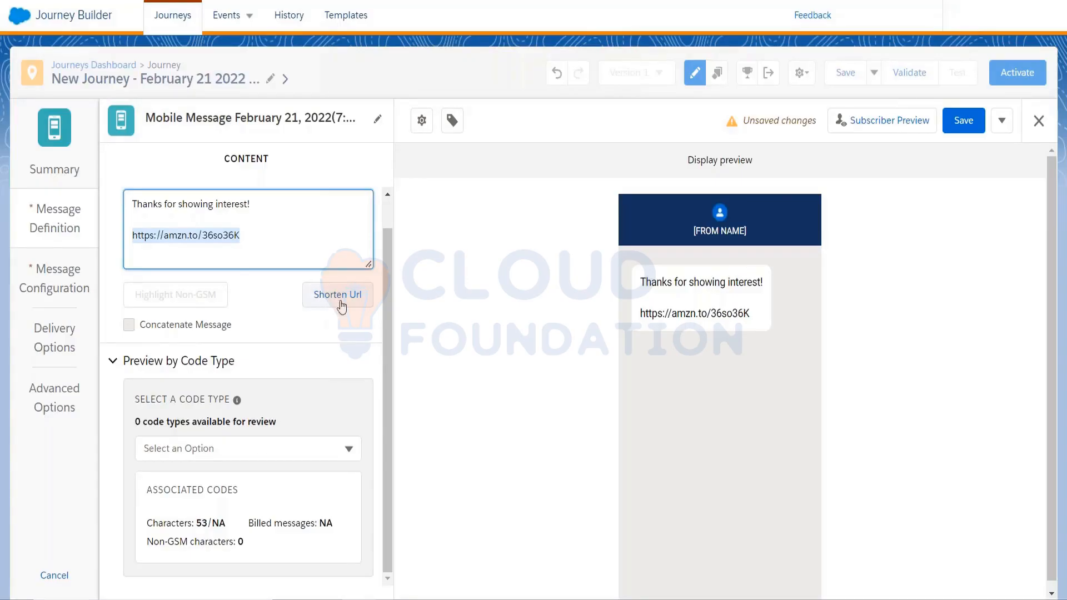
left_click(133, 238)
left_click_drag(132, 241, 308, 235)
left_click(340, 296)
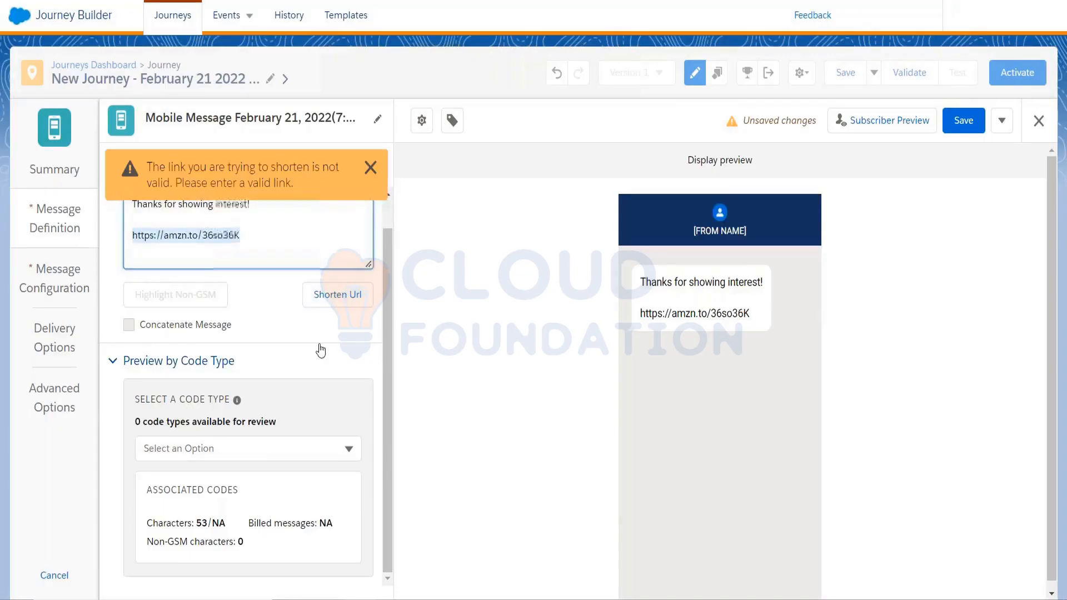
left_click(365, 171)
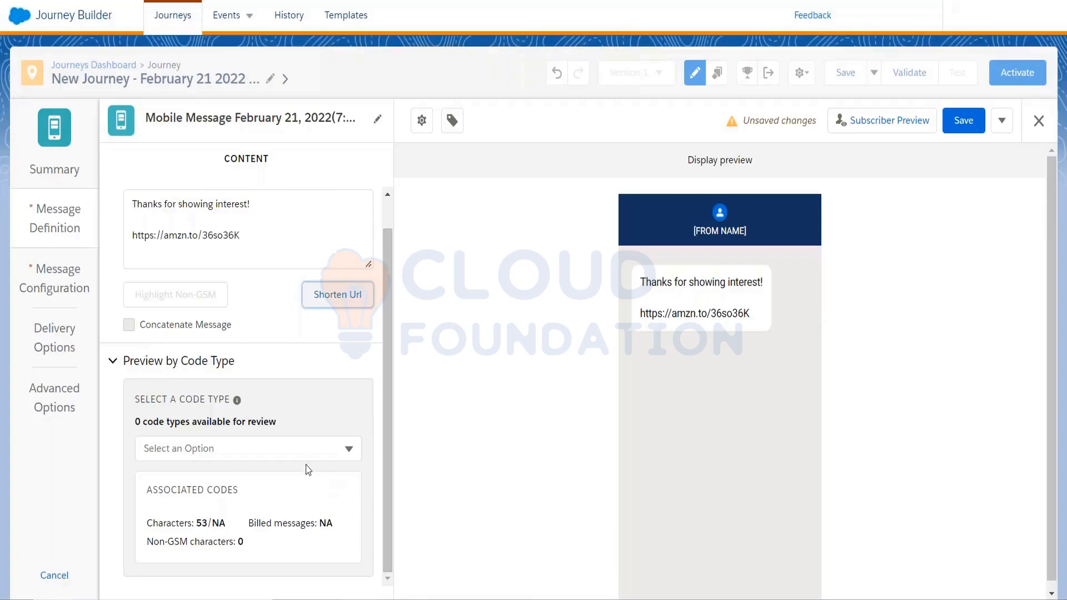
Highlight the message's character count and search Google for "mobile connect character limit for india".
left_click_drag(148, 523, 221, 520)
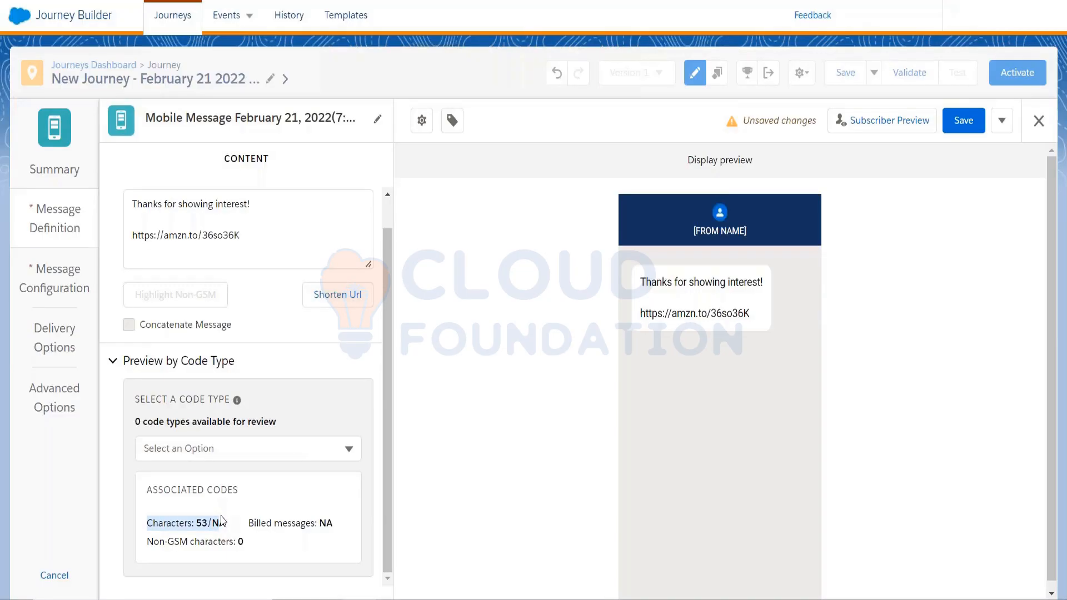
mouse_move(221, 520)
left_mouse_down()
mouse_move(212, 549)
mouse_move(211, 529)
left_mouse_up()
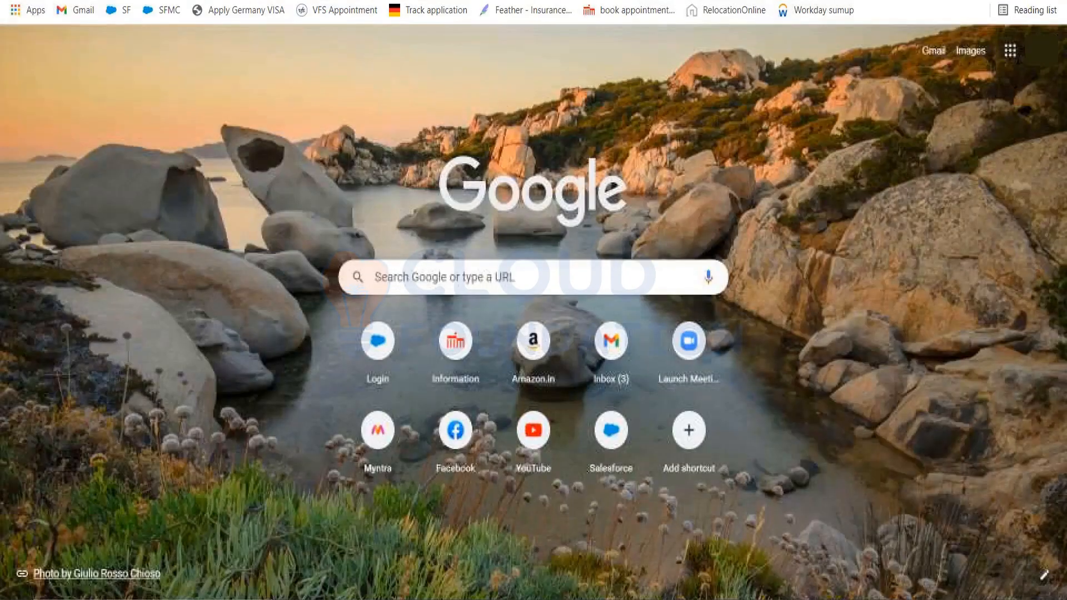
type("mobile")
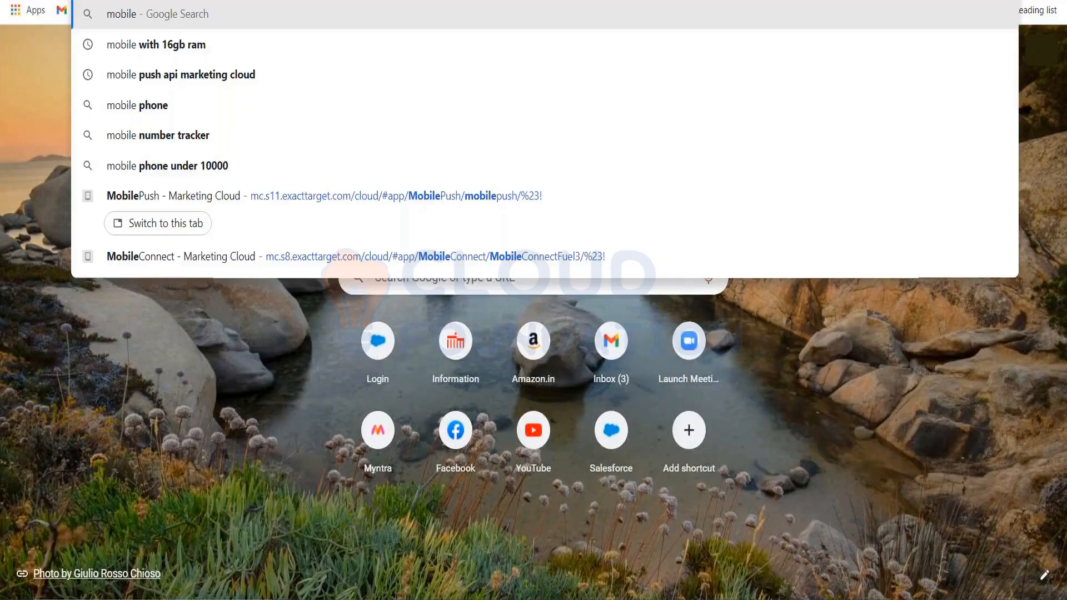
type(" character li")
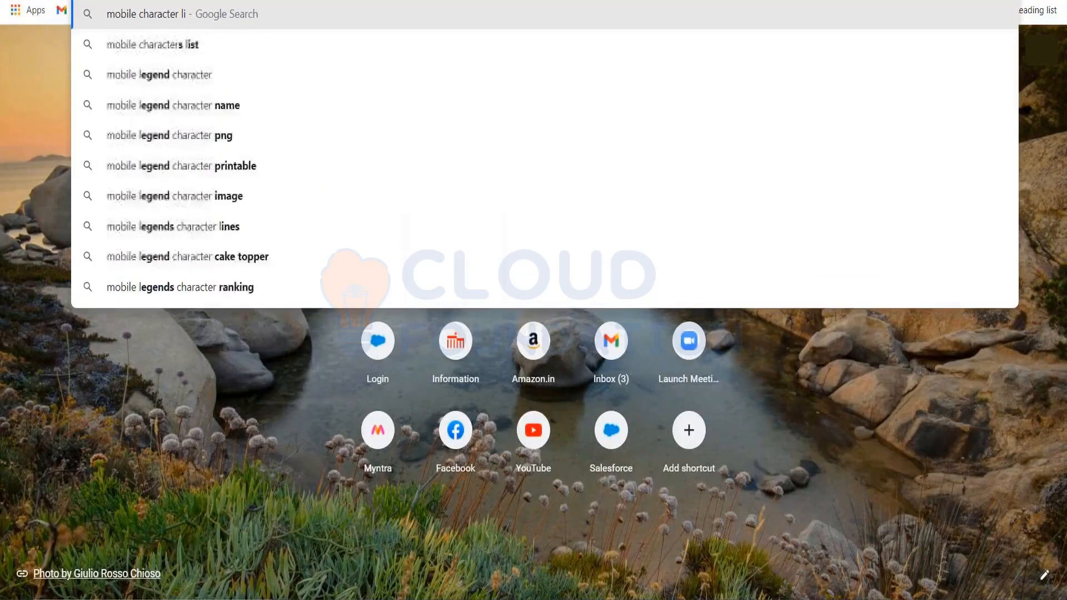
type("mi")
key("Down")
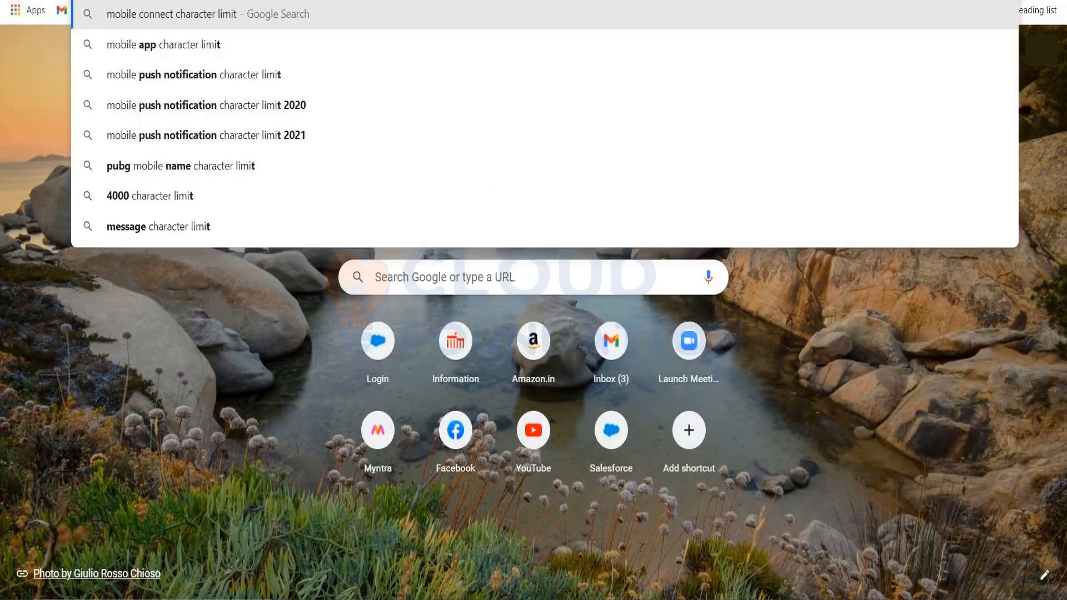
type("for india")
key("Return")
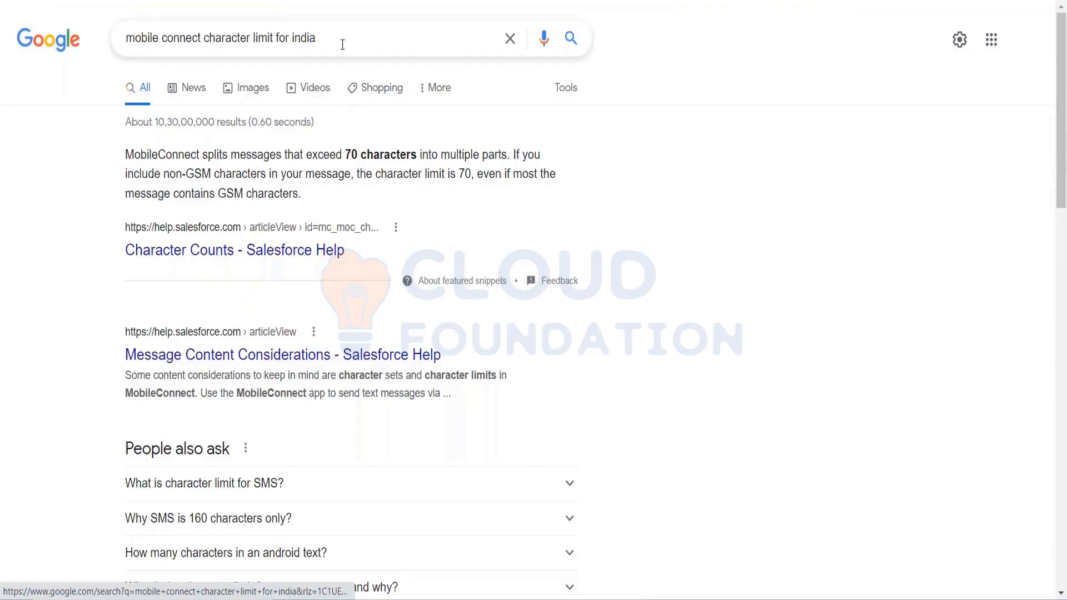
Change the search to "mobile operator character limit for india" and highlight the messaging character limit in the results.
left_click(296, 40)
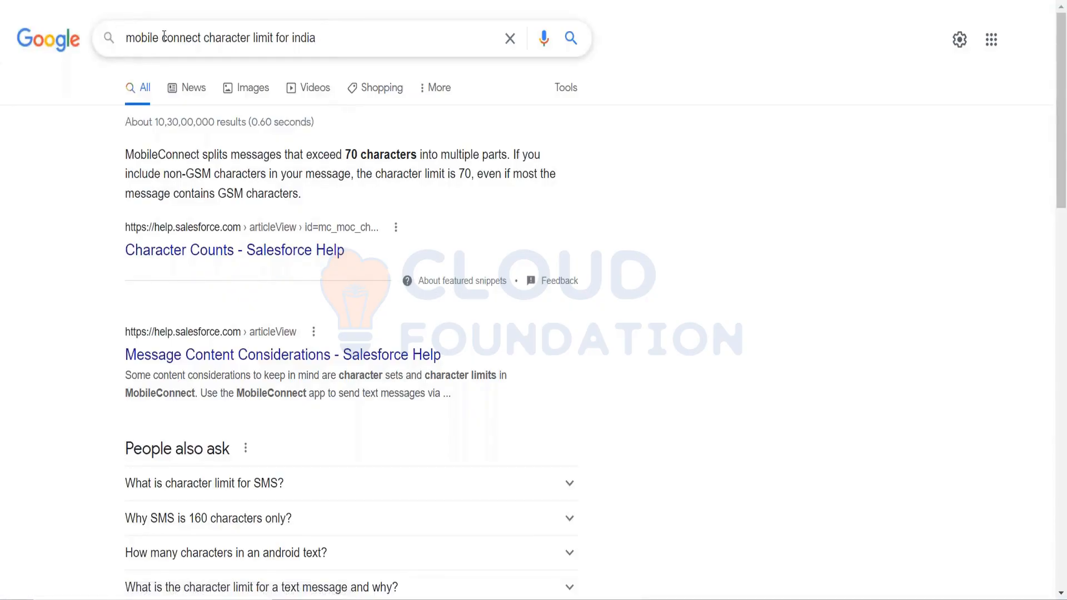
left_click_drag(162, 38, 55, 39)
type("mo")
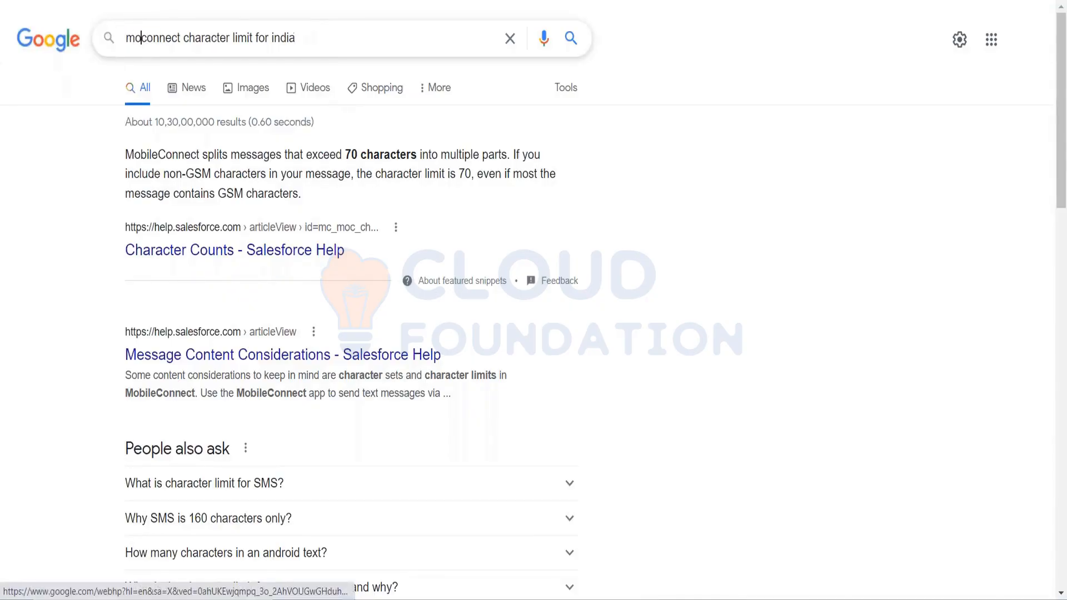
type("bile ope")
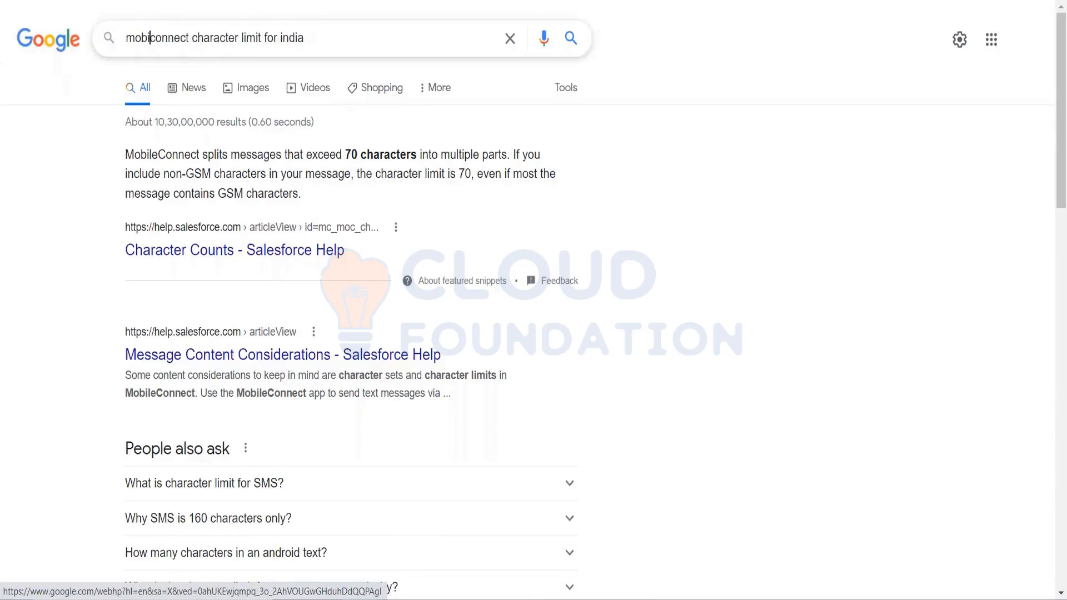
type("rator")
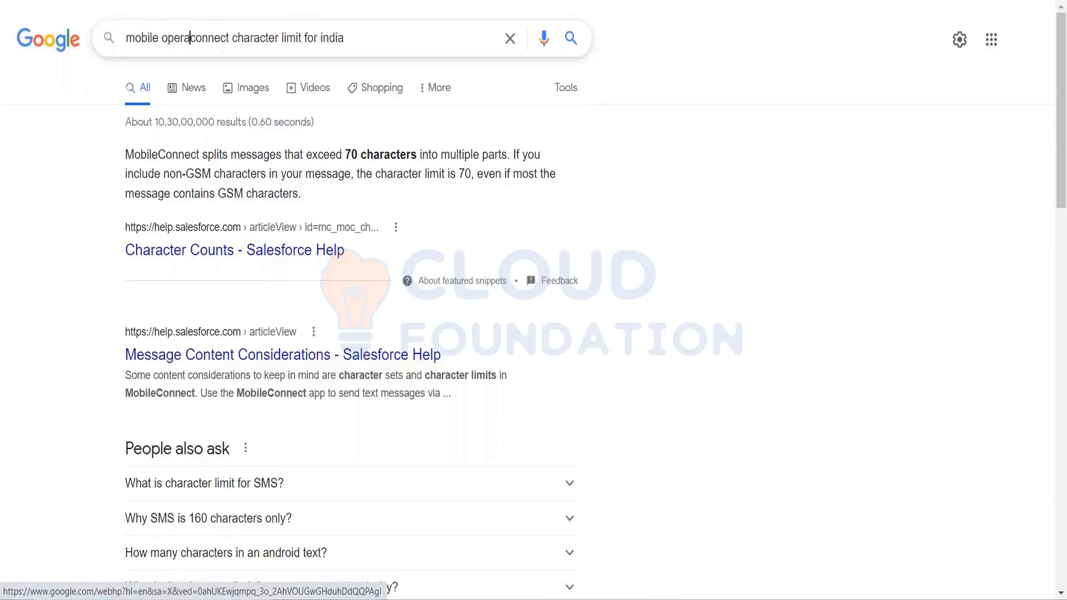
key("shift+Right")
key("shift+Right")
key("shift+Right")
key("shift+Right")
key("shift+Right")
key("shift+Right")
key("shift+Right")
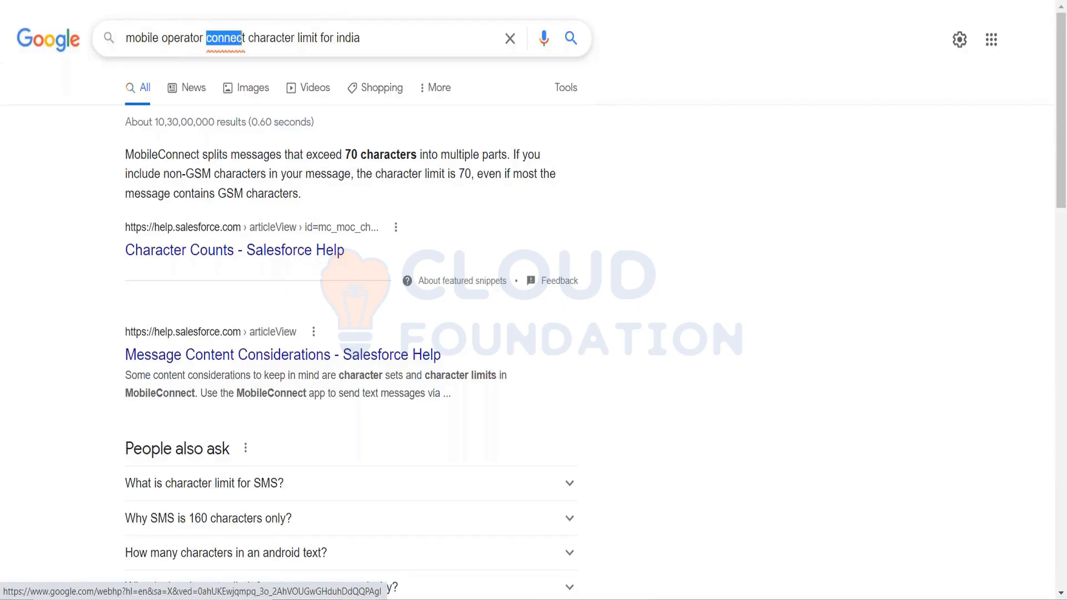
key("BackSpace")
key("BackSpace")
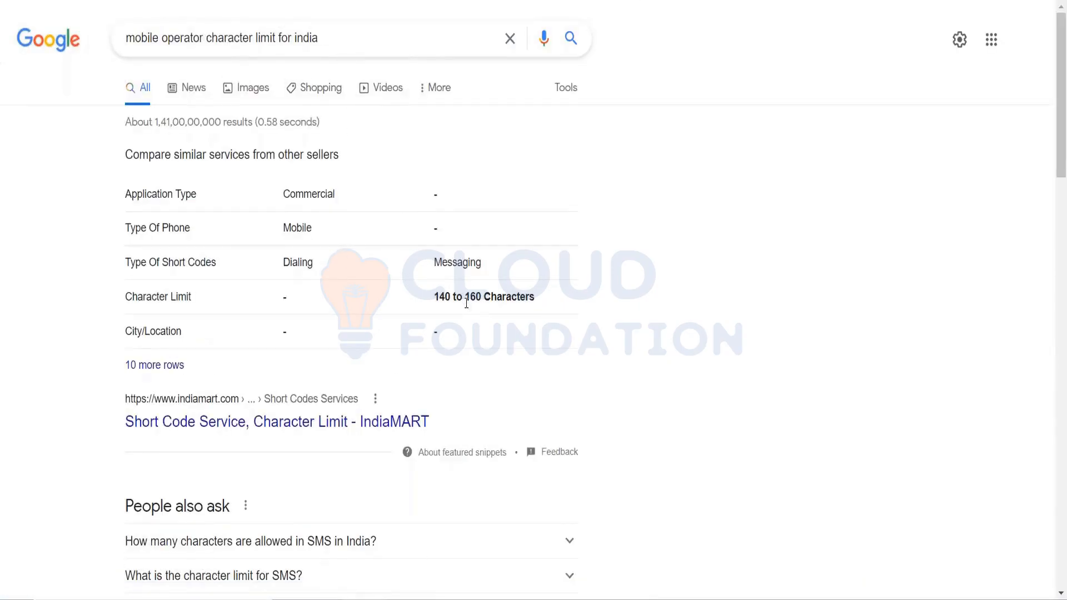
left_click_drag(470, 297, 483, 297)
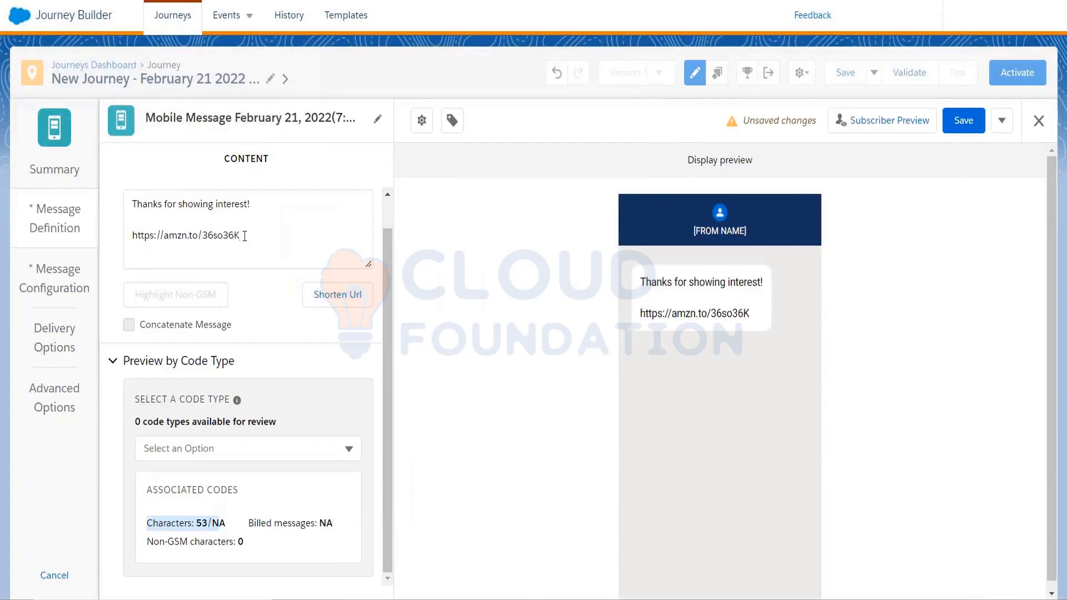
Add the text "hbsdfhjds" between the thank-you line and the link in the SMS message and check its character count.
left_click(178, 230)
type("hbsdfhjds")
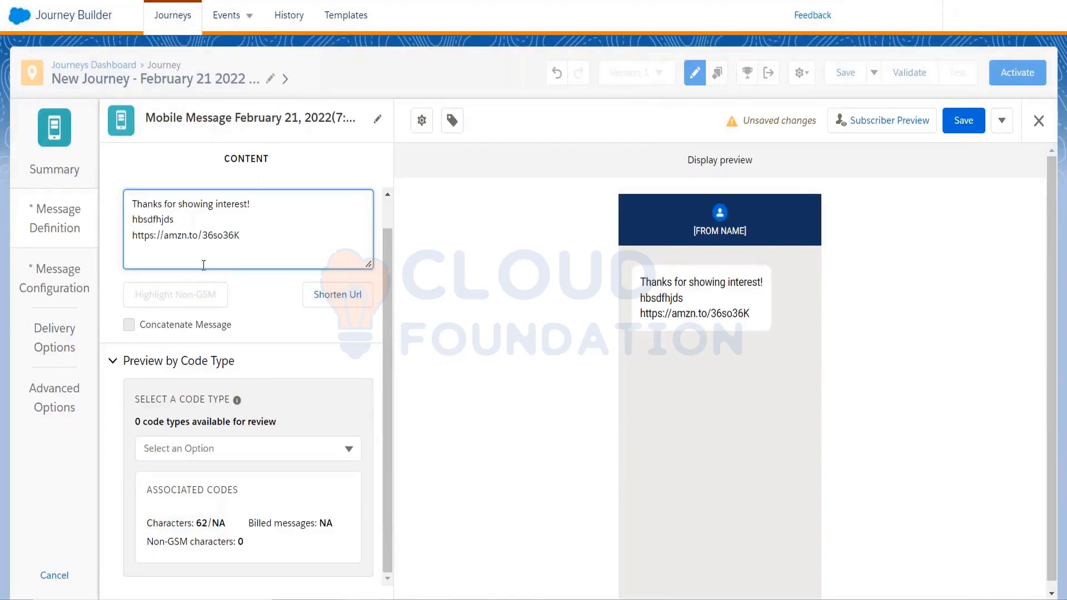
left_click(262, 297)
left_click_drag(206, 523, 198, 522)
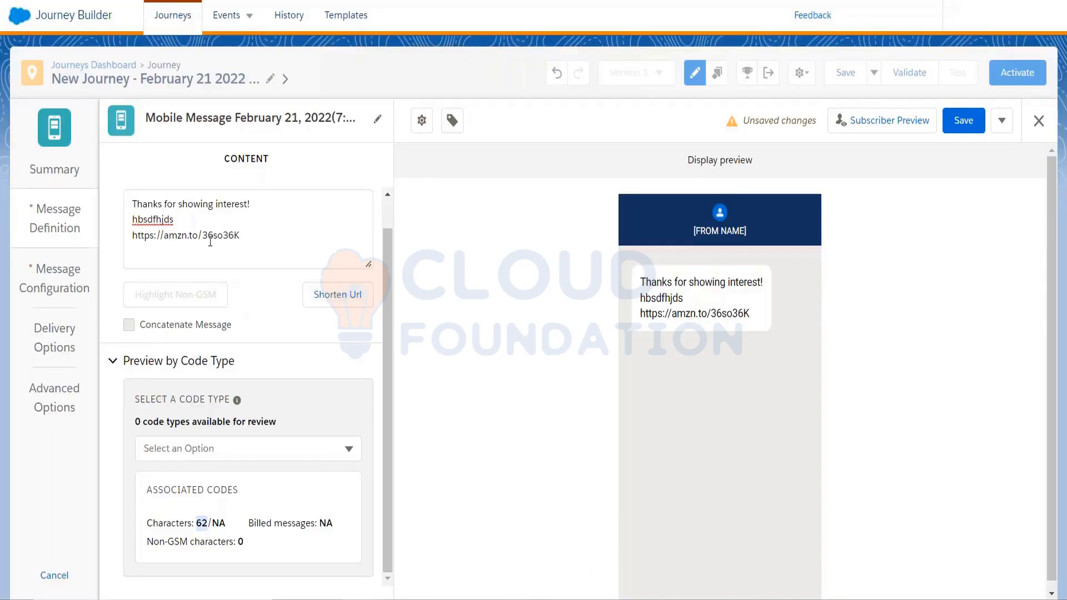
left_click(192, 231)
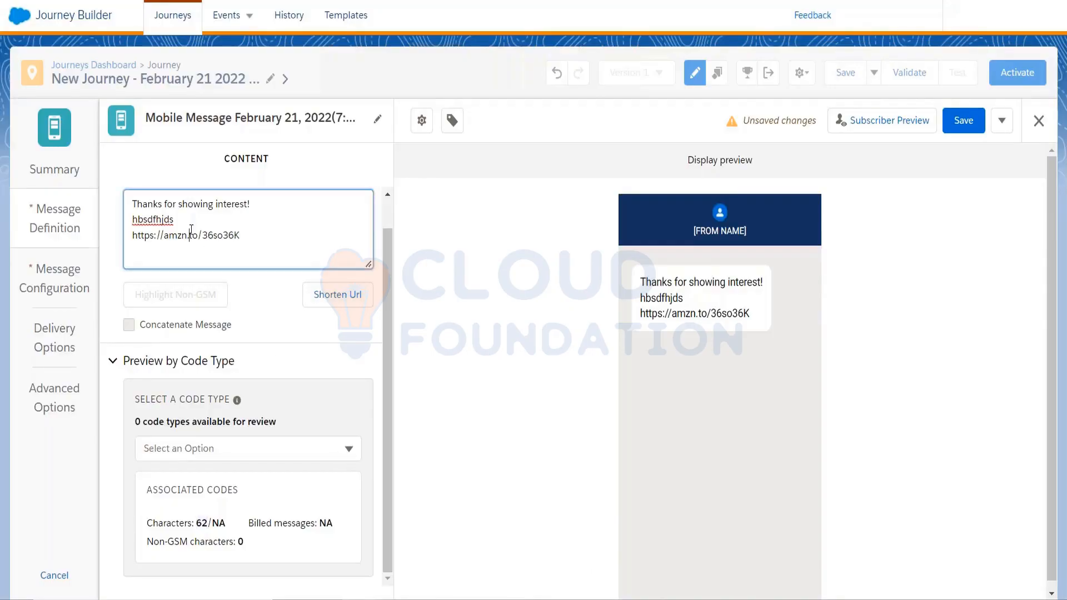
left_click(201, 520)
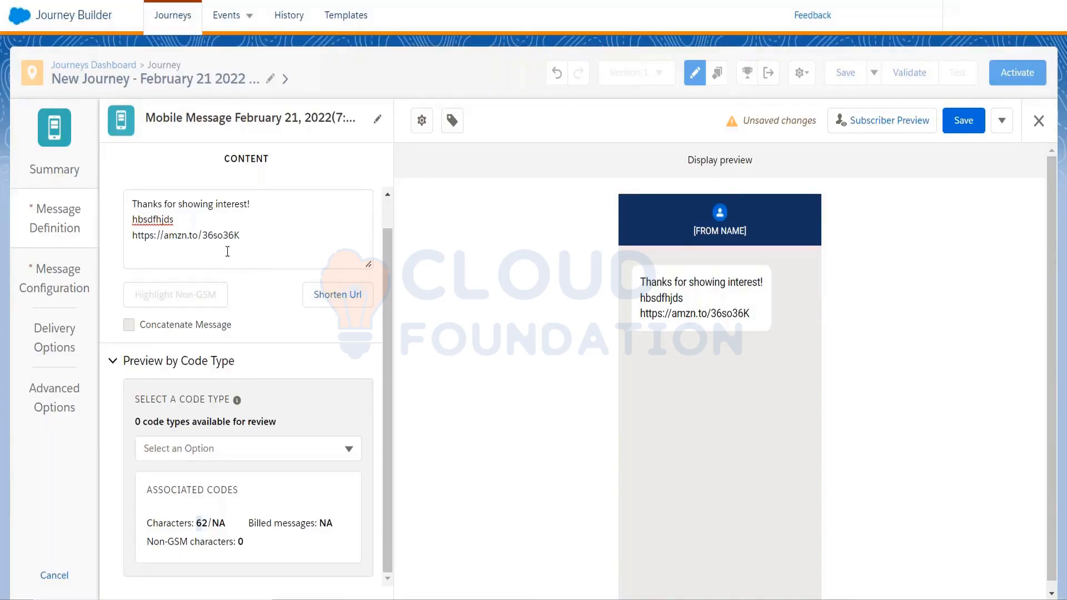
Switch to the Excel workbook, add a new sheet, and enter "English" in A1 and "jsbdfkjsdjdks" in A2.
mouse_move(359, 599)
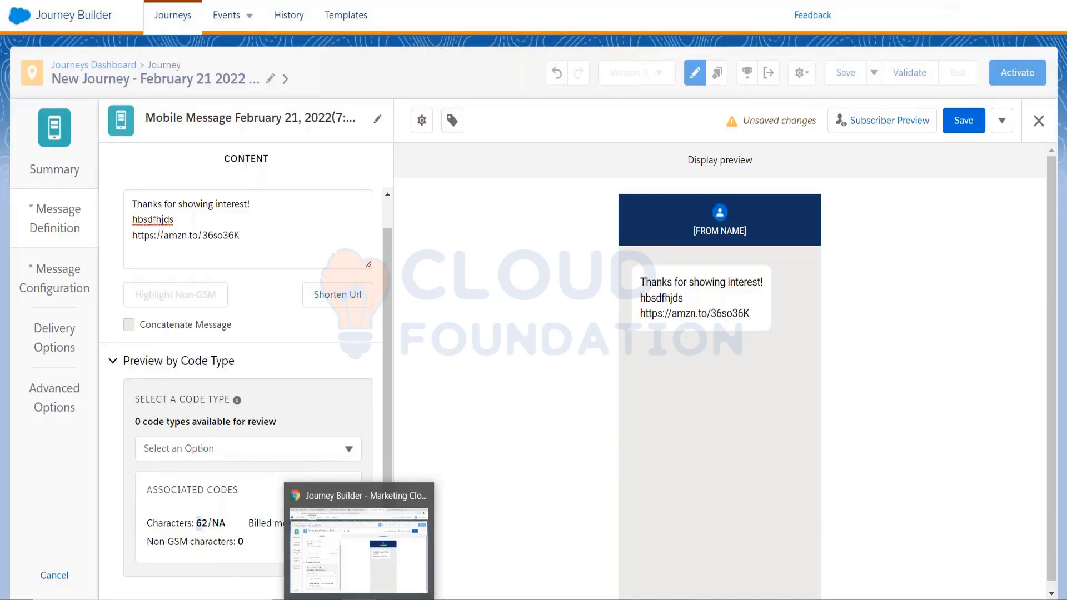
left_click(459, 578)
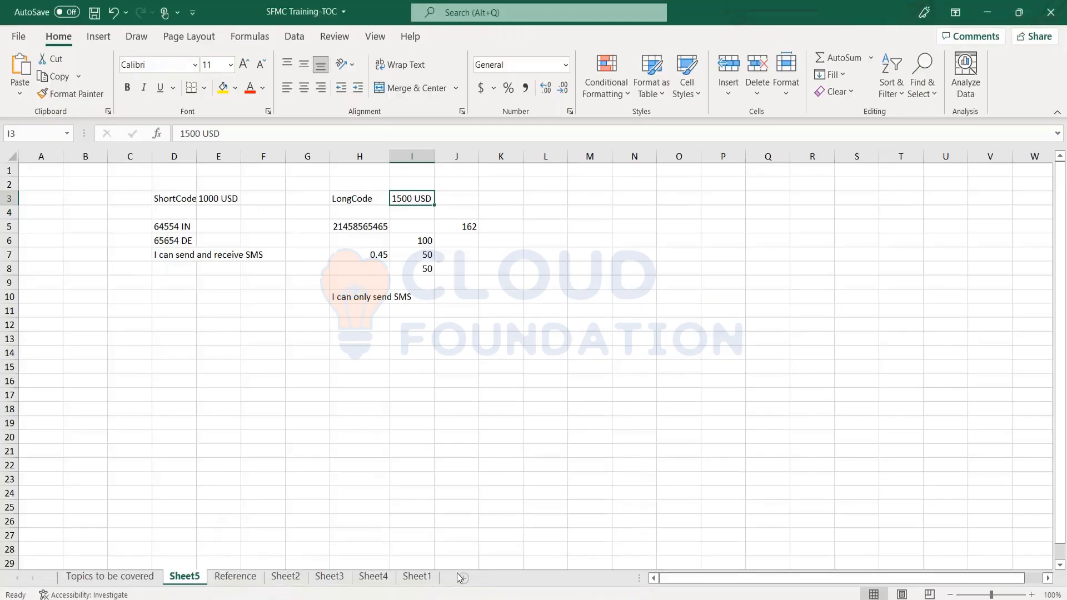
left_click(463, 578)
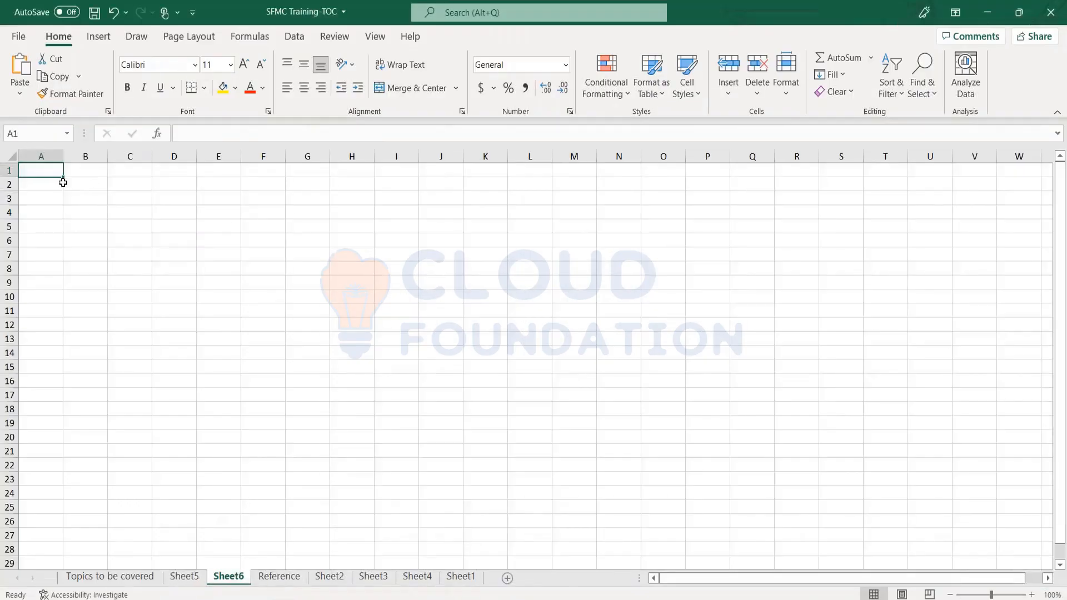
type("India")
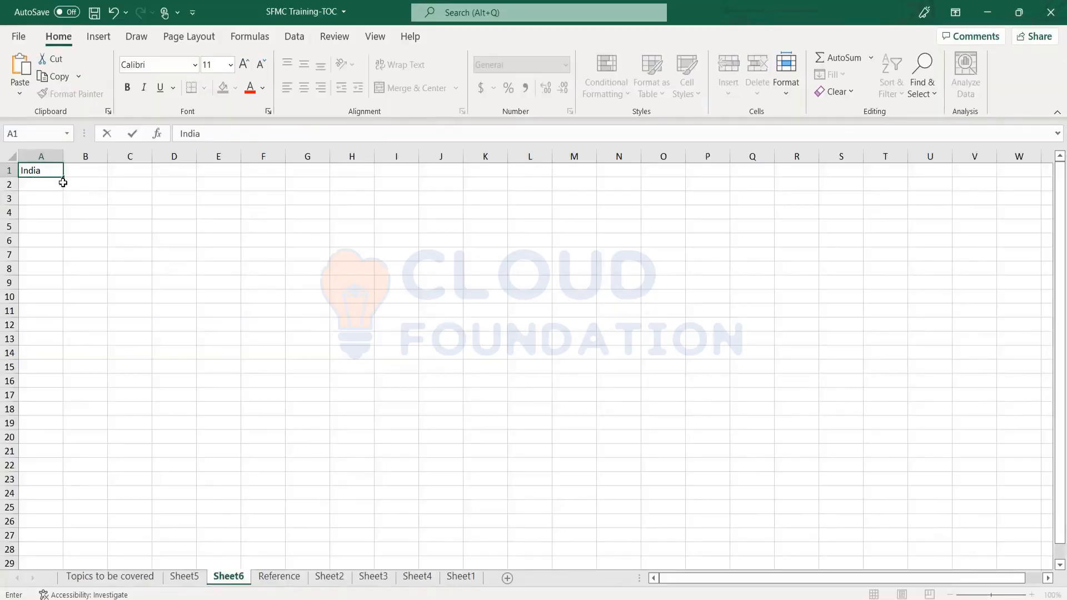
key("BackSpace")
key("BackSpace")
key("BackSpace")
key("BackSpace")
key("BackSpace")
type("English")
key("Return")
type("jsbdfkjsdjdks")
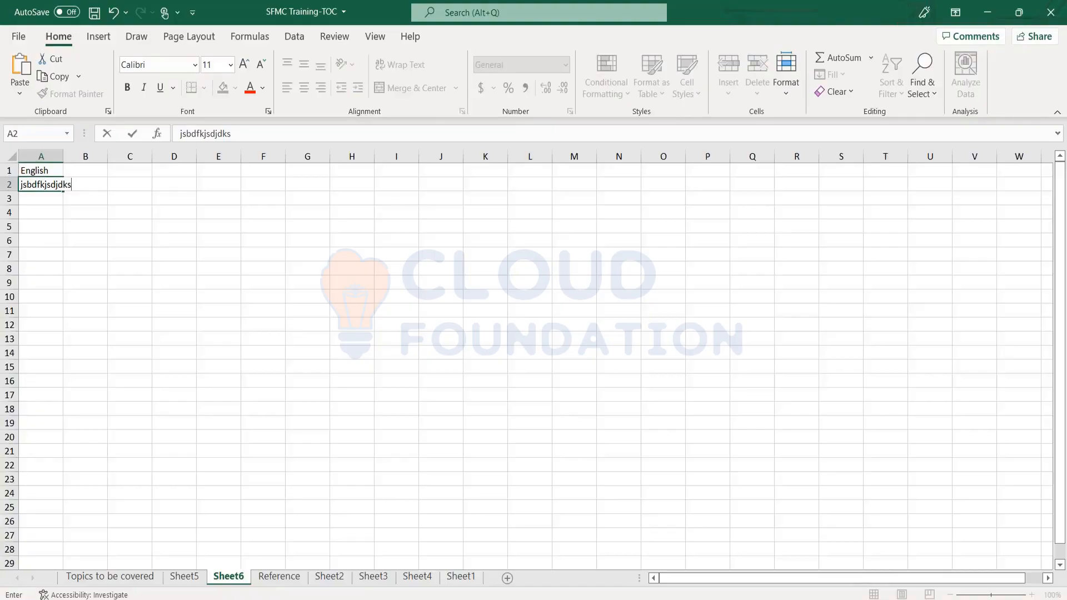
key("Return")
Enter "France" as the second column's heading in B1.
key("Up")
key("Right")
key("Up")
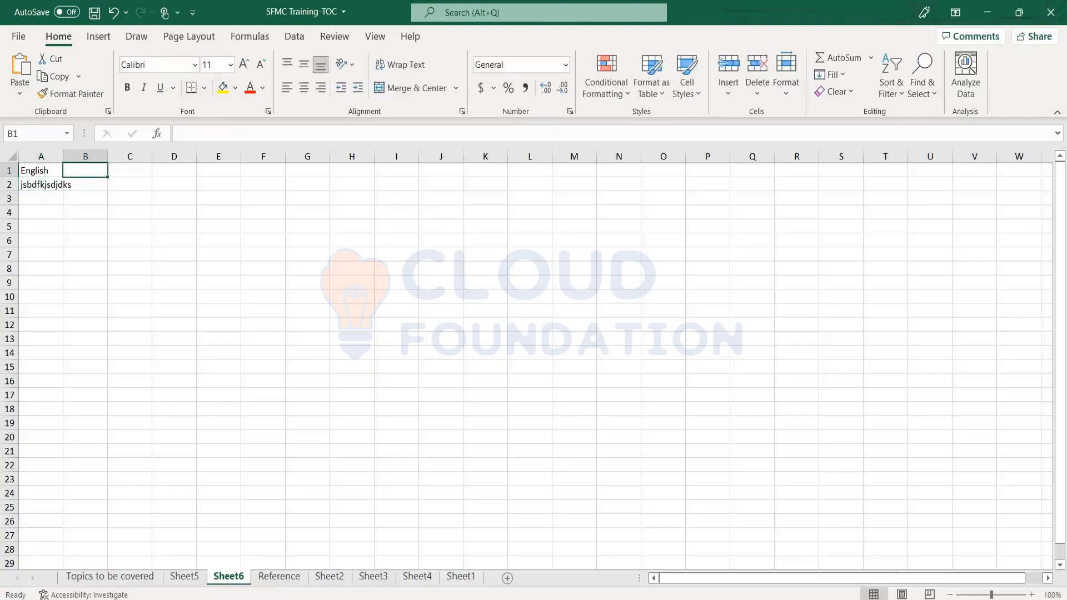
type("France")
key("Return")
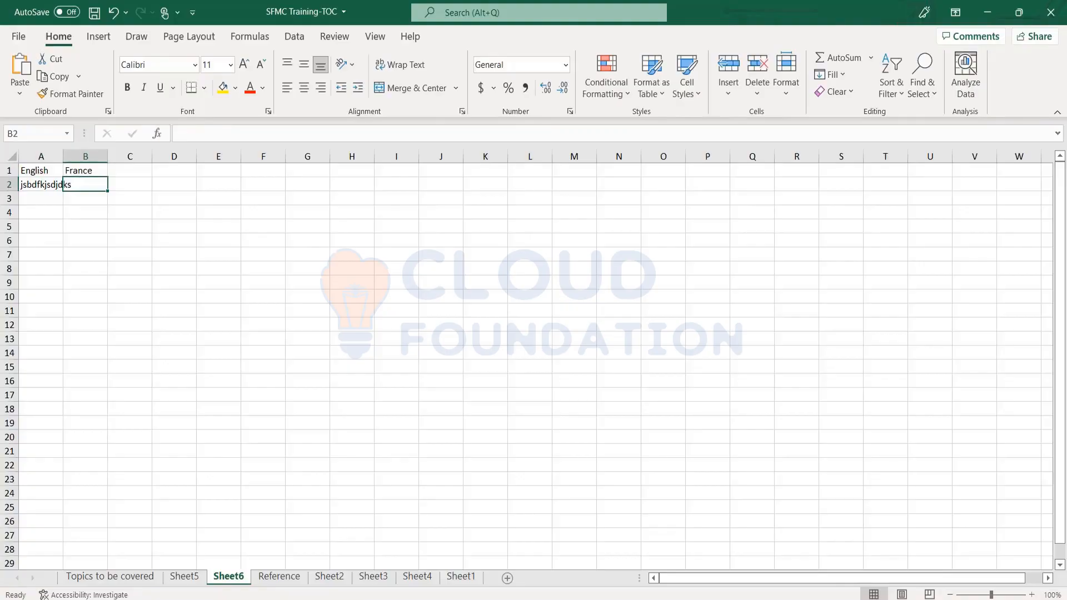
key("Up")
key("Right")
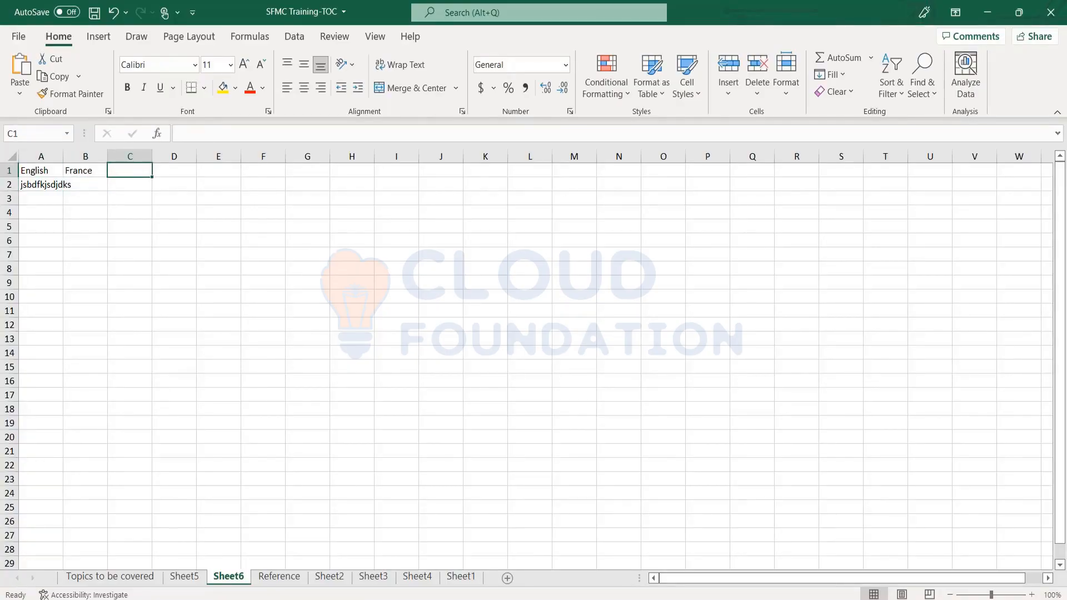
key("Right")
key("Right")
key("Right")
key("Right")
key("Right")
key("Right")
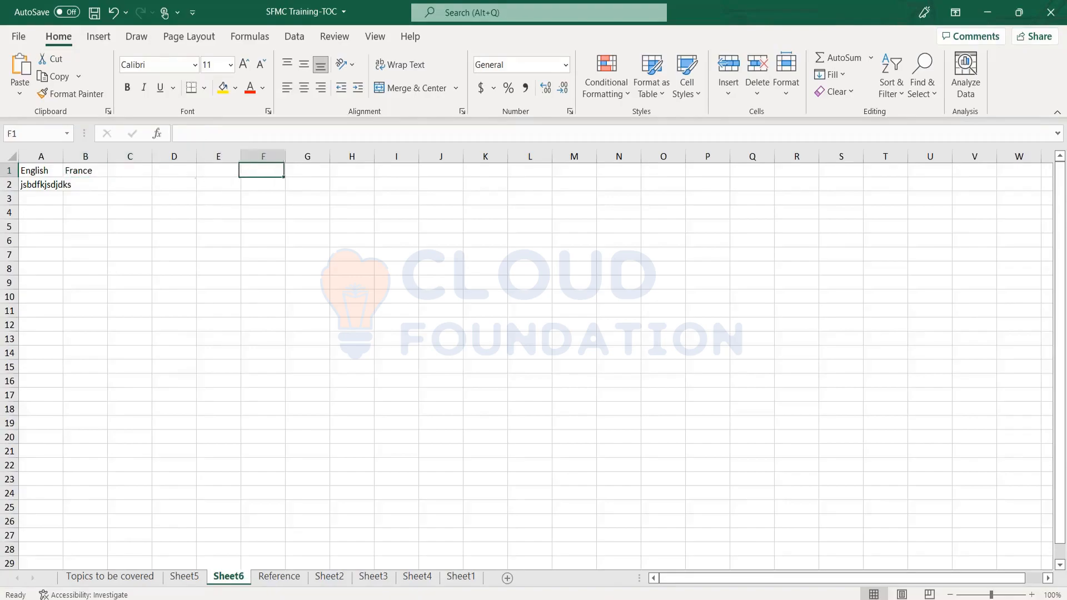
key("Right")
key("Right")
key("Right")
key("Right")
key("Right")
key("Right")
key("Right")
key("Right")
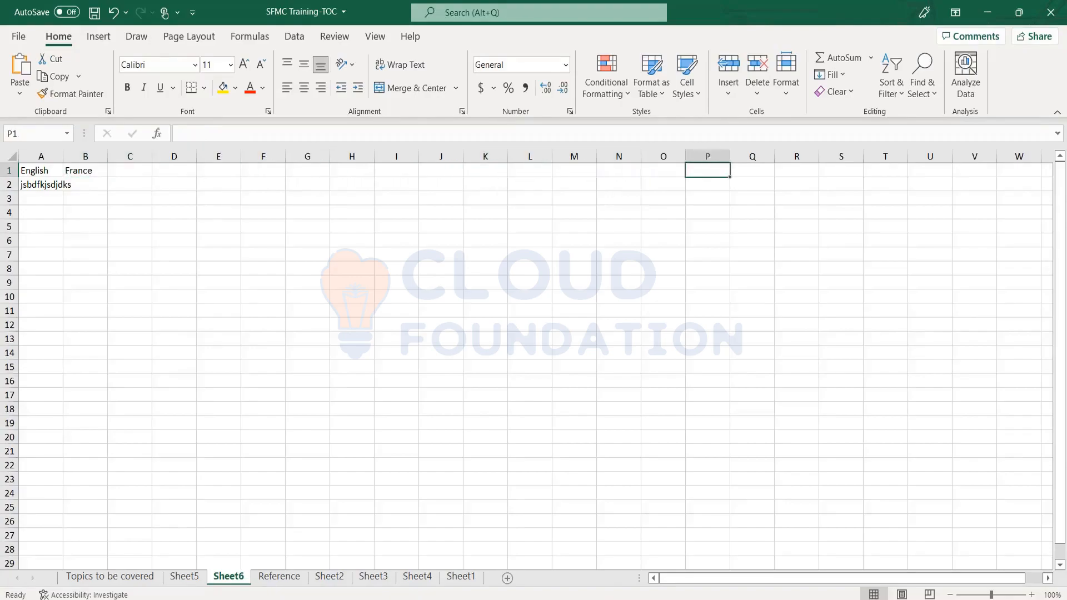
key("Left")
key("Left")
key("Left")
key("Left")
key("Left")
key("Left")
key("Left")
key("Home")
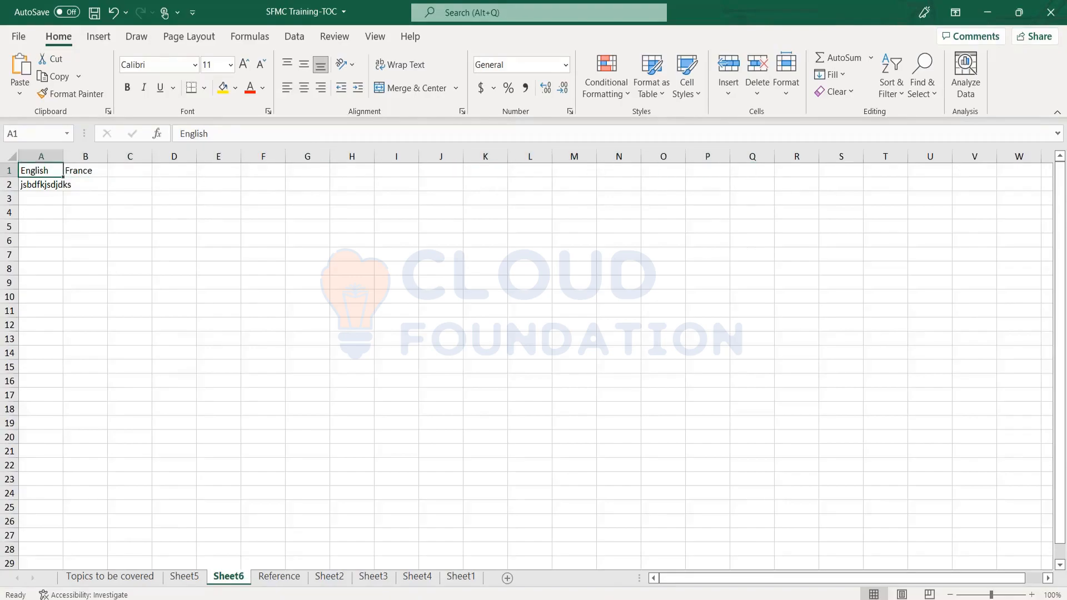
key("Down")
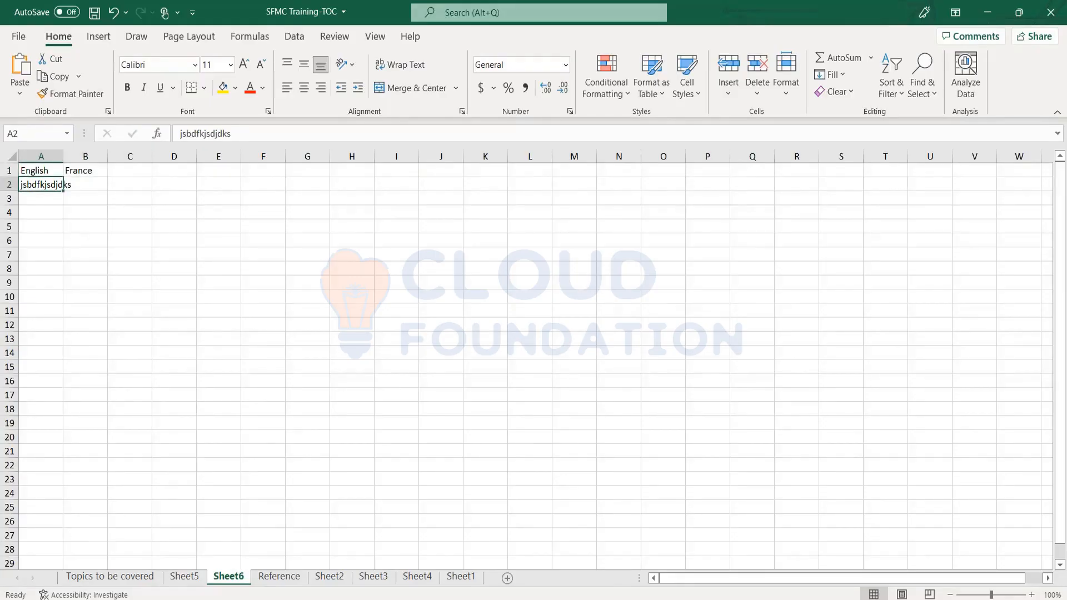
key("Up")
key("Right")
key("Down")
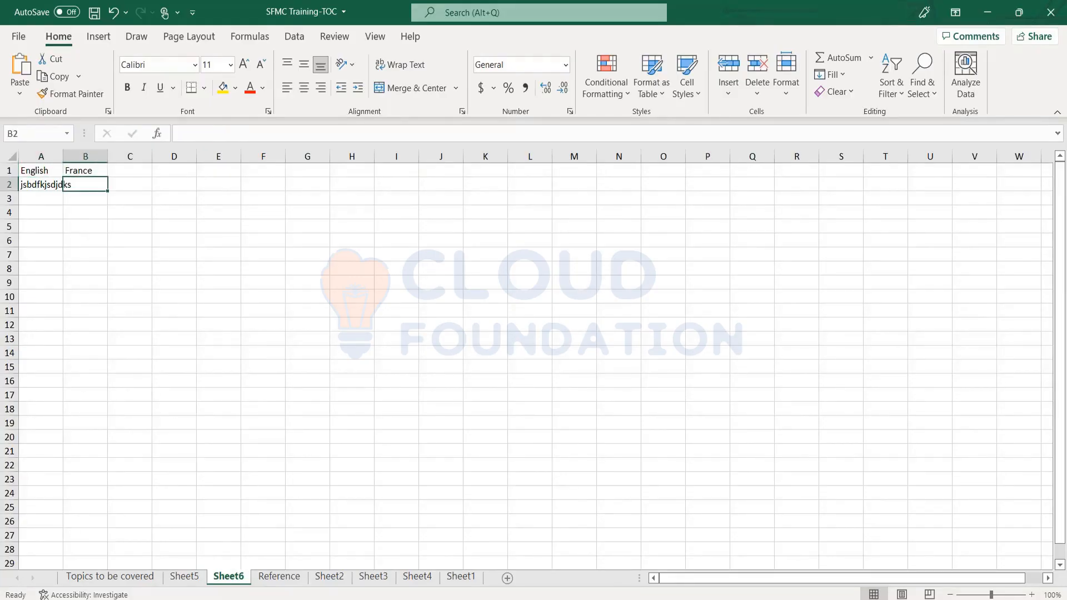
key("Up")
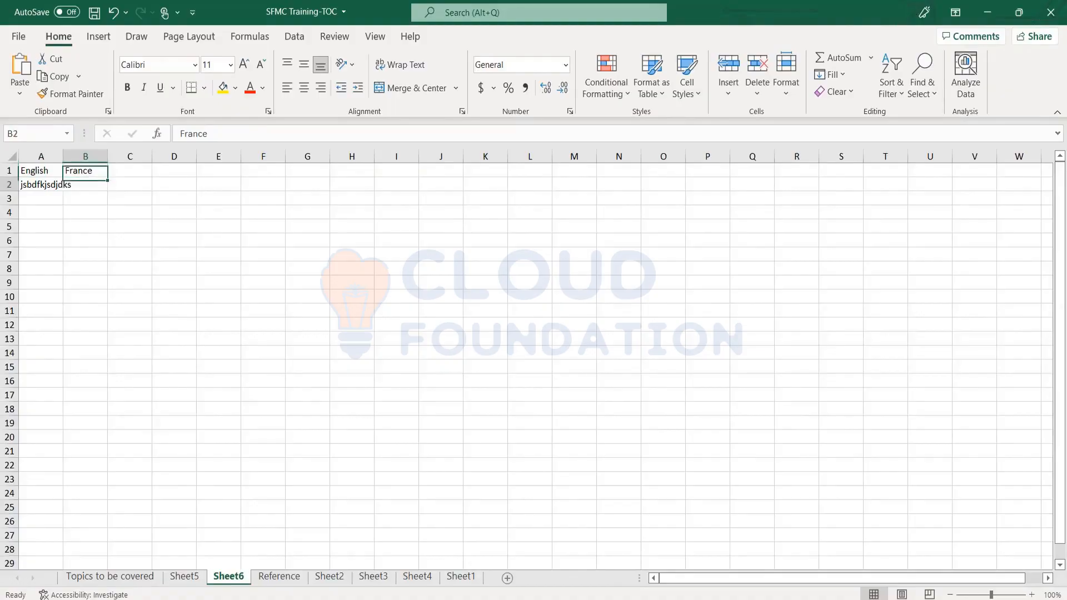
key("Down")
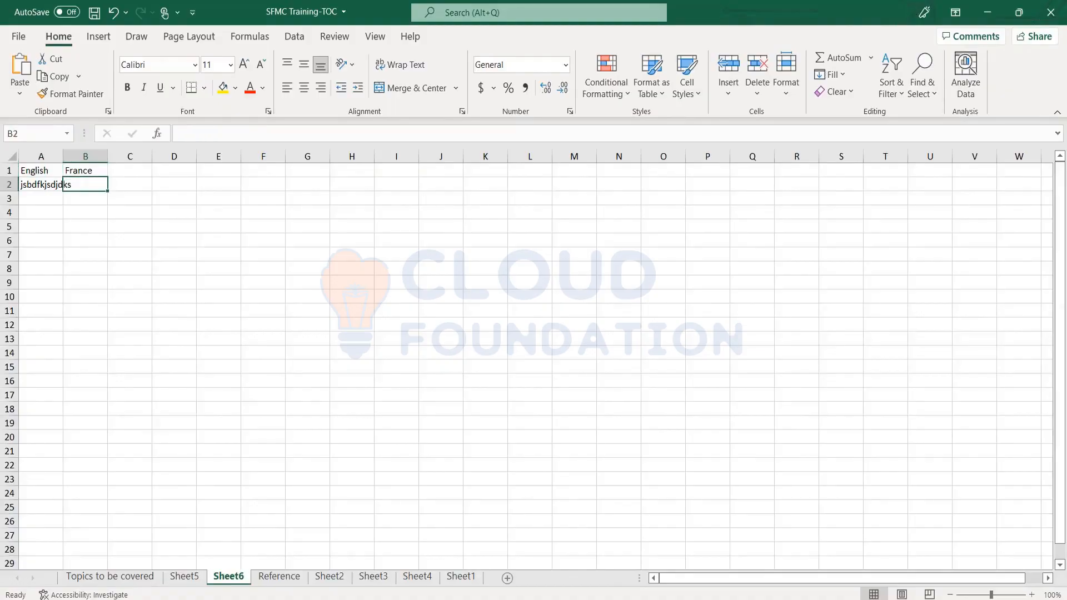
Enter 160 in A3, below the English sample text.
key("Left")
key("Down")
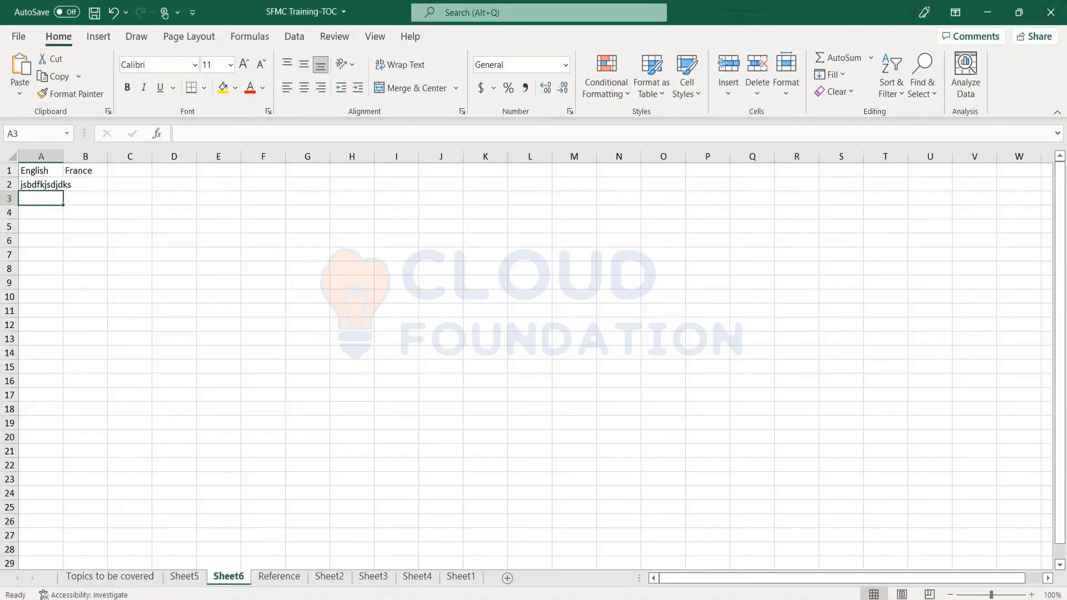
type("160")
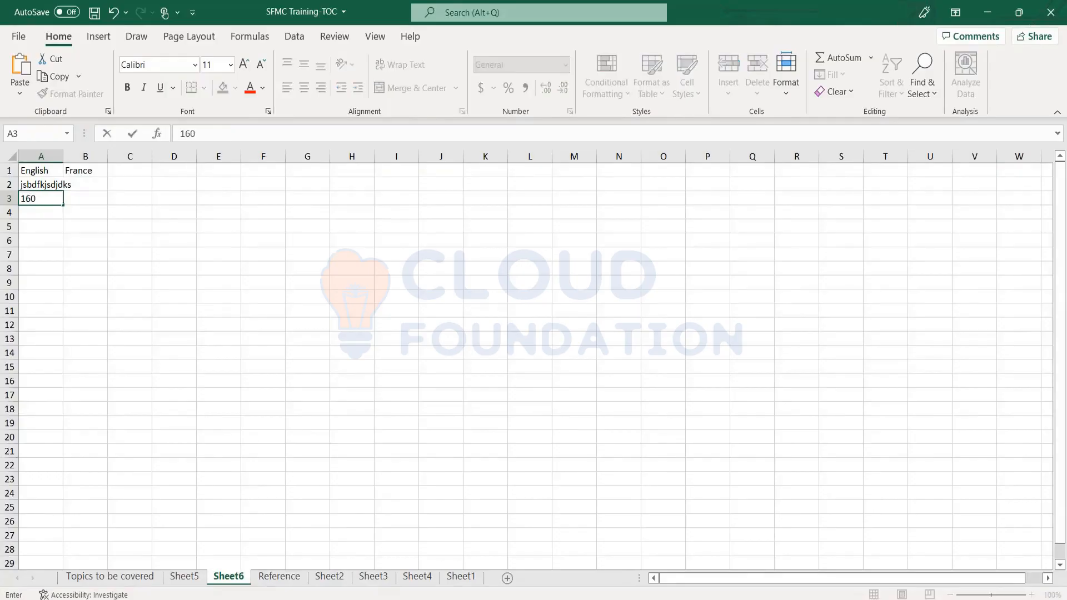
key("Return")
Enter 159 in B3 for the France column.
key("Up")
key("Up")
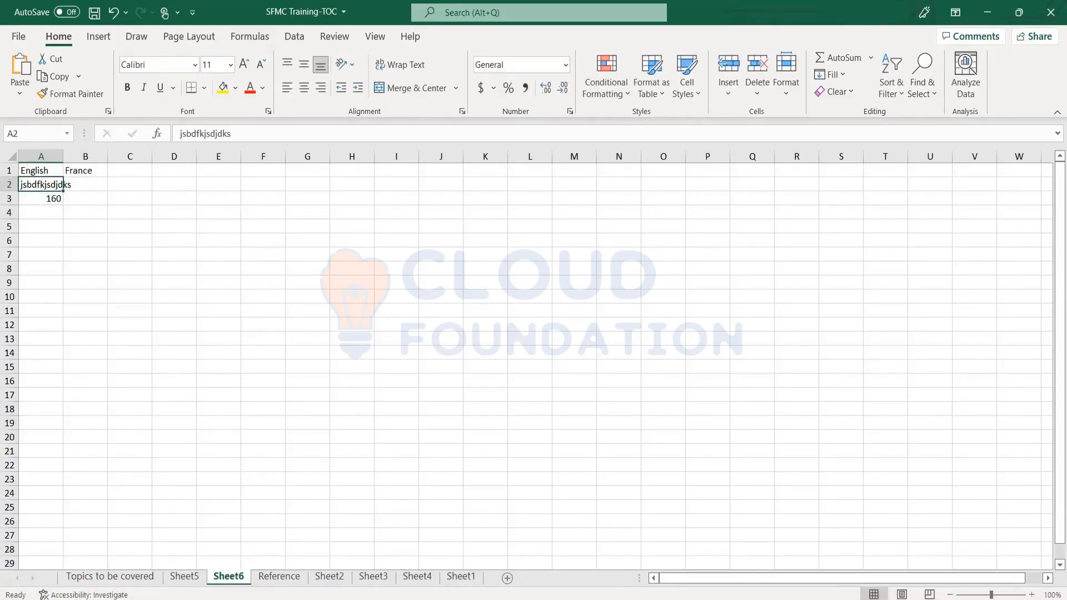
key("Up")
key("Right")
key("Down")
key("Down")
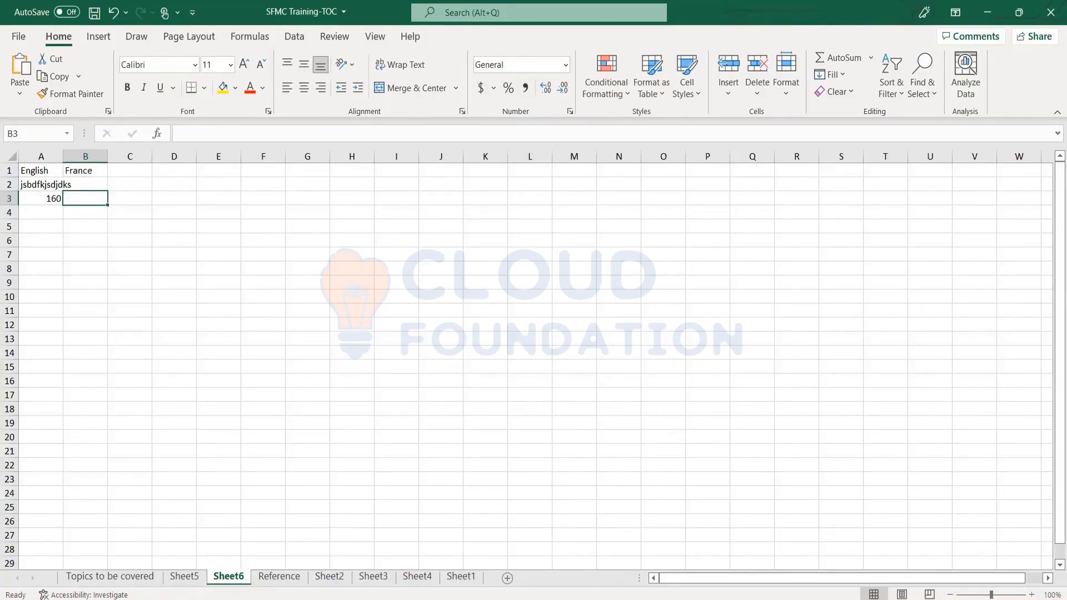
type("159")
key("Return")
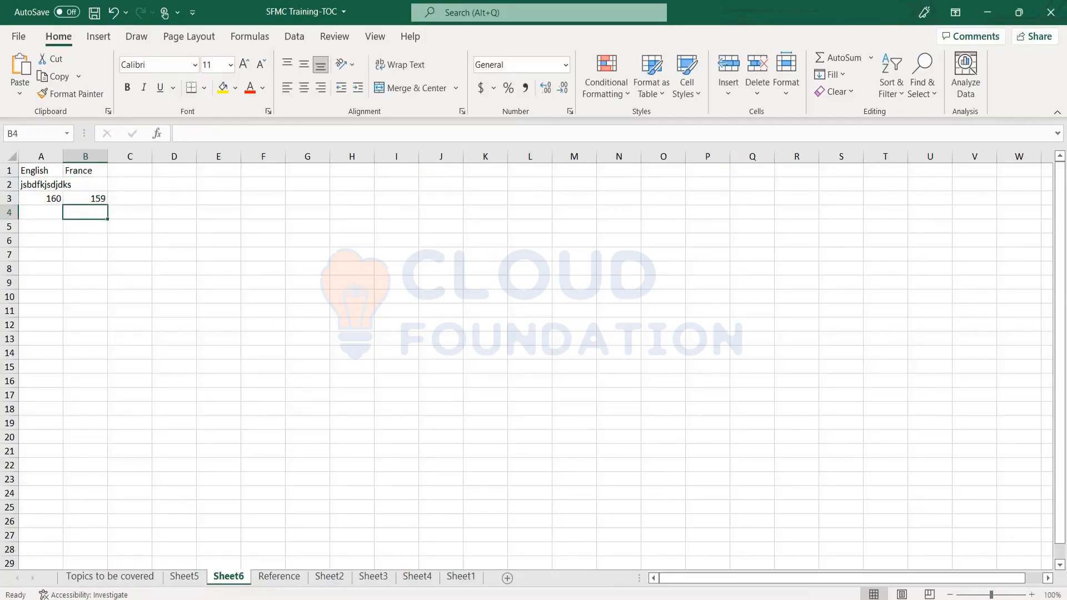
Enter 161 in C3, beside the France value.
key("Up")
key("Right")
type("16")
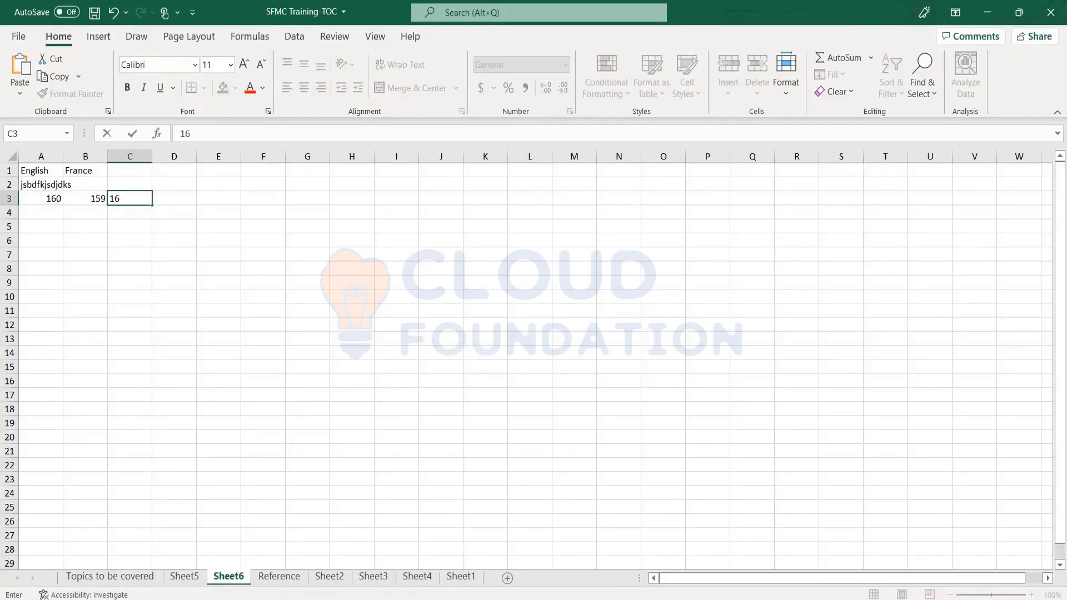
type("1")
key("Return")
key("Up")
key("Up")
key("Up")
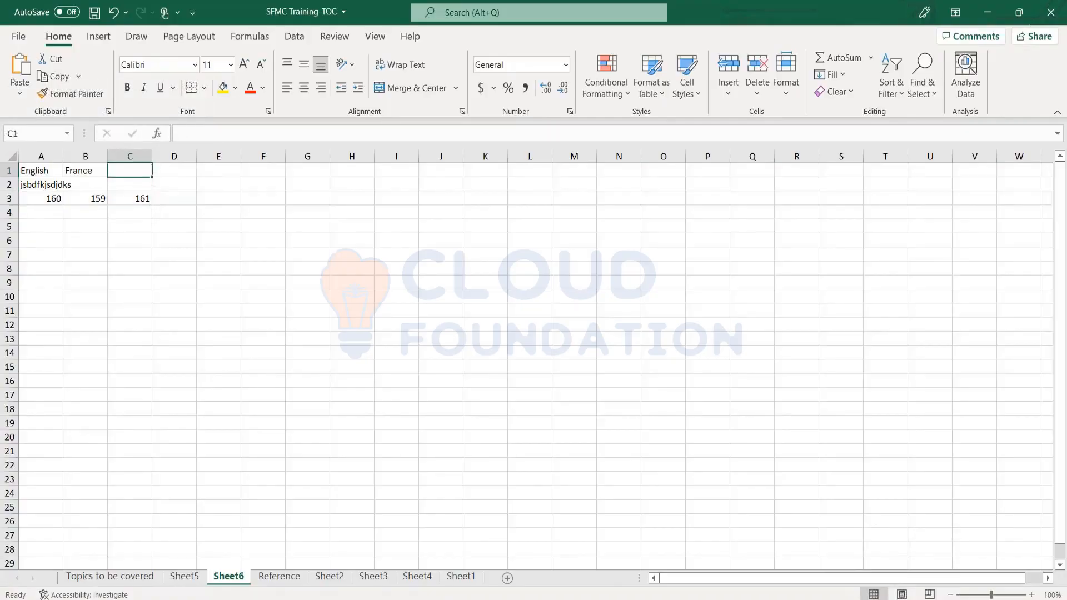
key("Left")
key("Down")
key("Down")
key("Right")
key("Up")
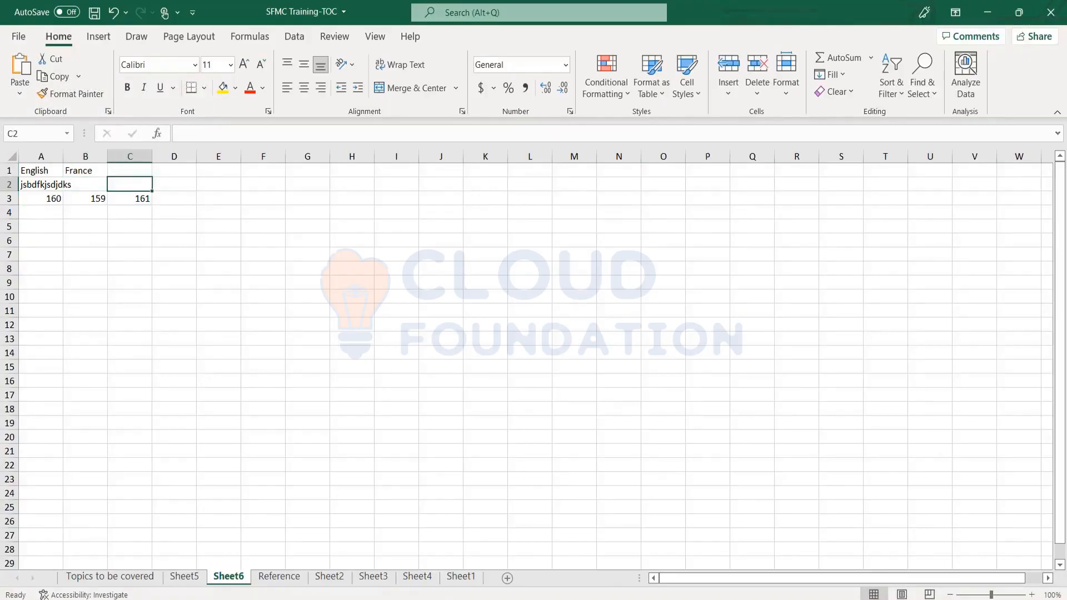
key("Left")
key("Left")
key("Up")
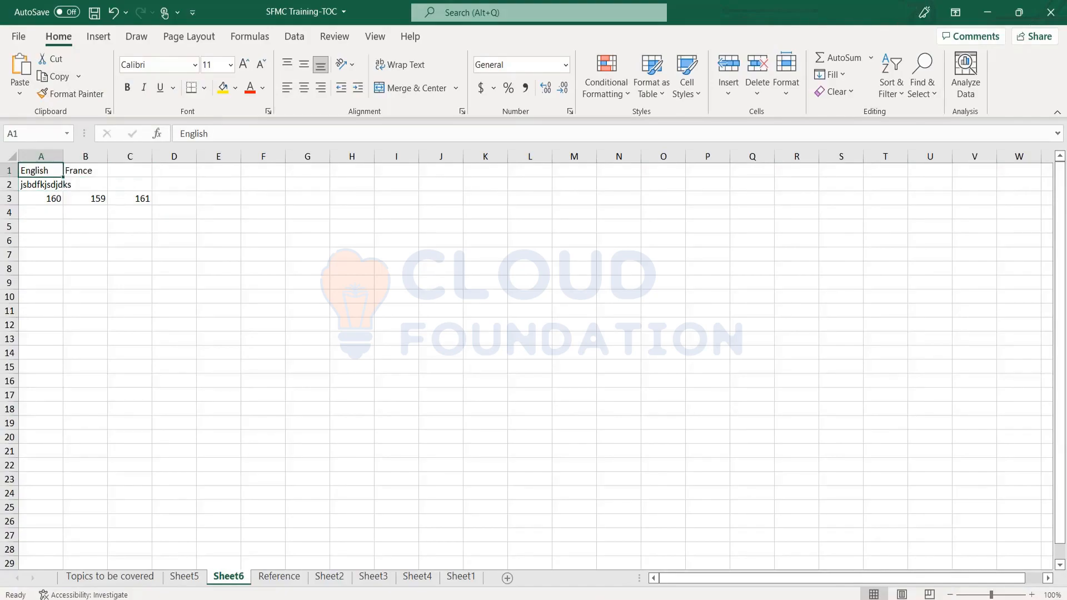
Highlight the range A1:C3 with the language headings and character values, and clear the selection.
key("shift+Down")
key("shift+Right")
key("shift+Down")
key("shift+Right")
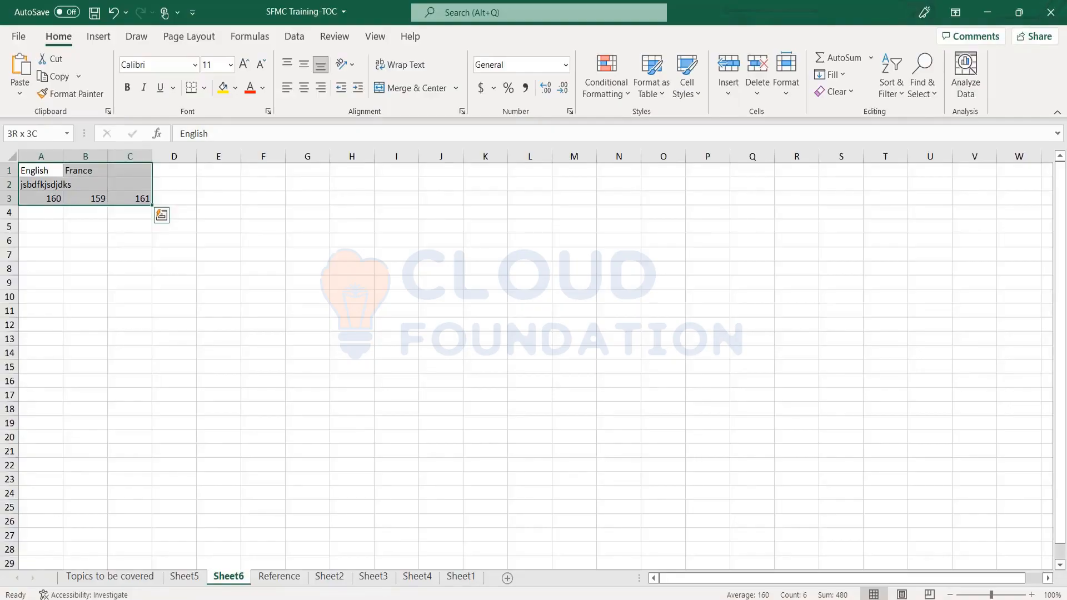
left_click(281, 272)
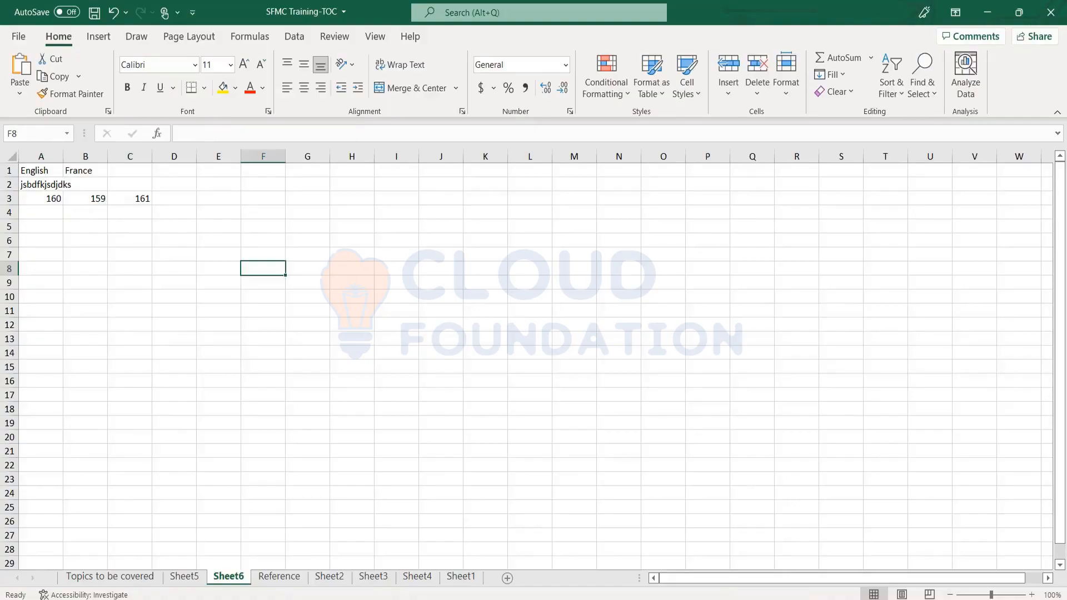
Switch to the browser's MobileConnect Create Message page and return to its Select Template stage.
key("alt+Tab")
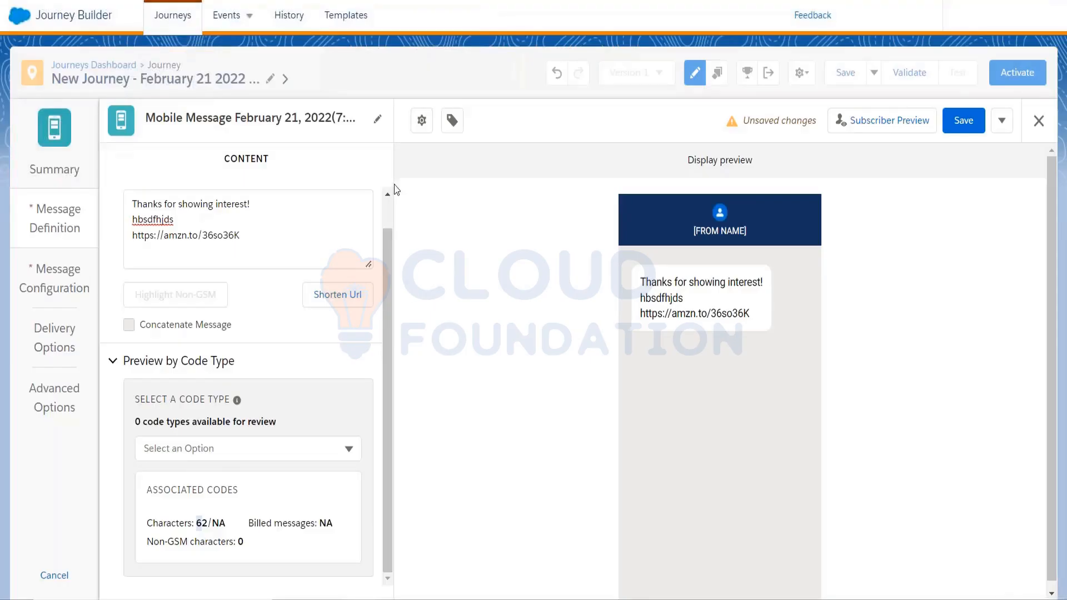
left_click(300, 1)
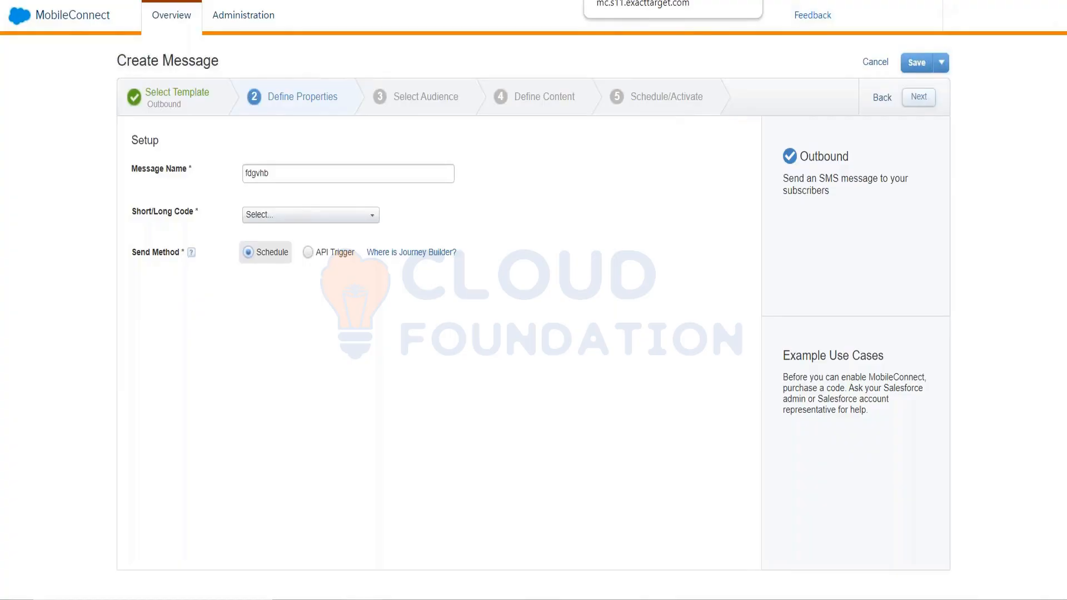
left_click(592, 0)
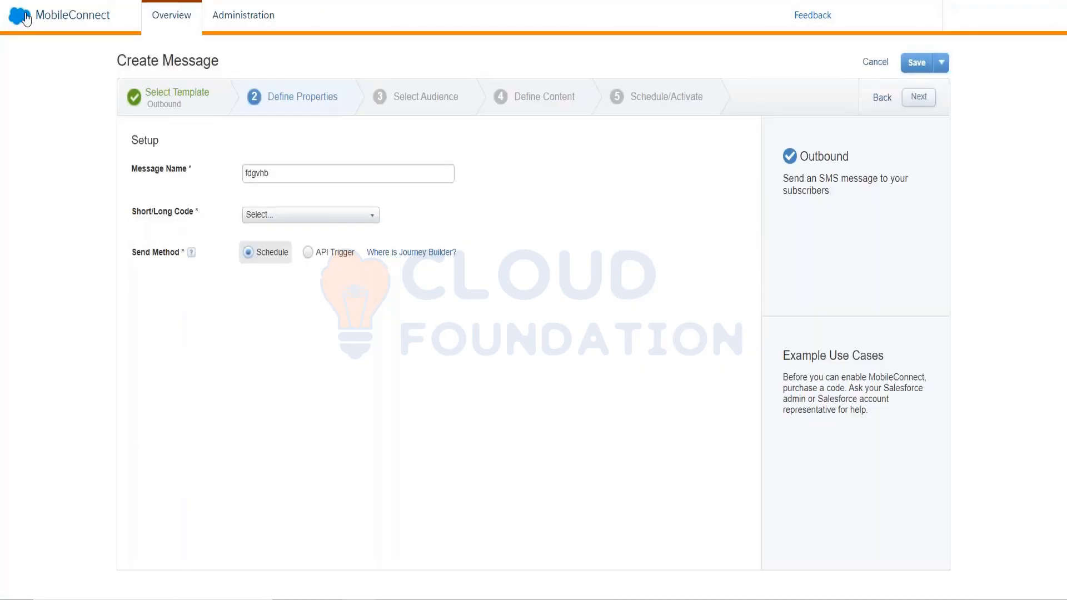
left_click(26, 18)
mouse_move(90, 108)
left_click(305, 219)
left_click(174, 102)
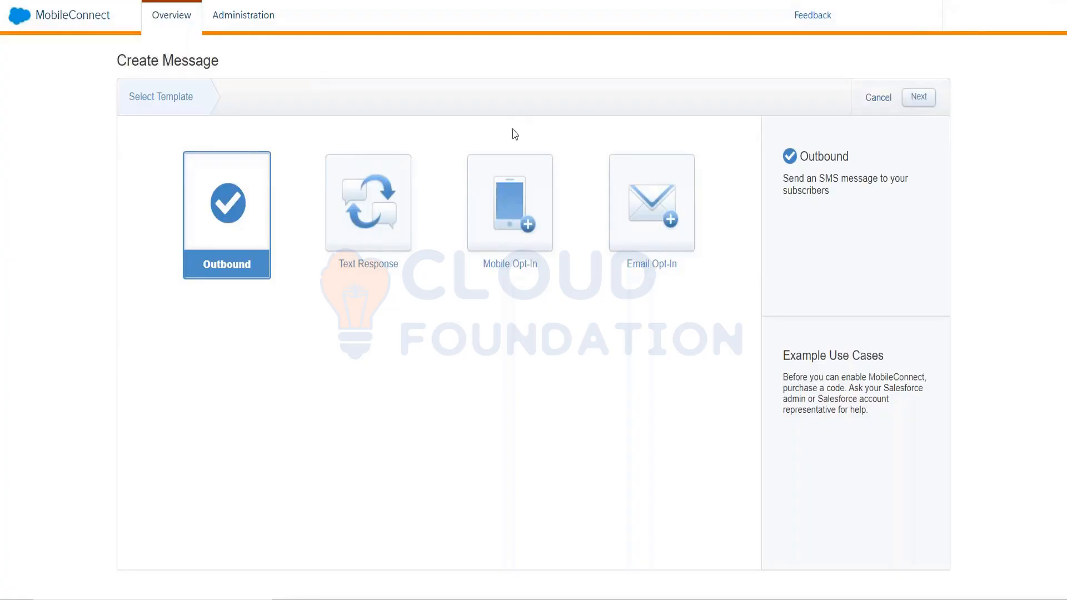
Compare the Outbound and Text Response templates, and continue with Text Response, confirming the template change.
left_click(408, 189)
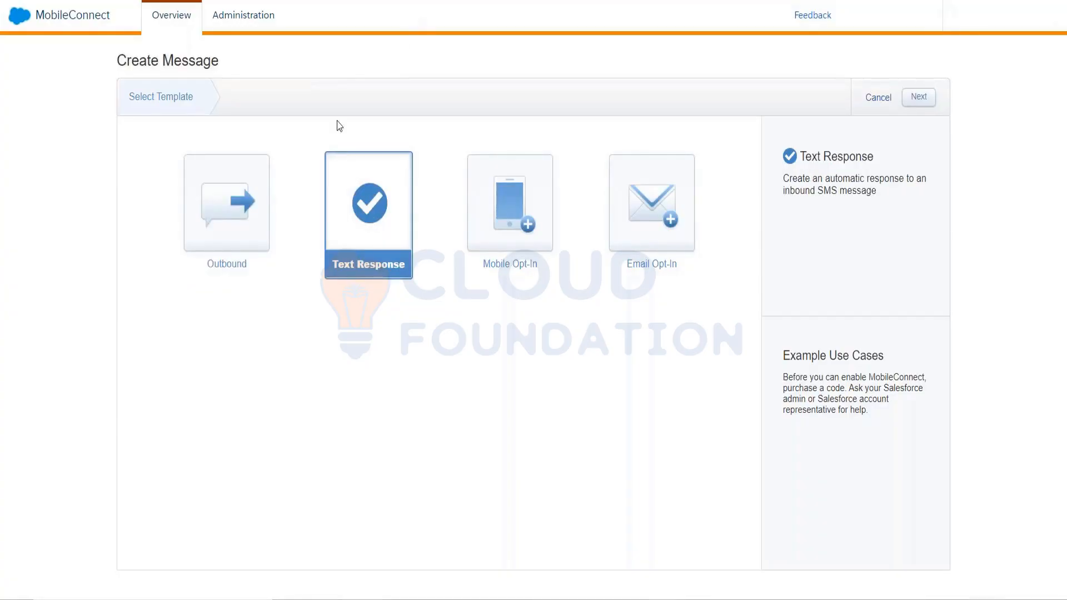
left_click(255, 207)
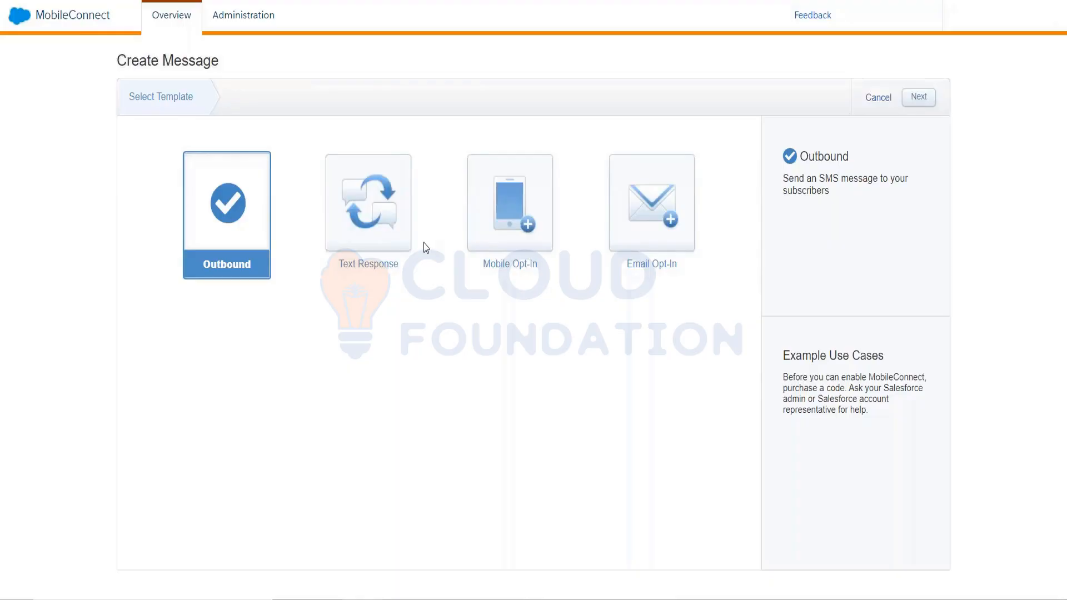
left_click(388, 231)
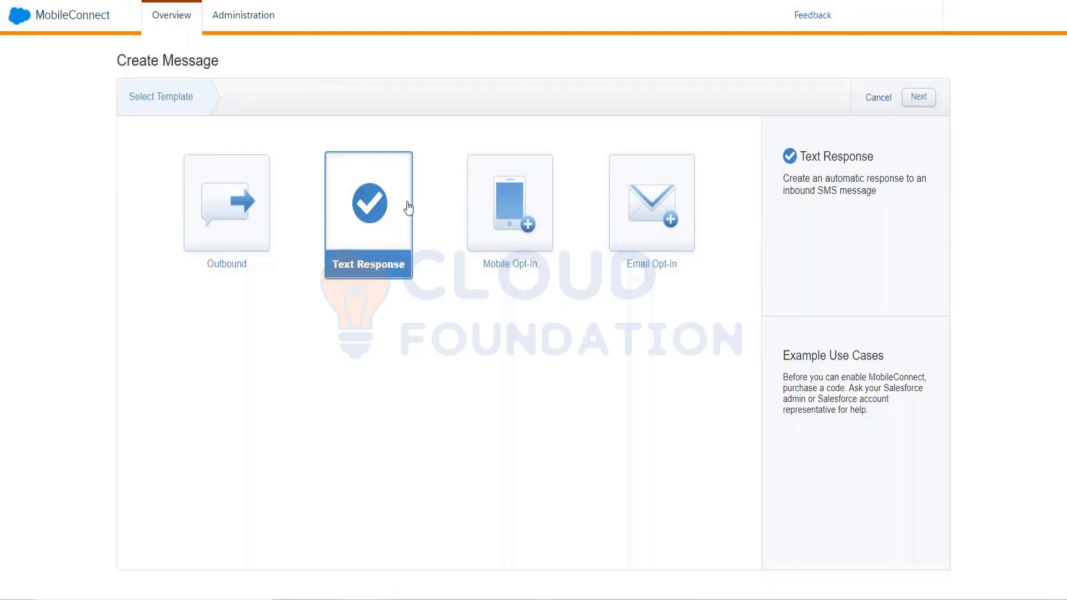
left_click(265, 194)
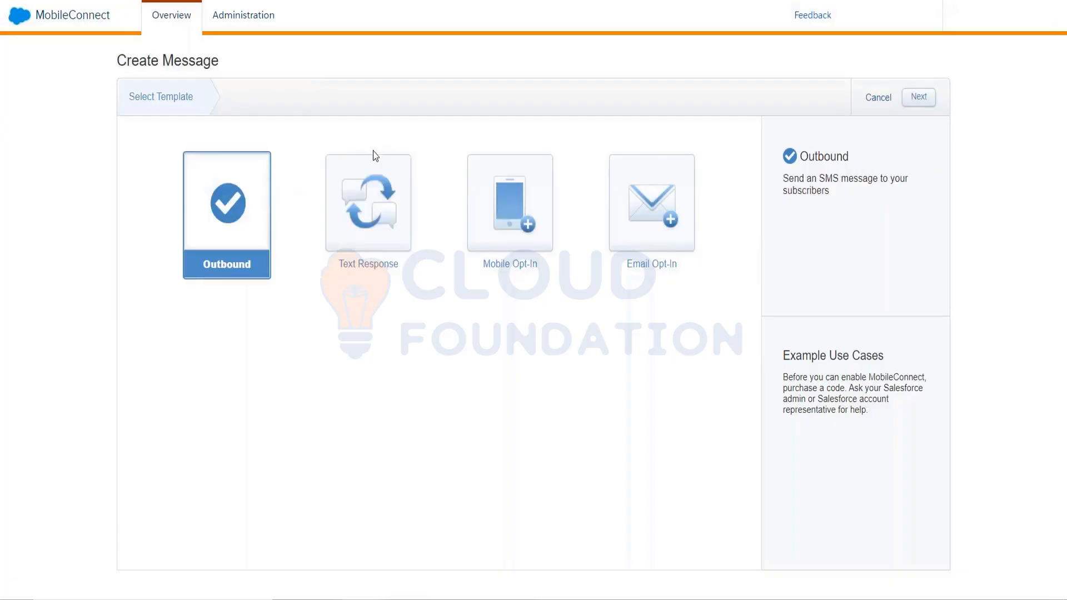
left_click(378, 176)
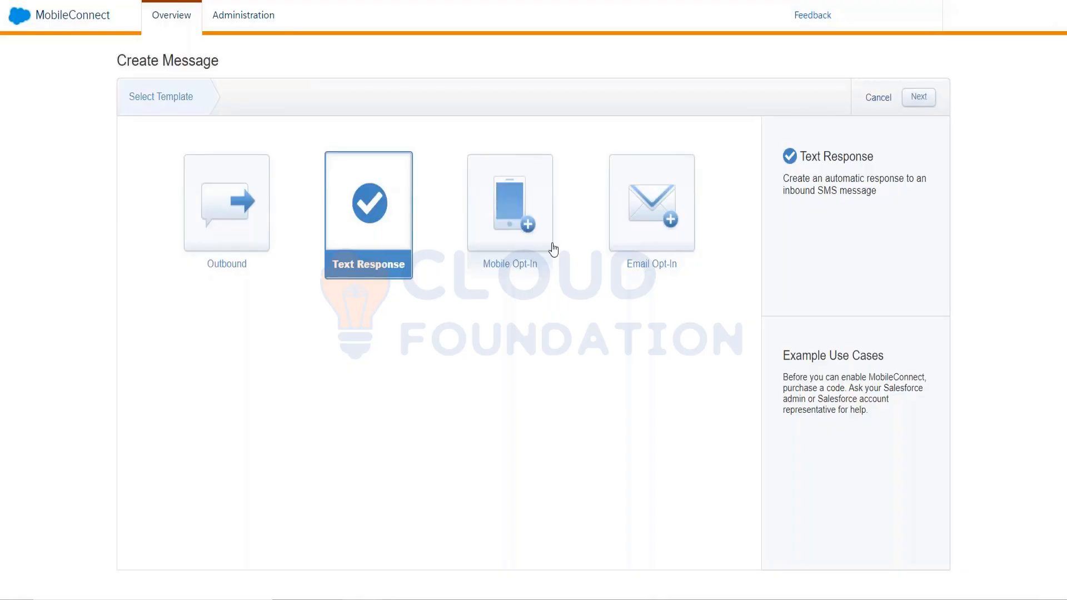
left_click(928, 103)
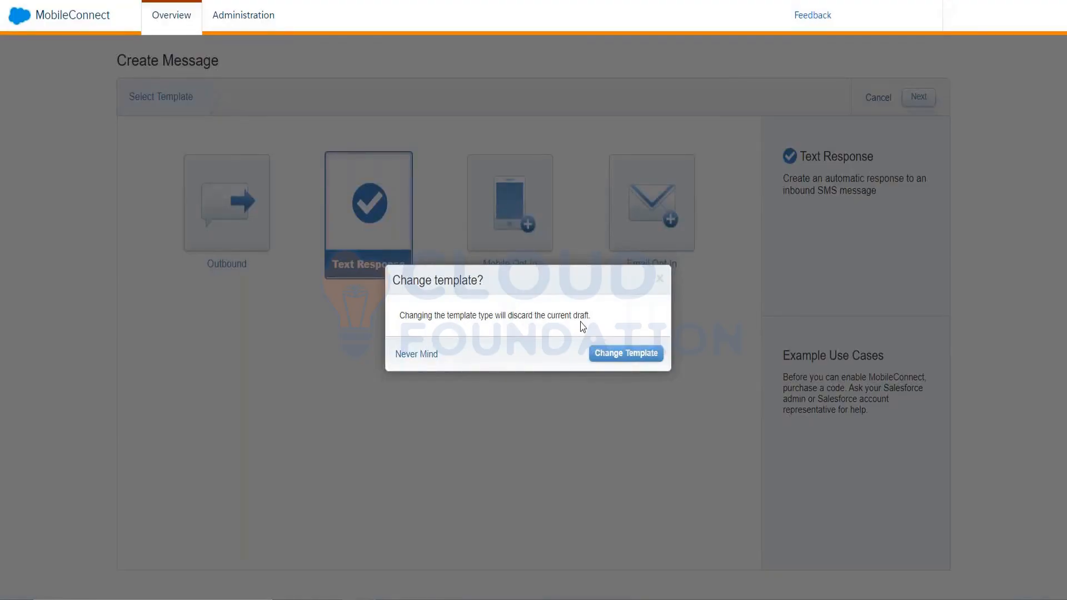
left_click(619, 355)
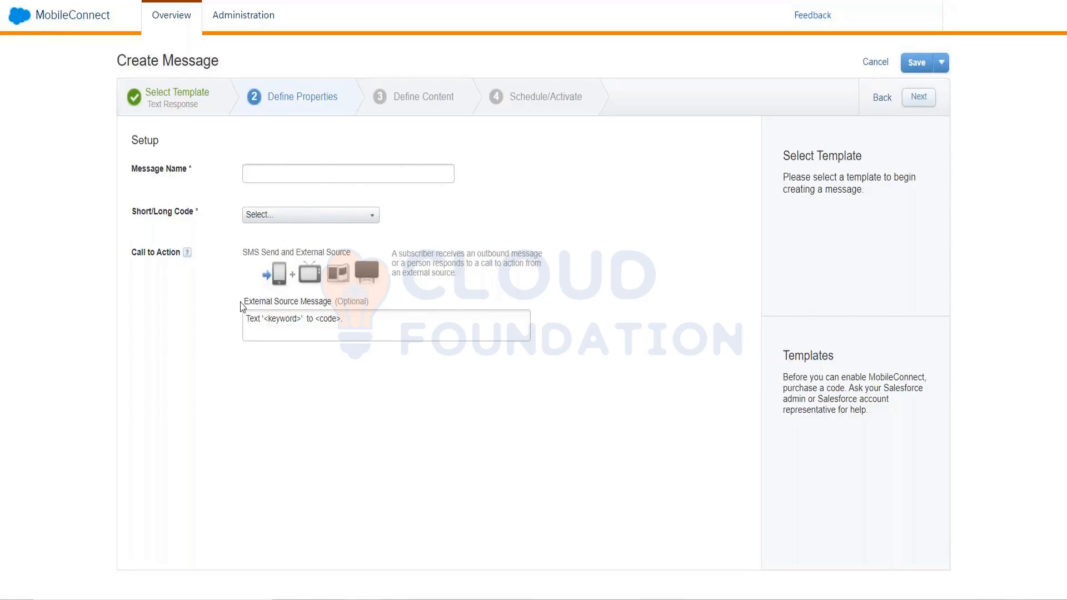
Replace the keyword placeholder in the External Source Message with "Interested".
left_click_drag(240, 303, 375, 298)
left_click(367, 336)
left_click(296, 327)
key("shift+Left")
key("shift+Left")
key("shift+Left")
key("shift+Left")
key("shift+Left")
key("shift+Left")
Highlight the full External Source Message text to review the call to action.
key("shift+Left")
type("Interested")
key("Right")
key("Right")
key("shift+Right")
key("shift+Right")
key("shift+Right")
key("shift+Right")
type("456789")
key("shift+Left")
key("shift+Left")
key("shift+Left")
key("shift+Left")
key("shift+Left")
key("shift+Left")
key("shift+Left")
key("shift+Left")
key("shift+Home")
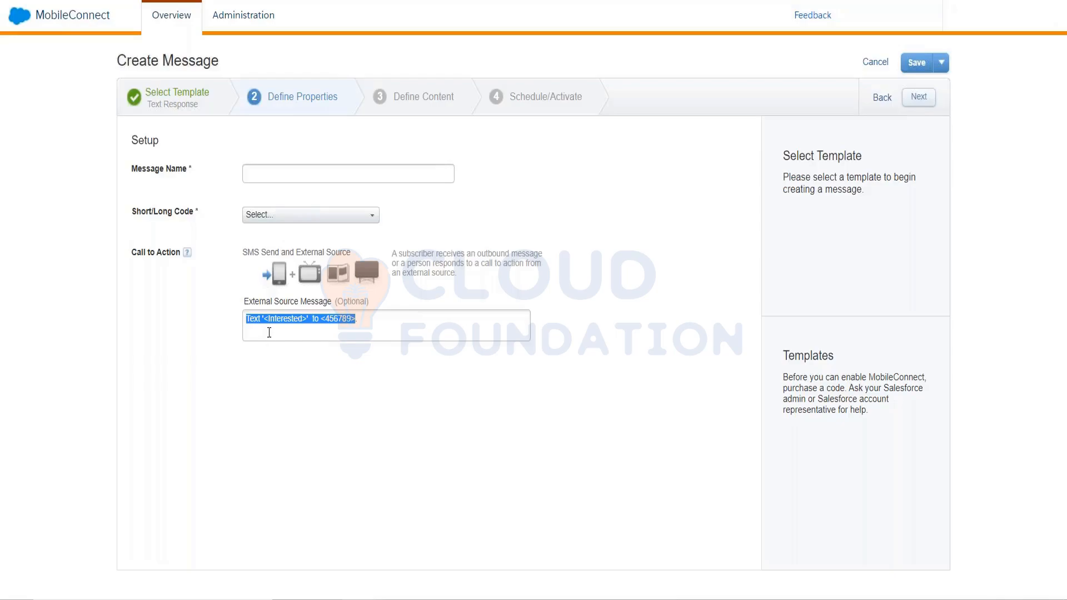
left_click(337, 334)
left_click(381, 320)
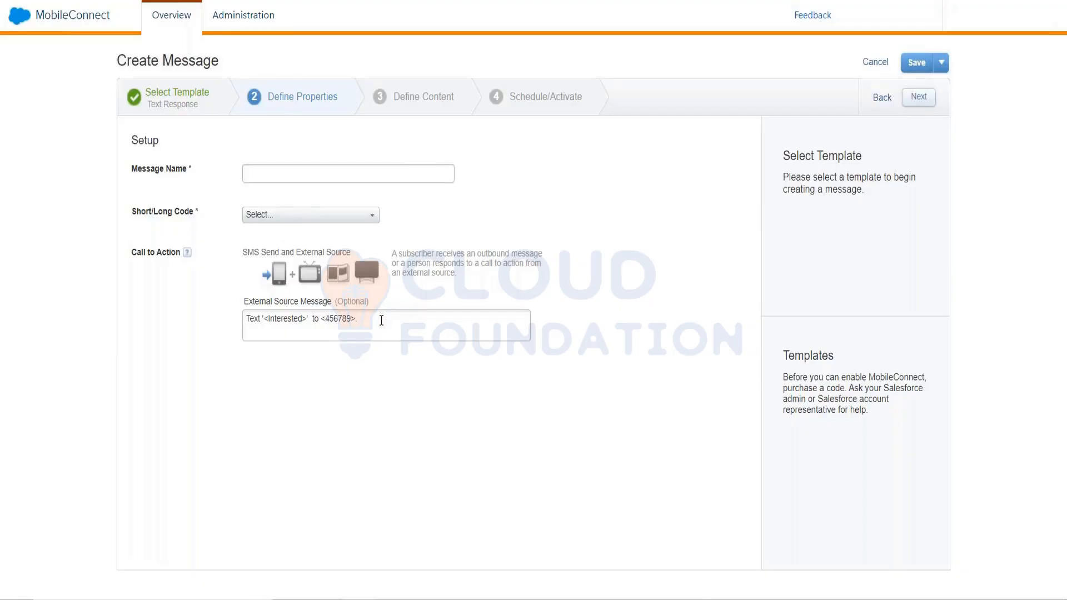
left_click_drag(381, 320, 244, 321)
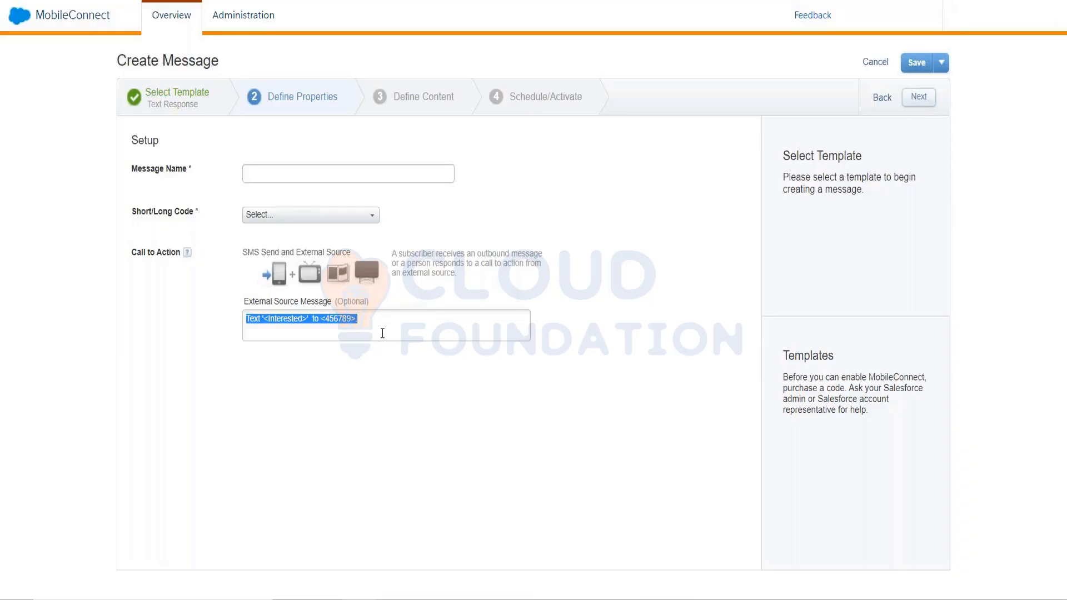
Examine the keyword and code parts of the External Source Message, highlighting the code and the full call-to-action text.
left_click(289, 321)
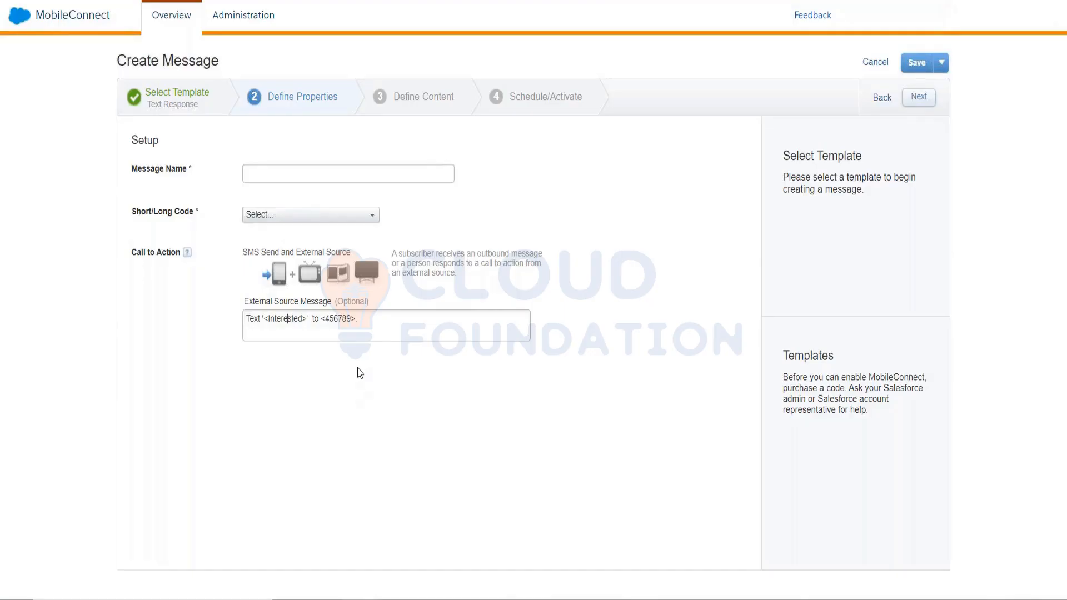
left_click_drag(327, 324, 349, 324)
left_click(292, 317)
left_click_drag(329, 321, 349, 320)
right_click(297, 327)
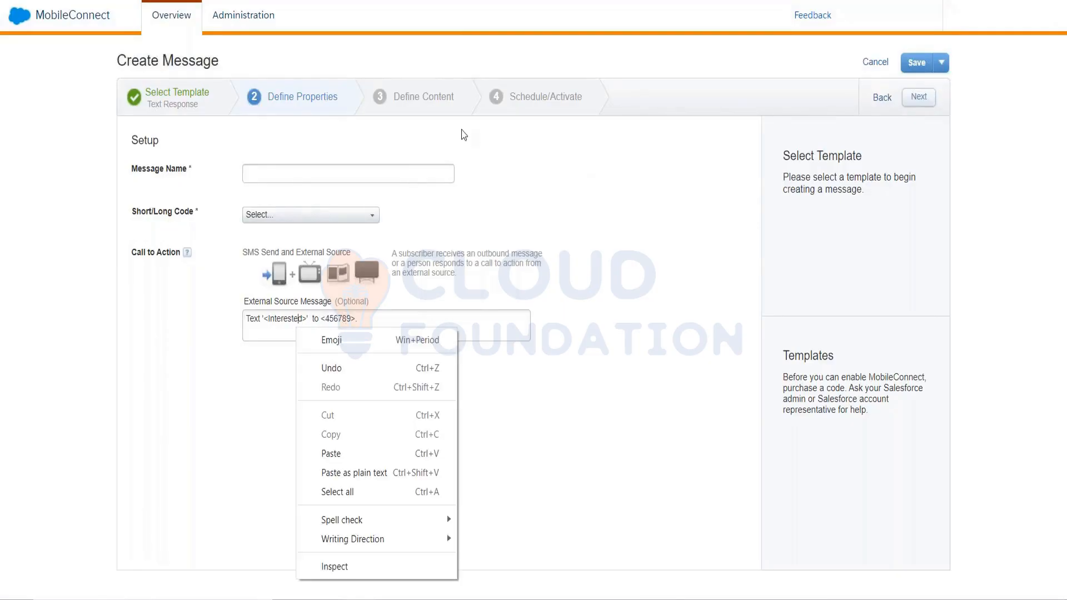
left_click(422, 79)
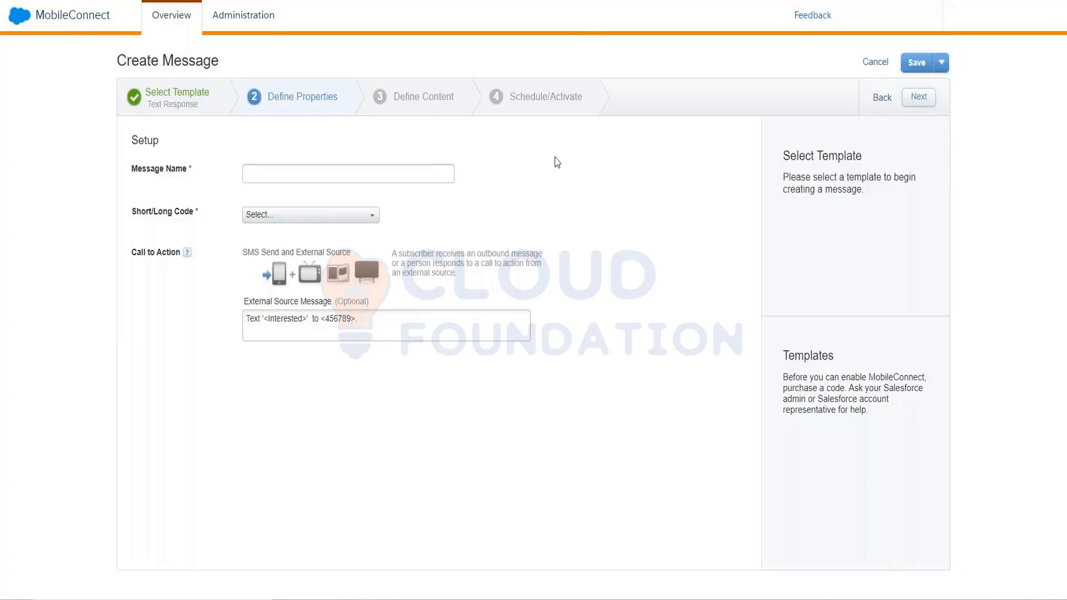
left_click_drag(385, 322, 205, 327)
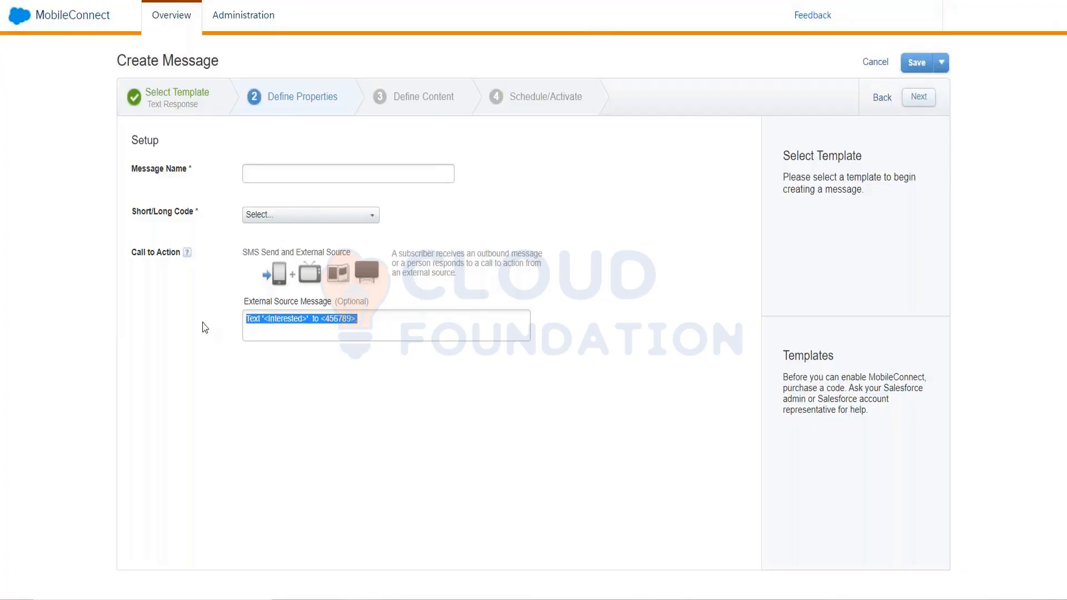
left_click(336, 324)
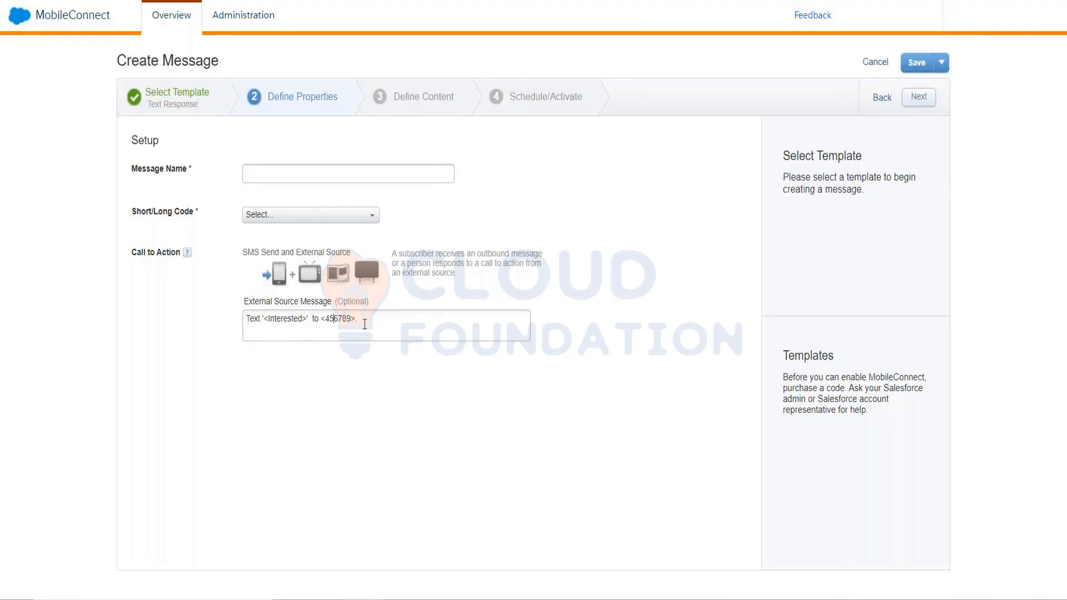
left_click_drag(362, 321, 229, 354)
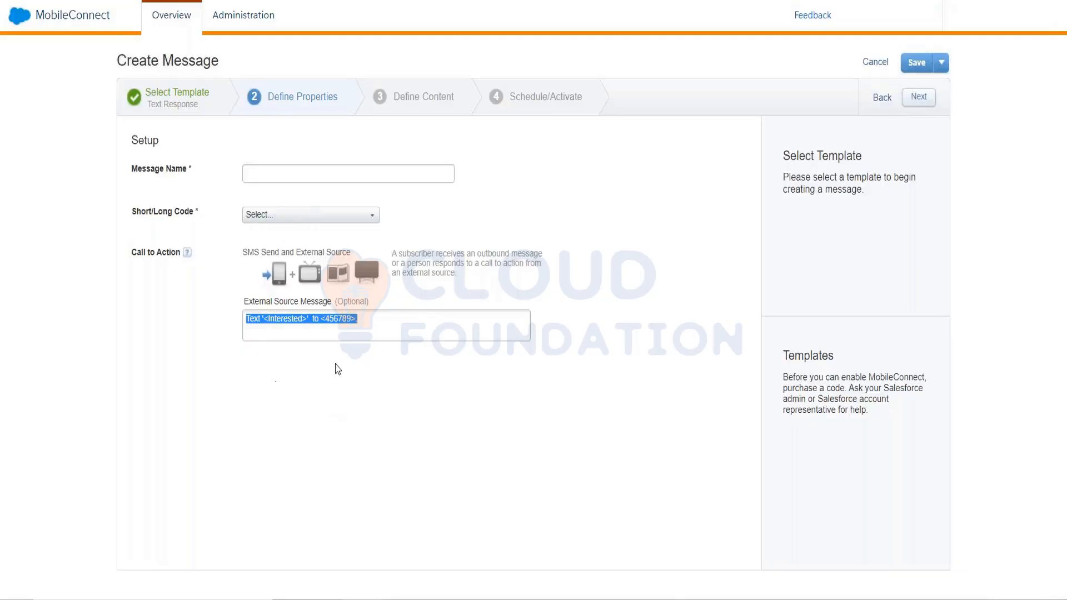
left_click(358, 373)
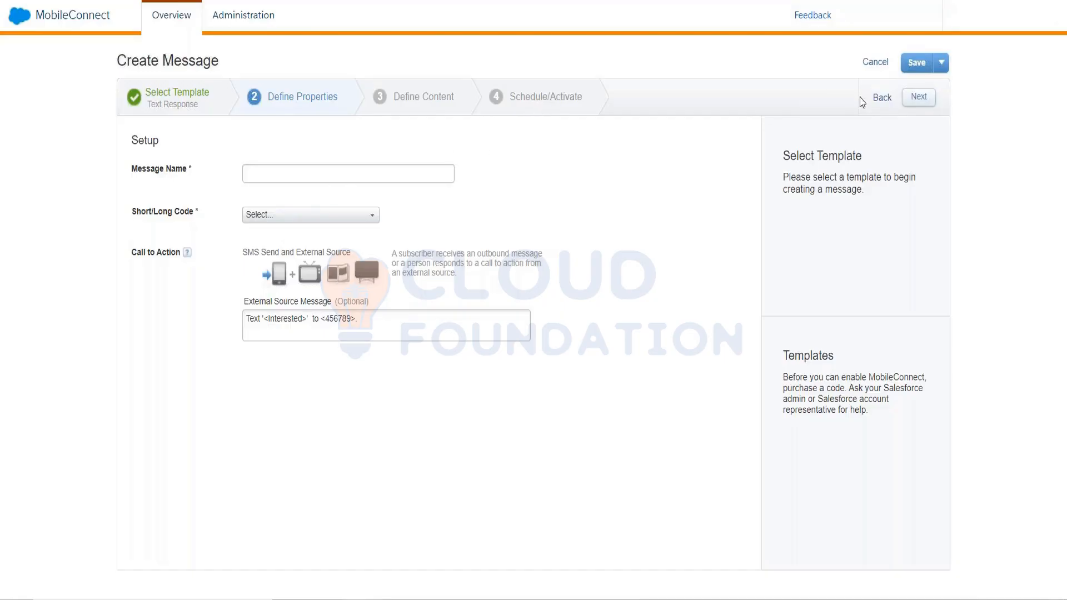
Return to template selection and switch the message to the Email Opt-In template, confirming the template change.
left_click(174, 112)
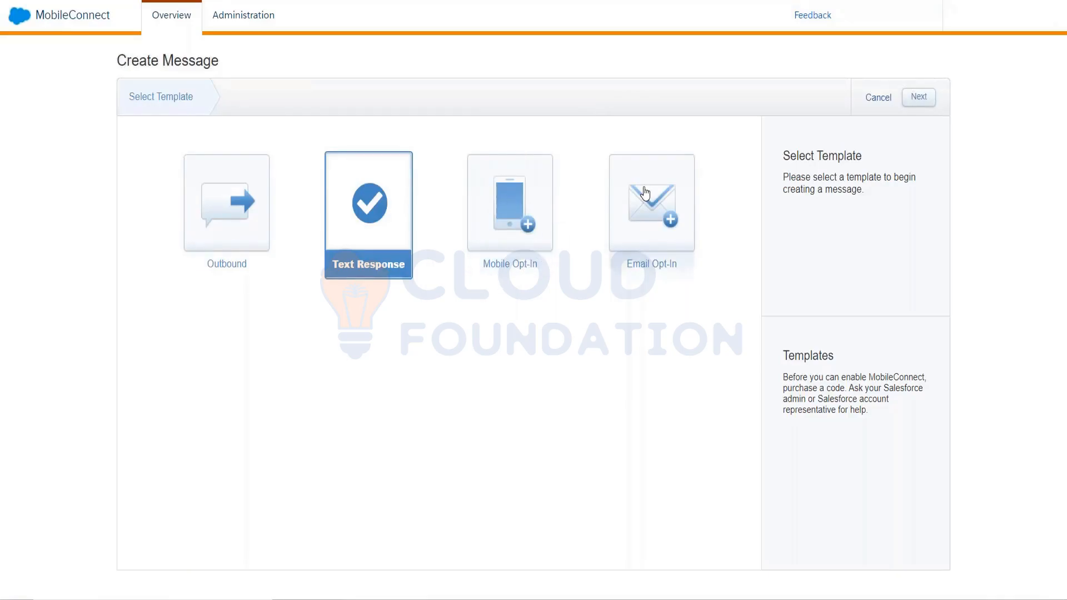
left_click(636, 206)
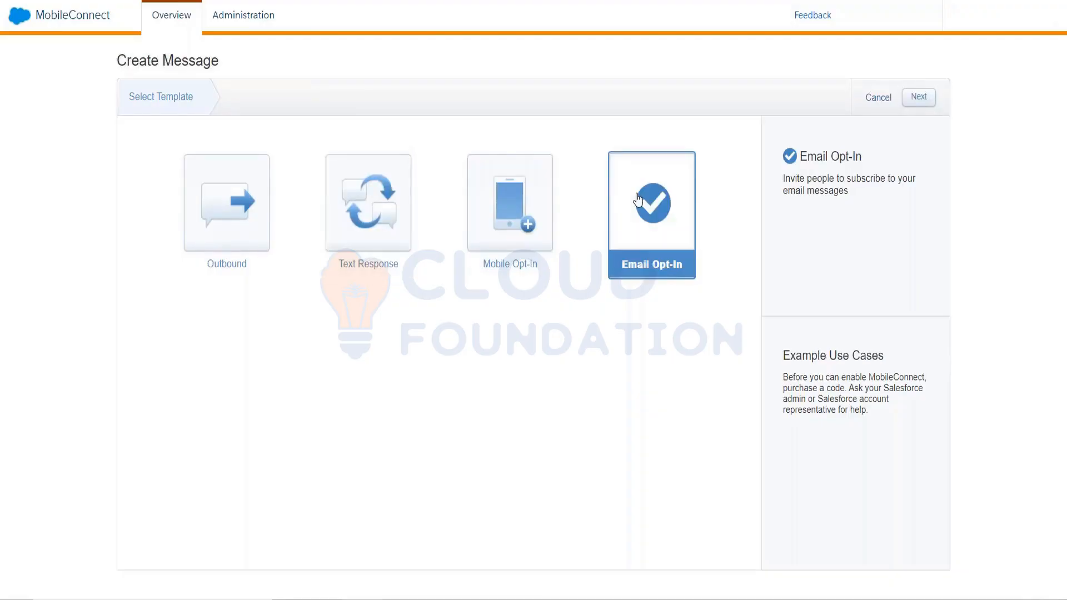
left_click(908, 101)
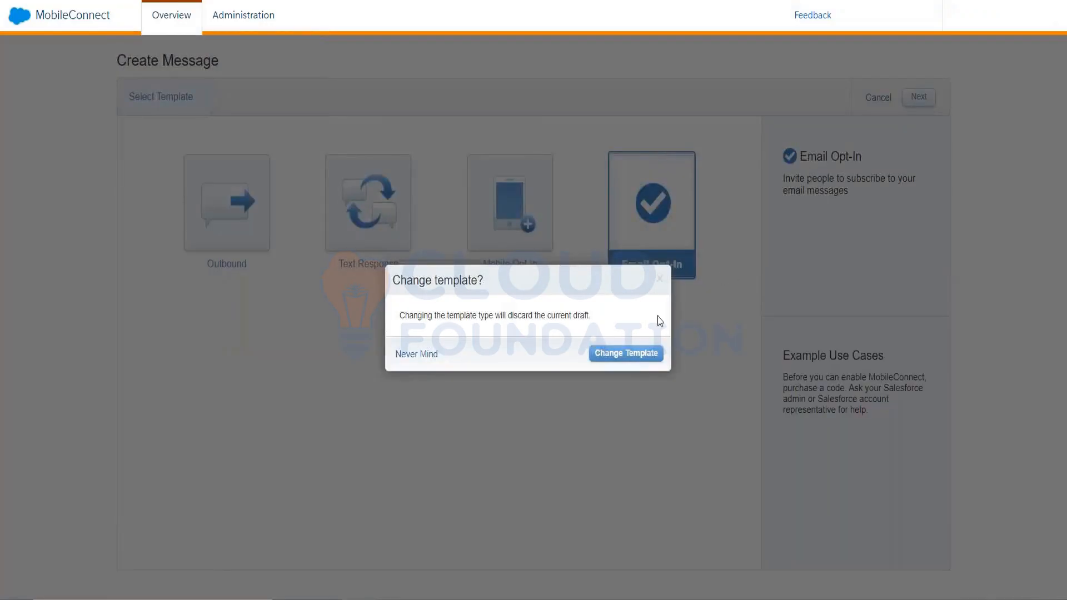
left_click(656, 357)
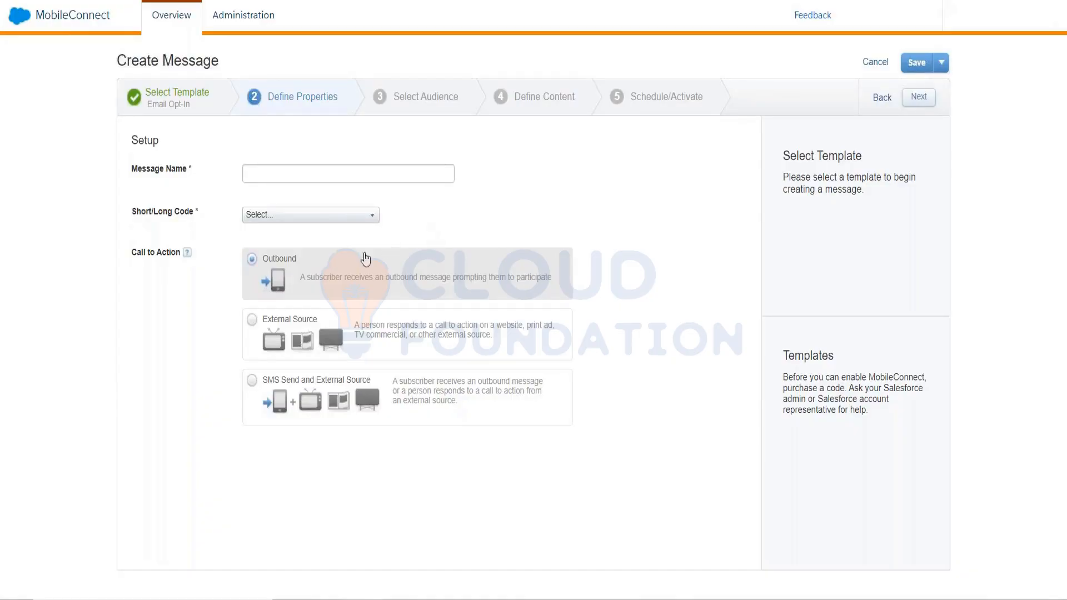
Compare the Outbound, External Source, and SMS Send and External Source call-to-action options of the Email Opt-In message.
left_click(257, 328)
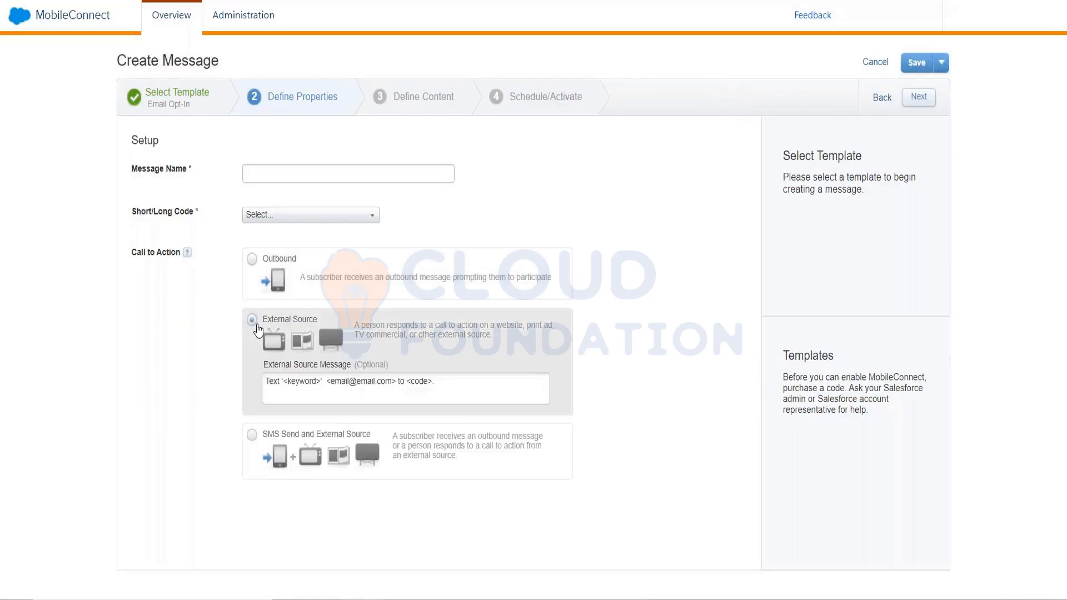
left_click(252, 439)
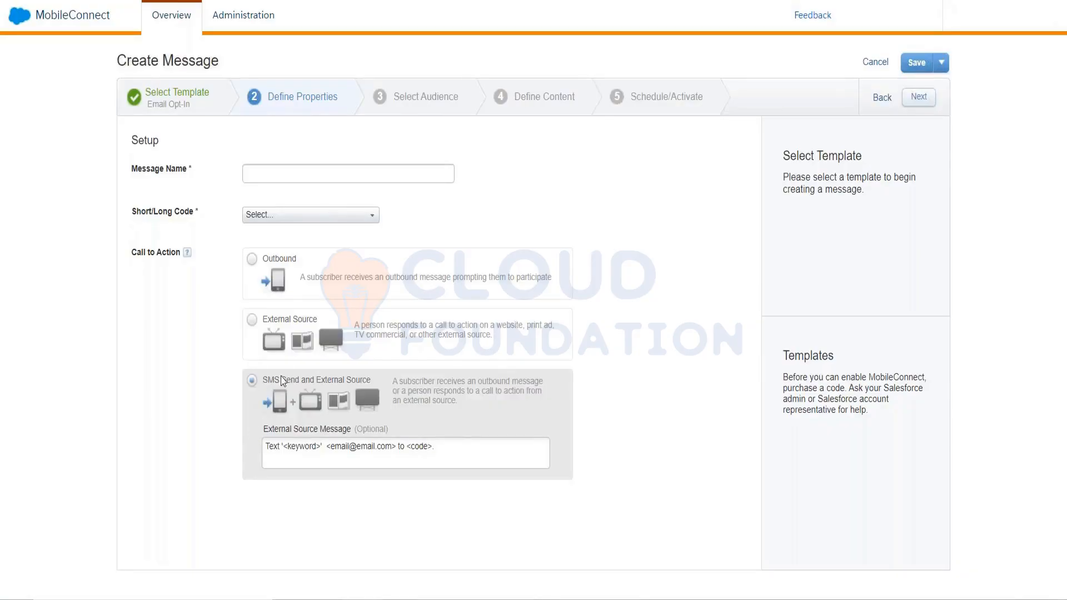
left_click(282, 270)
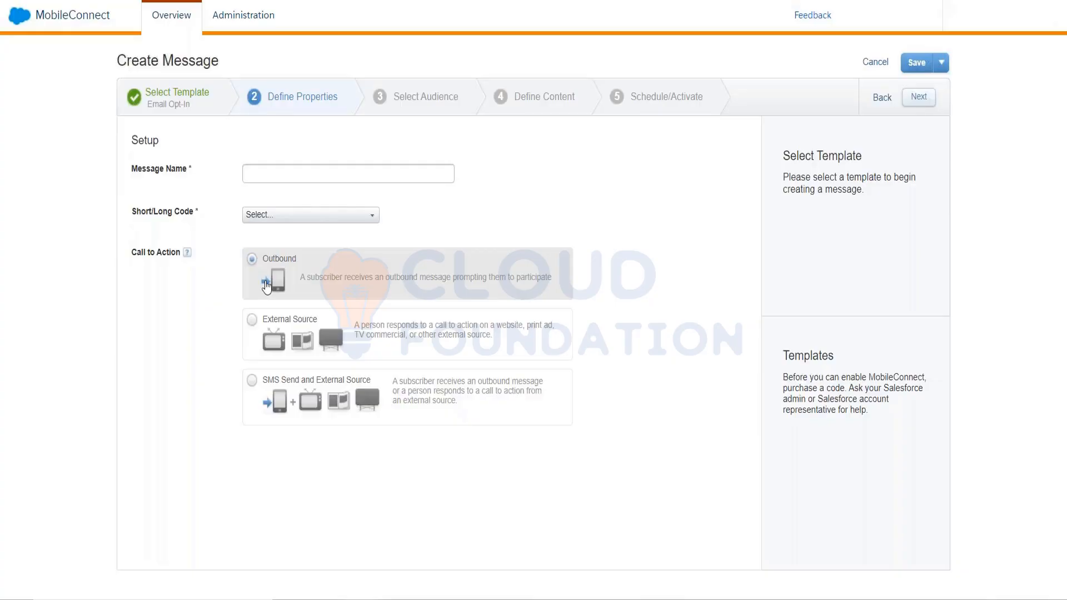
left_click(251, 398)
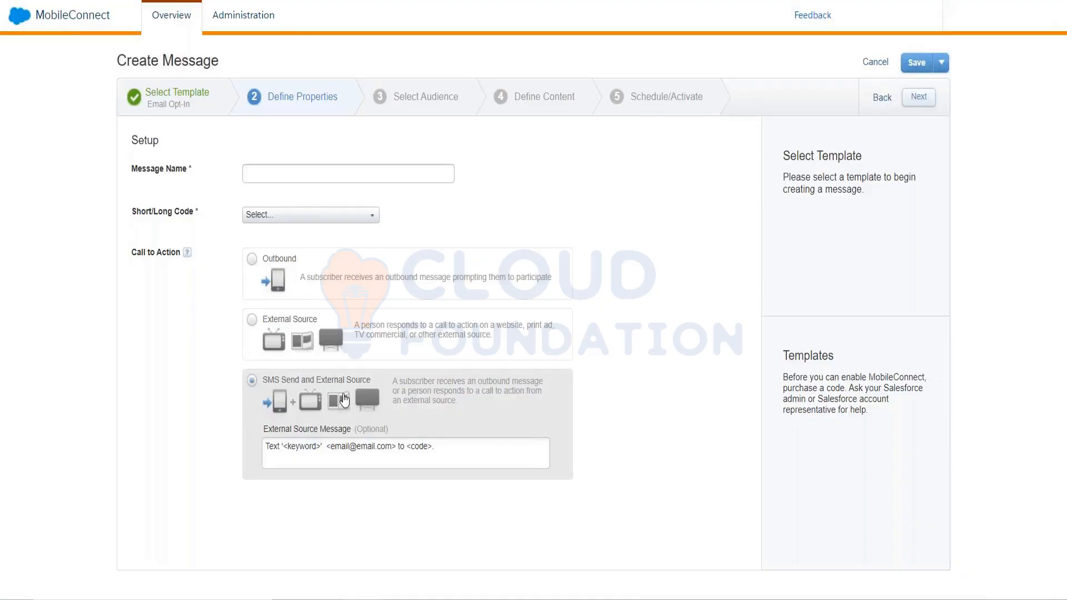
Select External Source as the call to action and highlight the email placeholder in its message.
left_click(251, 320)
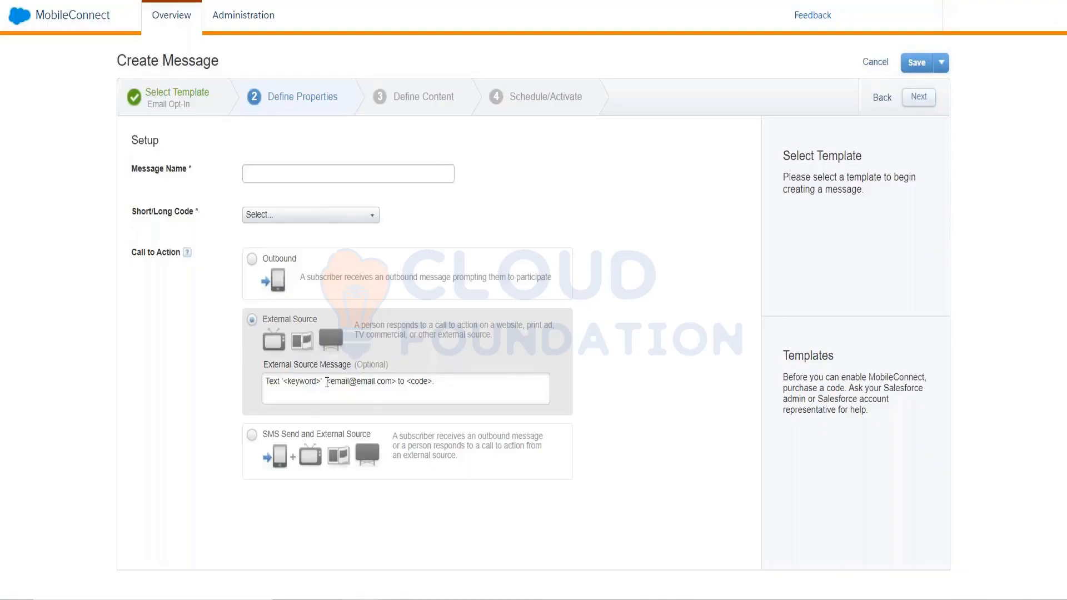
left_click_drag(326, 382, 392, 394)
left_click(413, 387)
Return to template selection and switch the message to the Mobile Opt-In template, confirming the template change.
left_click(884, 98)
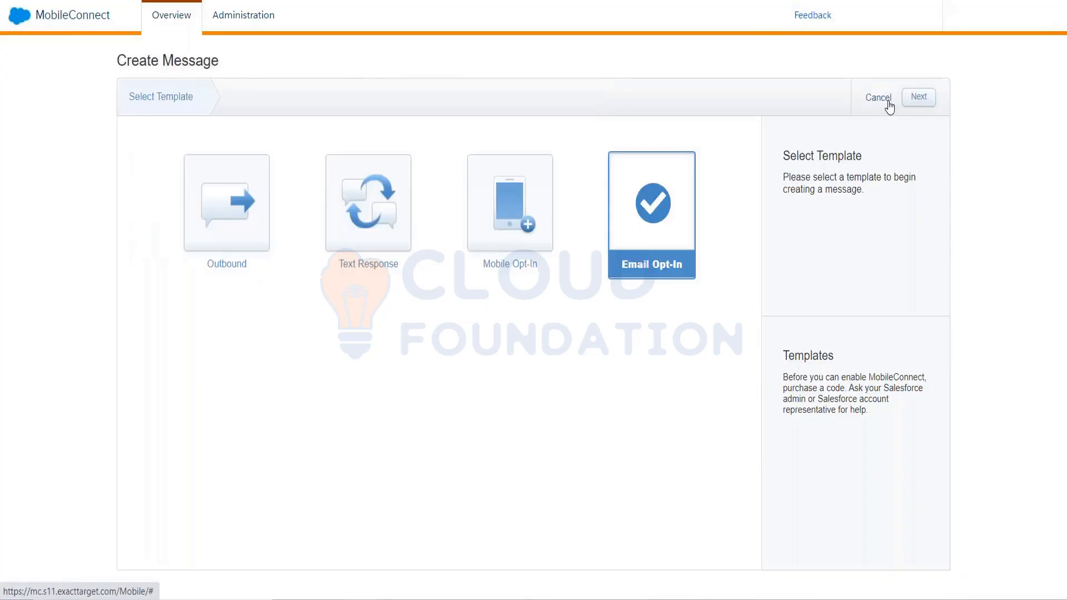
left_click(529, 223)
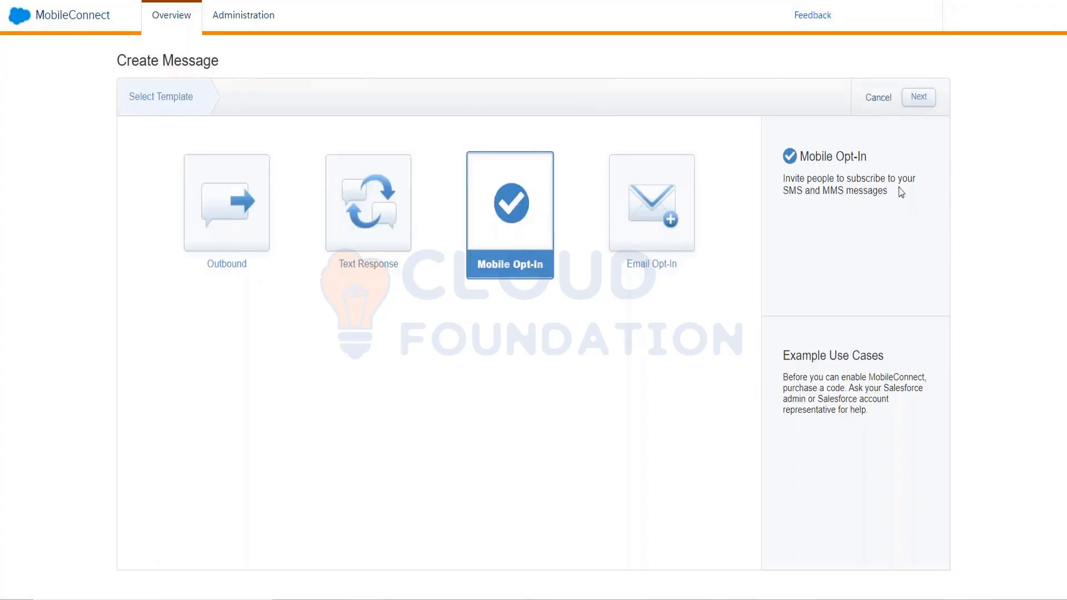
left_click(923, 100)
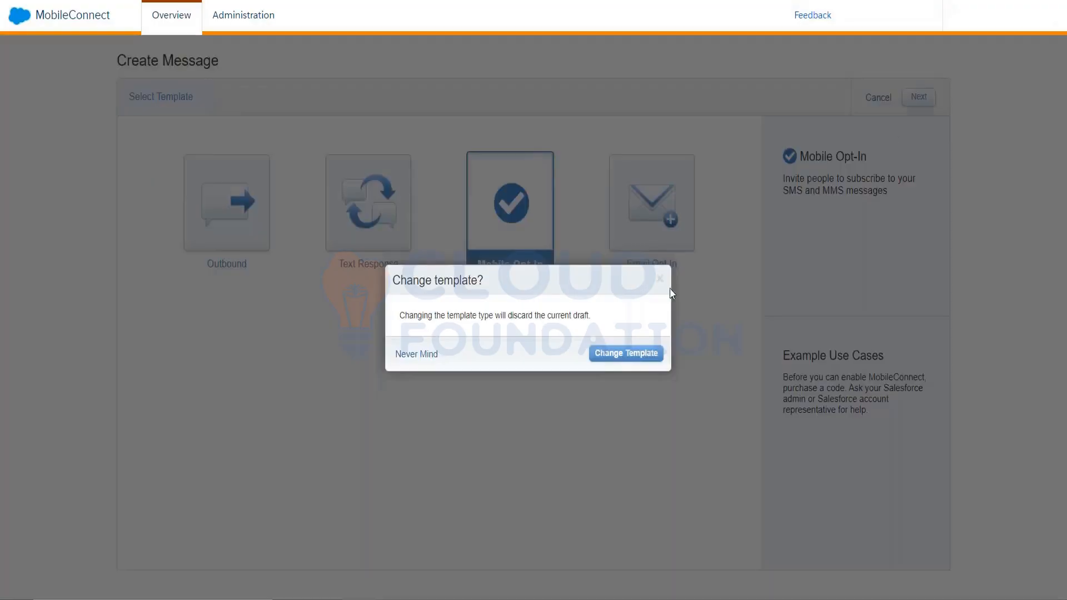
left_click(599, 357)
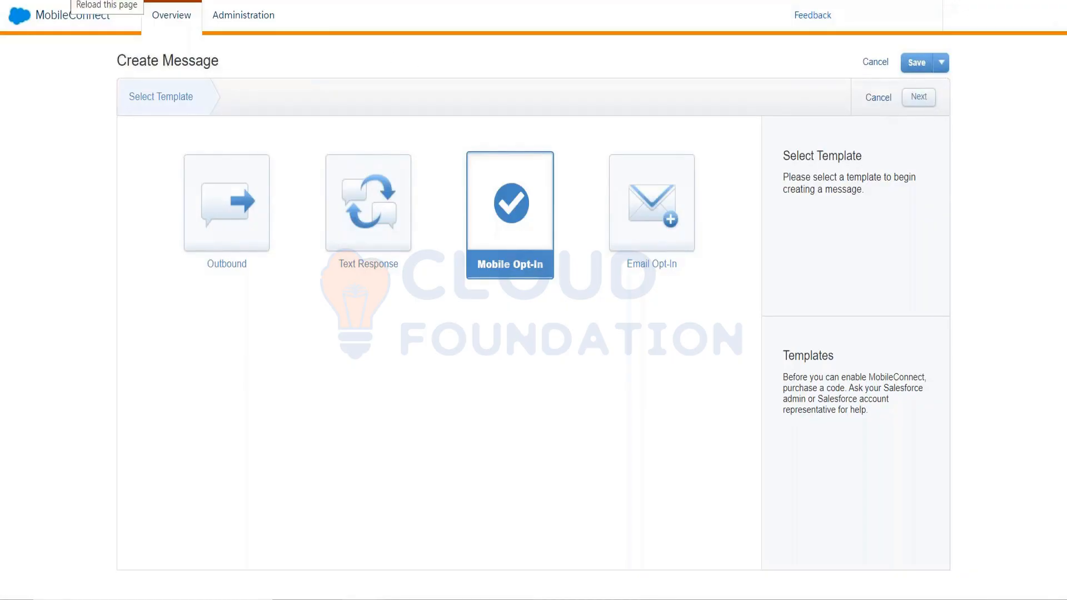
Switch to Contact Builder and open the MobileConnect Data attribute group in Data Designer to inspect how Contact ID links to MobileConnect Demographics.
left_click(71, 0)
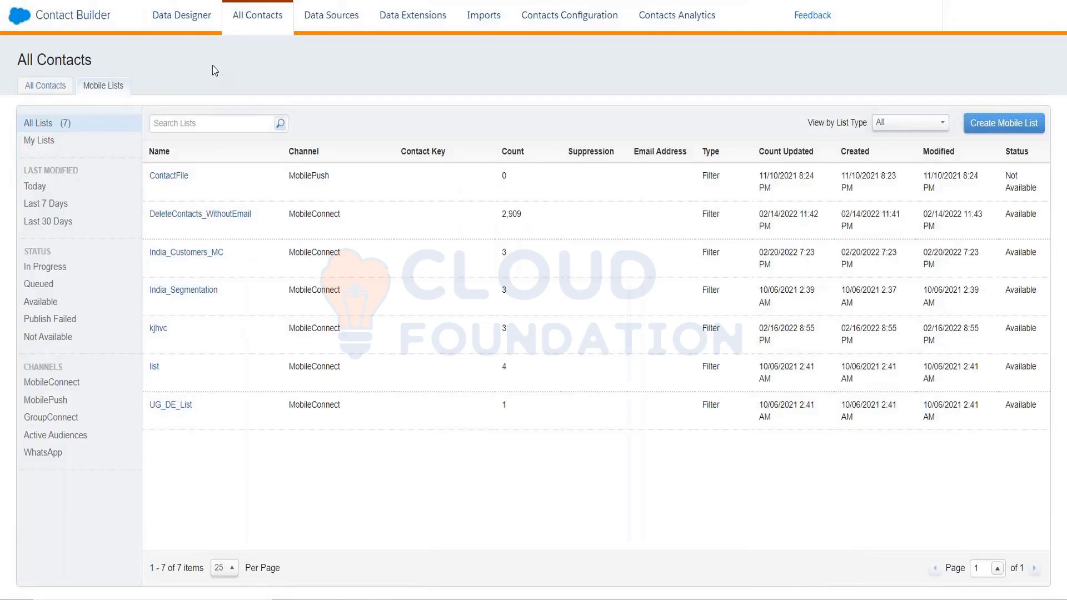
left_click(181, 17)
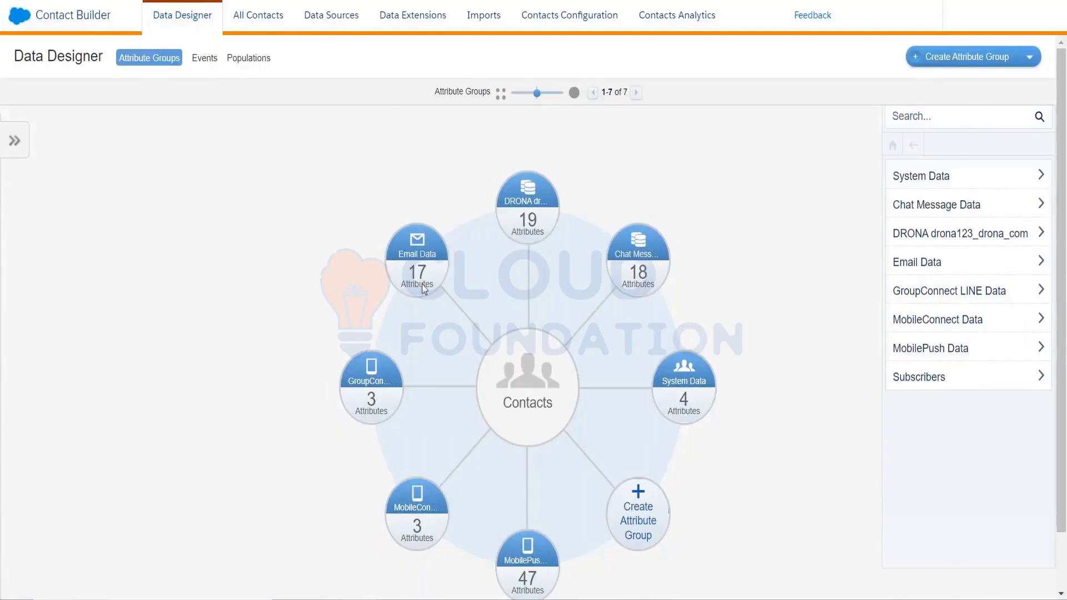
left_click(422, 517)
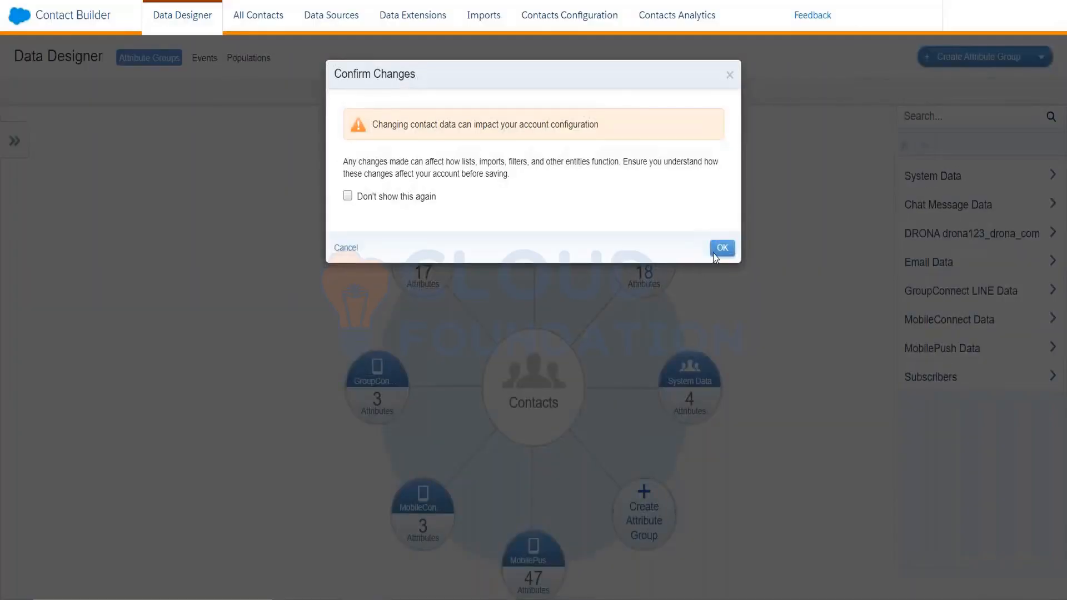
left_click(714, 253)
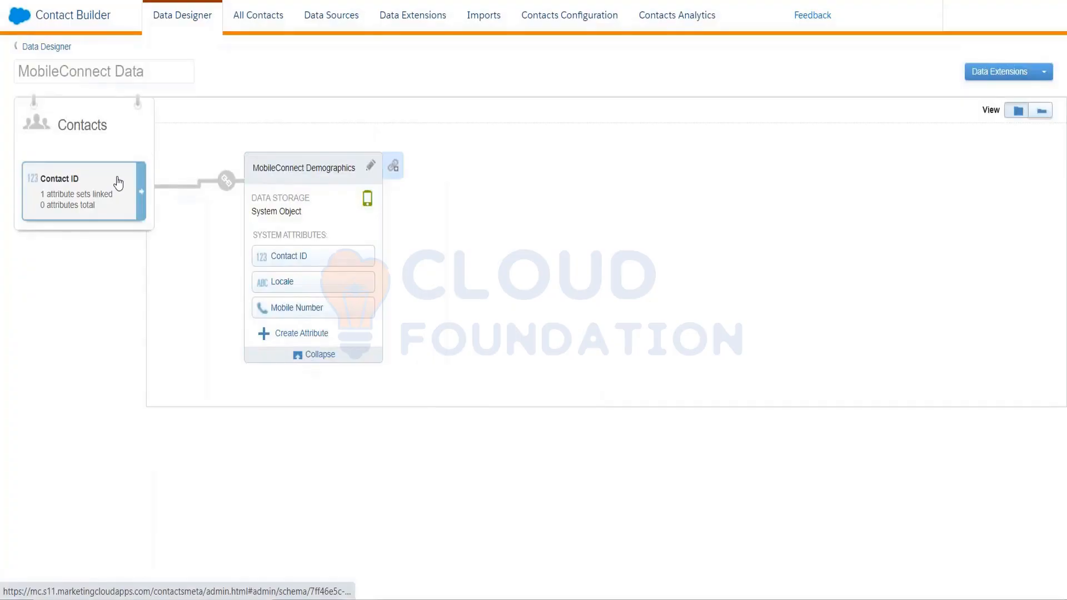
mouse_move(227, 183)
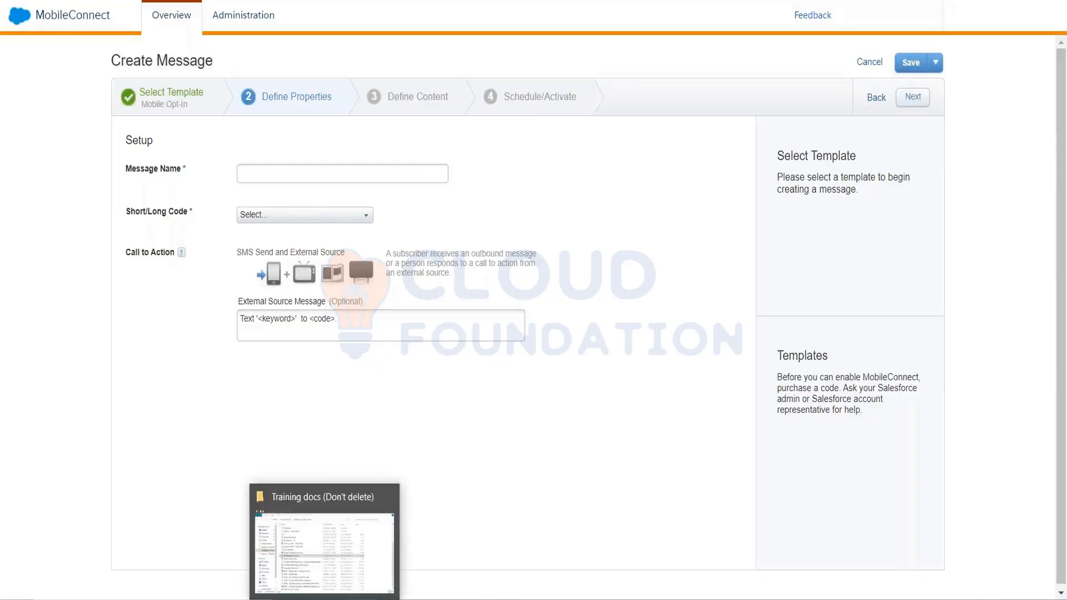
Insert a sample email address in quotes and angle brackets after the keyword placeholder in the Mobile Opt-In External Source Message.
left_click(301, 319)
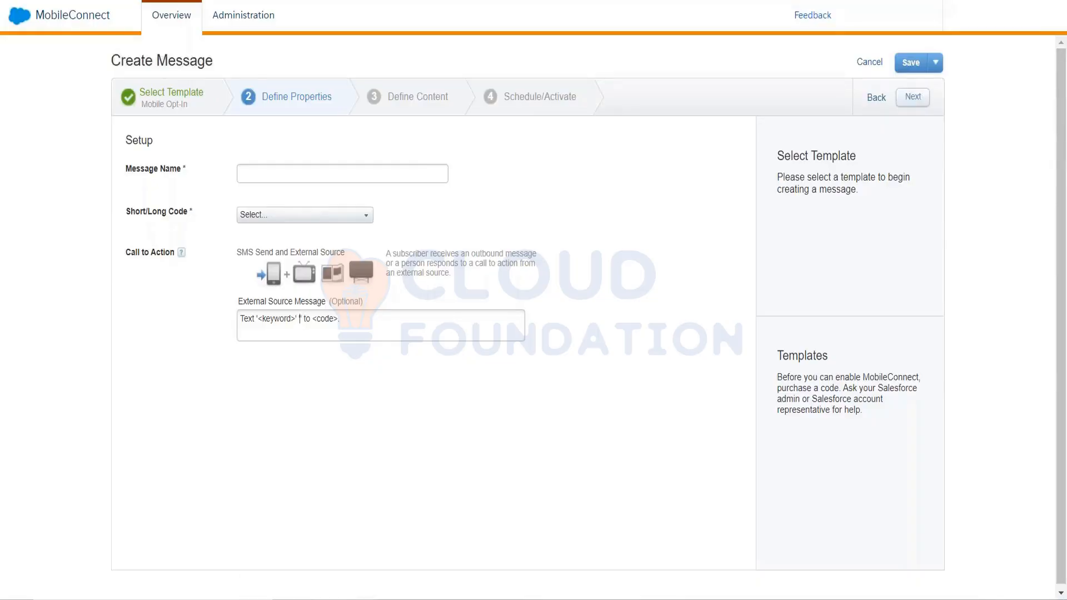
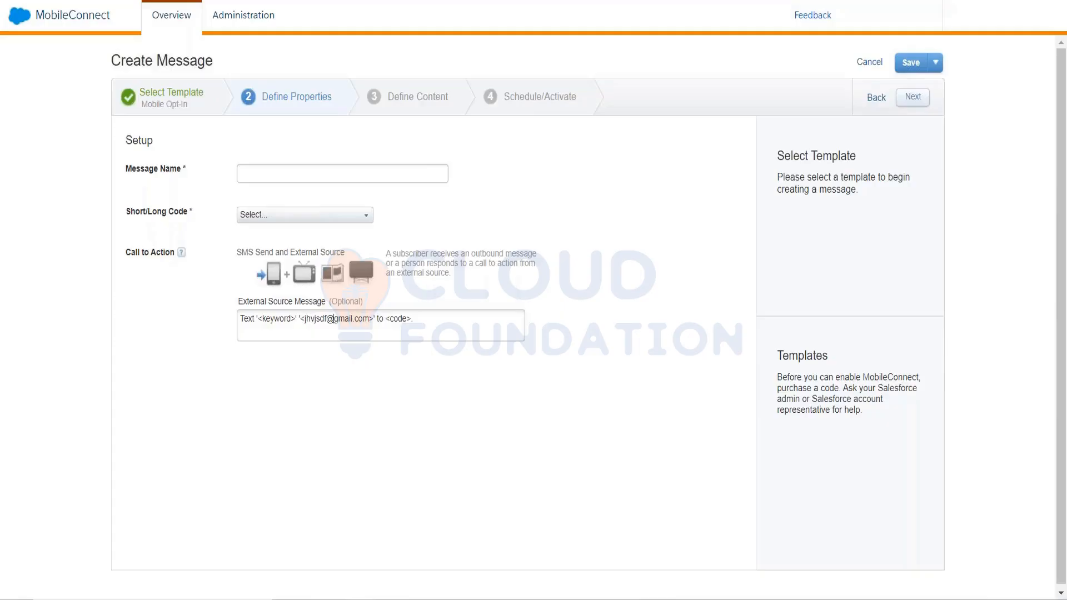
left_click_drag(389, 318, 407, 319)
type("61464965")
left_click_drag(374, 318, 306, 319)
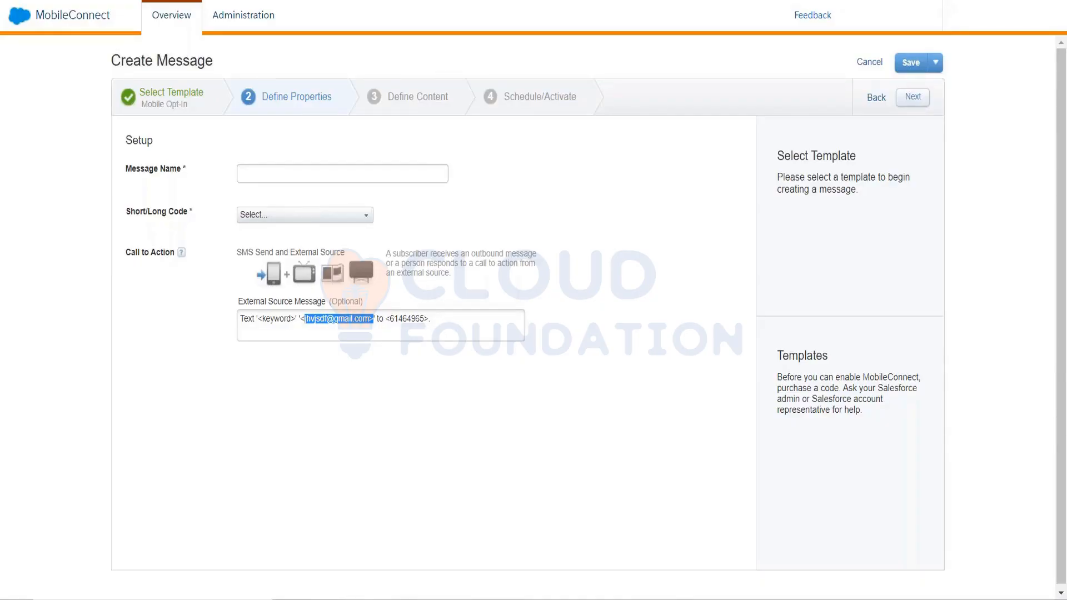
left_click(373, 319)
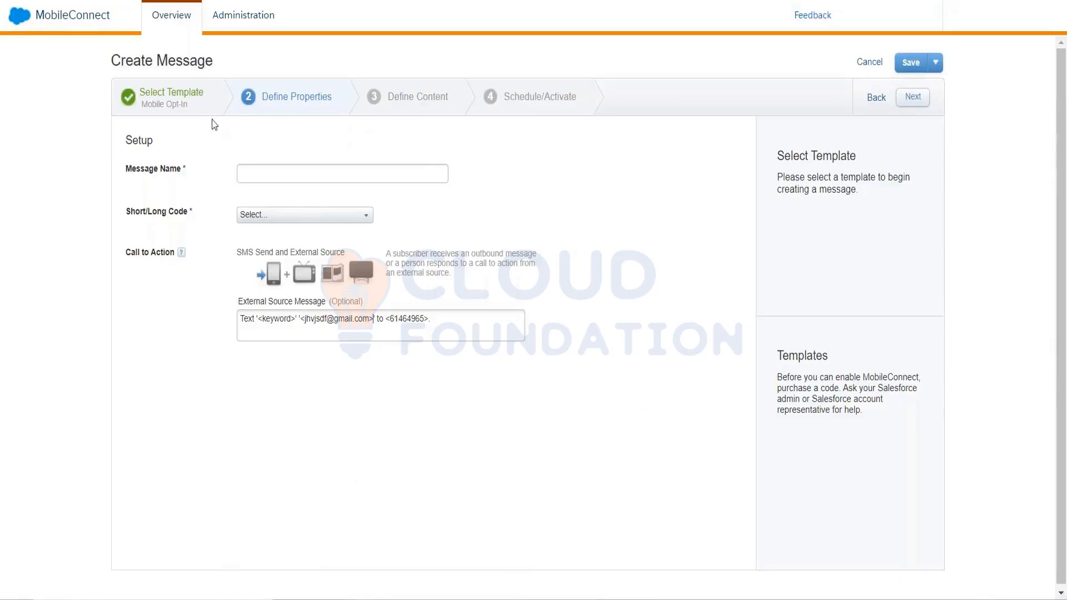
View the Text Response template's description in template selection, and return to the MobileConnect Overview with the Marketing Cloud app navigation shown.
left_click(201, 109)
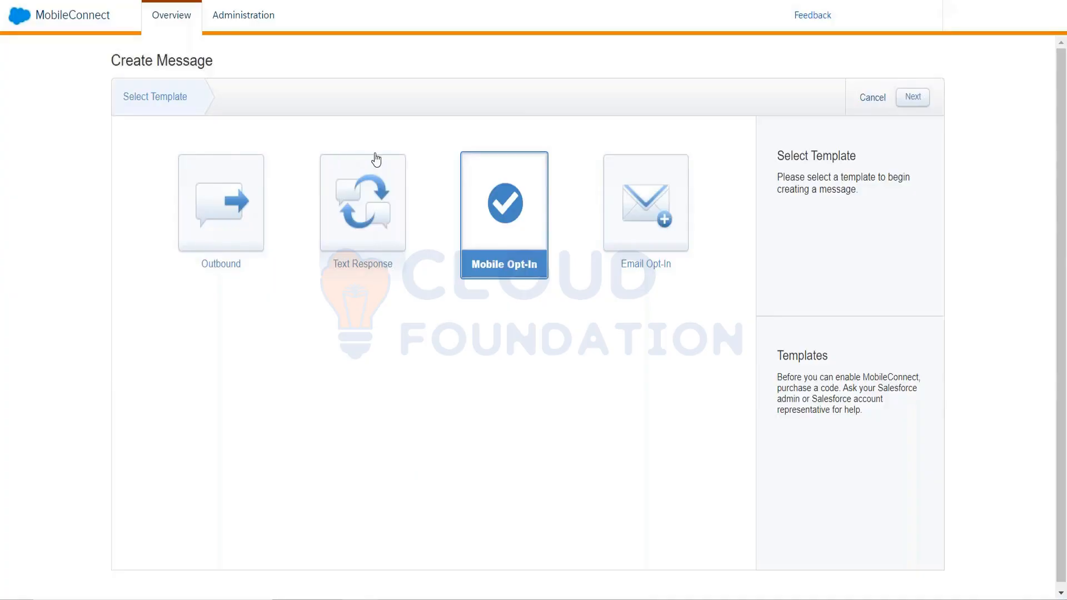
left_click(384, 222)
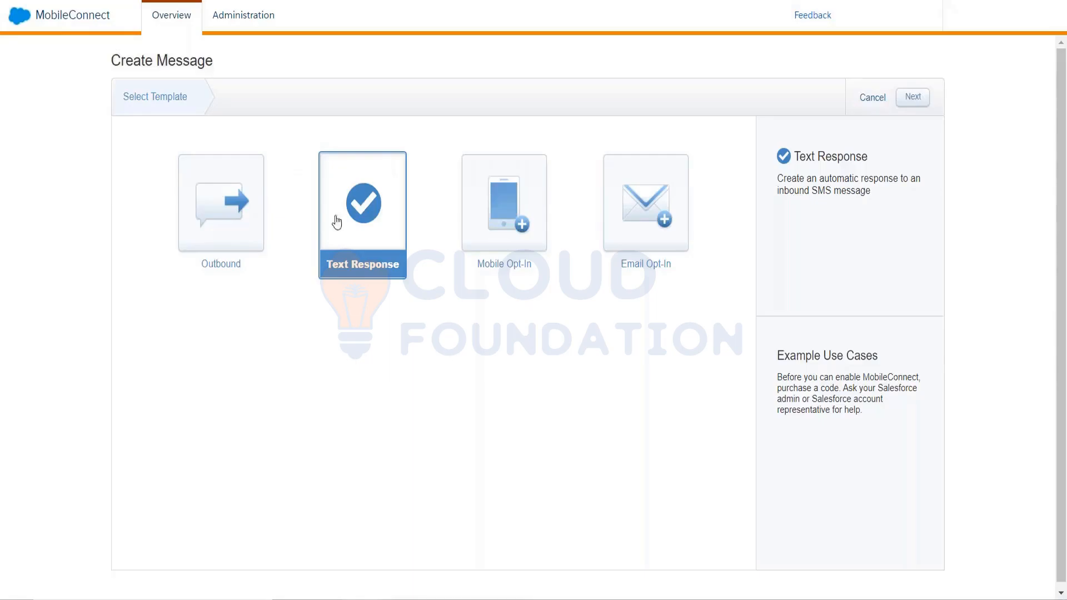
left_click(145, 16)
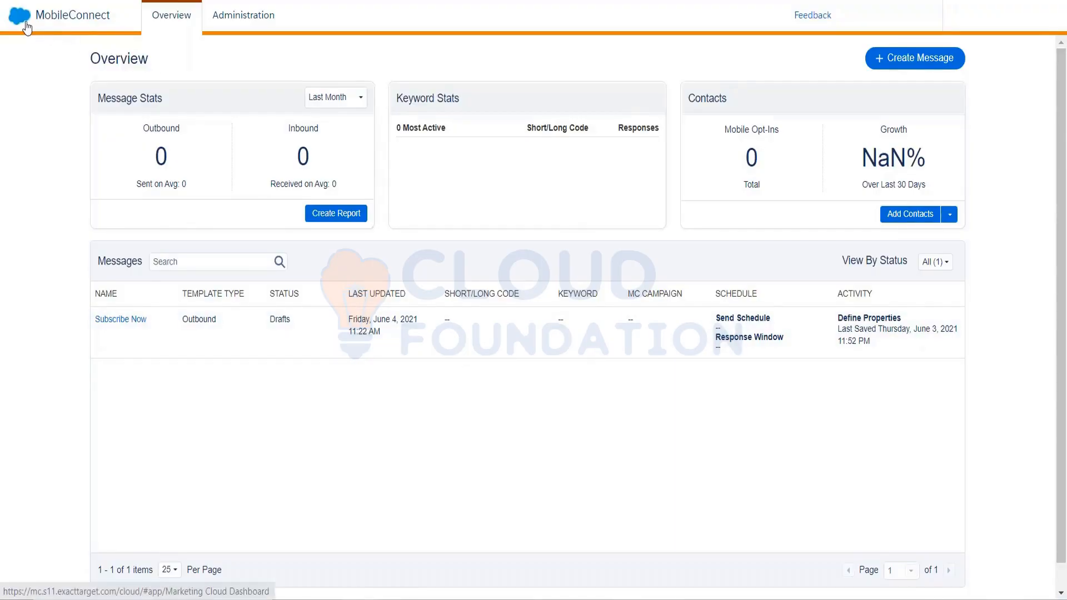
mouse_move(26, 28)
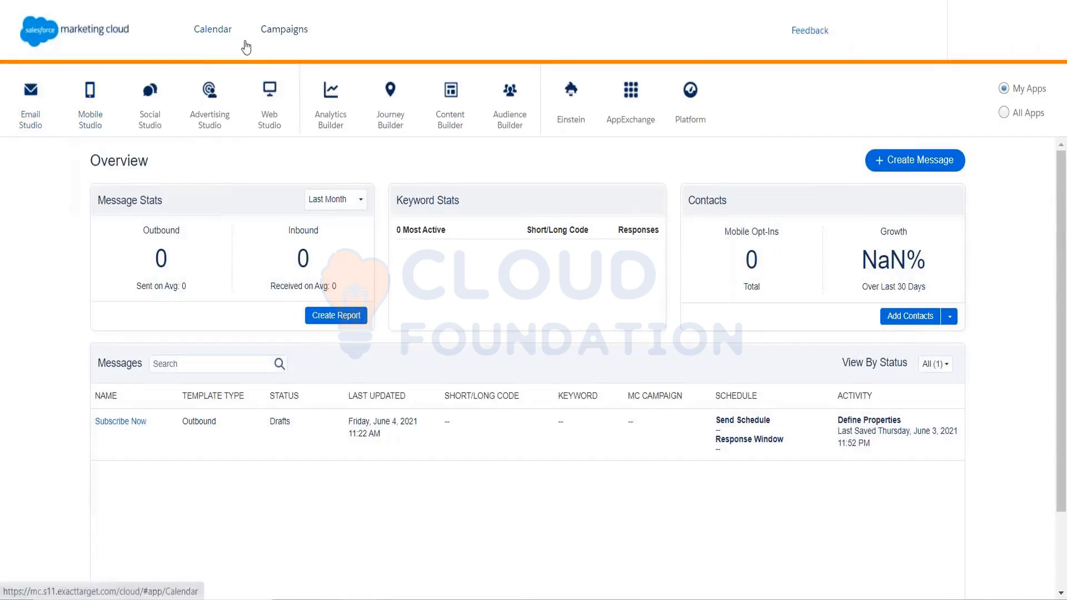